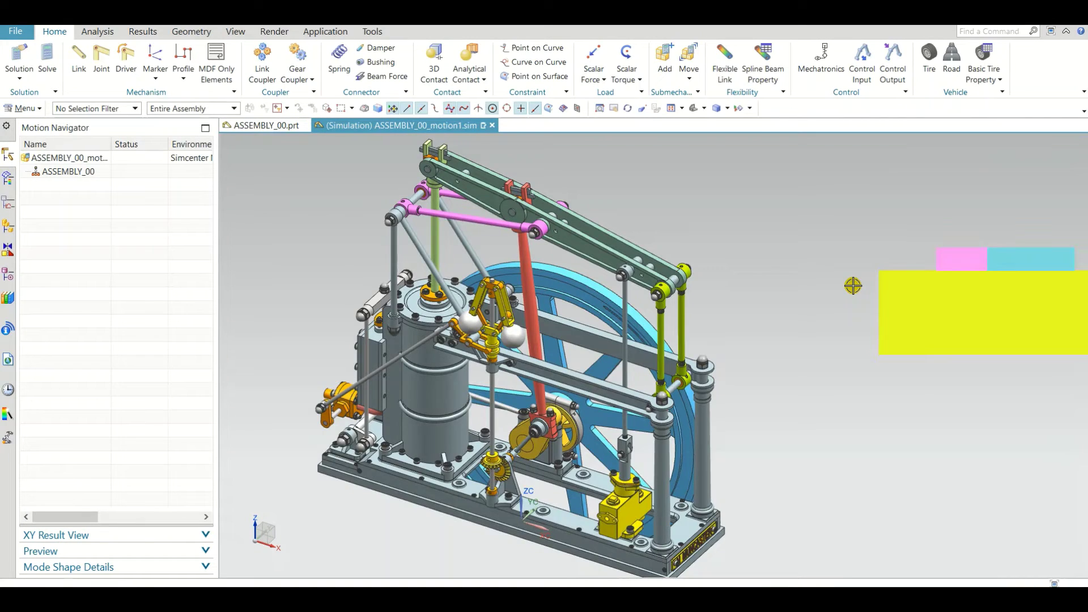
scroll(852, 285, "down", 3)
scroll(686, 293, "up", 2)
left_click(693, 111)
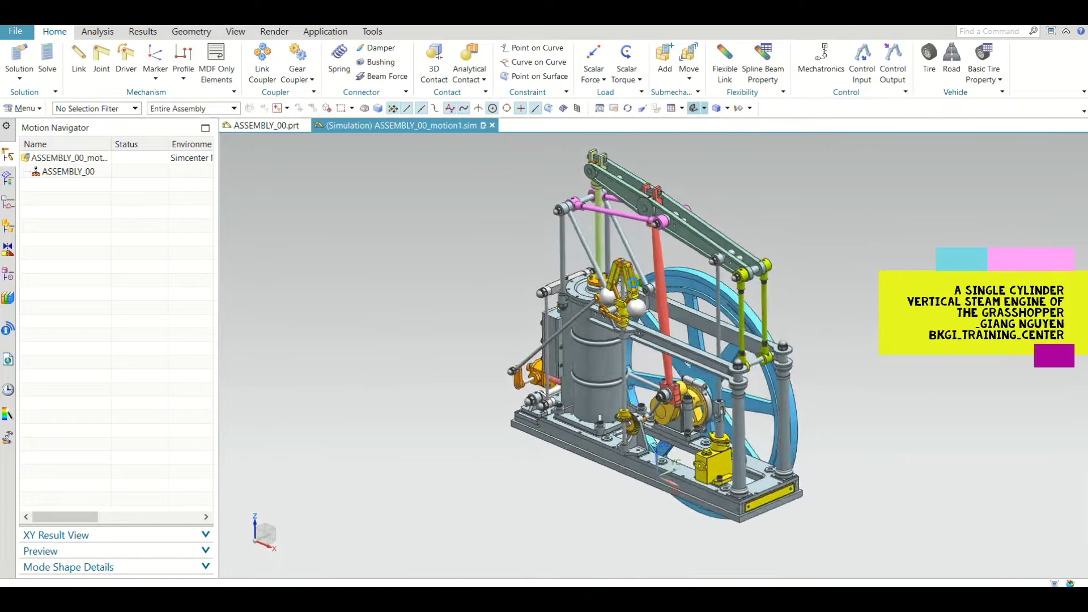
middle_click_drag(653, 296, 859, 333)
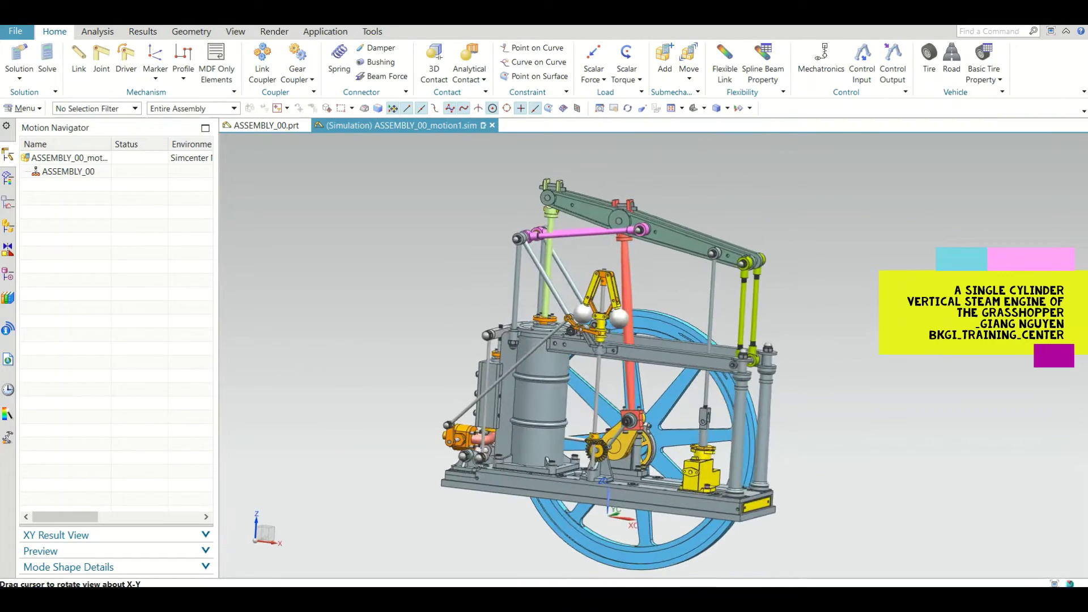
left_click(696, 109)
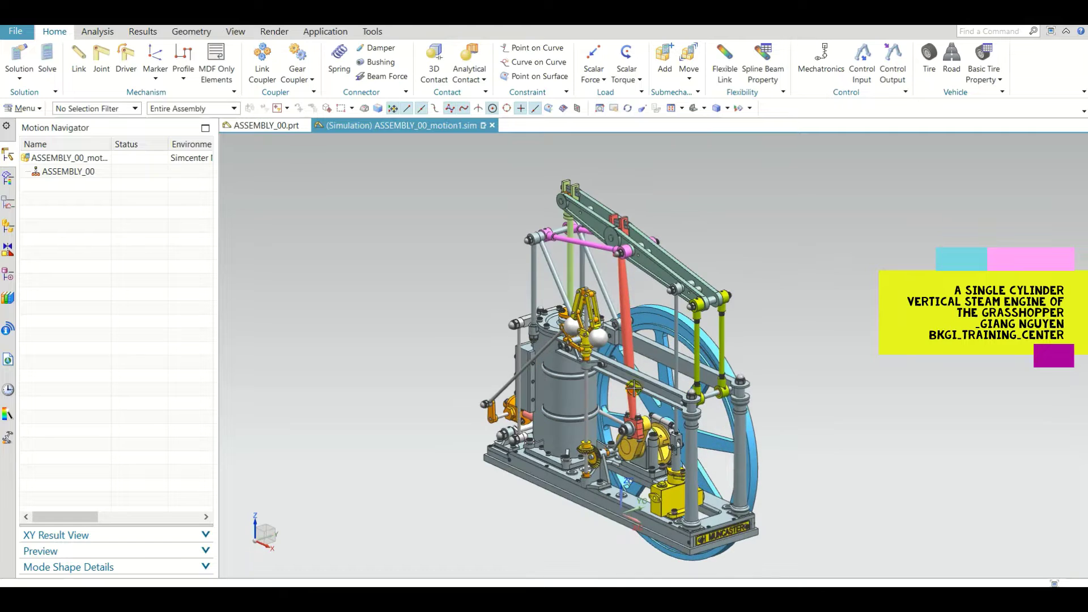
- Start a new link and select the two horizontal beams and their support columns as link objects
scroll(731, 415, "up", 2)
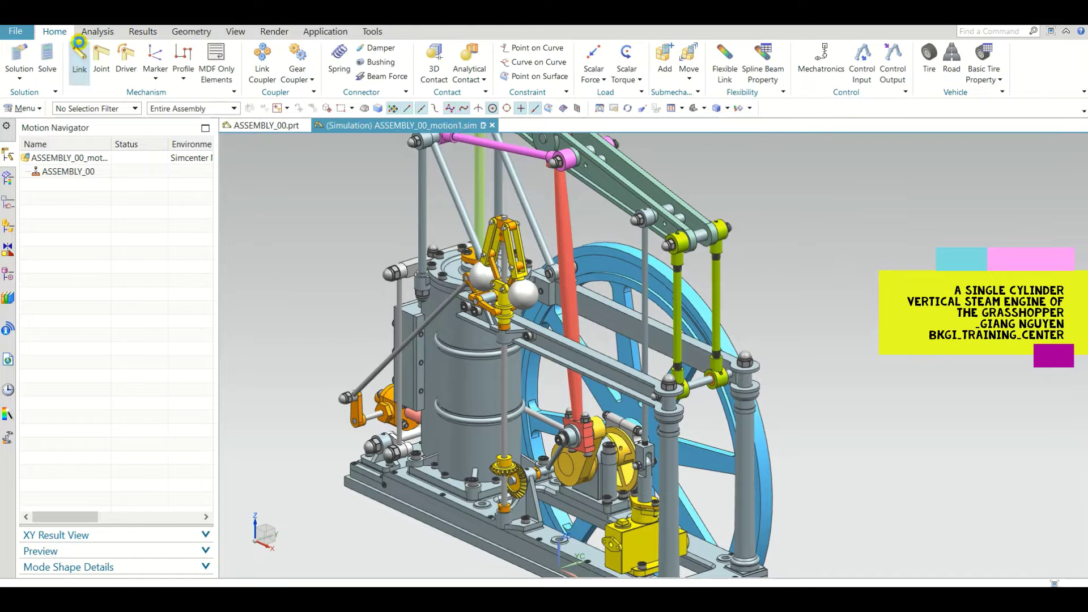
left_click(80, 45)
scroll(606, 370, "up", 4)
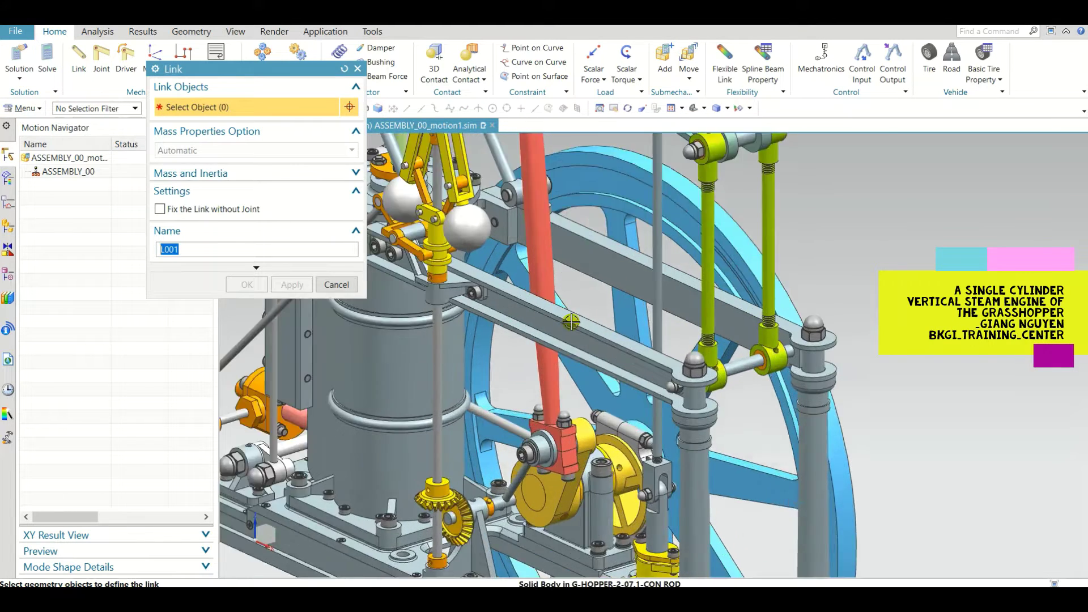
left_click(593, 329)
middle_click_drag(594, 329, 689, 437)
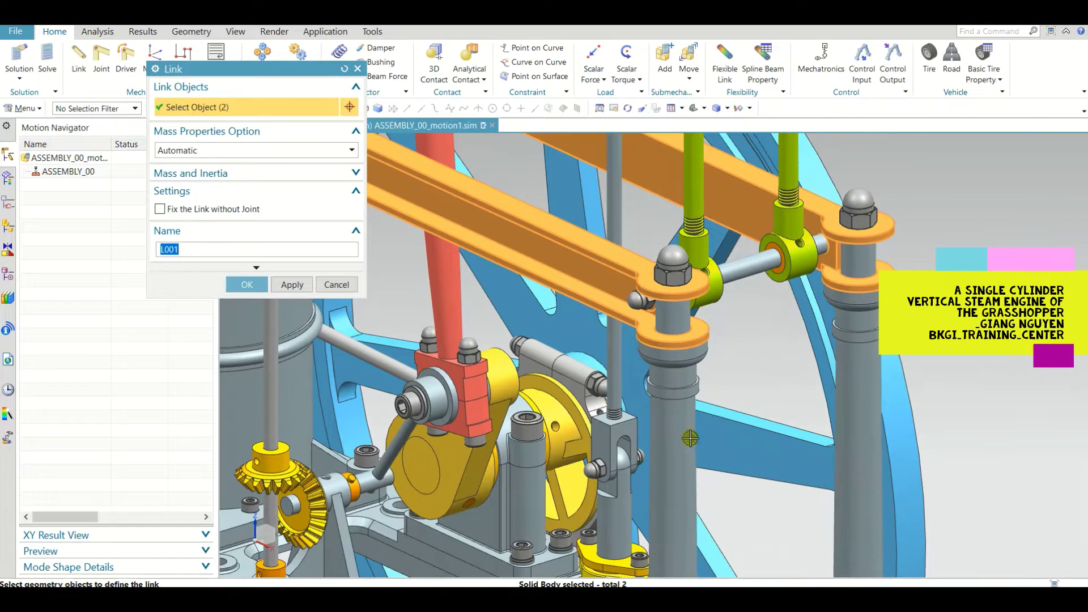
left_click(849, 386)
left_click(678, 361)
scroll(679, 361, "down", 3)
scroll(543, 403, "up", 4)
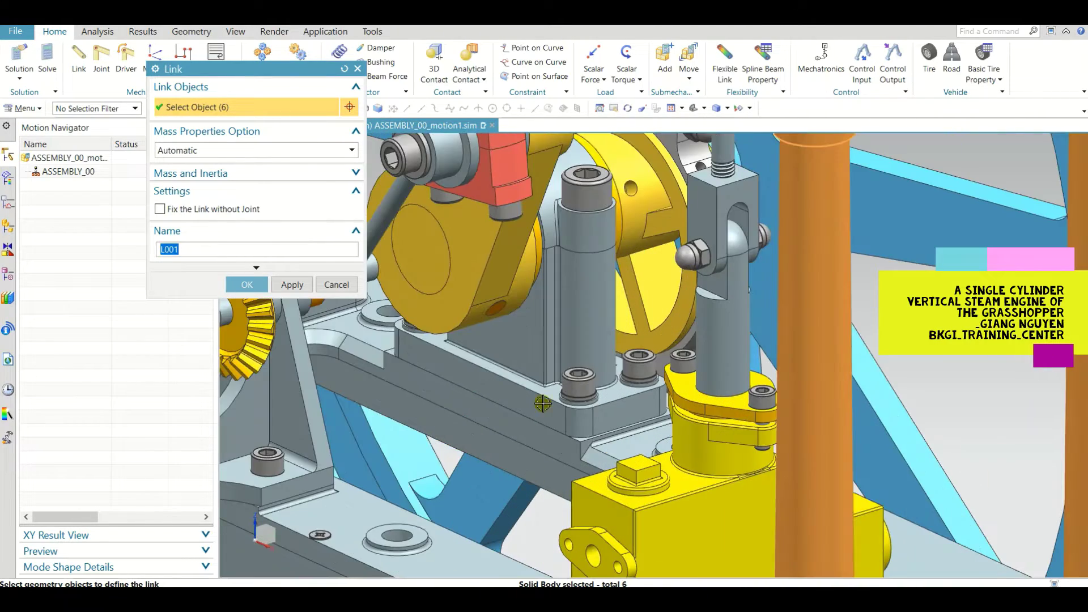
- Add the crankshaft bearing pedestal, the base frame and the bevel gear bracket to the link selection
left_click(505, 437)
scroll(505, 438, "down", 3)
scroll(499, 431, "up", 3)
left_click(515, 389)
scroll(515, 388, "down", 3)
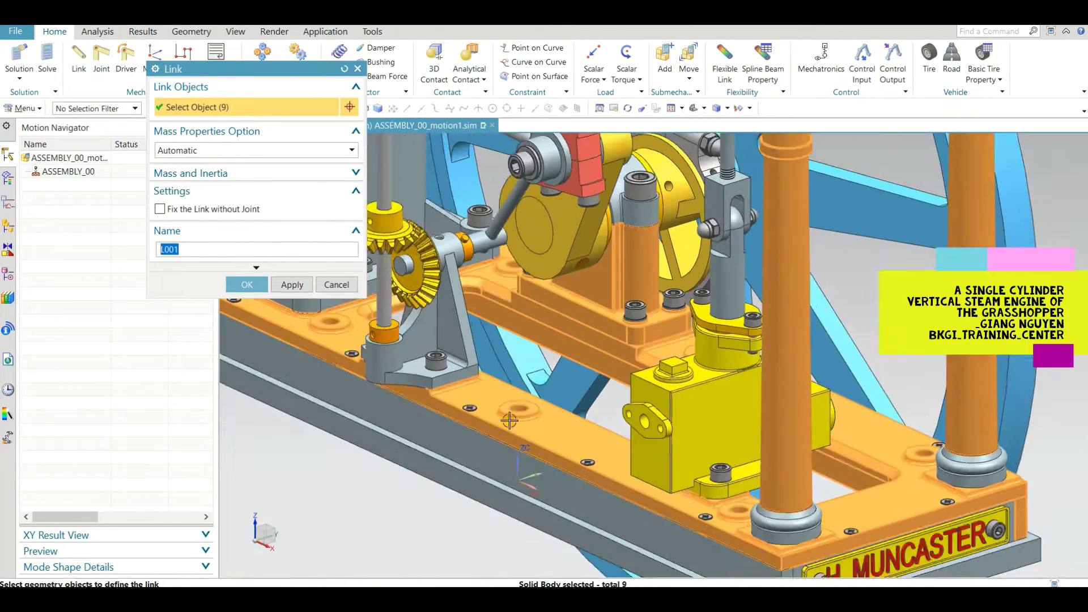
scroll(462, 385, "up", 3)
left_click(468, 326)
scroll(468, 326, "down", 3)
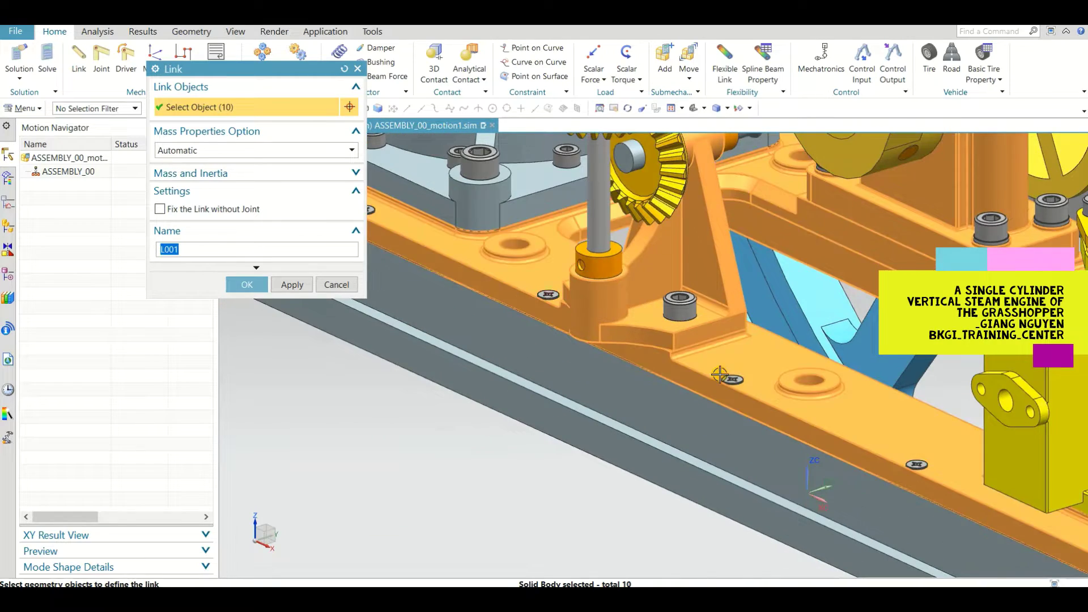
- Add the vertical steam cylinder, its base flange and its band rings to the link selection
scroll(584, 274, "up", 3)
scroll(584, 275, "up", 3)
left_click(585, 274)
left_click(595, 179)
scroll(600, 511, "down", 4)
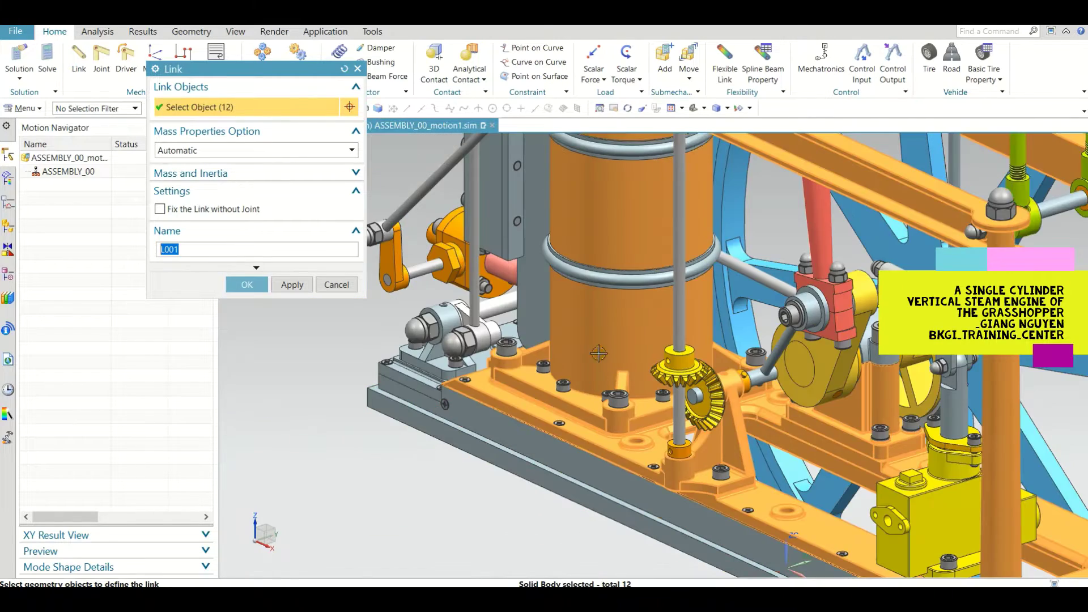
left_click(609, 277)
scroll(608, 277, "down", 3)
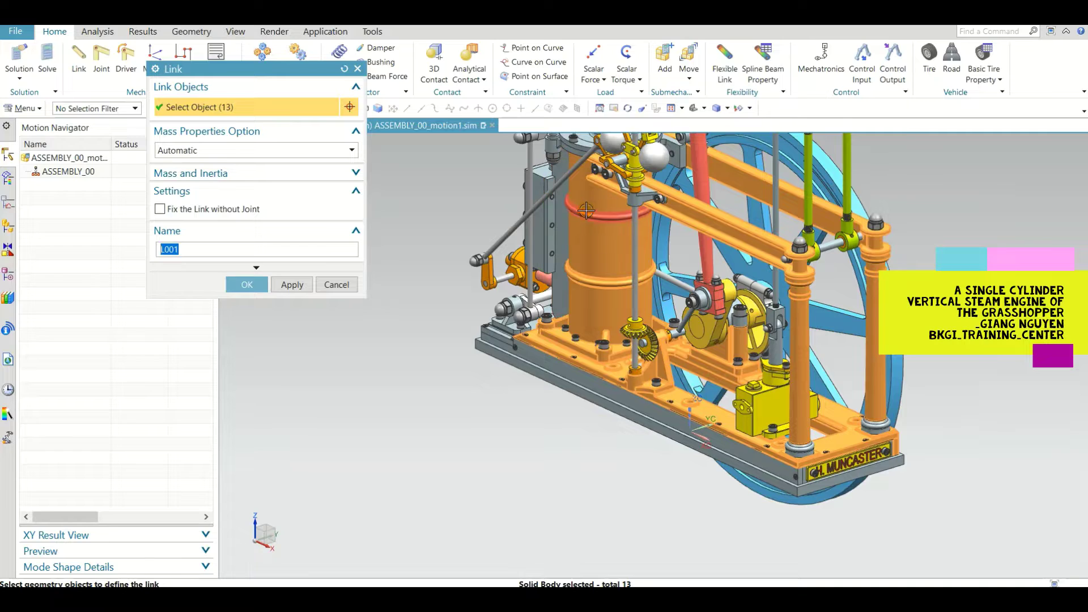
left_click(585, 210)
- Add the steam chest parts beside the cylinder to the link selection
scroll(561, 215, "up", 3)
scroll(552, 239, "up", 3)
left_click(530, 235)
scroll(533, 232, "down", 4)
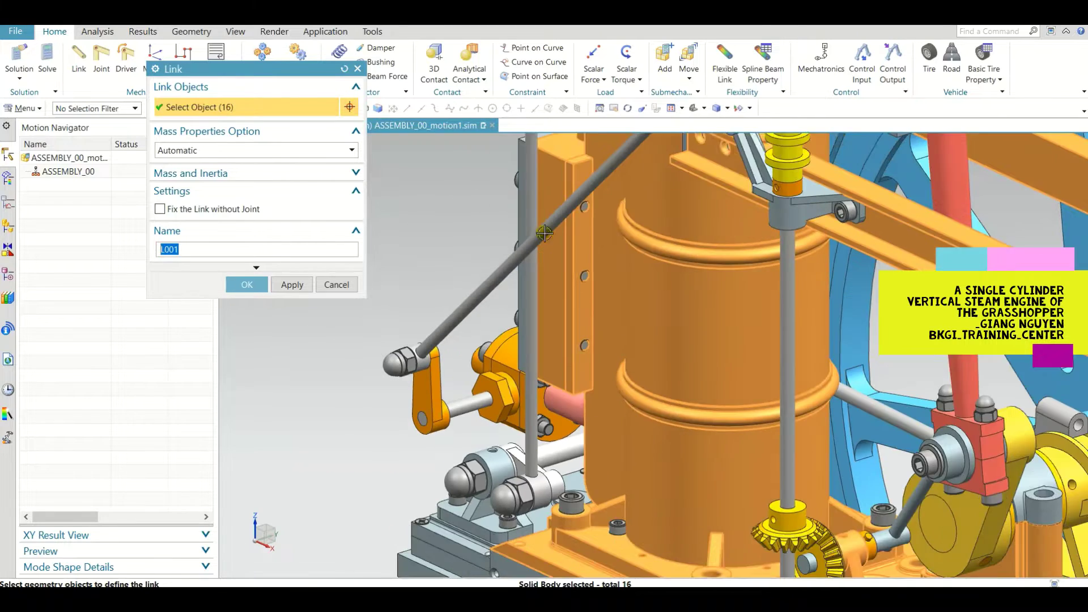
scroll(575, 231, "up", 4)
left_click(578, 232)
scroll(579, 232, "down", 3)
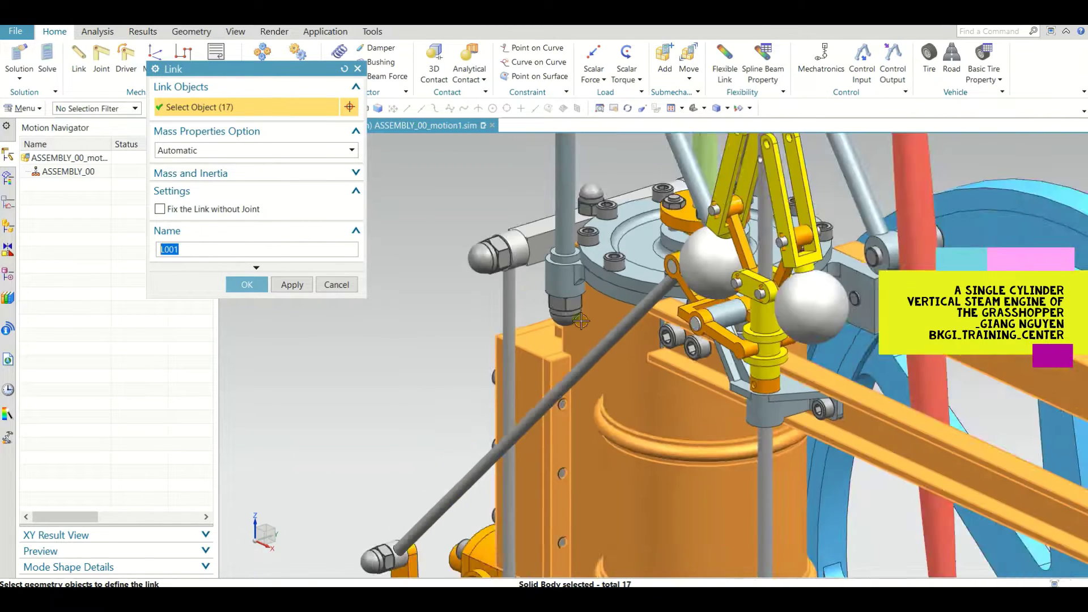
- Add the cylinder's head cover and piston rod gland to the link selection
scroll(604, 297, "up", 4)
left_click(605, 298)
scroll(605, 297, "down", 4)
scroll(601, 249, "up", 2)
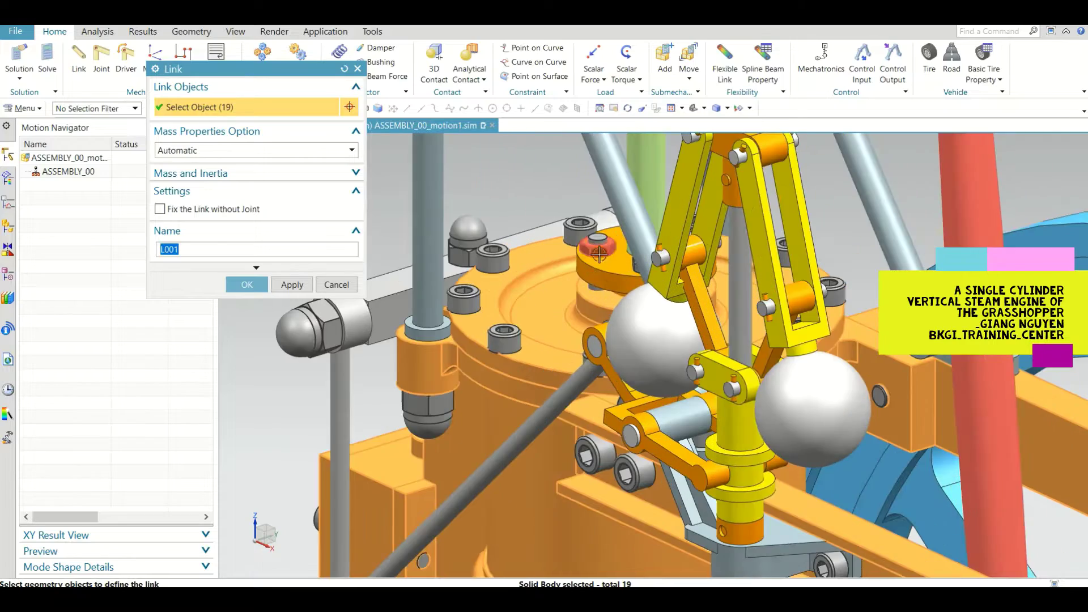
scroll(470, 177, "down", 4)
scroll(705, 499, "up", 4)
scroll(706, 499, "down", 4)
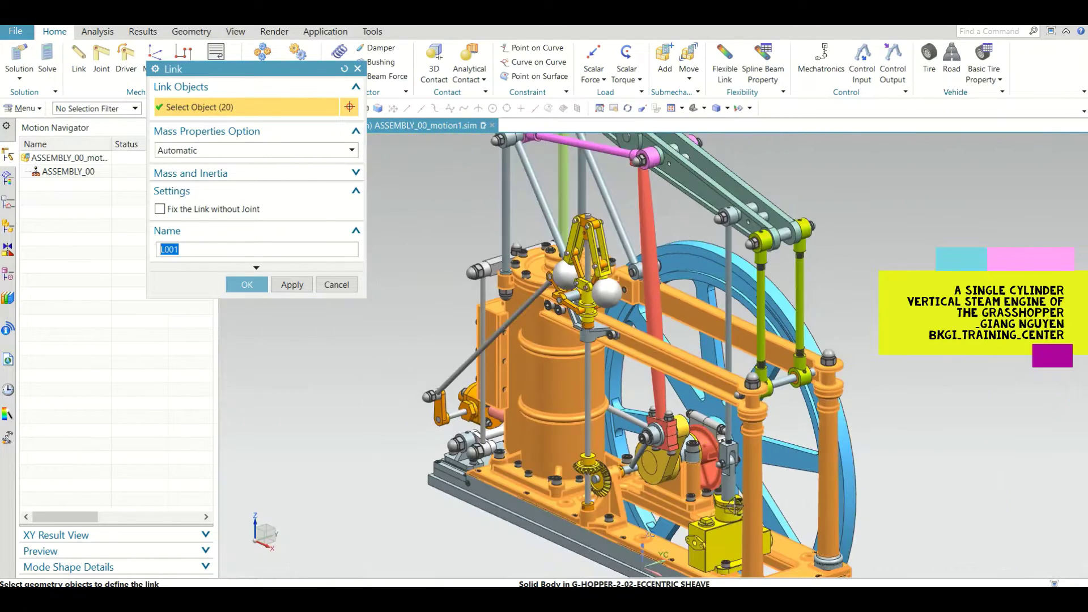
- Add the yellow pump body and its gland flange to the link selection
scroll(705, 499, "up", 4)
scroll(705, 498, "up", 2)
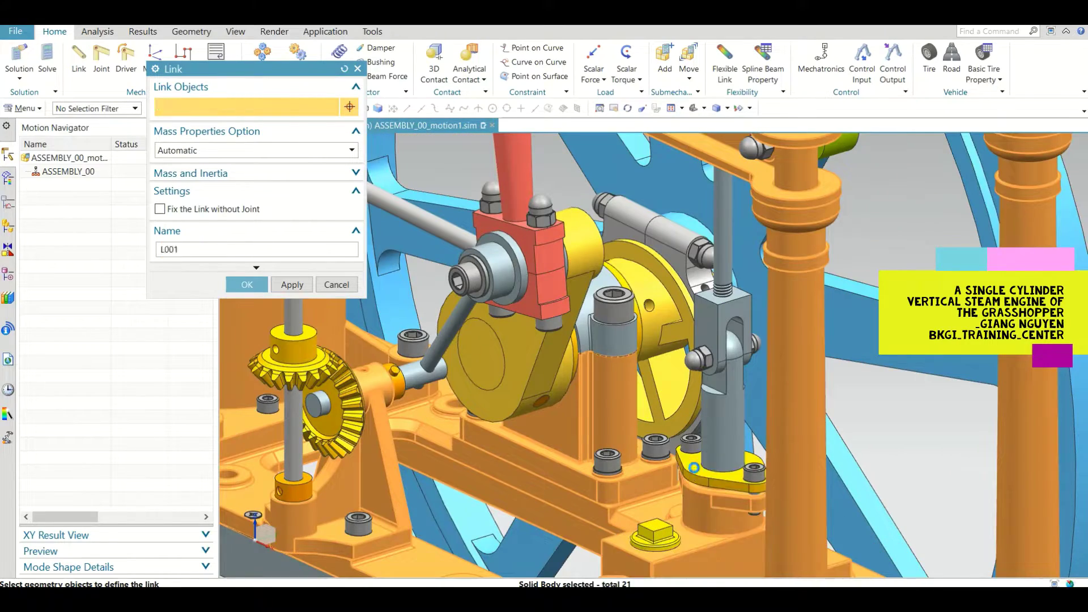
scroll(693, 468, "down", 4)
scroll(586, 540, "up", 4)
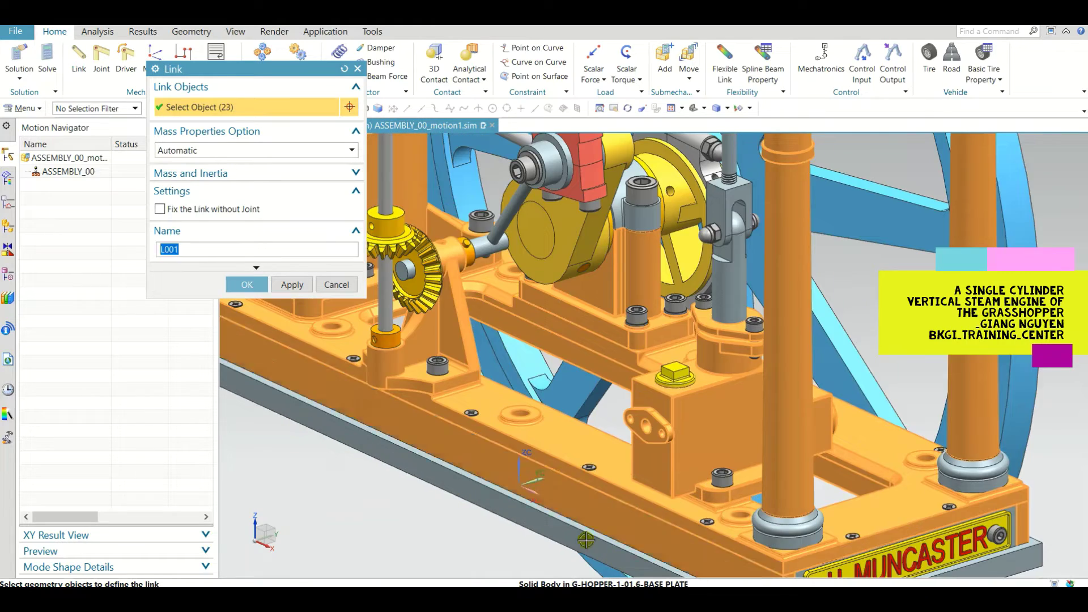
- Add the base plate and the rocker shaft bracket parts at the cylinder end to the link selection
left_click(586, 540)
scroll(586, 540, "down", 5)
scroll(652, 370, "up", 5)
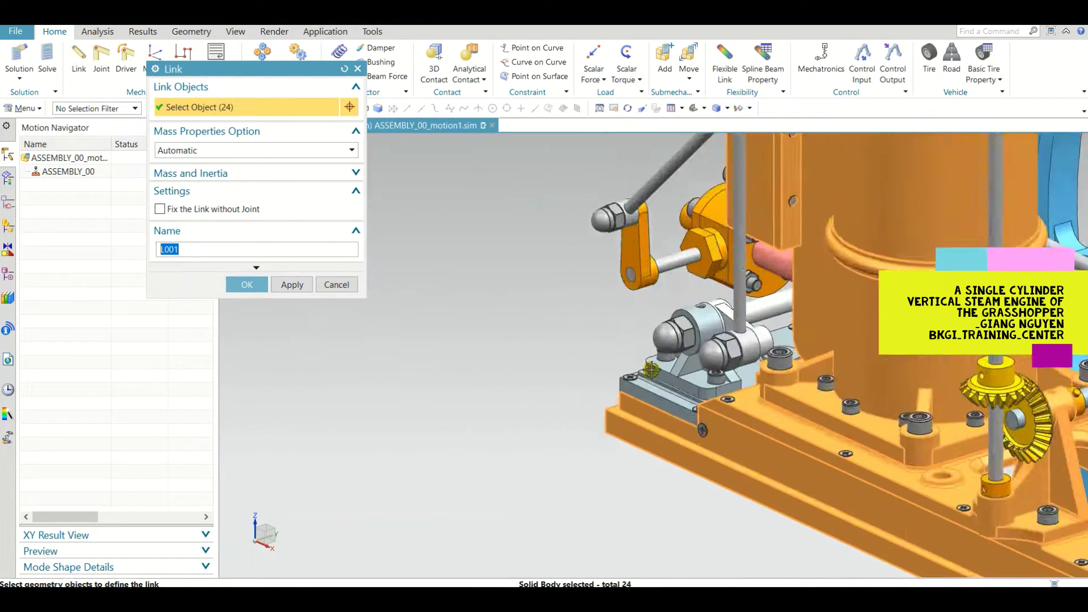
scroll(651, 370, "up", 3)
scroll(674, 409, "down", 5)
middle_click_drag(711, 461, 767, 379)
scroll(767, 378, "up", 3)
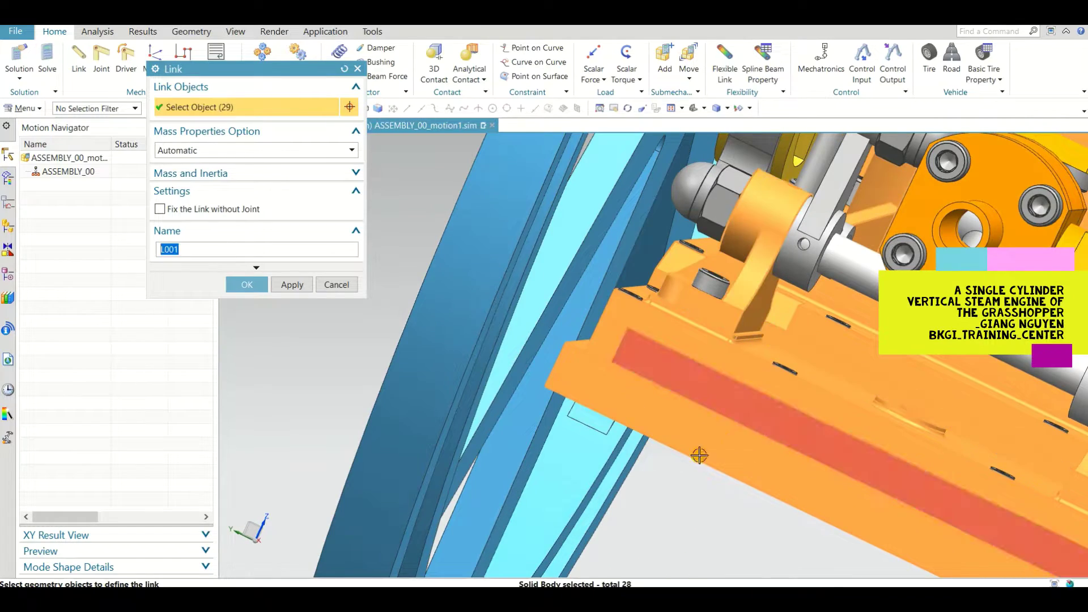
- Inspect the steam chest side of the engine and add its remaining fixed part to the link selection
scroll(699, 454, "down", 5)
scroll(772, 368, "up", 4)
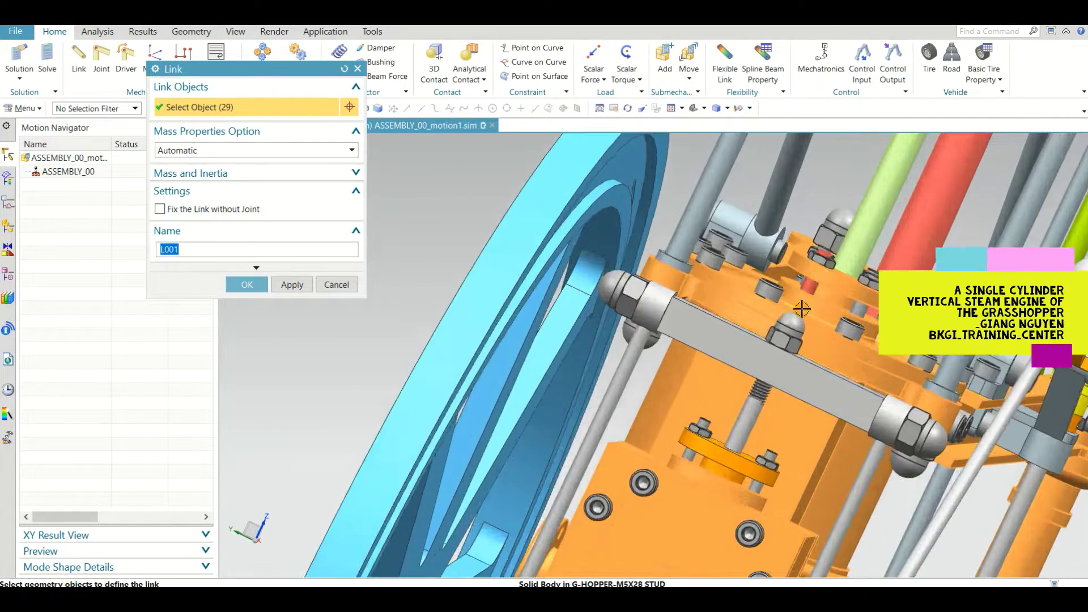
scroll(772, 360, "down", 5)
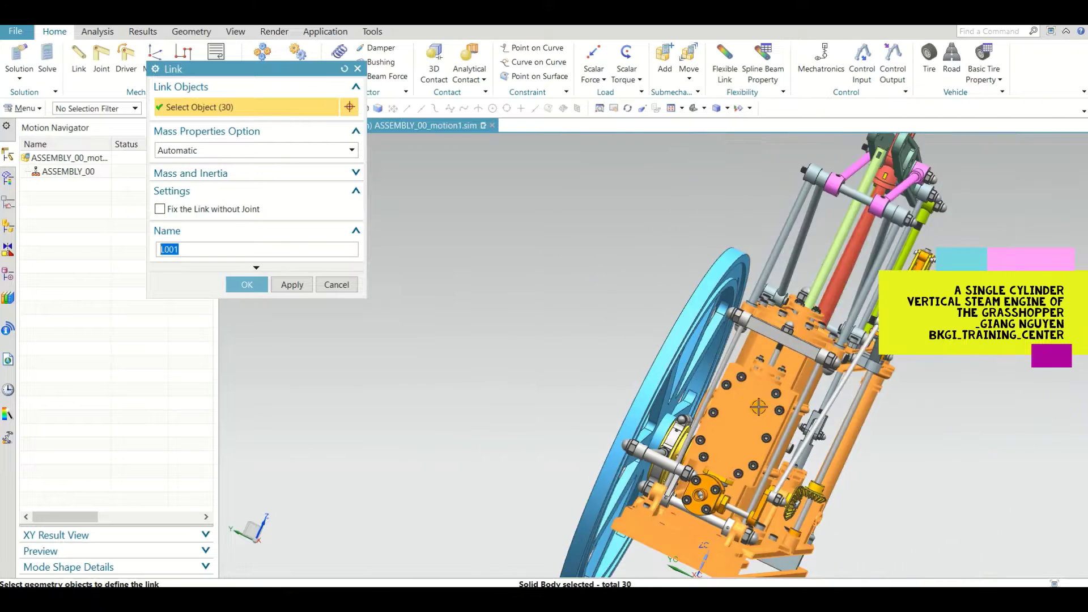
middle_click_drag(772, 361, 779, 315)
scroll(780, 312, "up", 4)
scroll(780, 311, "down", 4)
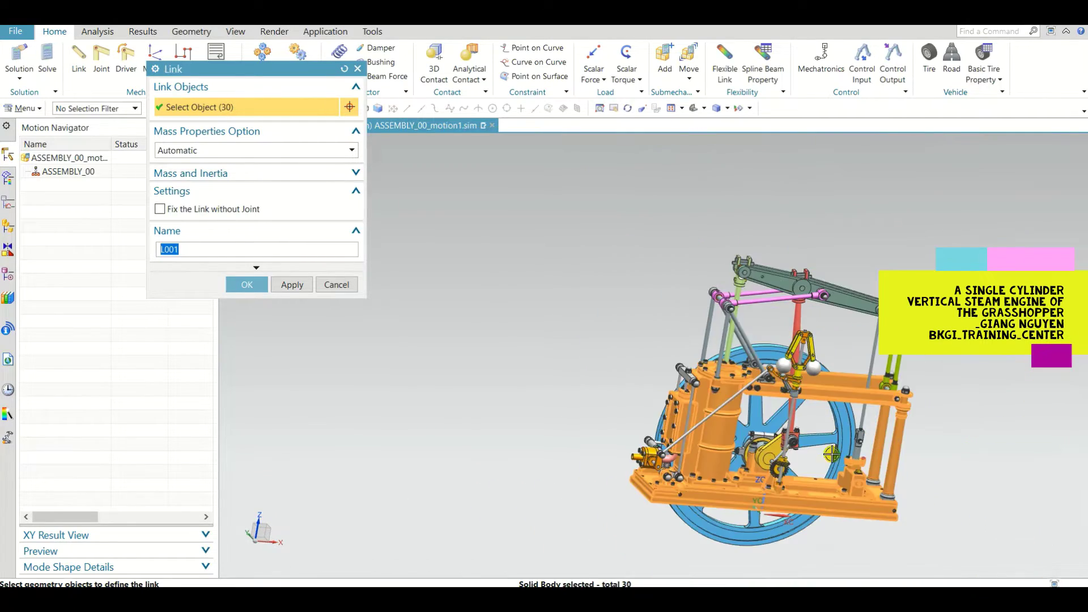
- Add the crankshaft bearing caps and create link L001 from the selected fixed frame bodies
scroll(779, 455, "up", 6)
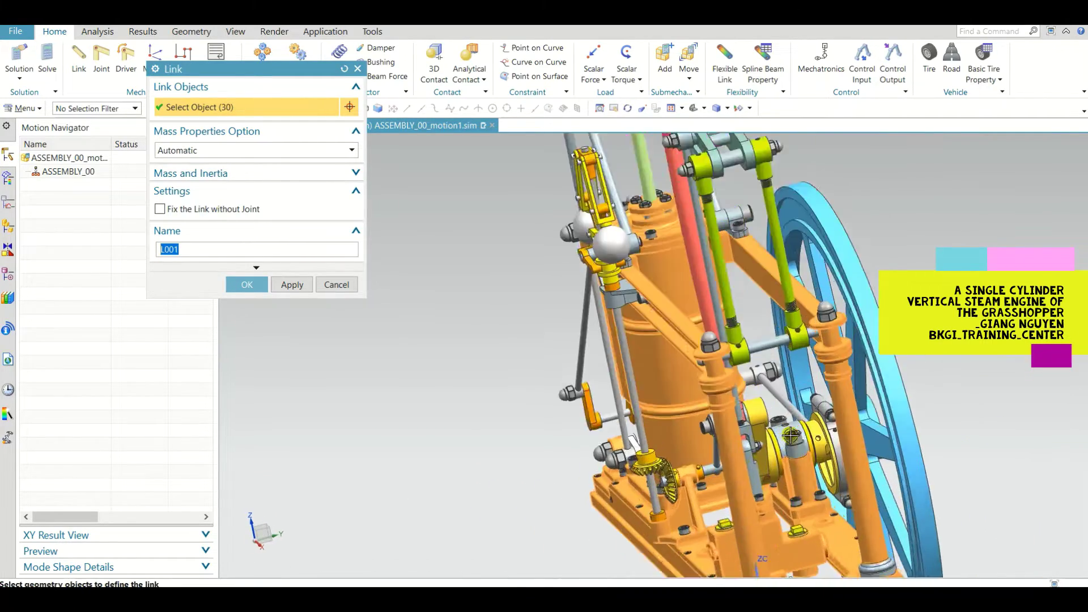
left_click(781, 431)
scroll(784, 409, "down", 3)
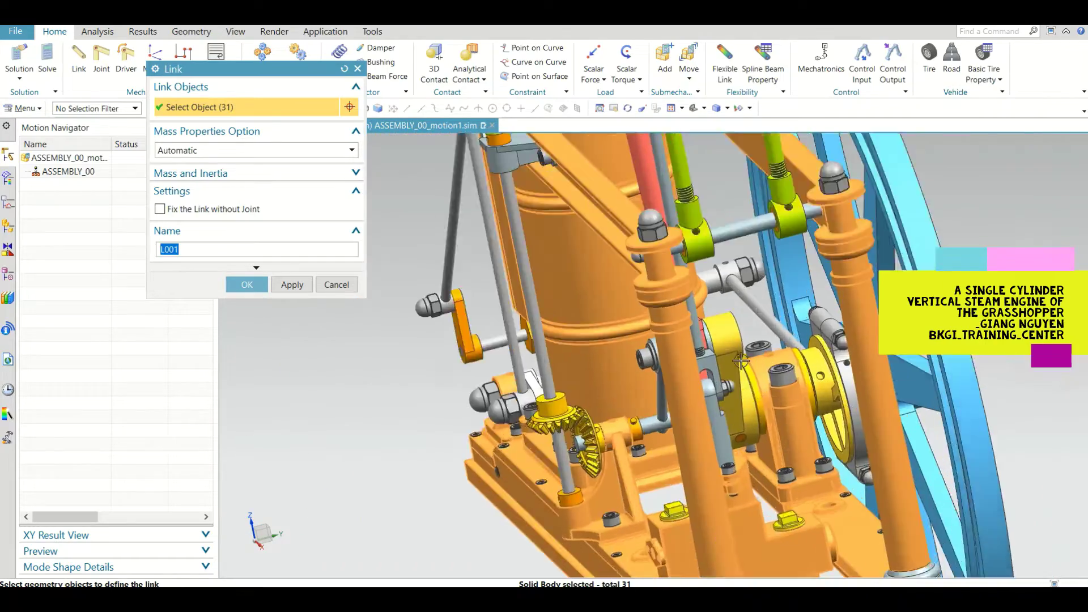
scroll(861, 374, "up", 3)
left_click(880, 368)
scroll(872, 374, "down", 4)
scroll(715, 402, "up", 4)
scroll(835, 300, "up", 3)
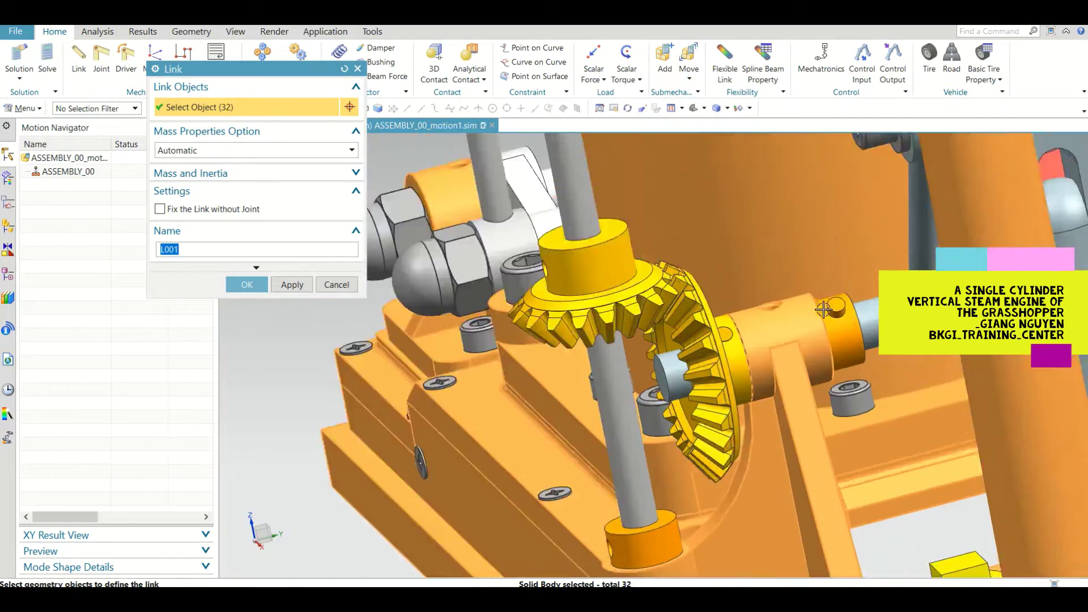
scroll(601, 368, "down", 4)
scroll(582, 437, "up", 3)
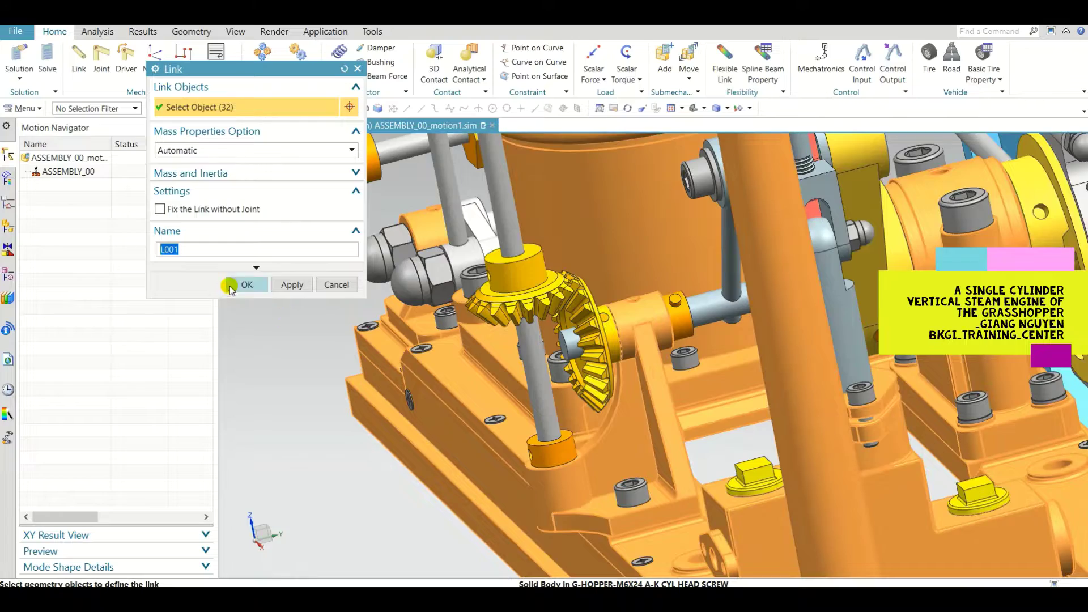
left_click(241, 286)
scroll(578, 435, "down", 4)
middle_click_drag(855, 449, 863, 387)
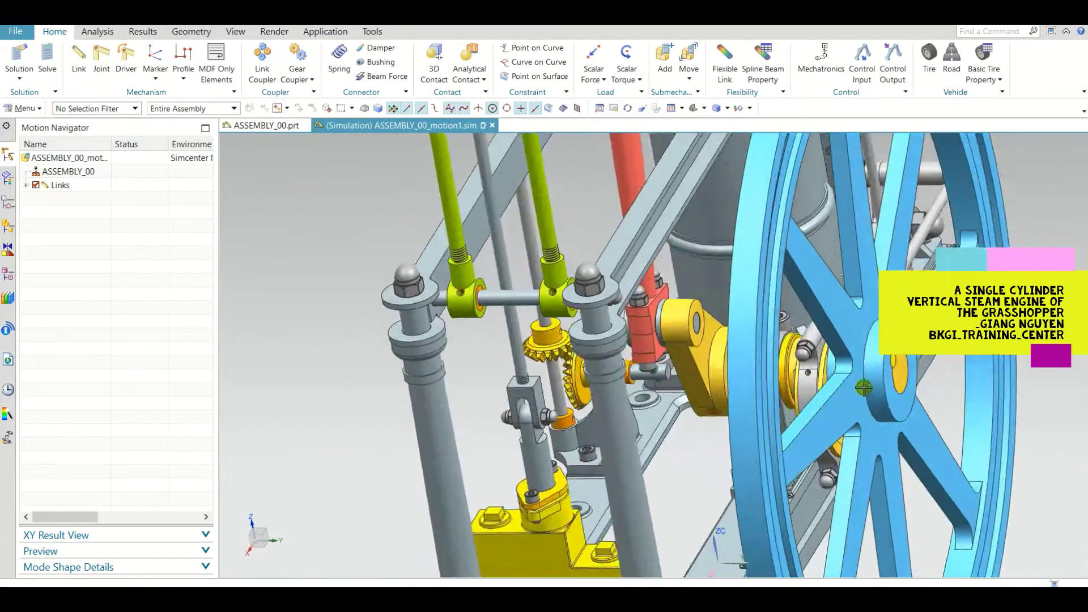
scroll(863, 387, "up", 2)
scroll(685, 343, "down", 5)
scroll(438, 225, "up", 4)
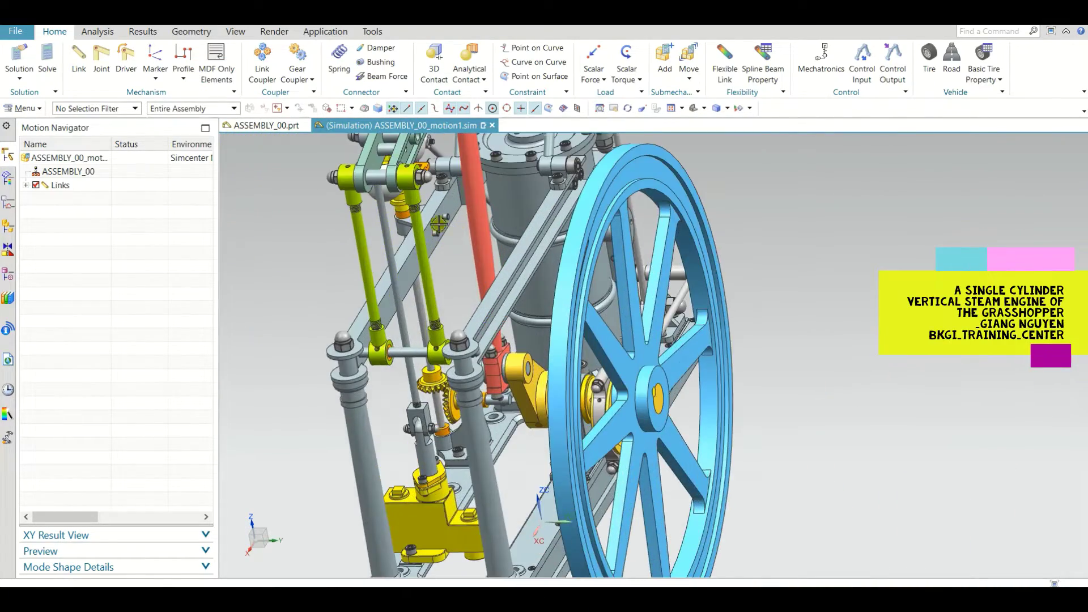
left_click(80, 60)
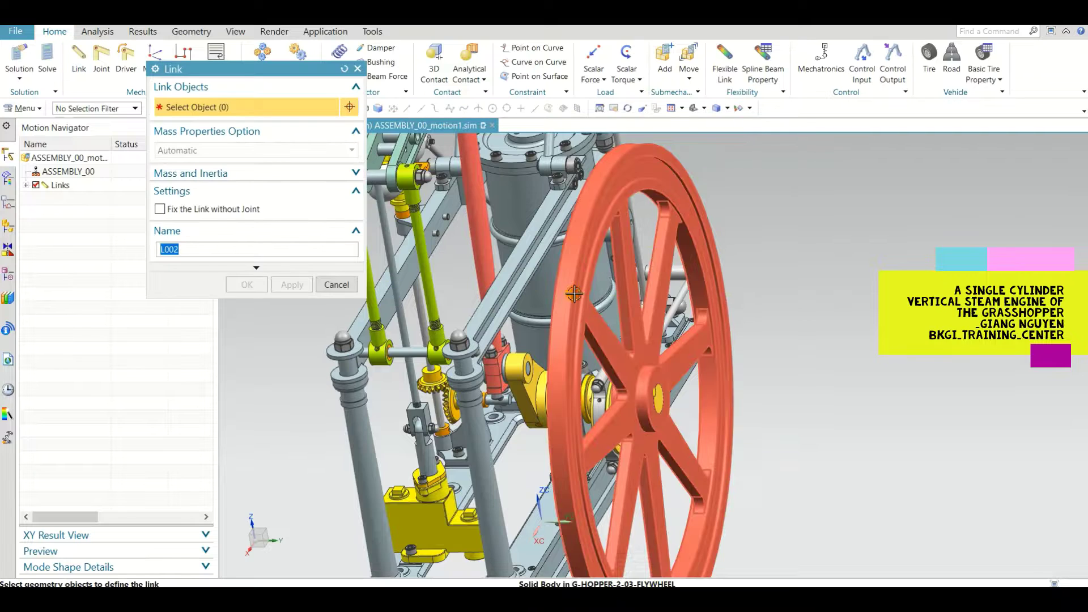
scroll(804, 258, "down", 4)
scroll(813, 204, "up", 2)
key("Escape")
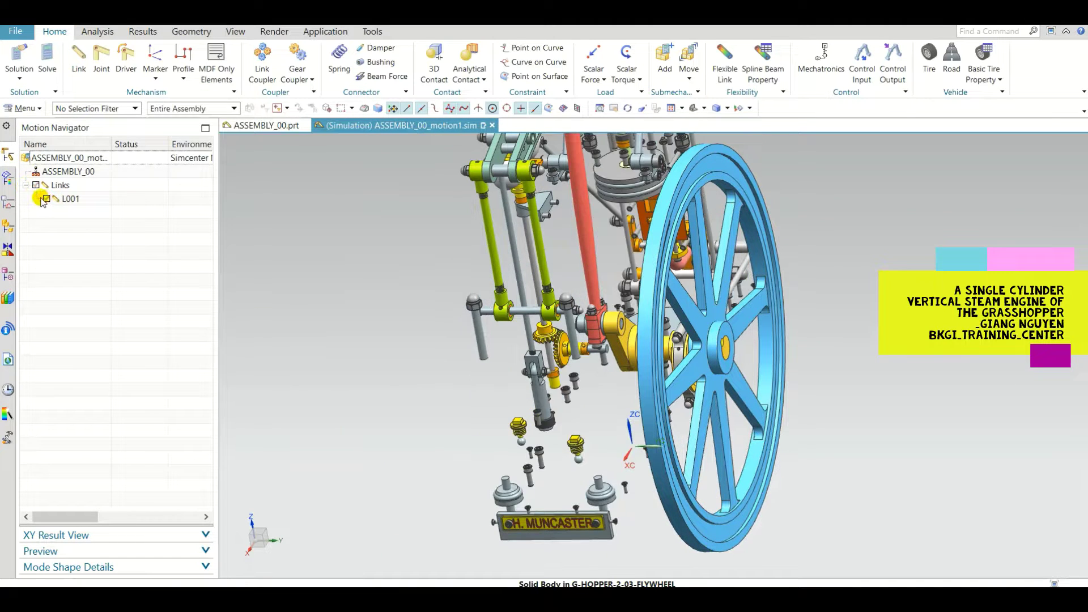
- Open link L001 for editing
double_click(61, 198)
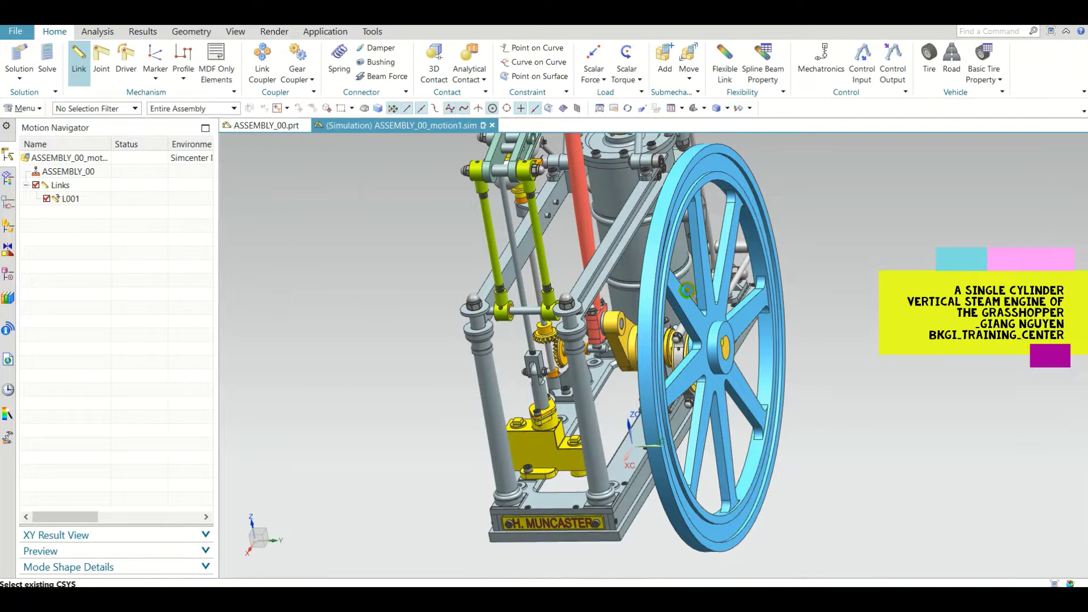
- Start link L002 and select the crank shaft, its key and the flywheel as link objects
left_click(78, 63)
scroll(731, 334, "up", 9)
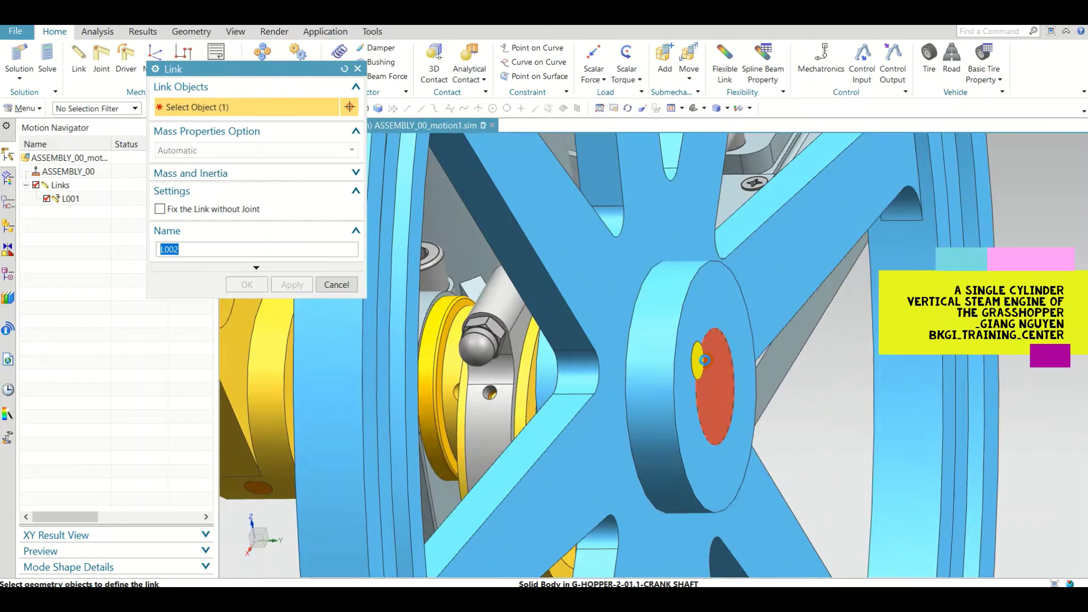
left_click(717, 374)
left_click(698, 360)
left_click(720, 295)
scroll(732, 290, "down", 5)
- Add the eccentric sheave and the yellow crank web on the crank shaft to link L002's selection
middle_click_drag(728, 300, 502, 338)
scroll(595, 352, "up", 4)
scroll(825, 338, "down", 4)
scroll(607, 320, "up", 3)
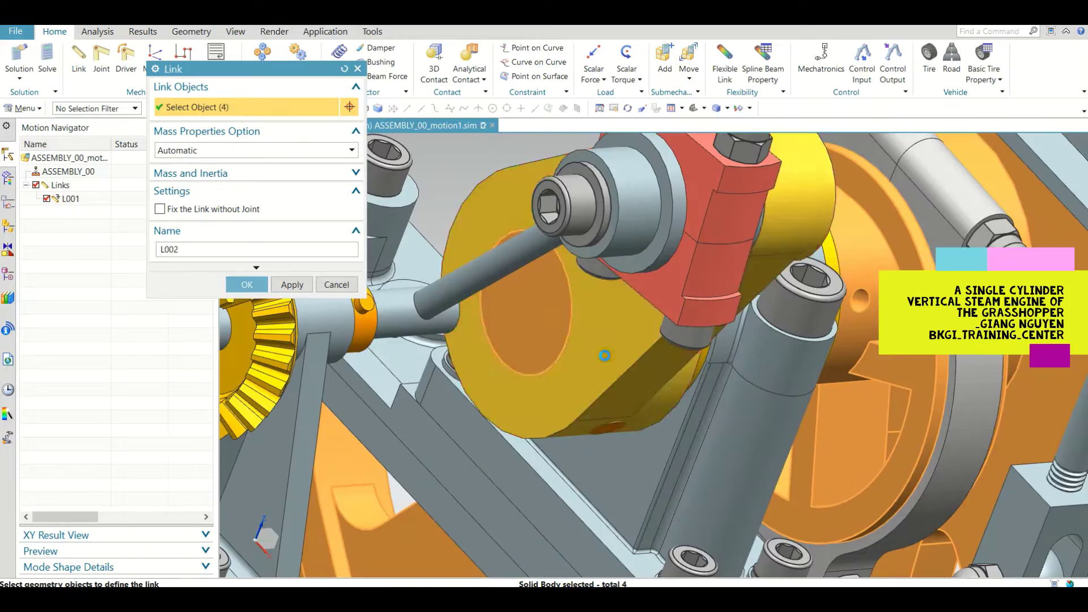
left_click(605, 355)
scroll(605, 356, "down", 4)
scroll(609, 385, "up", 6)
scroll(569, 413, "down", 5)
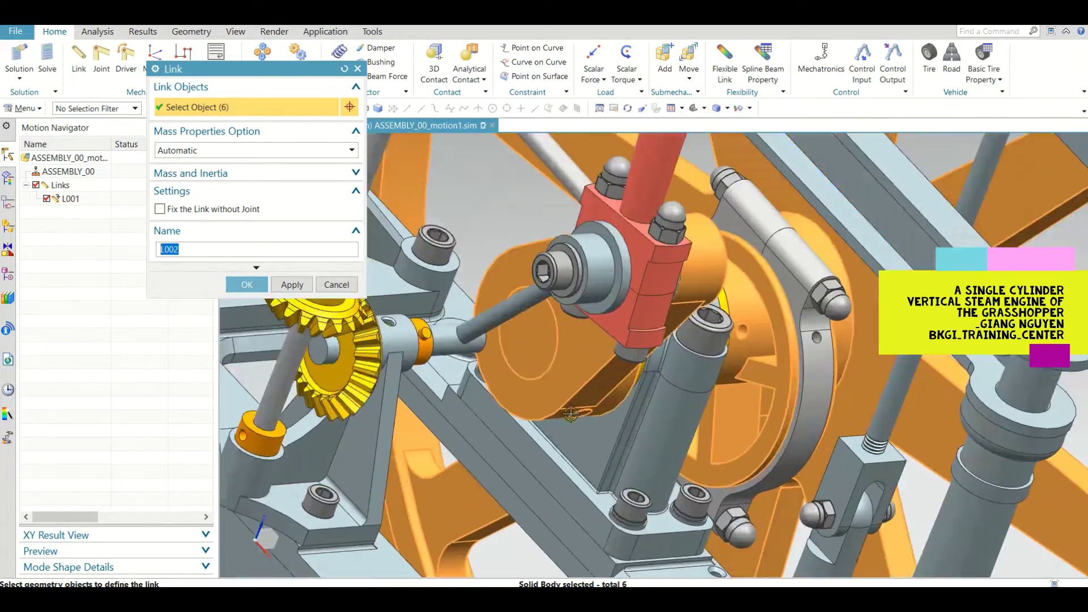
- Add the crank pin collar, the angled drive arm and its short gear shaft to link L002's selection
middle_click_drag(568, 413, 602, 293)
scroll(595, 332, "up", 4)
left_click(603, 321)
scroll(602, 320, "down", 5)
scroll(602, 293, "up", 5)
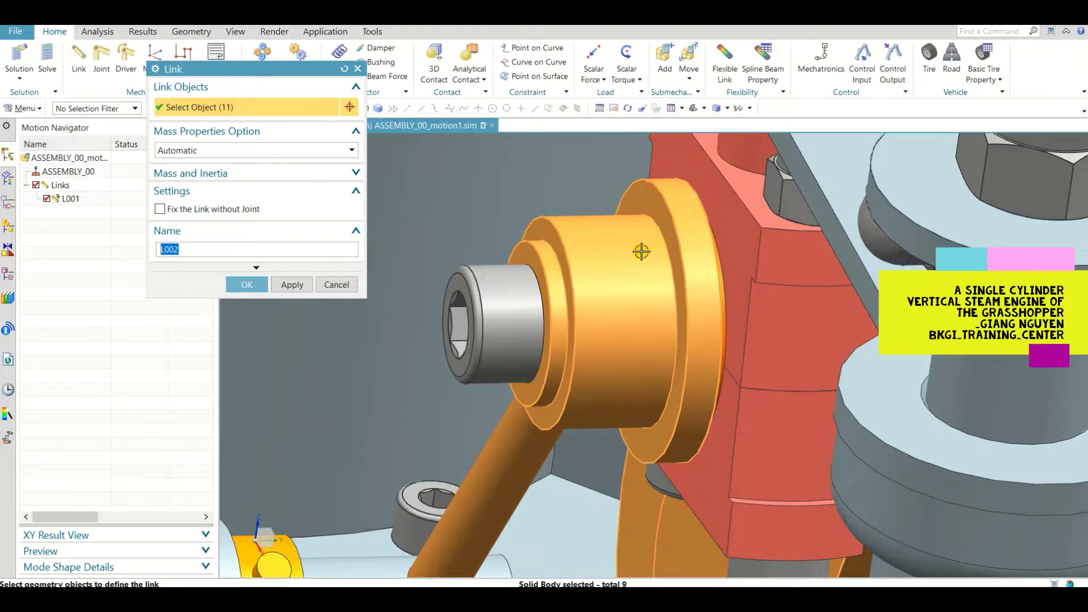
scroll(642, 251, "down", 5)
scroll(584, 400, "up", 5)
left_click(584, 401)
scroll(581, 396, "down", 3)
scroll(572, 365, "up", 3)
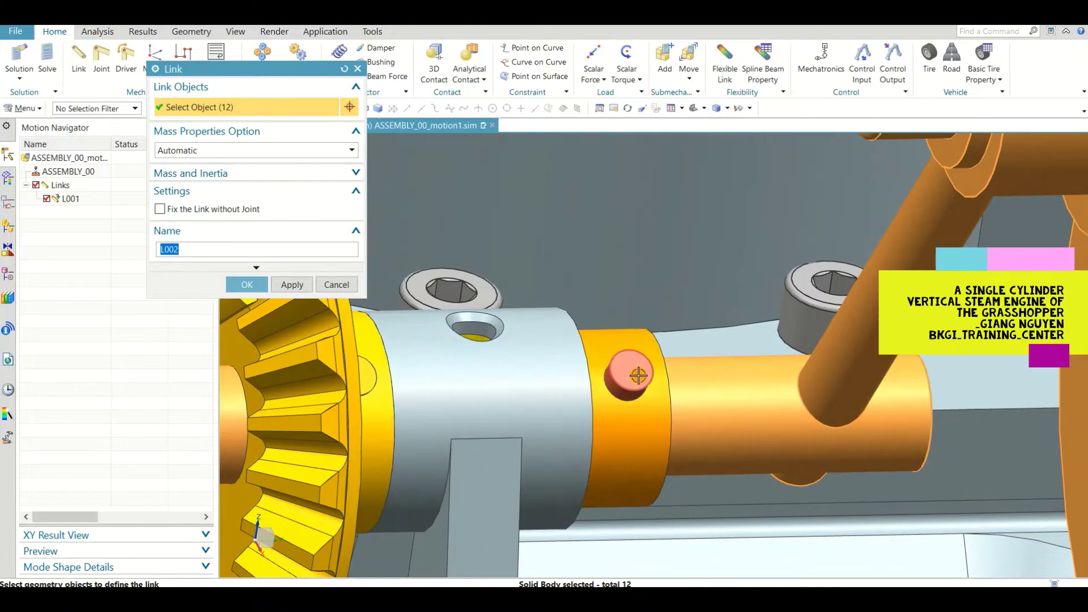
- Add the shaft collar with its pin and the vertical bevel gear to link L002's selection
scroll(800, 339, "down", 4)
scroll(578, 368, "up", 4)
left_click(577, 366)
left_click(564, 316)
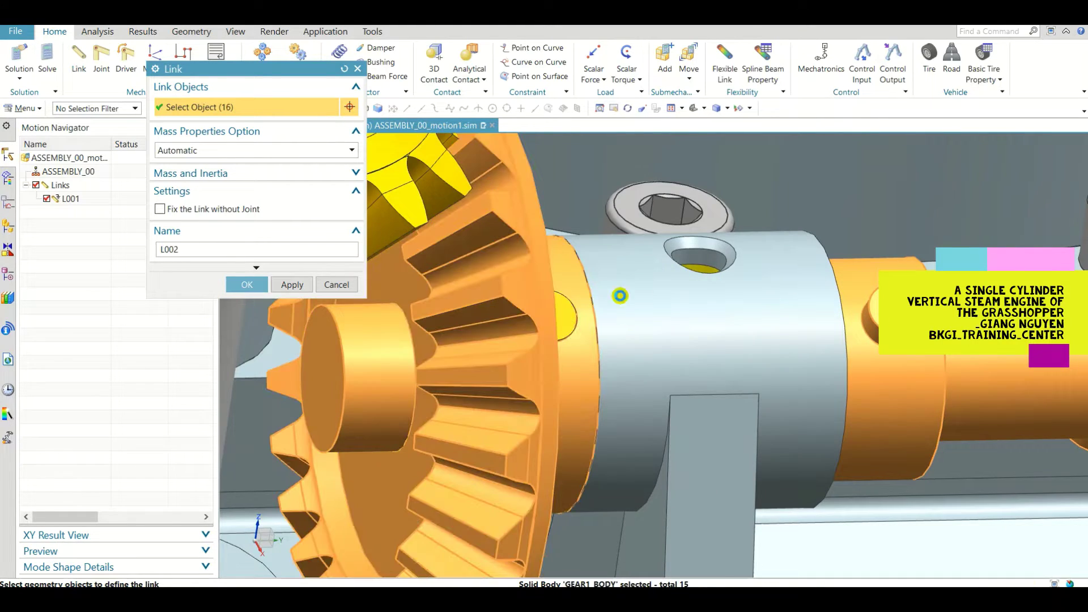
- Create link L002 from the selected bodies and hide it
scroll(839, 227, "down", 4)
left_click(328, 268)
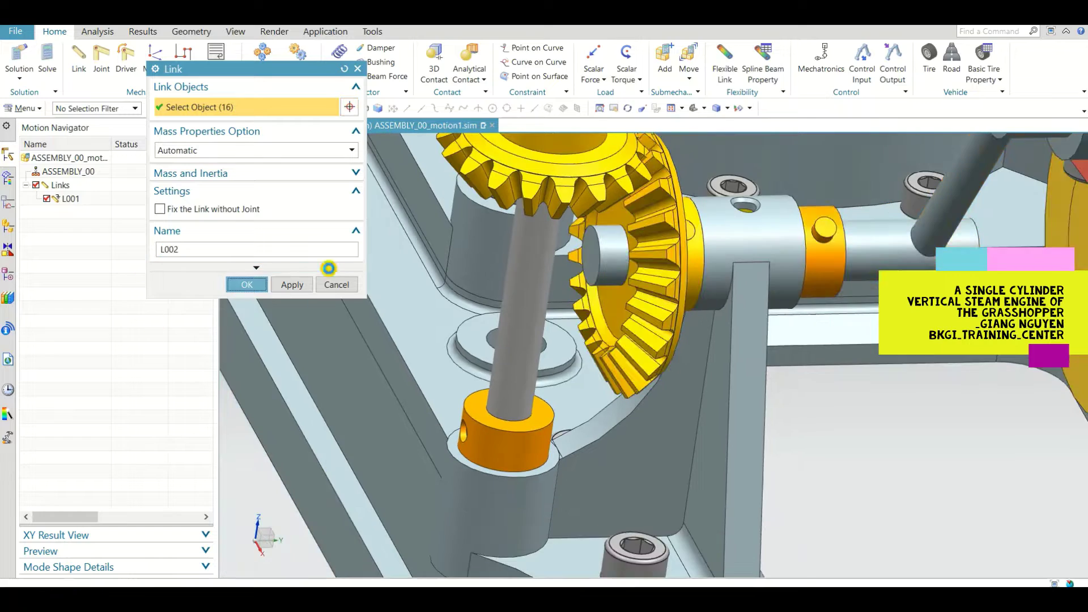
middle_click(439, 263)
scroll(439, 263, "down", 2)
left_click(46, 212)
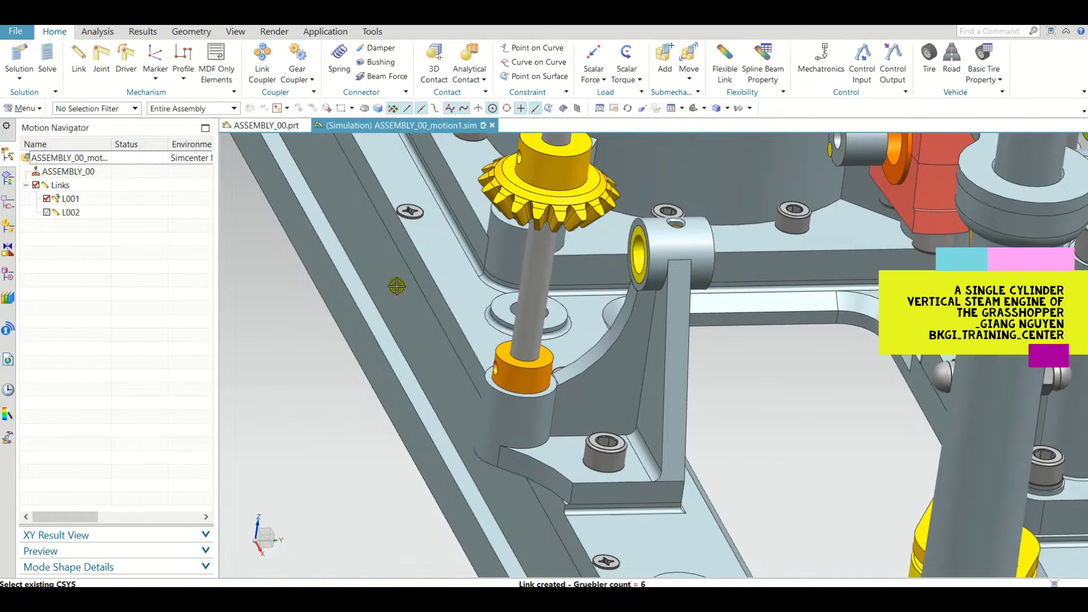
- Start link L003 and select the eccentric strap halves, their inner liners and strap bolt nuts as link objects
scroll(680, 317, "down", 5)
middle_click_drag(680, 317, 680, 291)
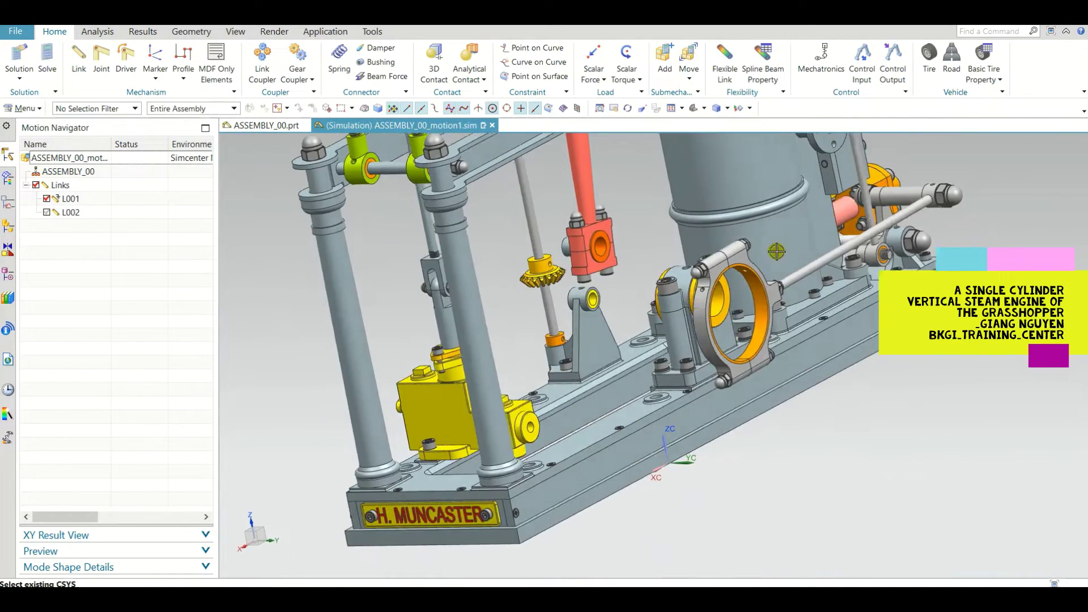
scroll(776, 249, "up", 4)
scroll(552, 267, "down", 5)
middle_click_drag(552, 274, 589, 279)
scroll(590, 279, "up", 4)
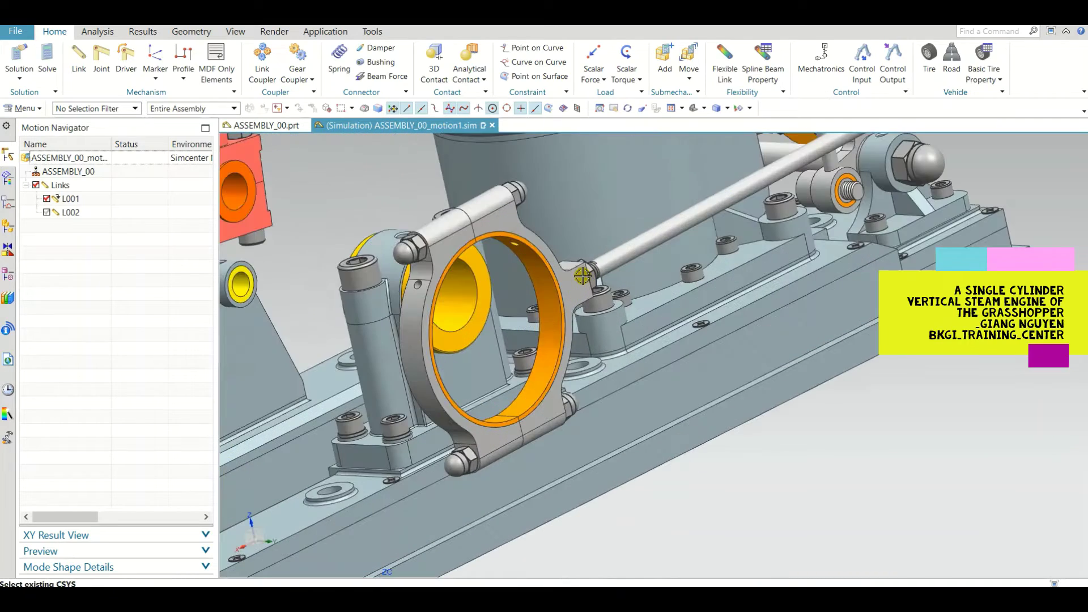
scroll(561, 251, "up", 2)
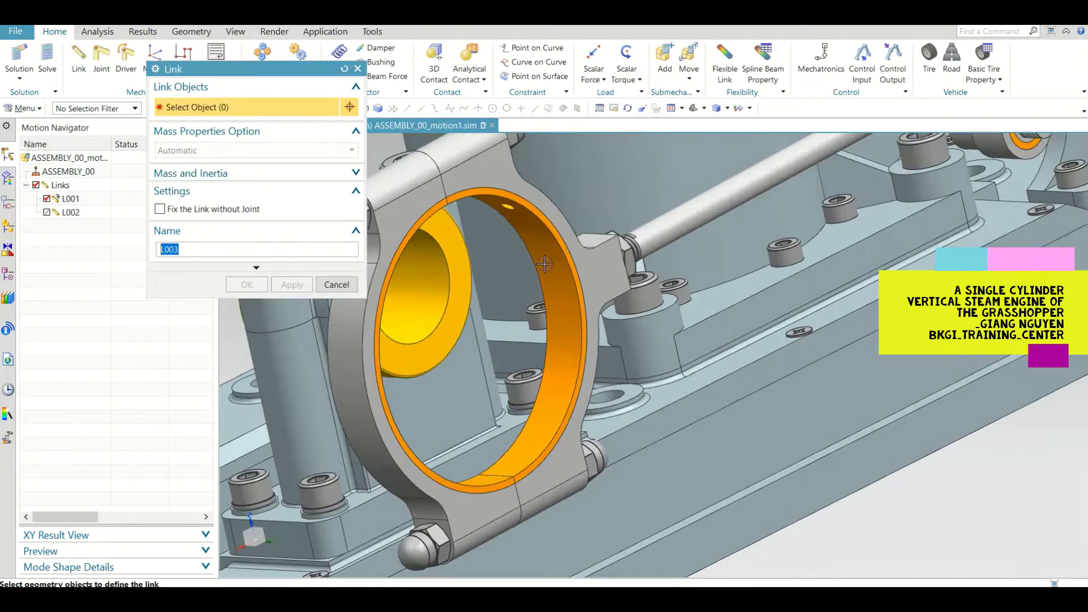
left_click(561, 250)
left_click(410, 227)
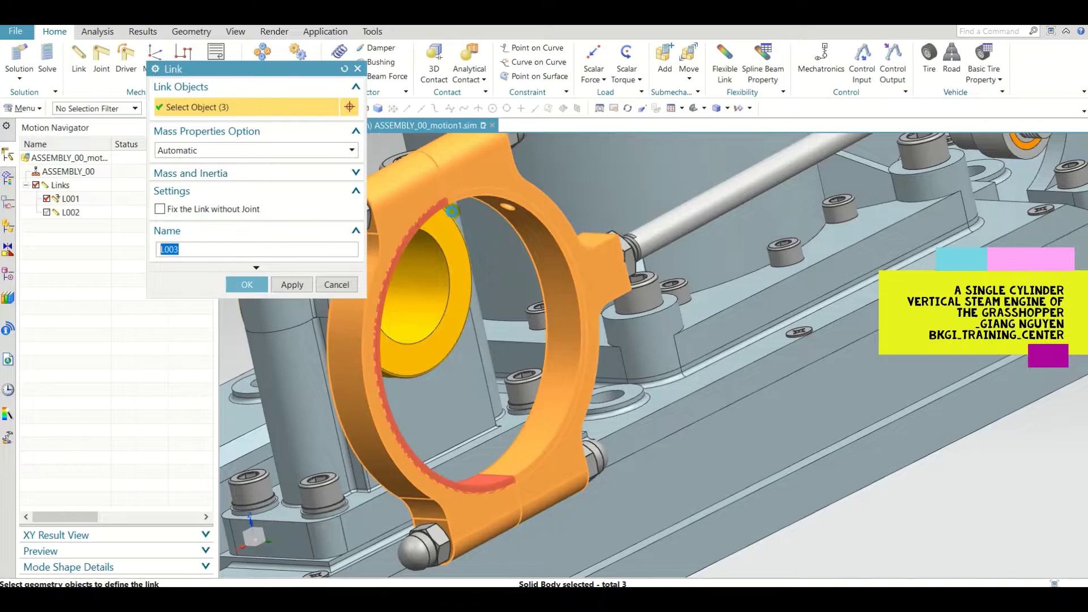
left_click(452, 211)
middle_click_drag(432, 550, 522, 311, "shift")
left_click(685, 221)
- Add the remaining domed nuts of the eccentric strap to link L003's selection
scroll(623, 391, "down", 5)
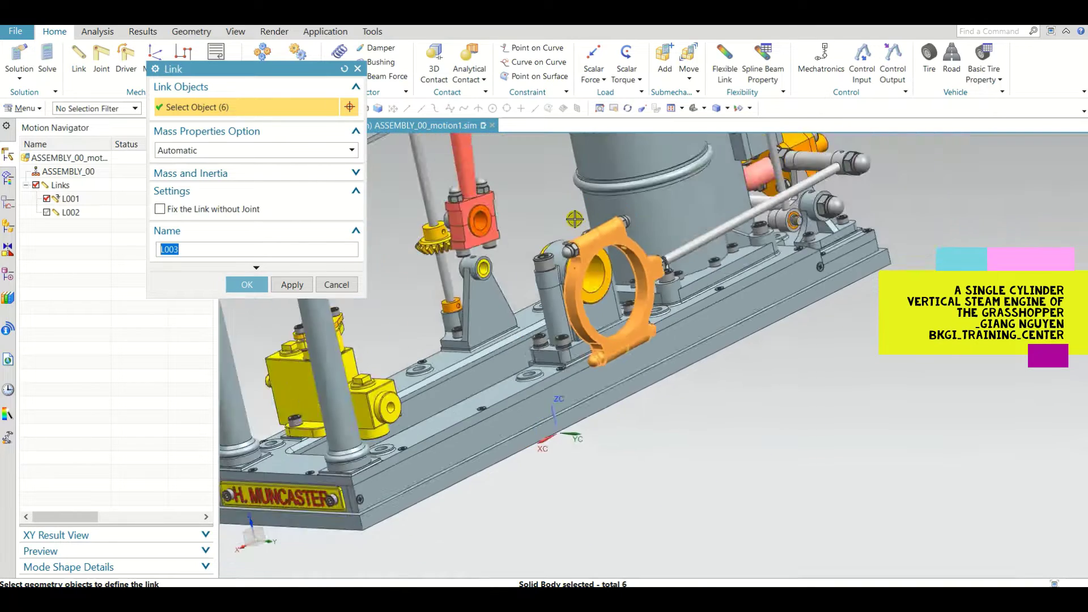
scroll(575, 220, "up", 5)
left_click(557, 312)
left_click(729, 228)
scroll(627, 303, "down", 1)
scroll(627, 303, "down", 4)
scroll(711, 311, "up", 5)
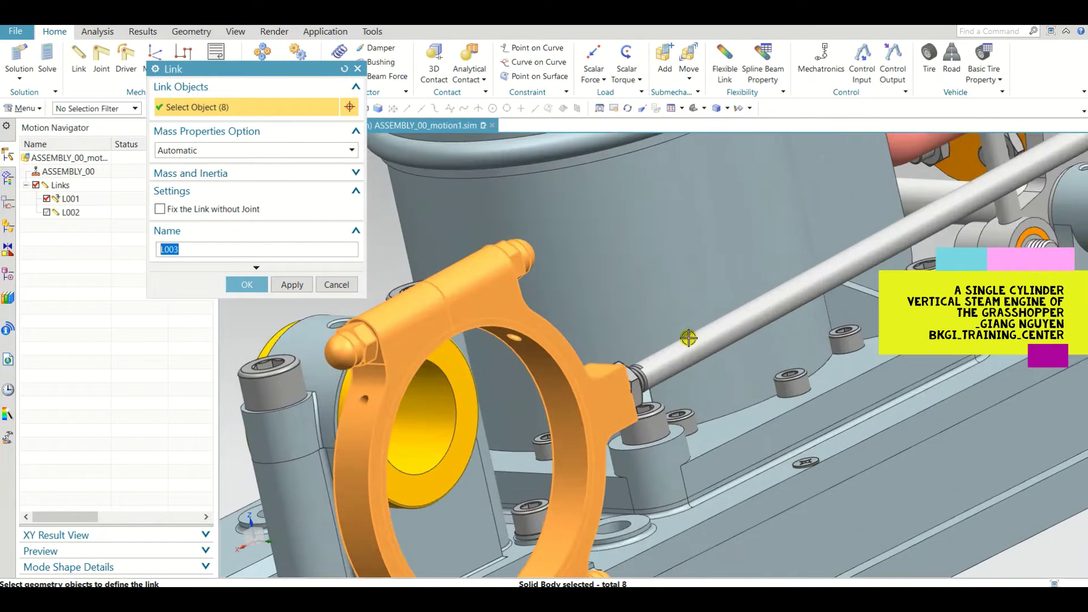
- Add the eccentric rod and its lock nut to the selection and create link L003
left_click(689, 340)
scroll(610, 392, "up", 4)
left_click(668, 384)
scroll(362, 472, "down", 5)
scroll(362, 473, "down", 3)
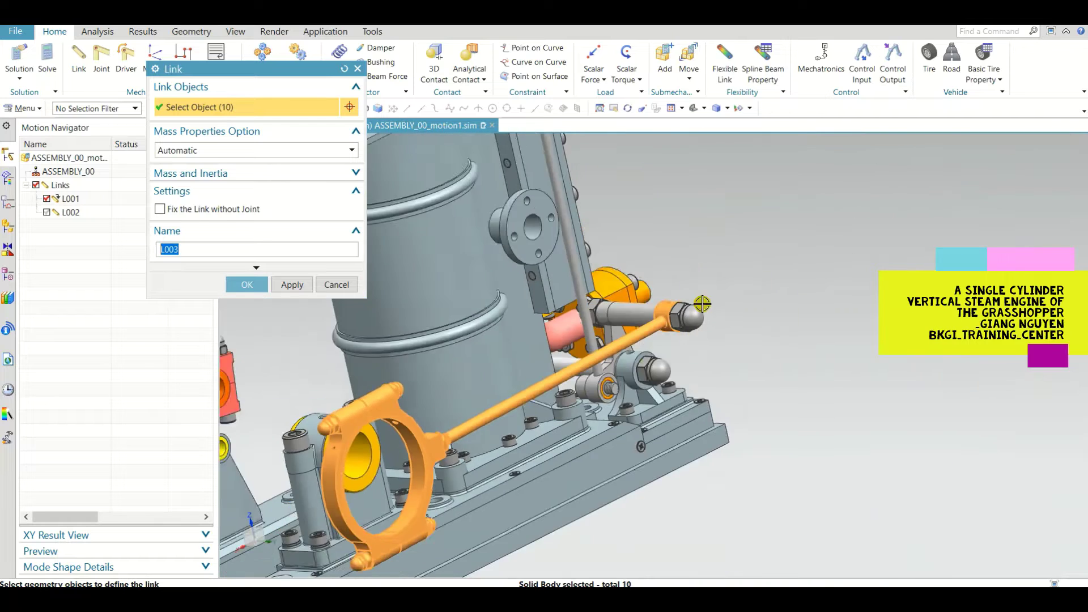
scroll(706, 298, "up", 7)
scroll(674, 313, "down", 5)
left_click(250, 284)
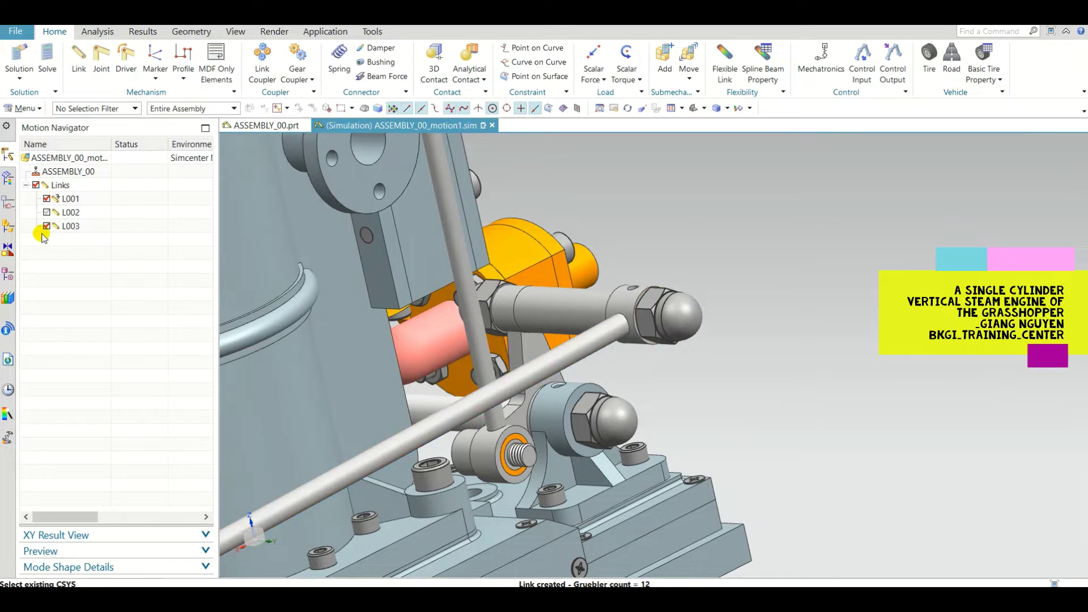
- Hide link L003 and reopen its definition to add the two leftover eccentric strap bolts
left_click(45, 226)
scroll(955, 203, "down", 6)
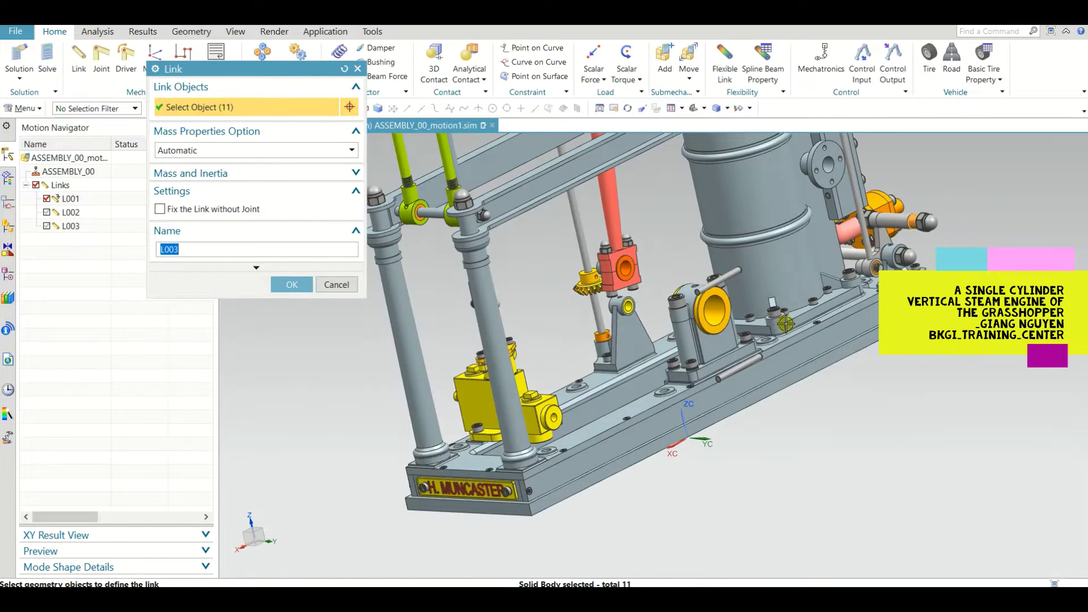
middle_click(785, 323)
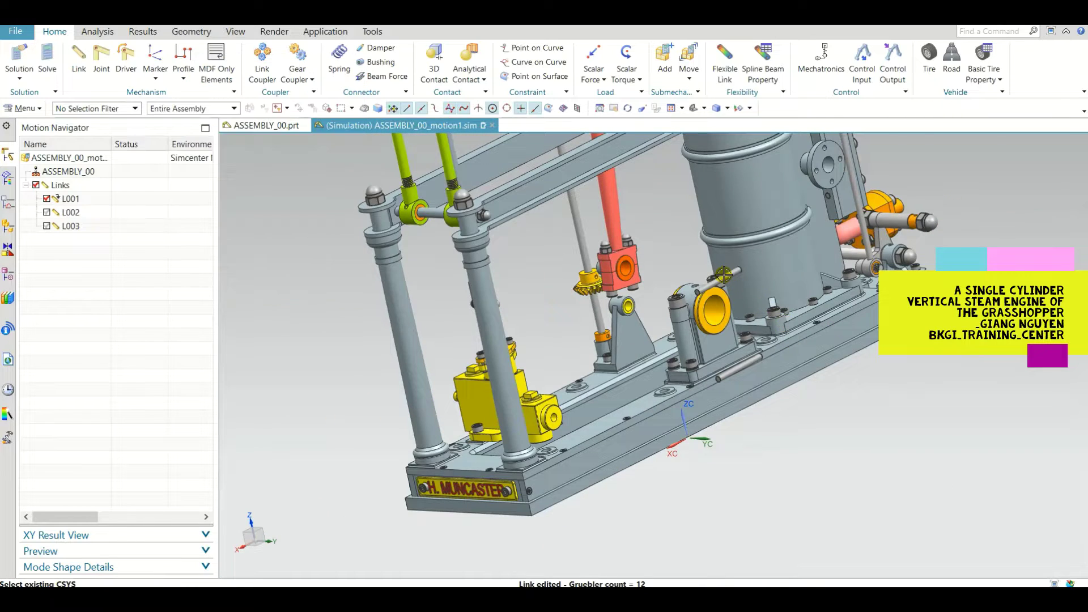
scroll(731, 278, "up", 5)
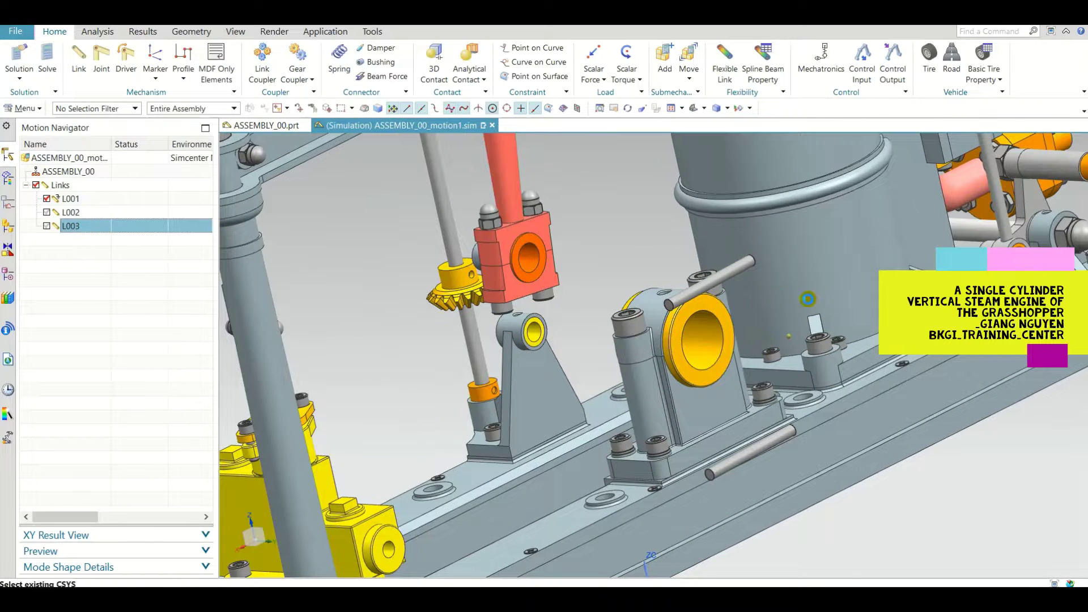
scroll(730, 289, "up", 1)
left_click(767, 479)
scroll(508, 381, "down", 5)
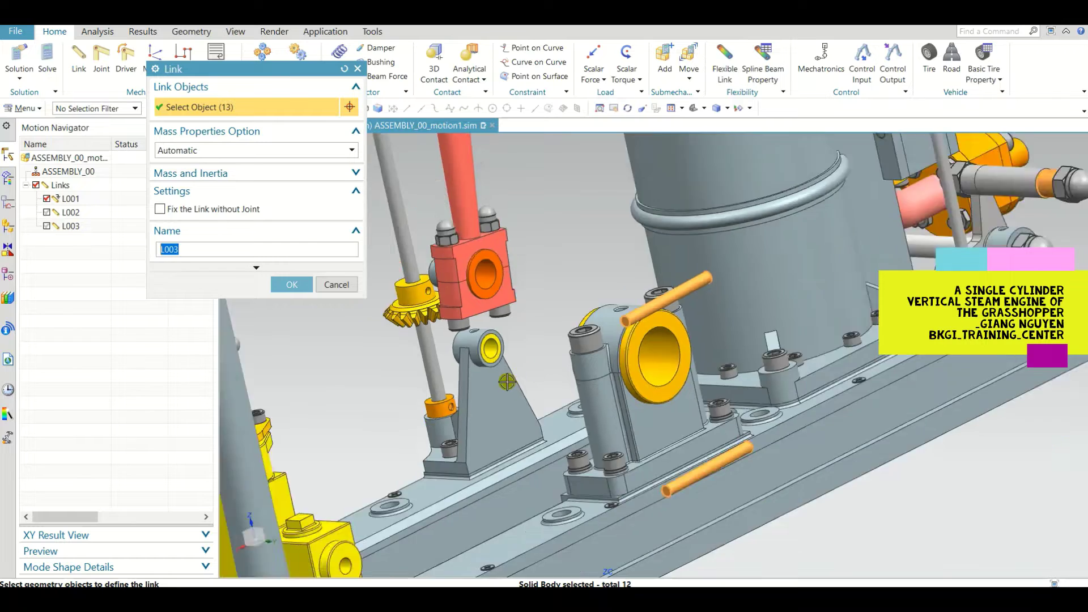
- Add the eccentric rod-end bush to link L003, deselect the pin it sits on, and apply the edit
scroll(738, 290, "up", 6)
scroll(707, 407, "up", 3)
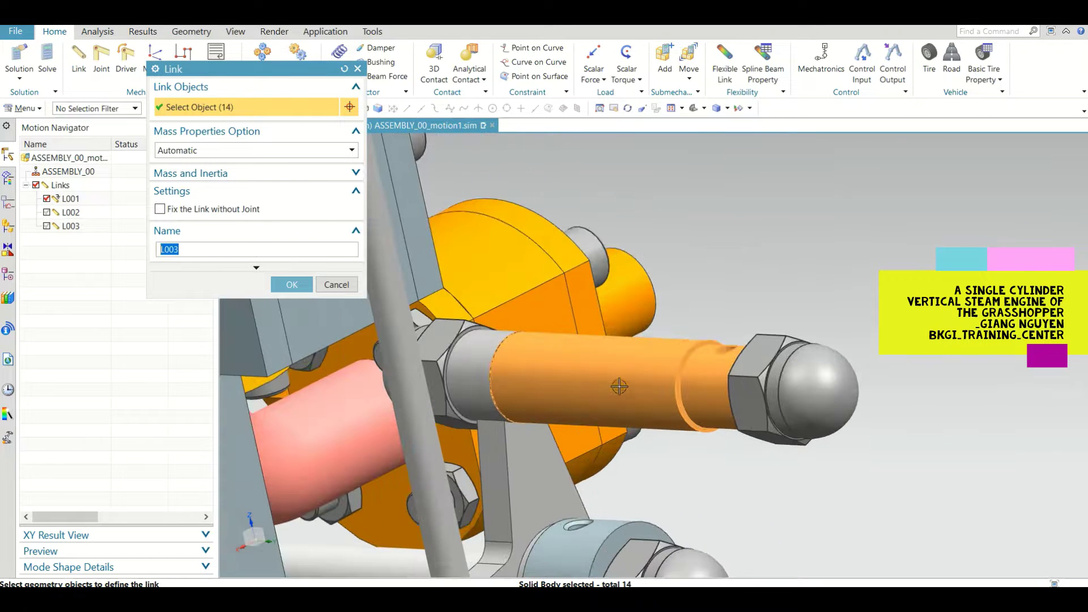
left_click(619, 386, "shift")
scroll(901, 300, "down", 4)
left_click(290, 283)
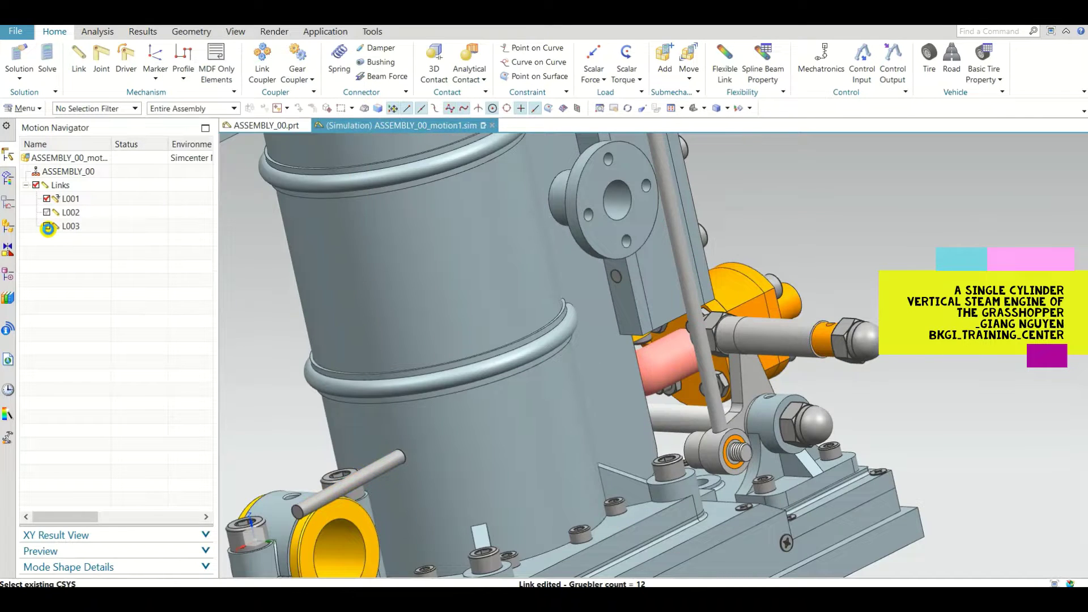
- Hide link L003 and review the remaining engine parts around the cylinder, valve chest and balance beam
scroll(726, 273, "down", 5)
middle_click_drag(726, 272, 821, 347)
scroll(789, 281, "up", 5)
scroll(789, 282, "down", 5)
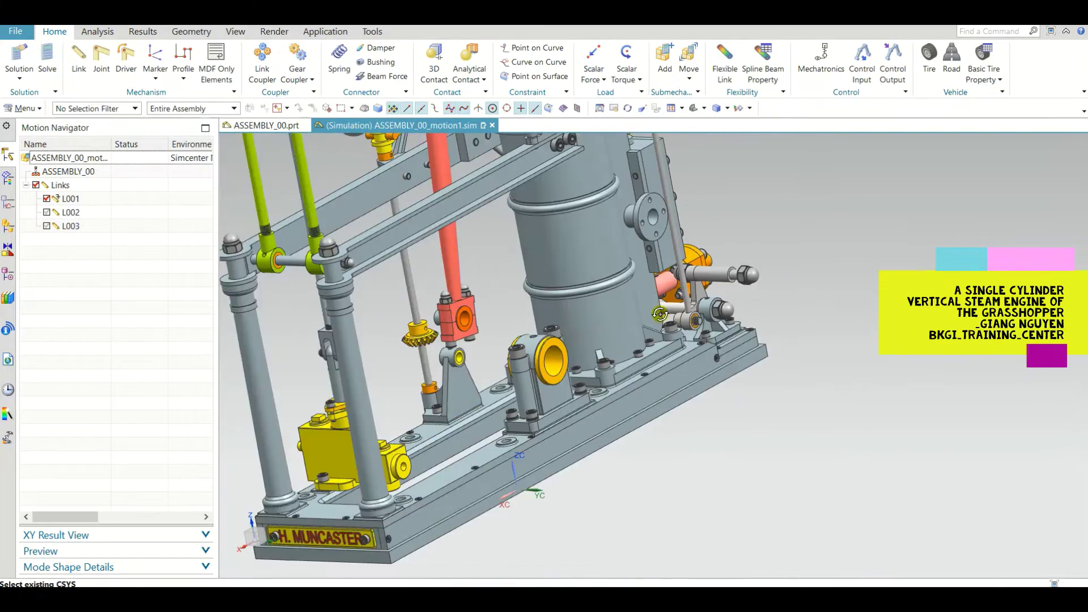
middle_click_drag(789, 282, 608, 317)
scroll(608, 317, "down", 5)
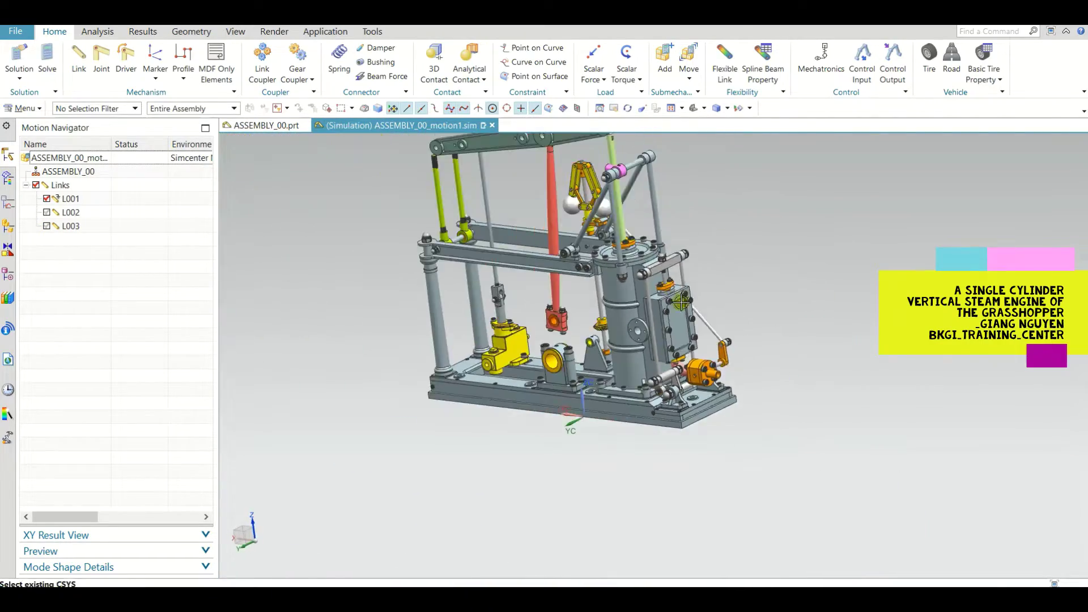
scroll(650, 297, "up", 8)
scroll(650, 297, "down", 1)
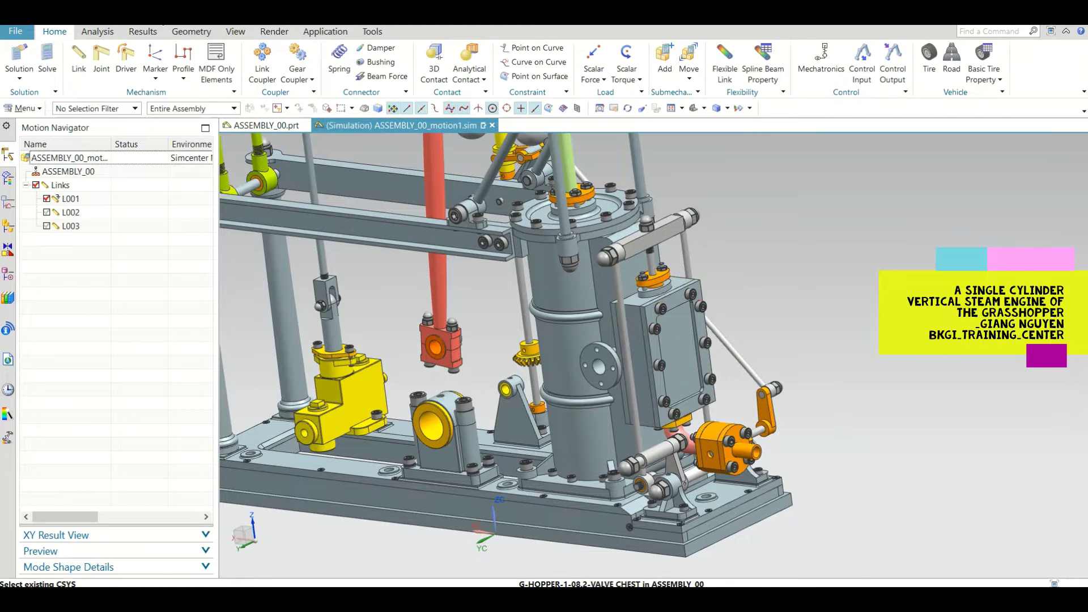
- Start link L004 and select the two green balance beam stay rods with their lower ends as link objects
left_click(79, 53)
scroll(628, 294, "down", 6)
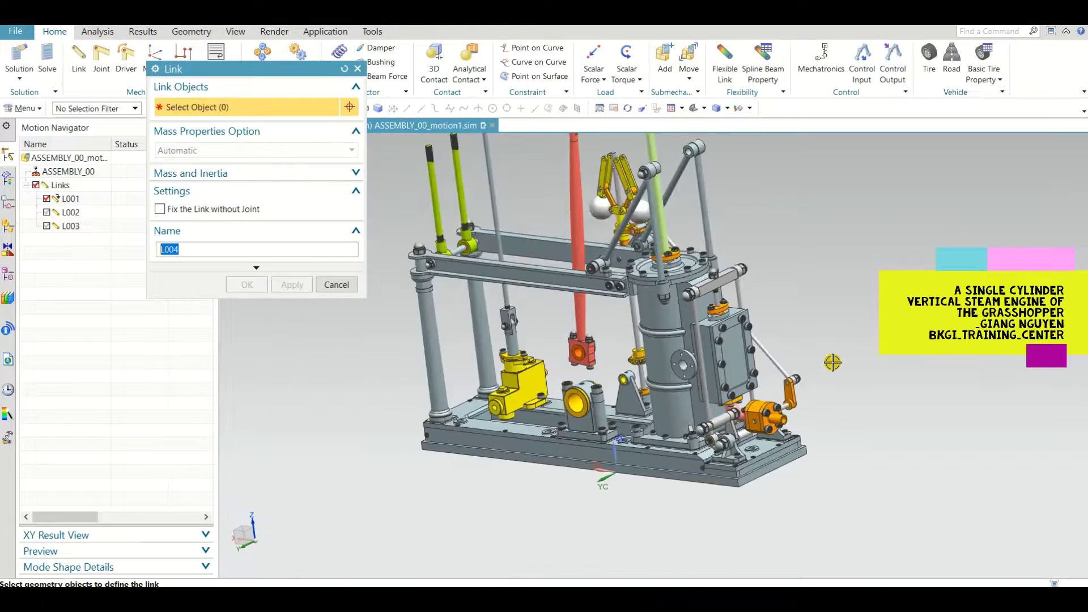
scroll(577, 326, "up", 10)
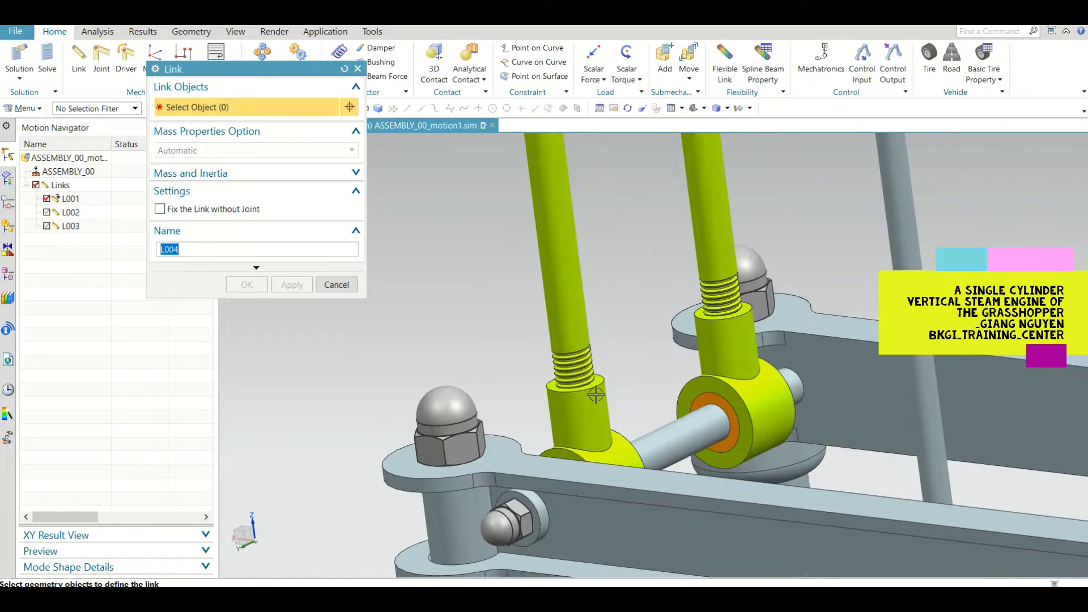
scroll(573, 383, "down", 2)
left_click(573, 384)
scroll(573, 383, "up", 3)
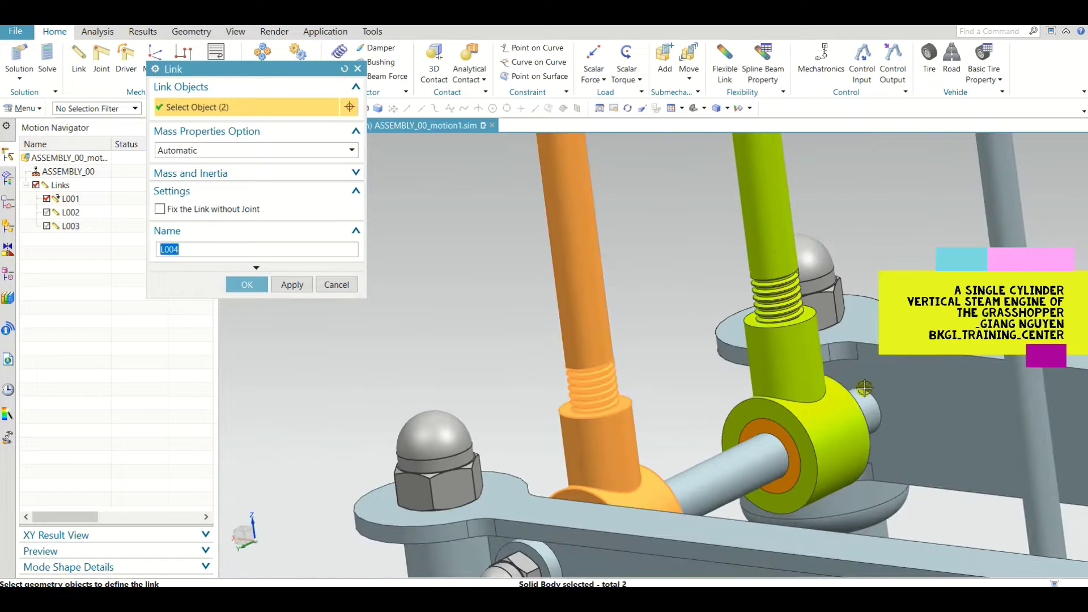
scroll(781, 414, "down", 4)
left_click(770, 312)
scroll(747, 323, "down", 3)
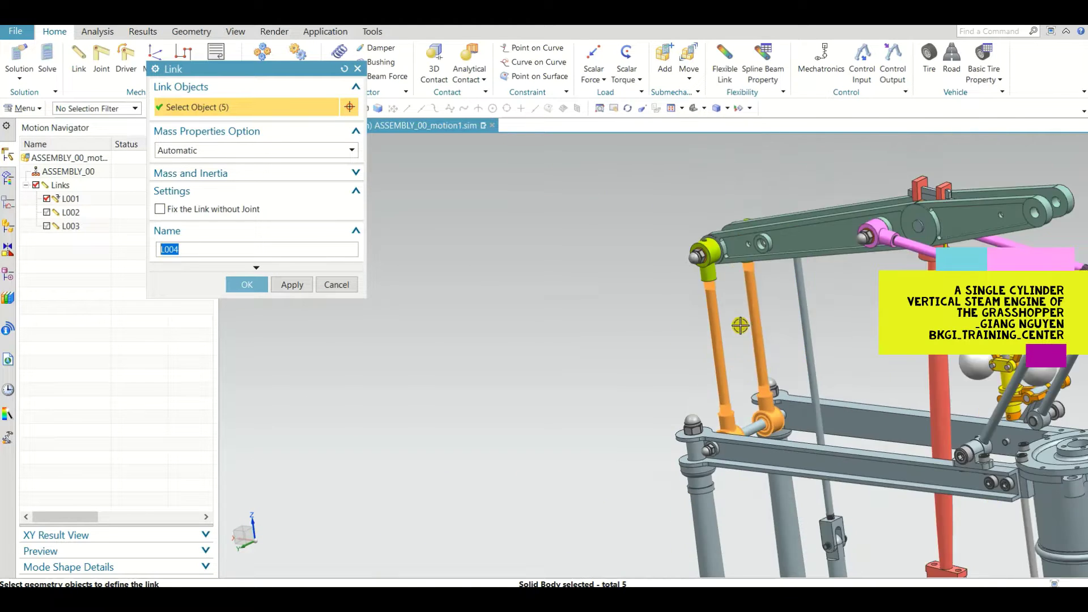
- Add both green upper stay ends at the balance beam and the near end's bush to link L004's selection
scroll(720, 272, "up", 6)
left_click(641, 277)
left_click(629, 265)
scroll(663, 340, "down", 2)
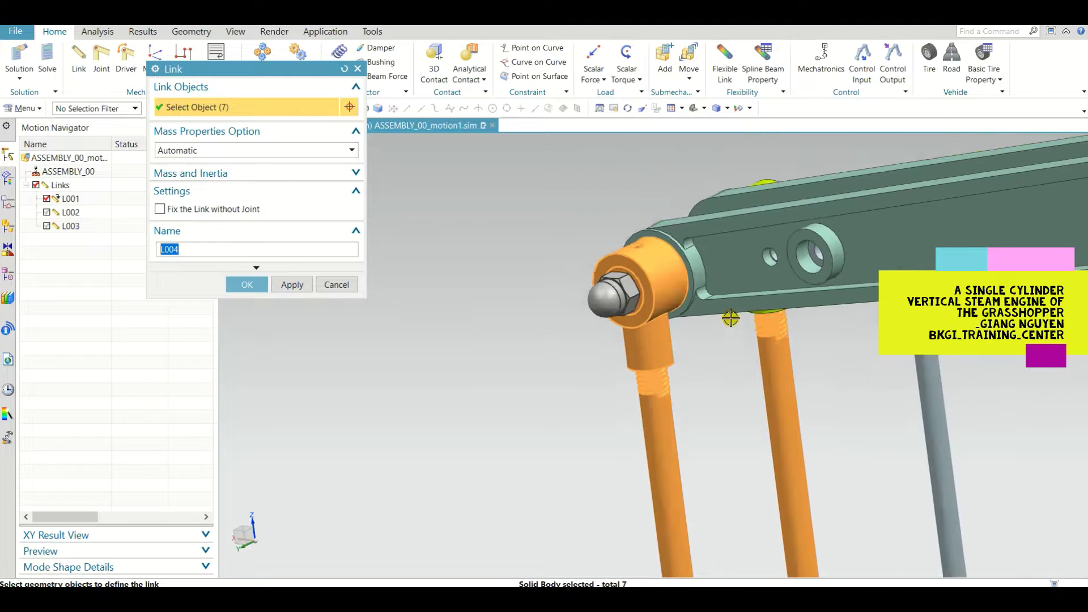
scroll(736, 322, "up", 3)
middle_click_drag(735, 322, 785, 258)
scroll(799, 340, "up", 4)
scroll(799, 404, "down", 4)
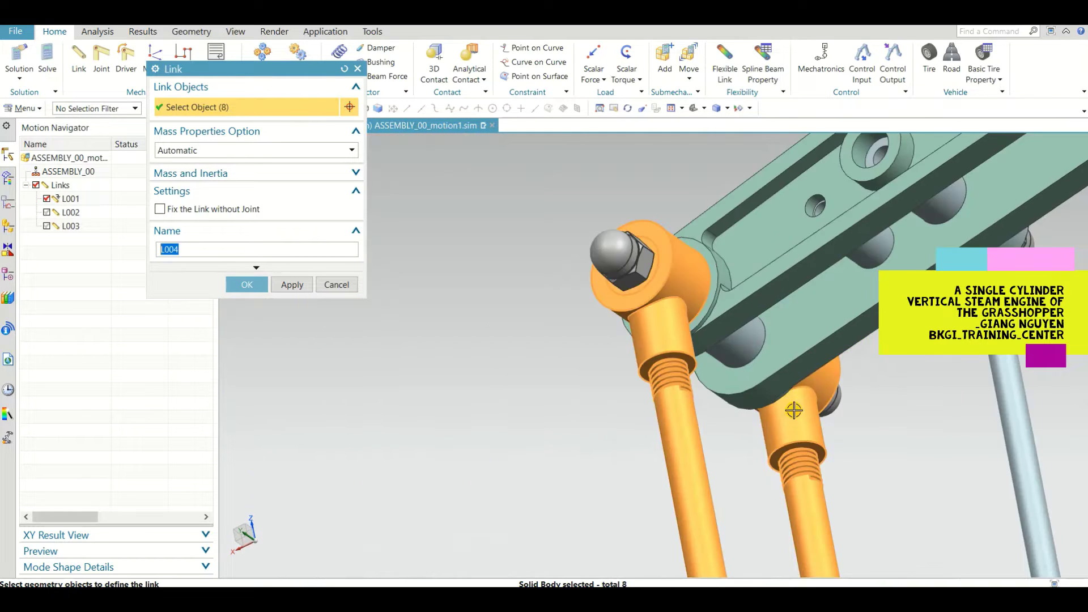
- Add the bush of the opposite upper stay end to the selection and create link L004
middle_click_drag(799, 403, 996, 389)
scroll(800, 384, "up", 5)
left_click(800, 384)
left_click(800, 384)
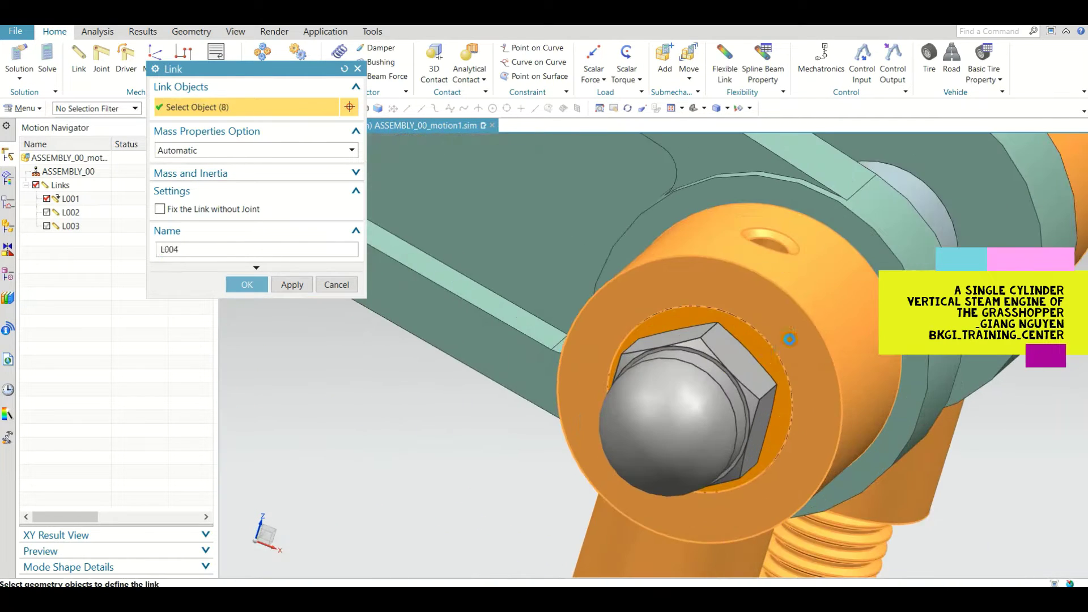
scroll(764, 355, "down", 2)
left_click(243, 283)
- Reopen link L004 and add the bush of the lower stay end on the cross shaft
scroll(784, 278, "down", 6)
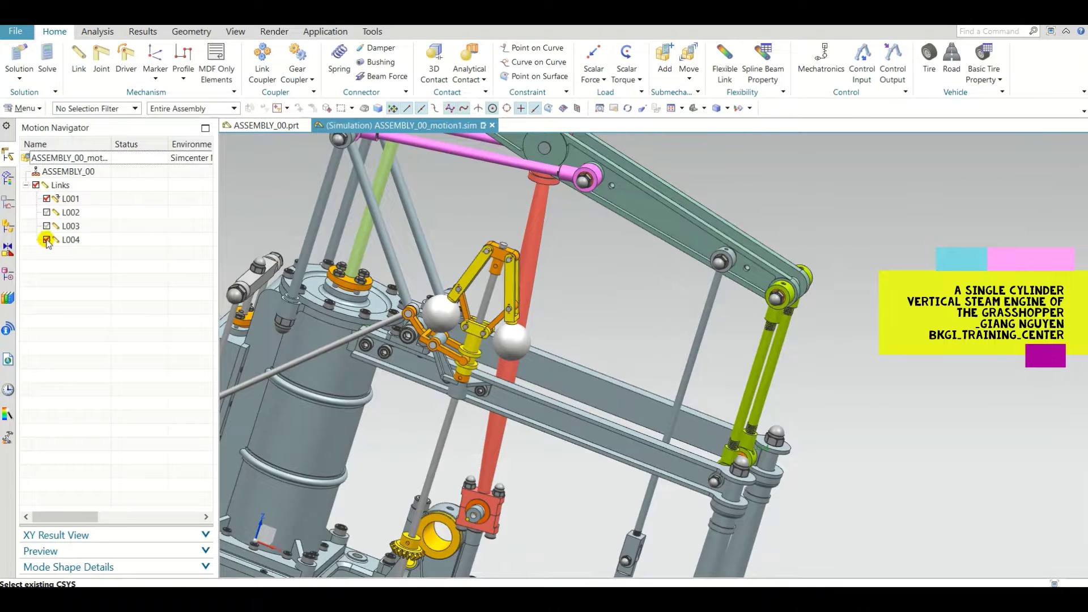
scroll(828, 329, "down", 3)
middle_click_drag(828, 329, 776, 314)
scroll(776, 314, "up", 4)
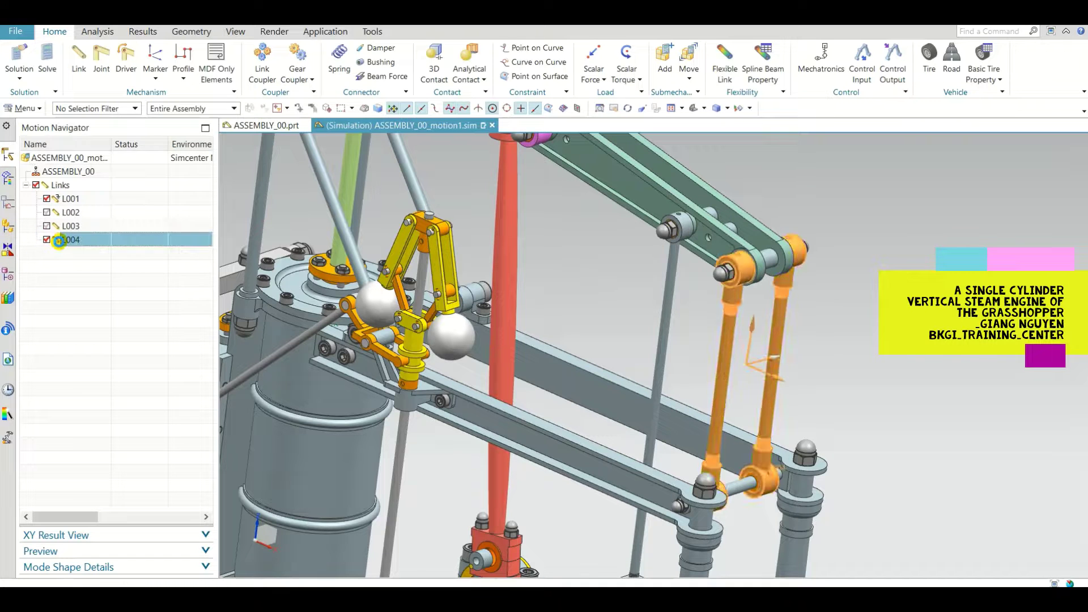
double_click(746, 496)
scroll(754, 481, "up", 5)
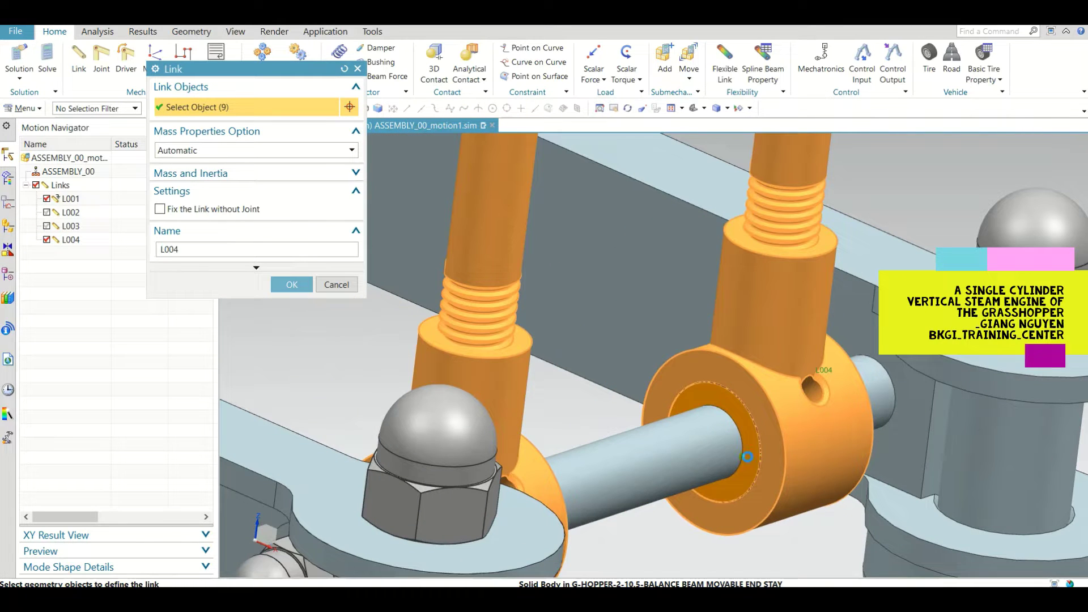
left_click(291, 283)
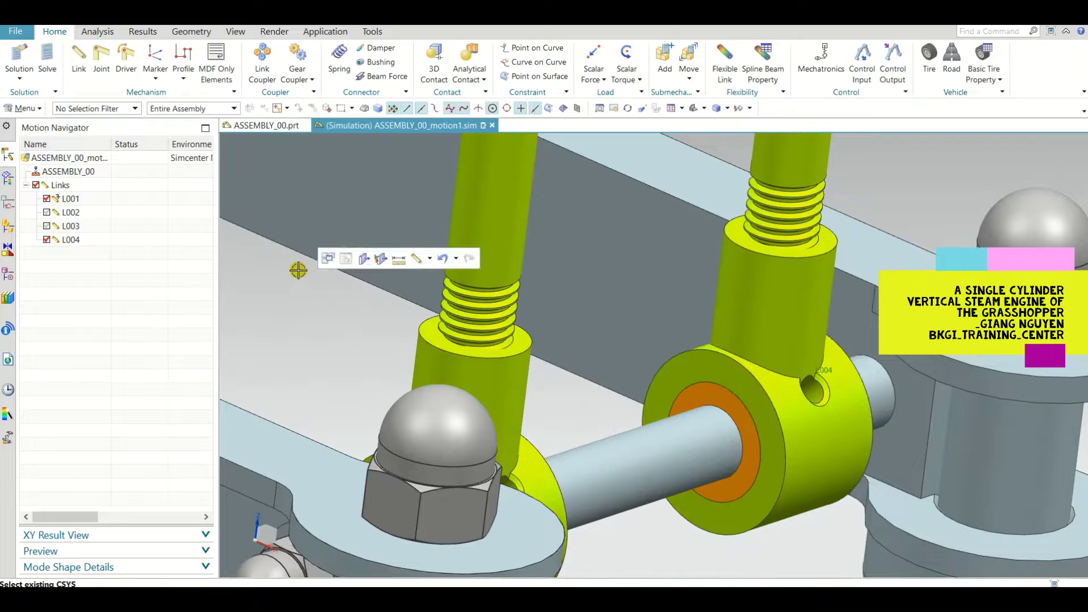
- Hide link L004 so the stay rods are removed from view
left_click(47, 240)
left_click(47, 240)
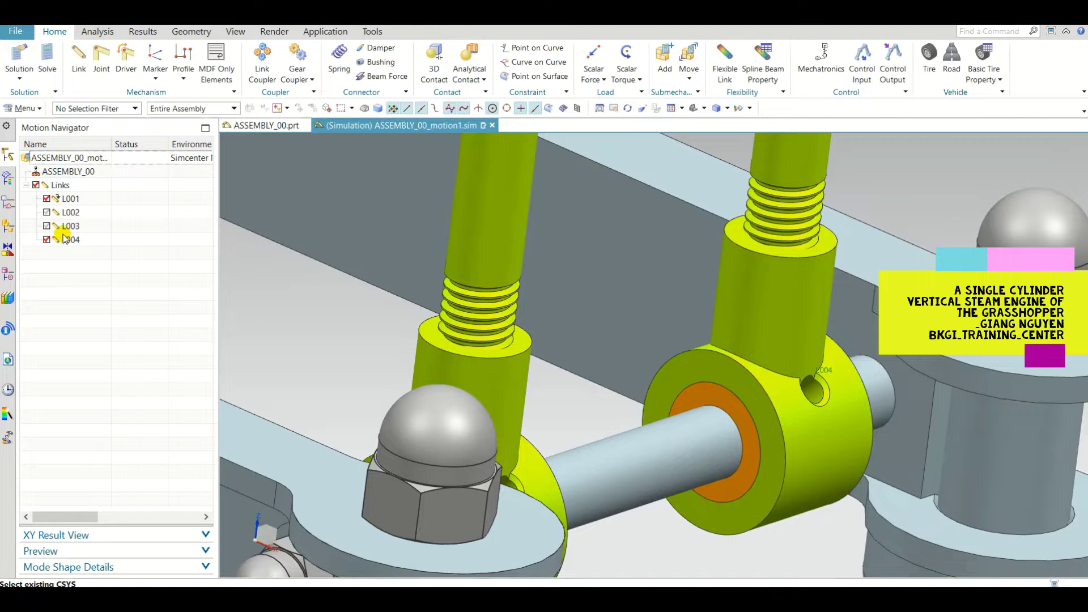
left_click(47, 240)
scroll(502, 383, "down", 10)
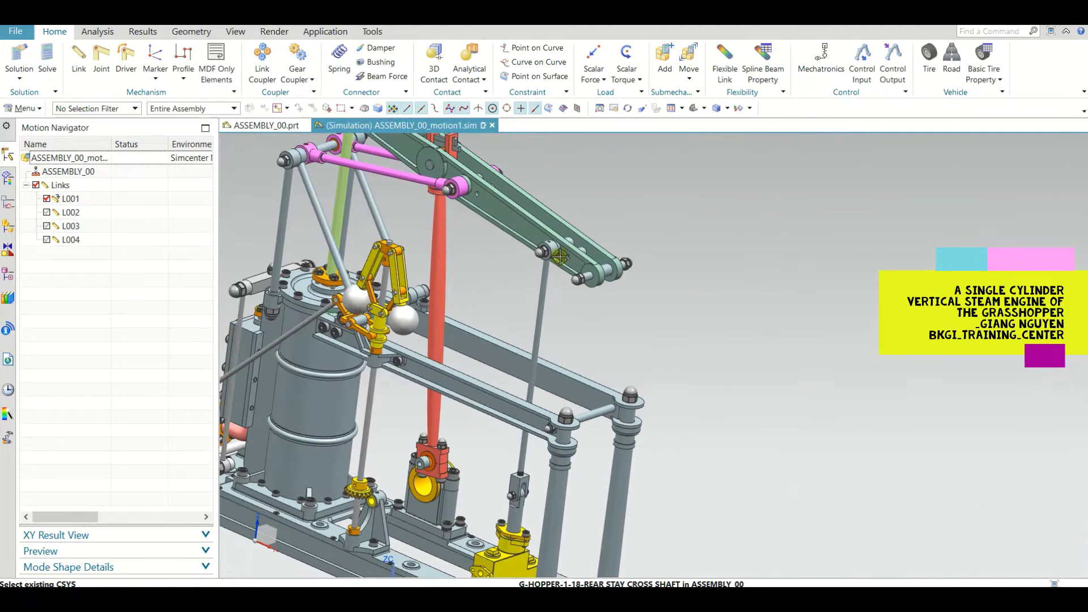
- Start link L005 with both green side plates of the balance beam
scroll(527, 201, "down", 4)
scroll(507, 149, "up", 12)
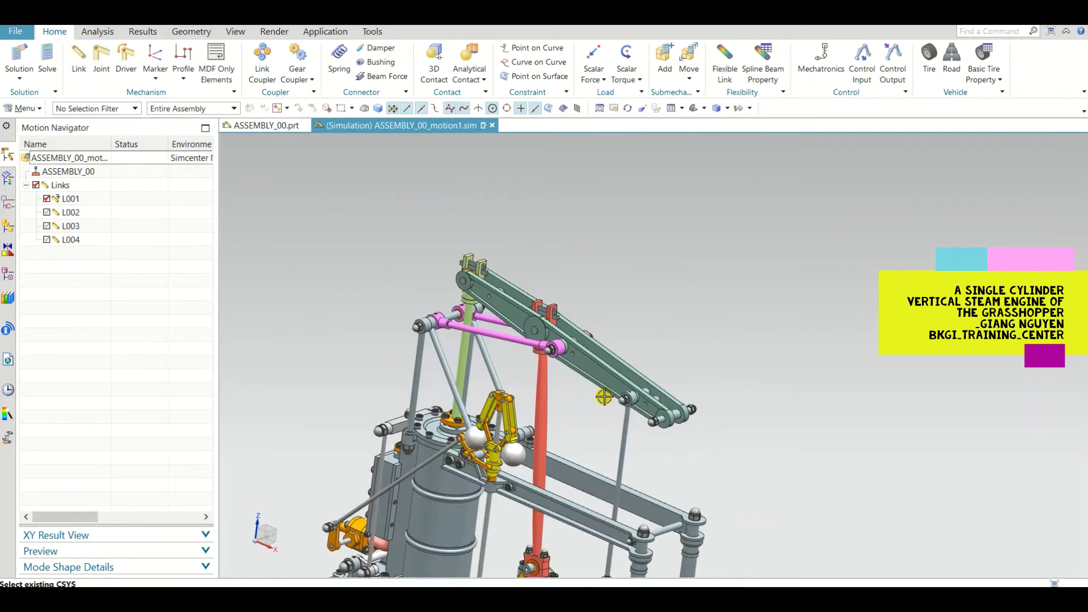
left_click(573, 287)
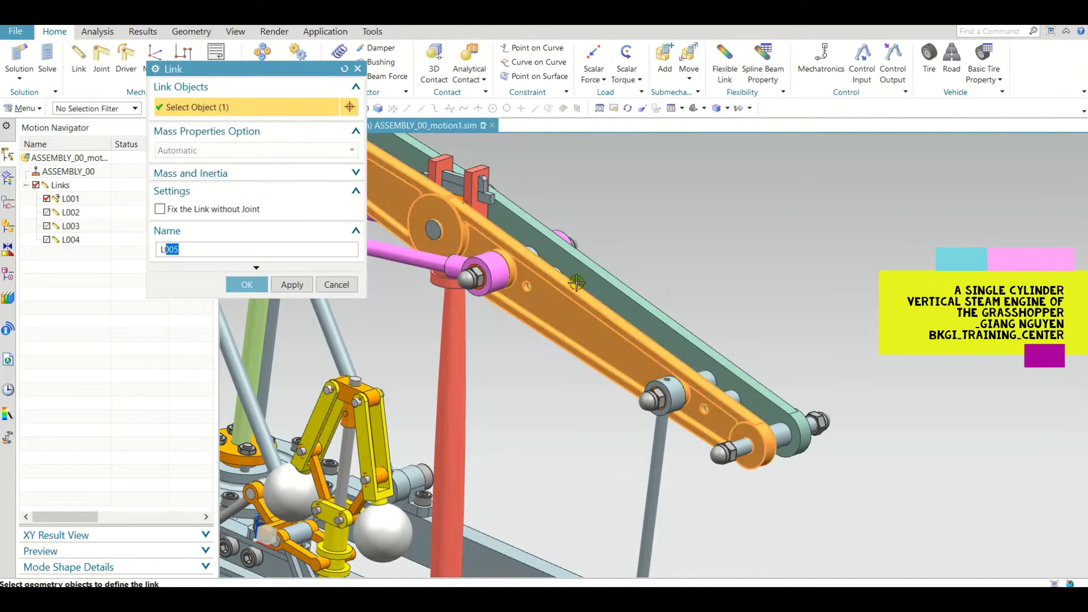
left_click(639, 296)
scroll(879, 375, "down", 5)
scroll(680, 258, "up", 4)
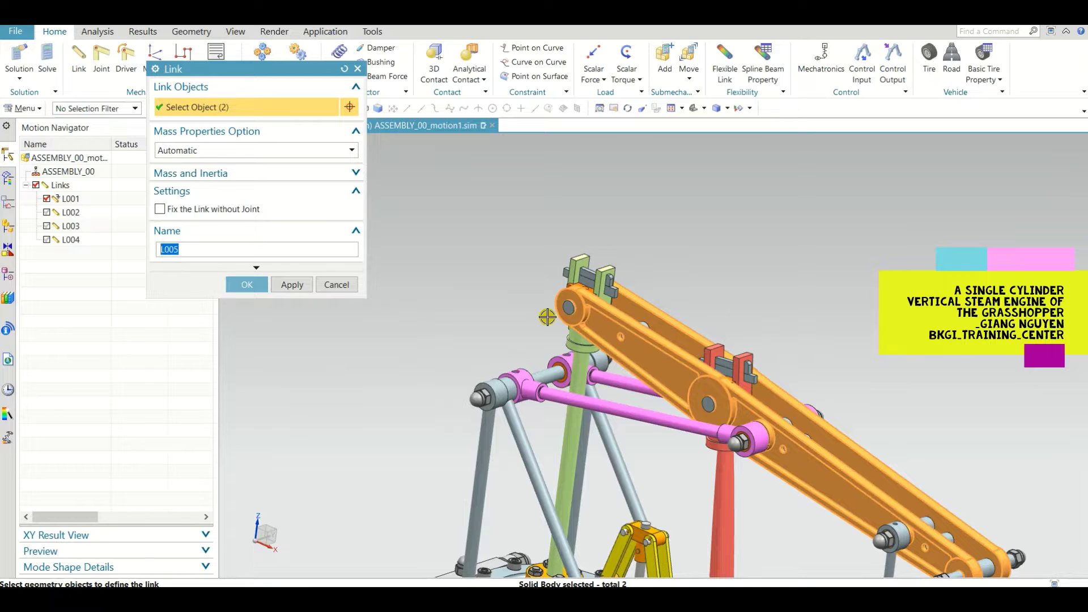
- Add the beam's pivot pins and cross spacers around the piston-rod and connecting-rod heads to link L005's selection
scroll(547, 317, "up", 3)
scroll(702, 300, "down", 2)
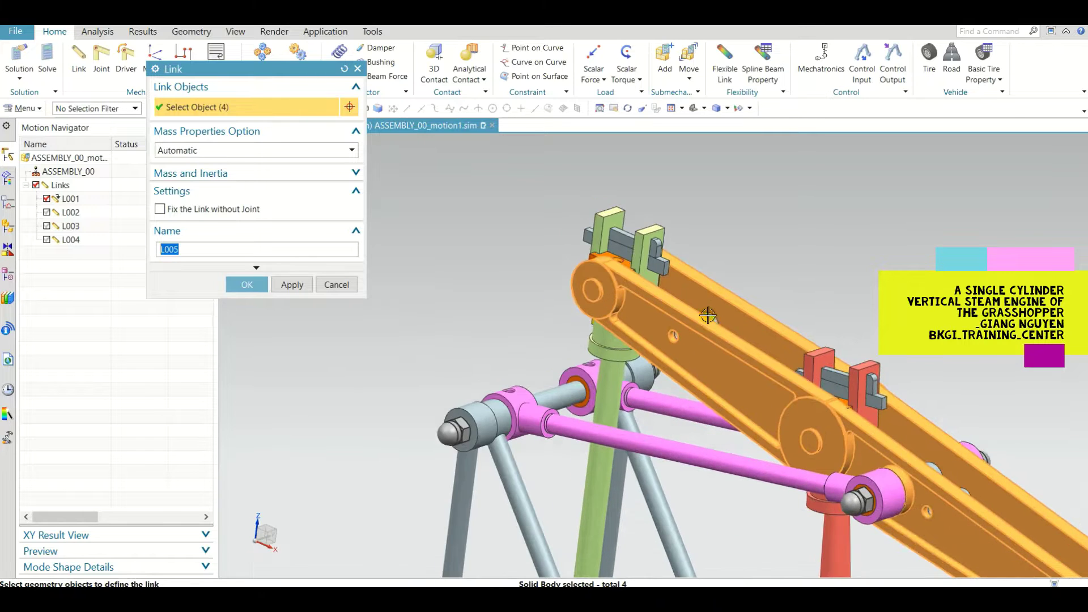
scroll(695, 284, "down", 3)
scroll(825, 394, "up", 3)
left_click(815, 369)
scroll(816, 370, "down", 3)
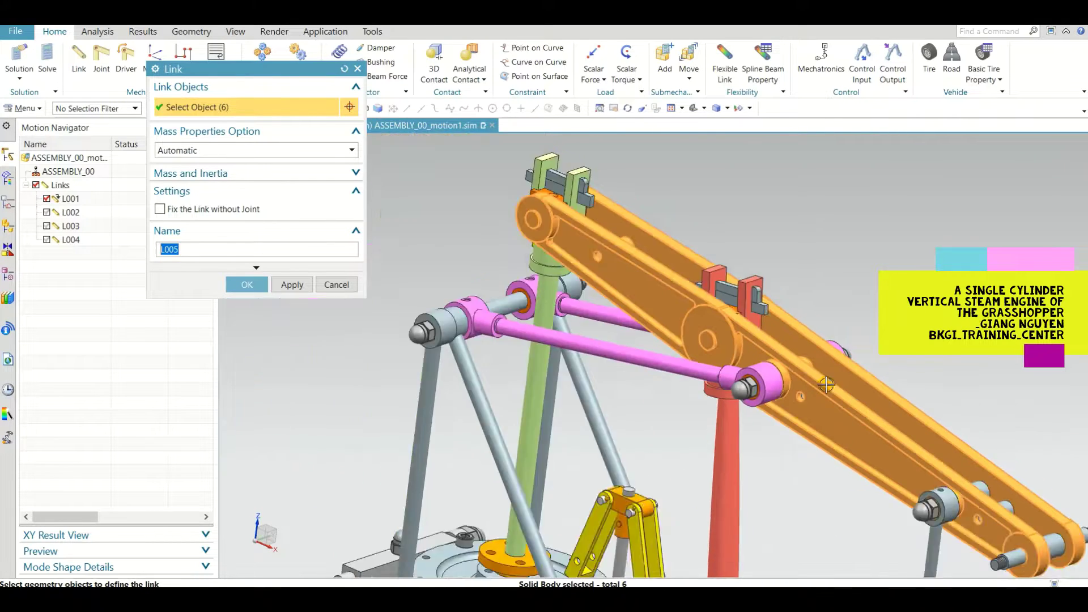
scroll(826, 379, "up", 4)
left_click(842, 382)
scroll(843, 382, "down", 5)
scroll(839, 397, "up", 6)
scroll(834, 425, "down", 2)
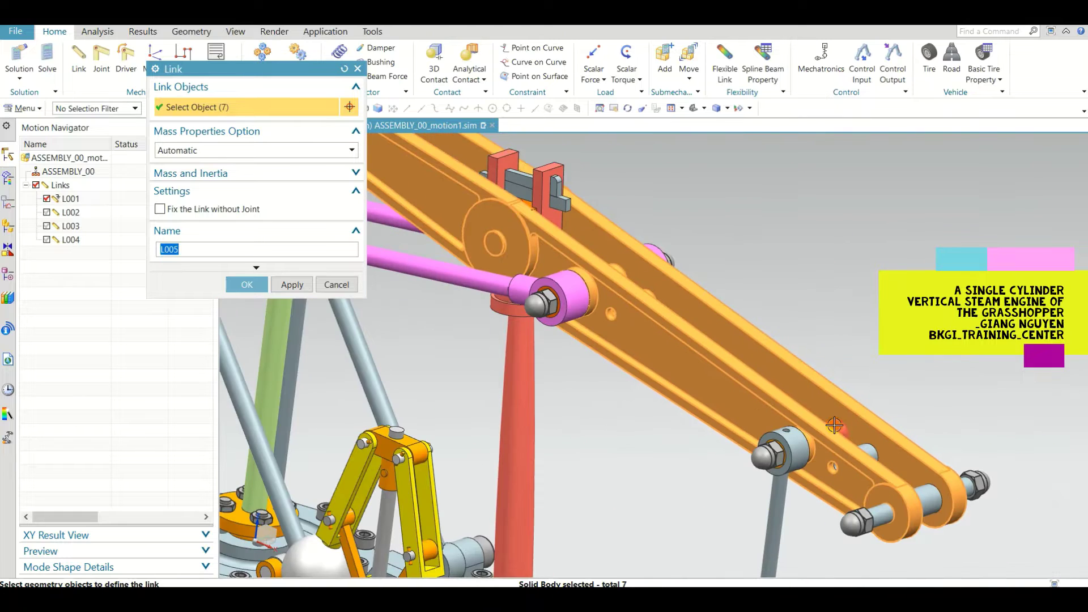
- Add the pump rod's pivot shaft and dome nut, the neighbouring spacer, and the beam's end shaft with its near dome nut to the selection
scroll(785, 460, "up", 4)
left_click(751, 438)
scroll(751, 439, "down", 4)
scroll(878, 435, "up", 4)
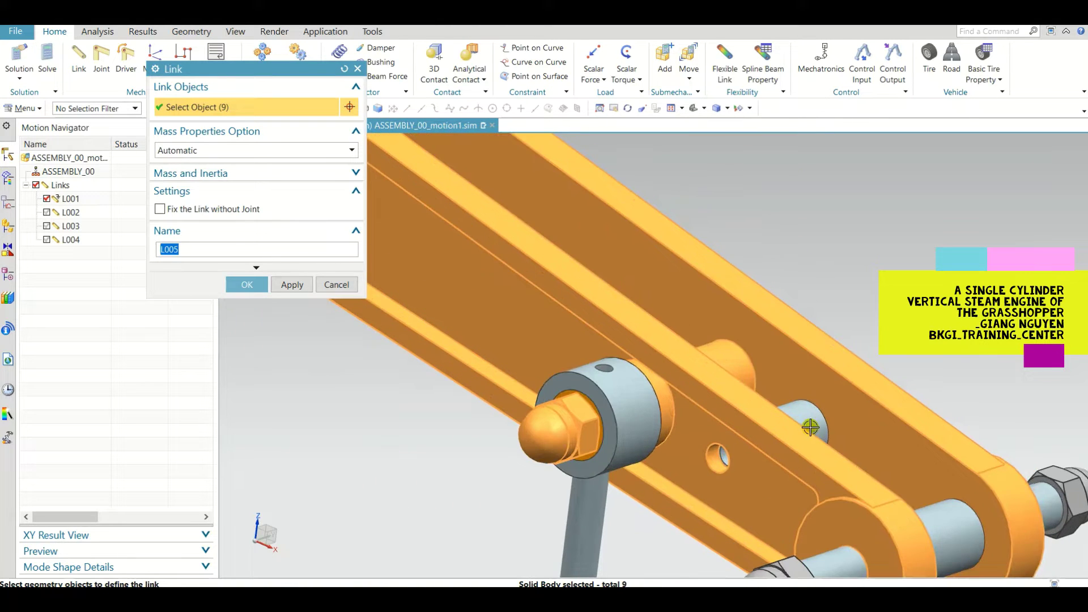
left_click(810, 428)
scroll(810, 428, "down", 4)
scroll(844, 482, "up", 3)
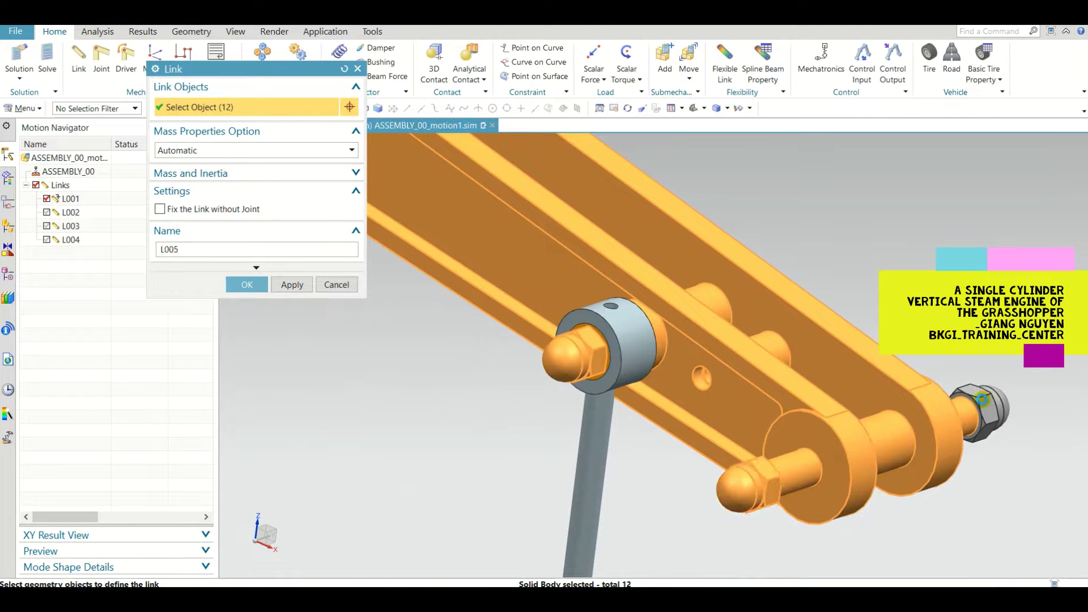
- Add the far dome nut on the beam's end shaft, create link L005 and hide it
left_click(982, 399)
scroll(982, 399, "down", 5)
left_click(258, 286)
scroll(762, 300, "down", 4)
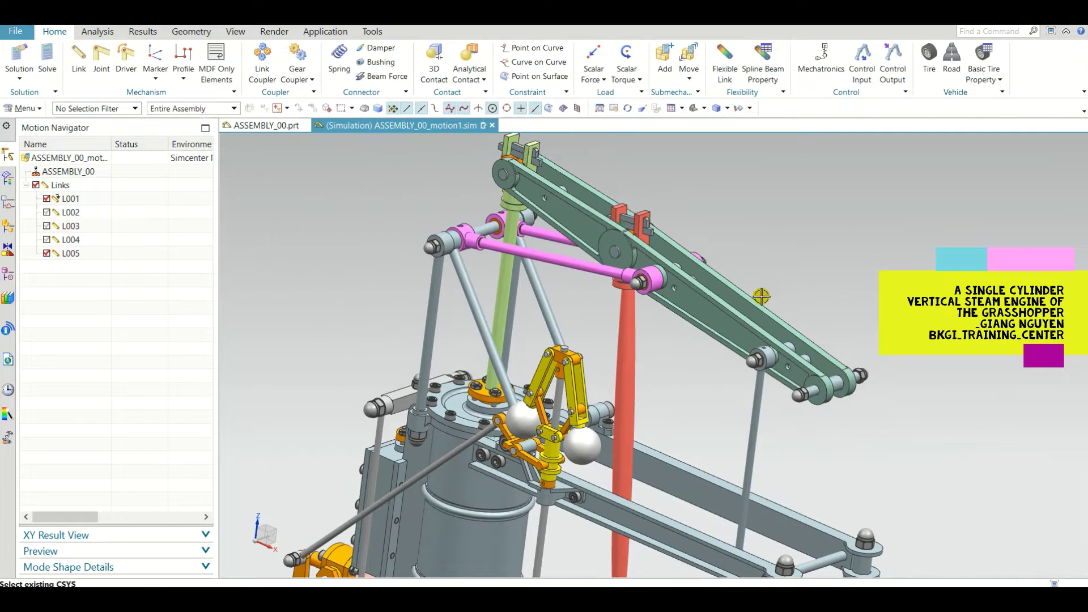
scroll(731, 267, "up", 2)
left_click(47, 253)
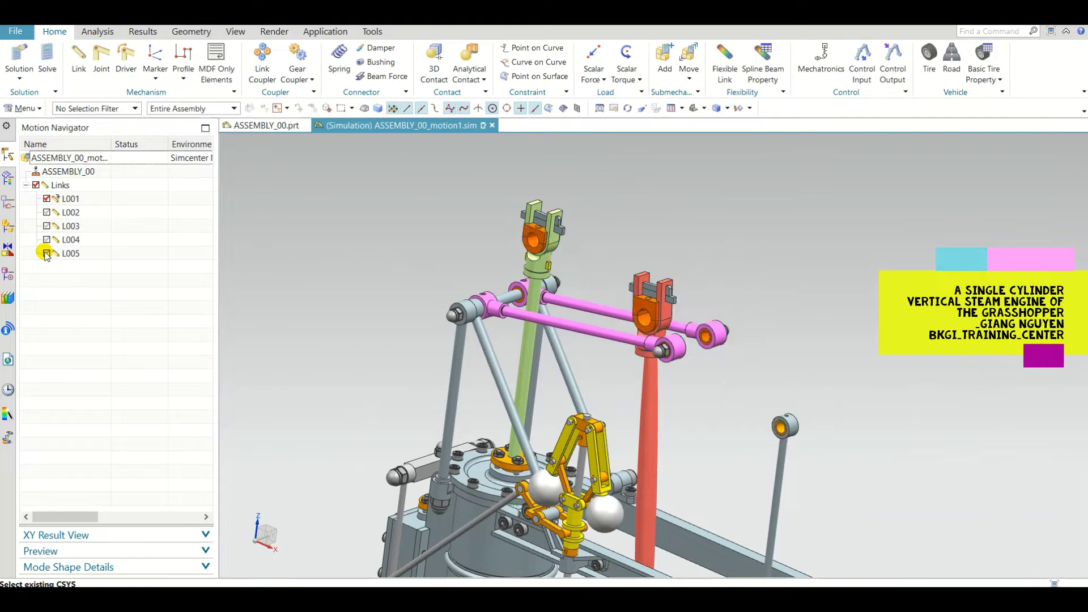
- Reopen link L005 and add the two dome nuts left at the beam ends of the pink rods
scroll(410, 287, "down", 3)
mouse_move(512, 318)
middle_mouse_down()
mouse_move(462, 312)
mouse_move(521, 298)
mouse_move(532, 307)
mouse_move(517, 310)
middle_mouse_up()
scroll(516, 310, "up", 6)
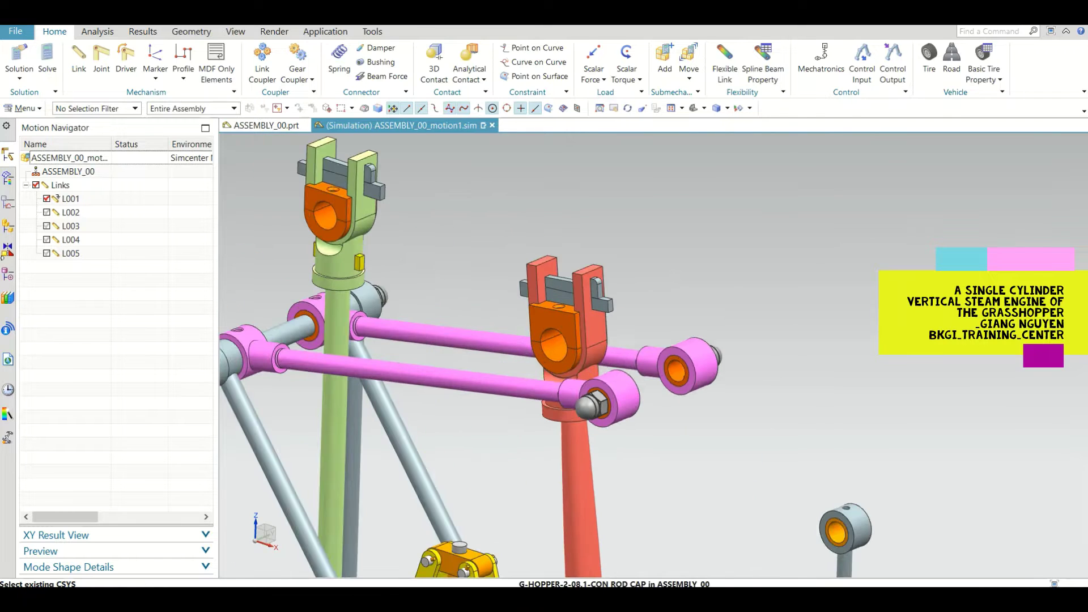
left_click(592, 404)
scroll(706, 357, "up", 2)
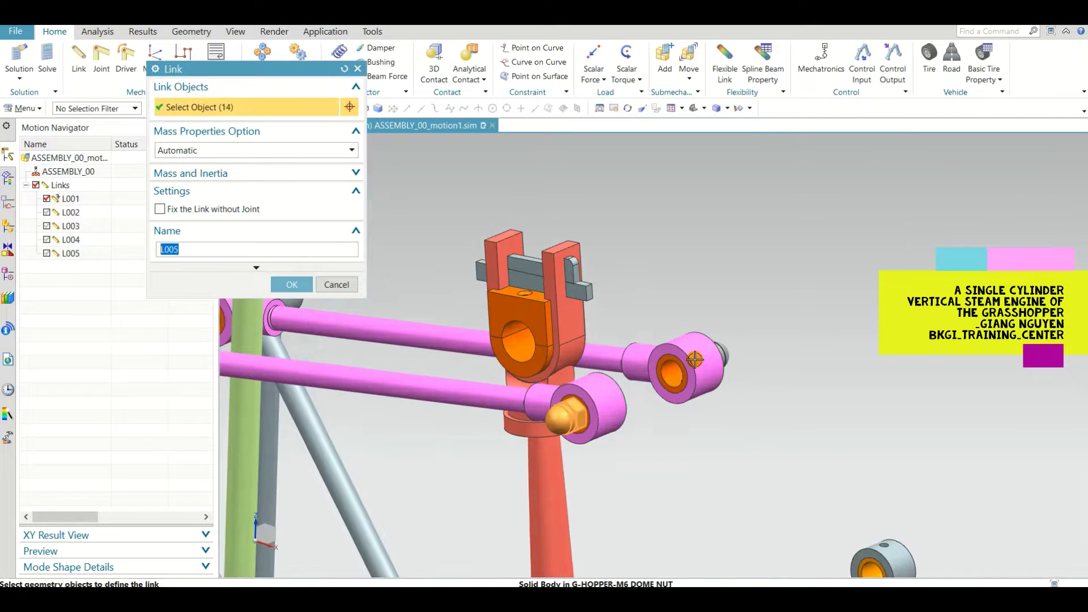
left_click(739, 353)
scroll(841, 380, "down", 5)
scroll(593, 367, "up", 4)
scroll(593, 367, "down", 2)
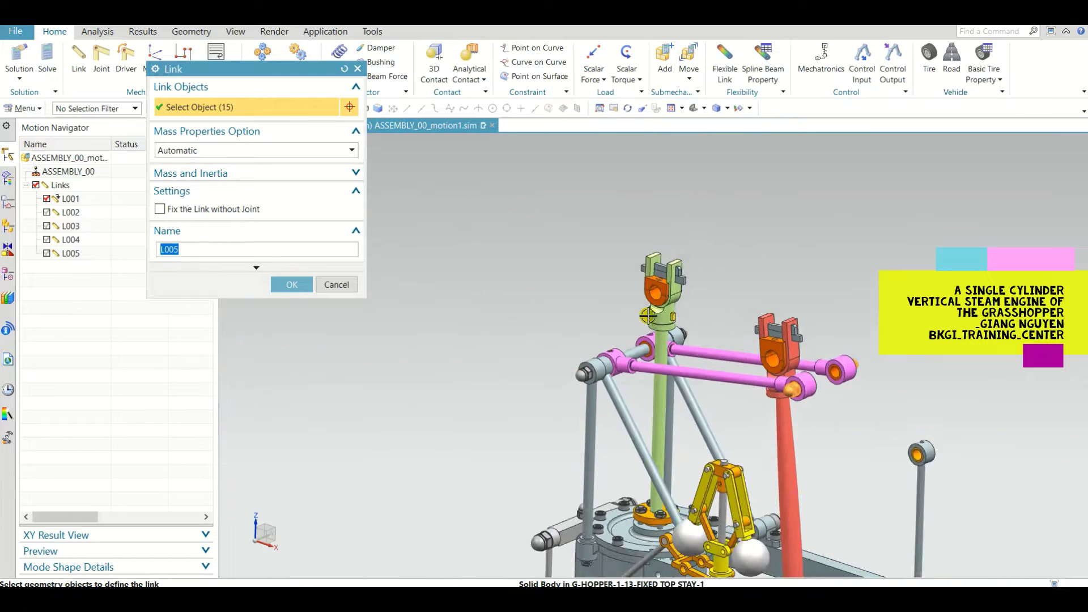
scroll(578, 306, "up", 3)
left_click(301, 283)
- Start link L006 with the far pink rod, its end fitting at the stay cross shaft and that fitting's bush
scroll(461, 308, "down", 5)
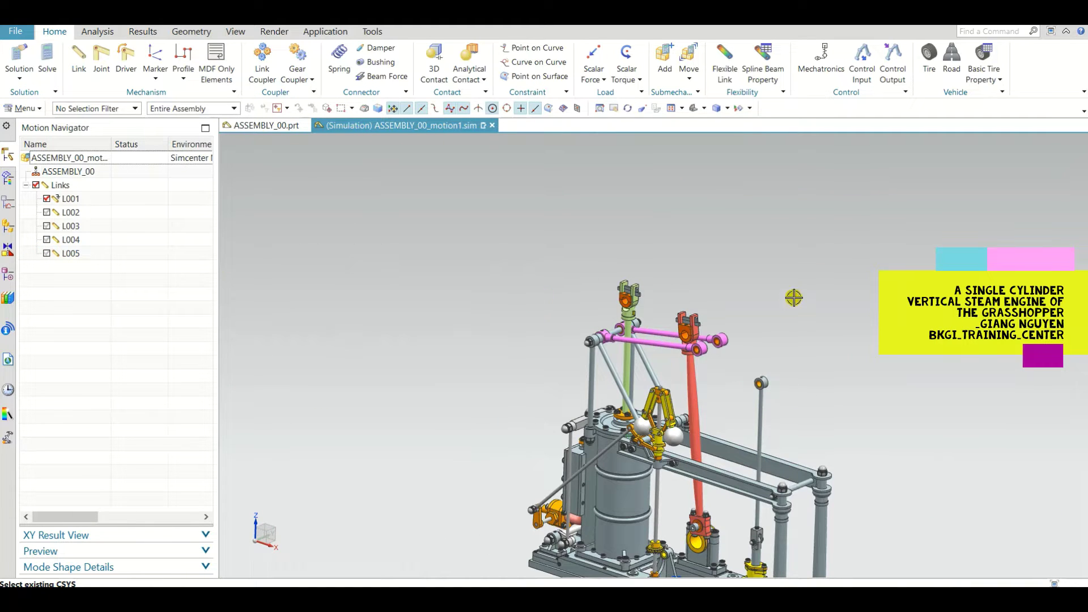
scroll(788, 362, "down", 3)
scroll(732, 372, "up", 8)
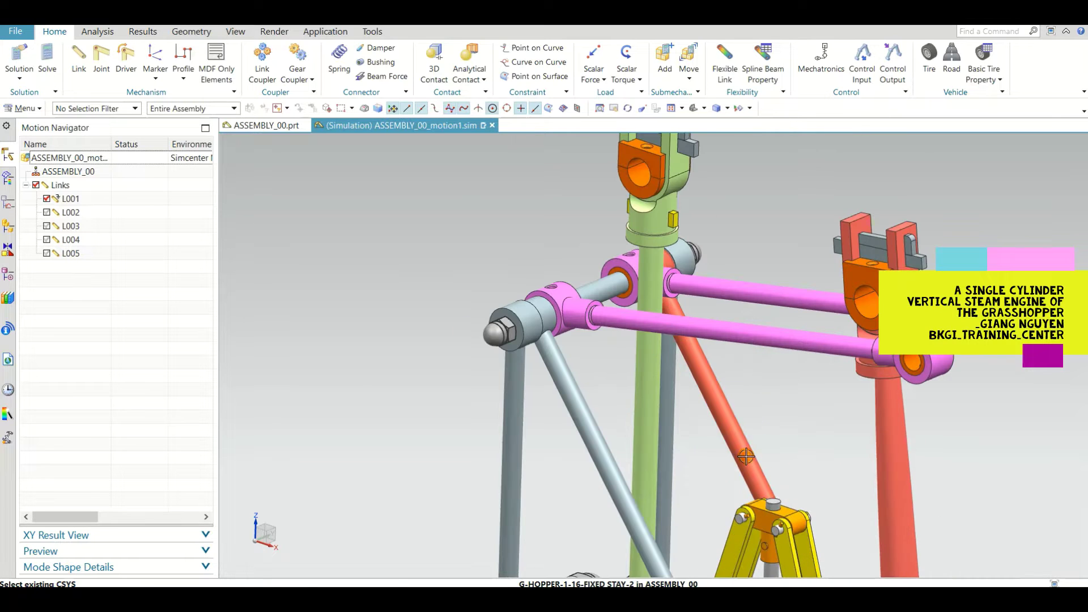
scroll(697, 278, "up", 3)
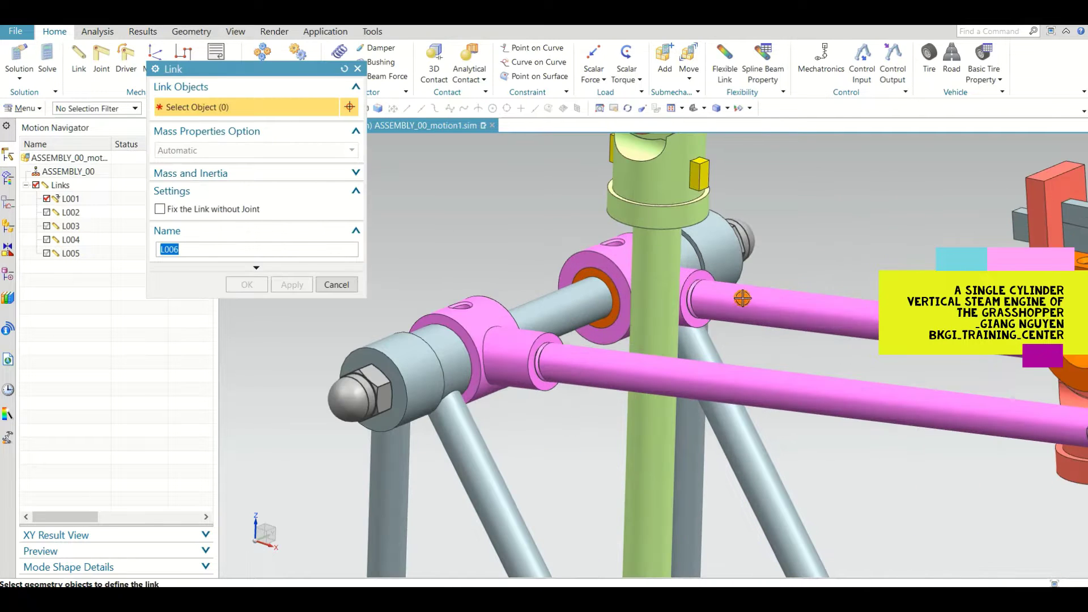
left_click(700, 281)
left_click(566, 270)
scroll(517, 292, "down", 9)
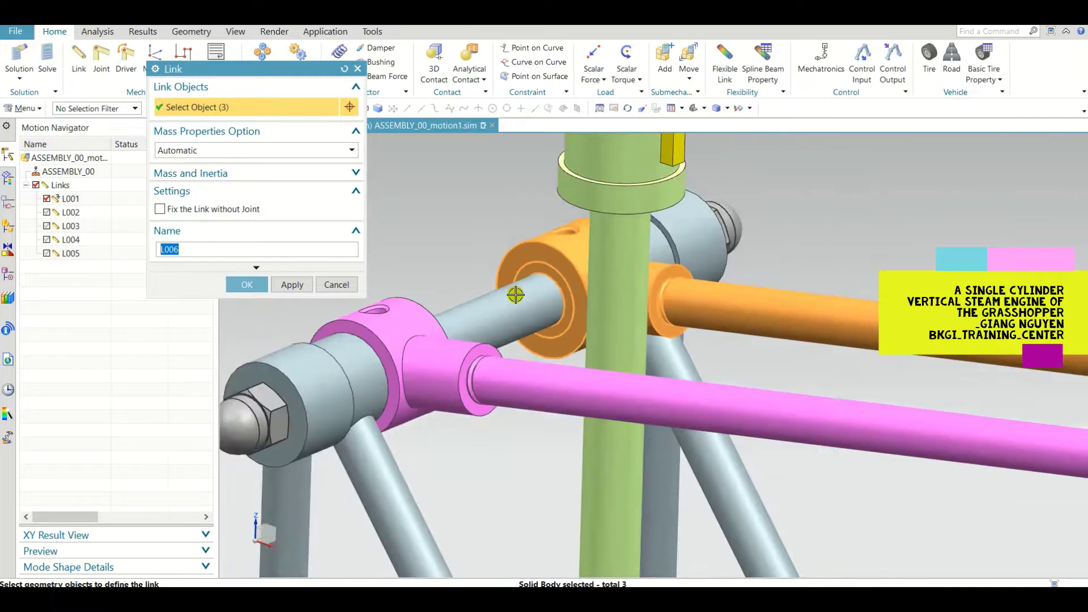
- Add the beam-side end fittings and bushes of both pink rods to link L006's selection
scroll(742, 269, "up", 5)
scroll(621, 400, "up", 2)
left_click(618, 401)
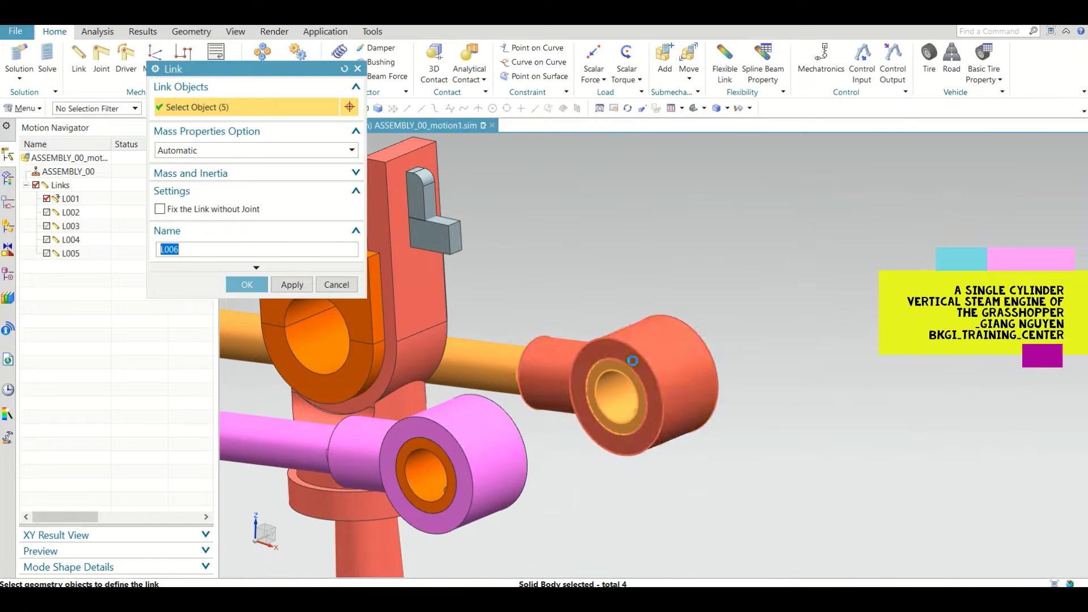
scroll(609, 394, "down", 3)
left_click(593, 410)
scroll(593, 410, "down", 3)
- Add the near pink rod with its cross-shaft end fitting and bush to link L006's selection
scroll(577, 374, "up", 6)
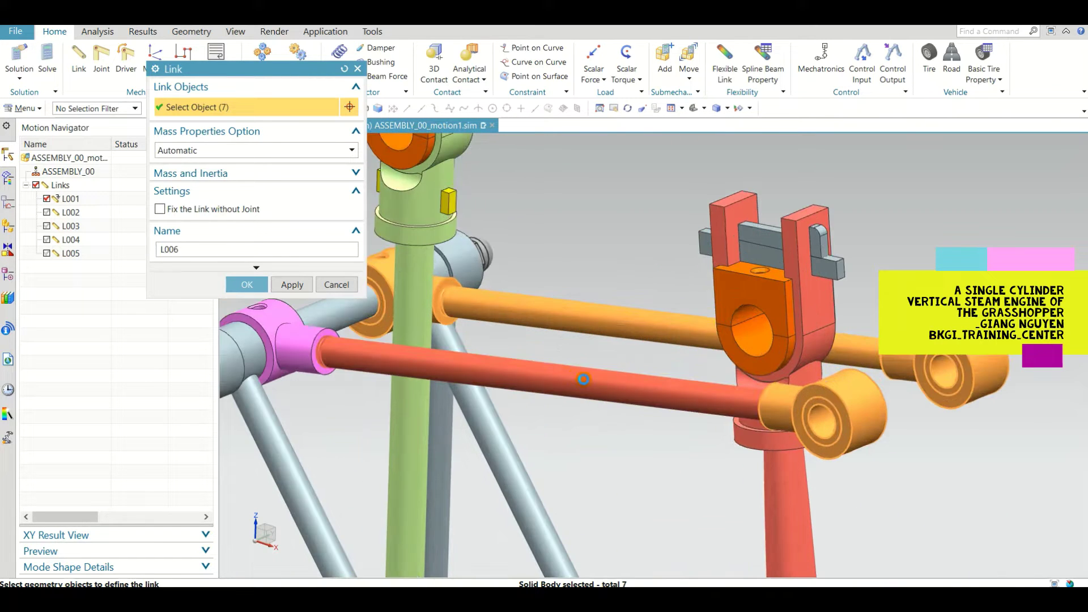
left_click(429, 331)
left_click(429, 331)
scroll(666, 355, "down", 3)
middle_click_drag(667, 357, 442, 323)
scroll(787, 304, "up", 6)
left_click(788, 303)
scroll(788, 303, "down", 3)
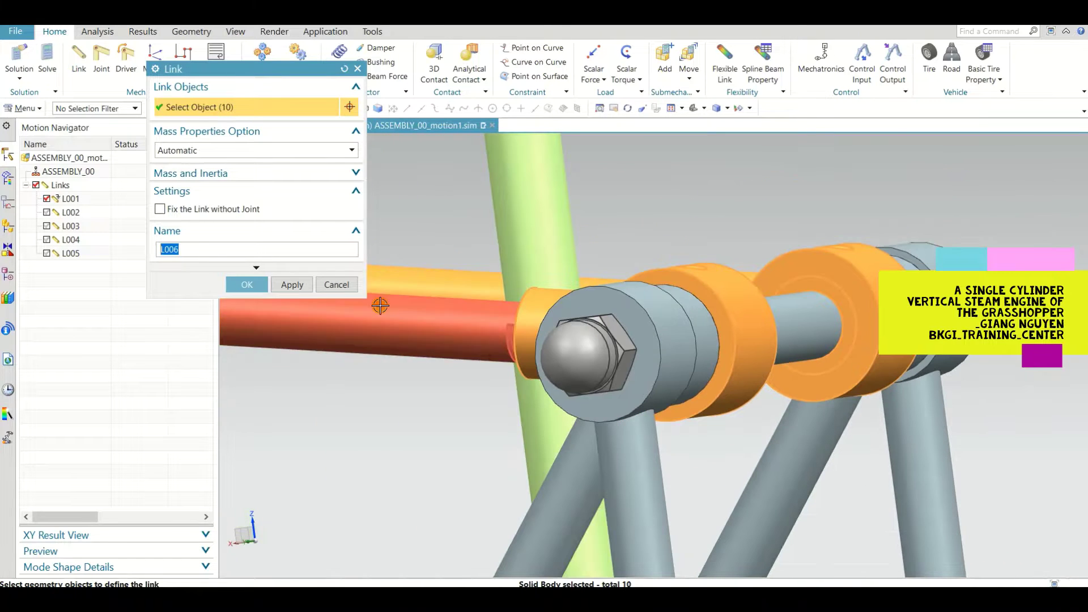
- Create link L006 and hide it to clear the pink rods from view
left_click(247, 285)
scroll(816, 332, "down", 5)
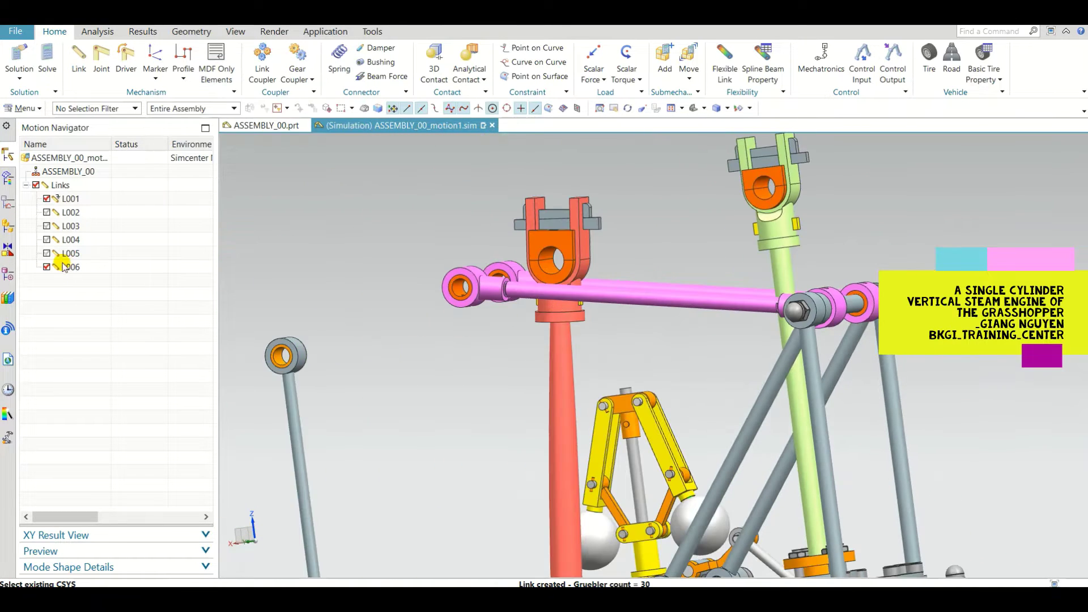
left_click(47, 253)
left_click(47, 255)
- Start link L007 with the red connecting rod and all parts of its upper head
scroll(644, 317, "down", 4)
middle_click_drag(781, 326, 800, 363)
middle_click_drag(754, 292, 839, 267, "shift")
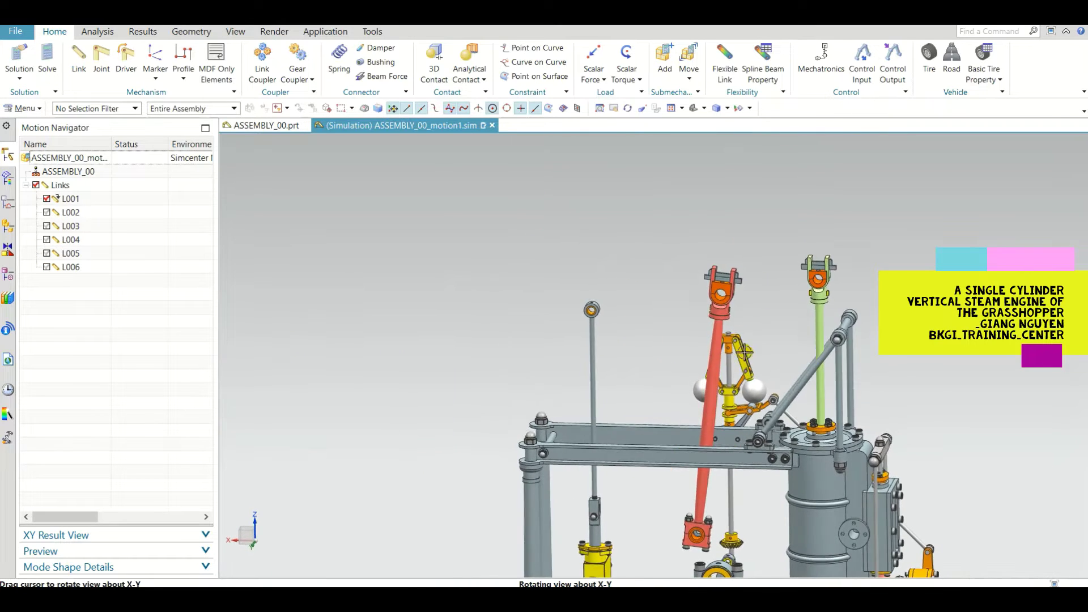
scroll(720, 302, "up", 6)
scroll(743, 297, "up", 2)
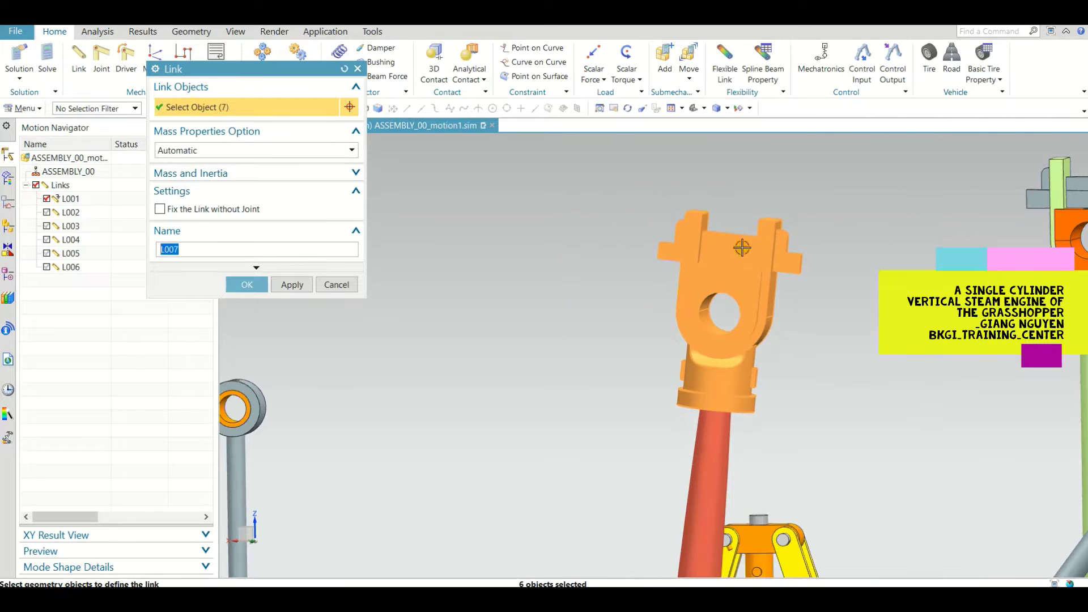
- Add the connecting rod's lower bearing block, cap, bolts and nuts to the selection, leaving out the grey crankpin ring
scroll(742, 242, "down", 7)
scroll(715, 510, "up", 7)
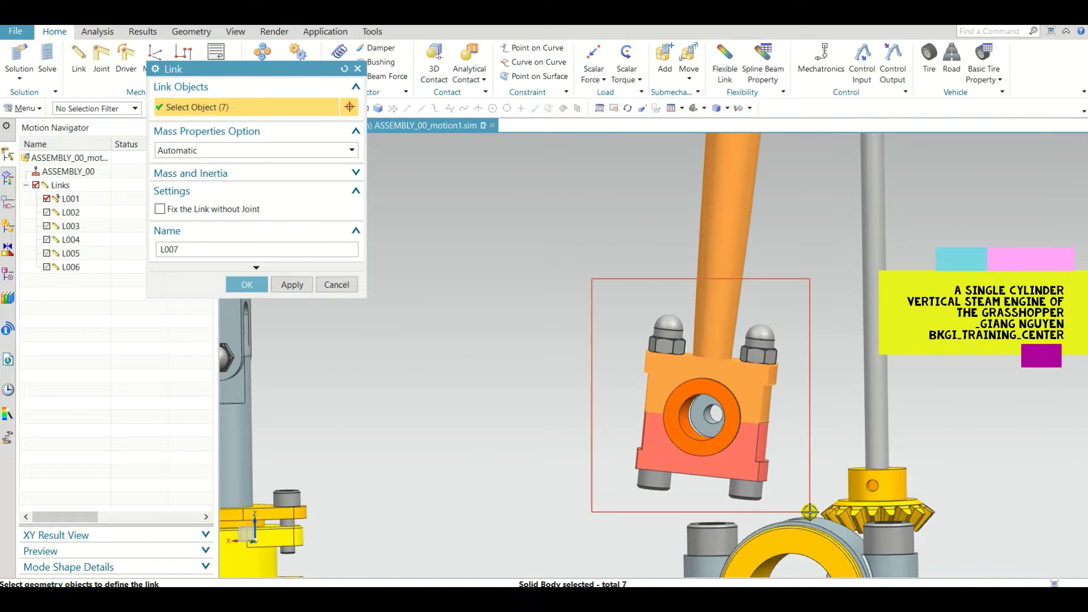
scroll(723, 476, "up", 4)
left_click(725, 385, "shift")
scroll(728, 391, "down", 5)
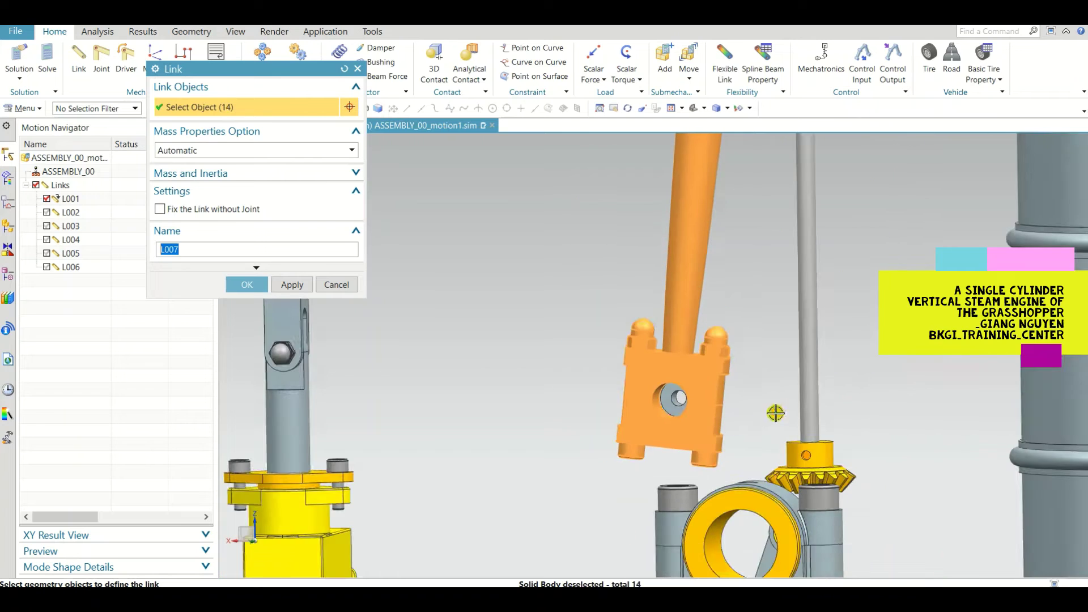
- Deselect the small yellow pin beside the crankpin ring and create link L007
middle_click_drag(774, 413, 860, 442)
scroll(590, 425, "up", 6)
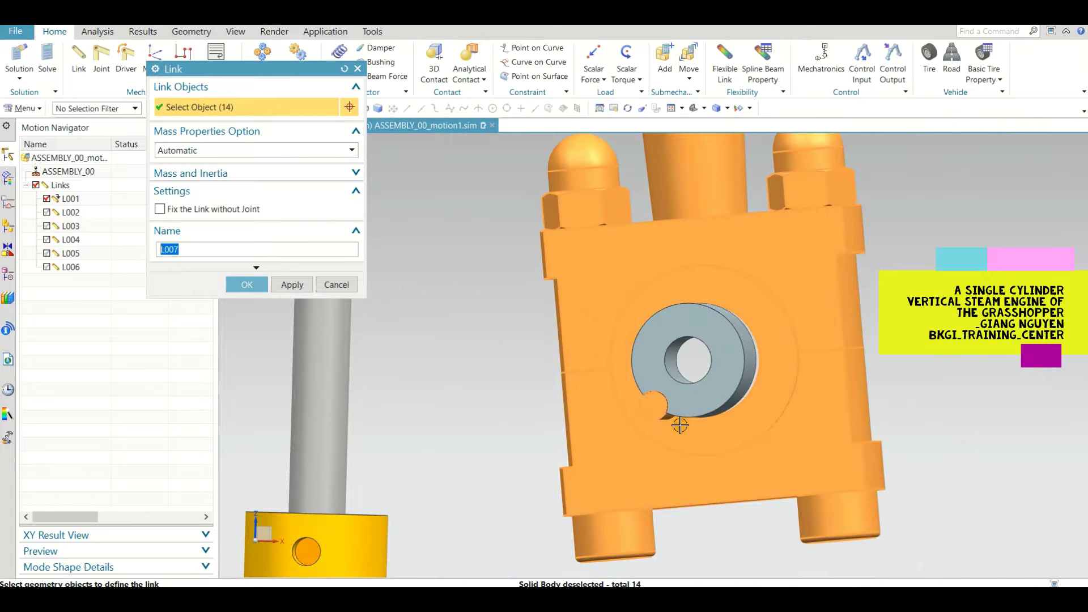
left_click(652, 407, "shift")
scroll(717, 381, "down", 3)
left_click(247, 285)
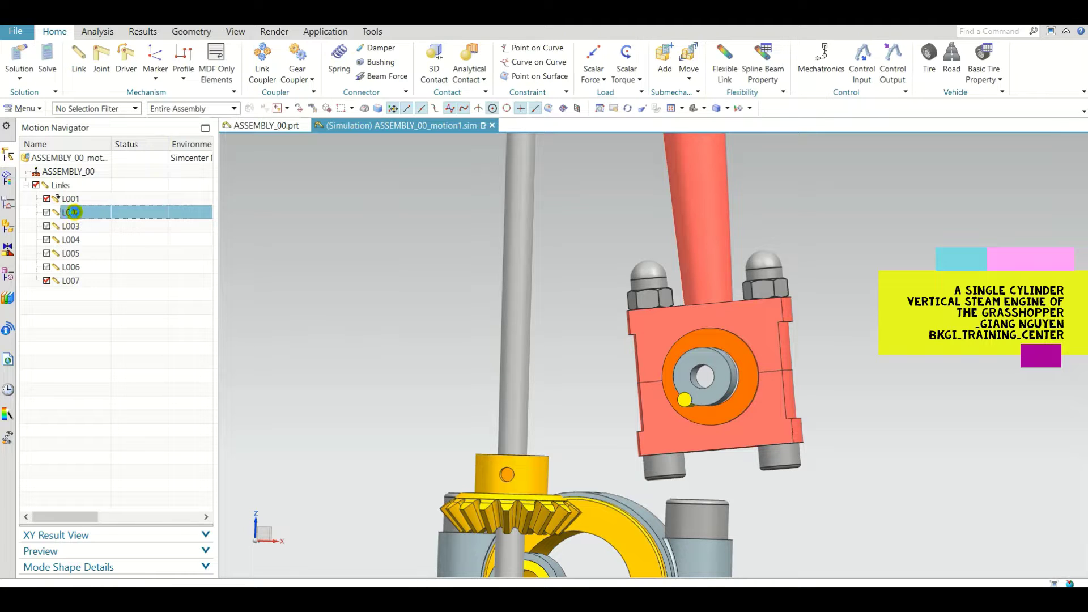
- Add the grey crankpin ring and its small yellow pin to link L002, and keep that link hidden
scroll(700, 393, "up", 4)
left_click(701, 393)
left_click(658, 410)
scroll(682, 391, "down", 3)
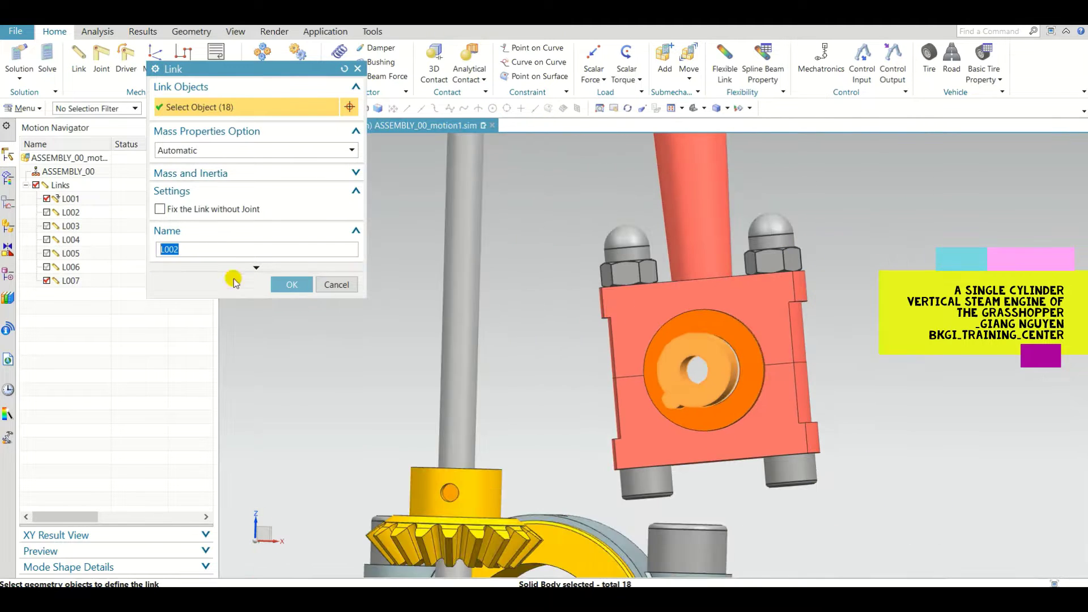
left_click(47, 213)
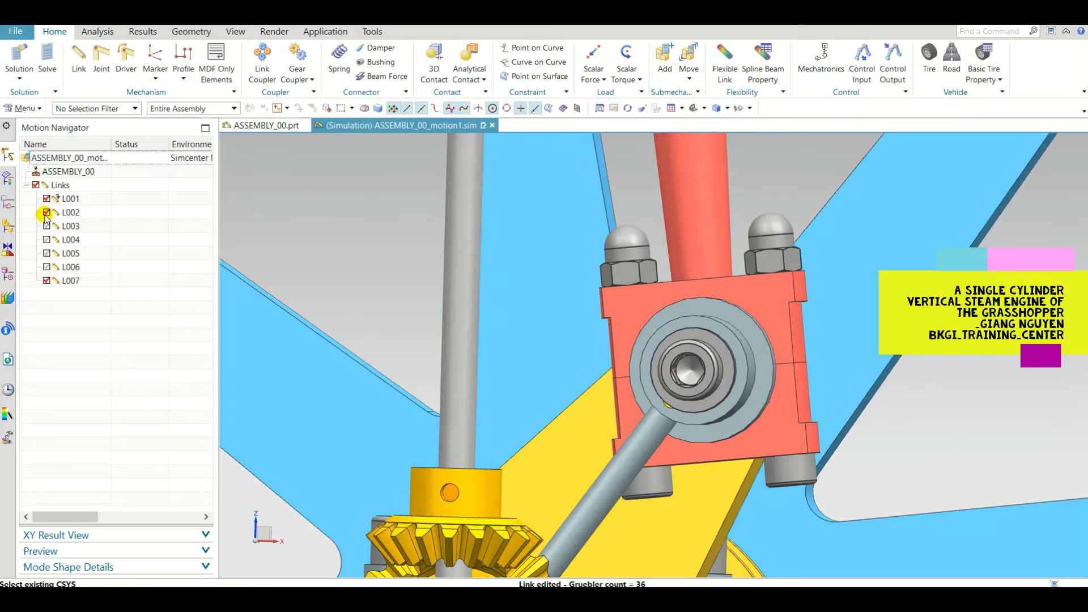
left_click(47, 213)
- Hide link L007 so the connecting rod is removed from view
scroll(534, 279, "down", 6)
scroll(647, 332, "down", 3)
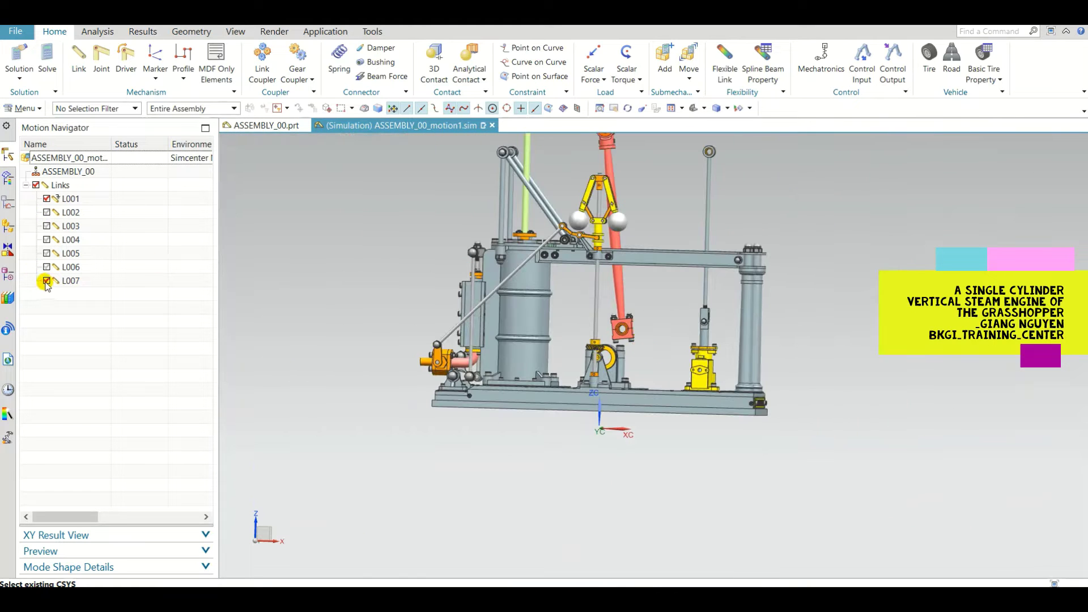
scroll(646, 297, "up", 2)
middle_click_drag(646, 298, 647, 315)
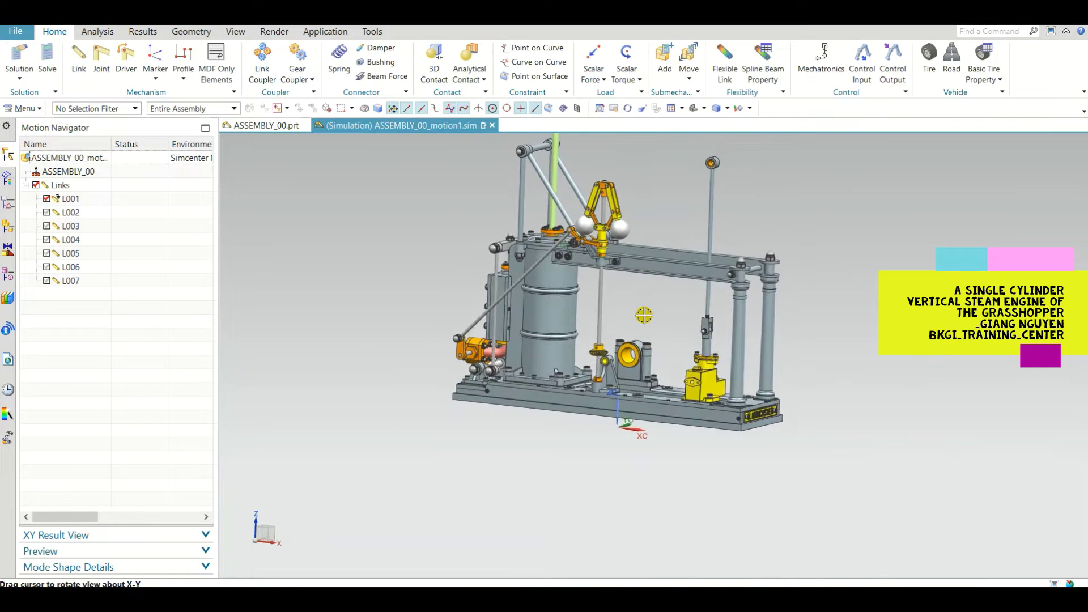
- Start link L008 with the pump's long vertical rod and the bush in its upper eye
scroll(651, 322, "up", 3)
scroll(655, 333, "down", 2)
scroll(660, 329, "up", 7)
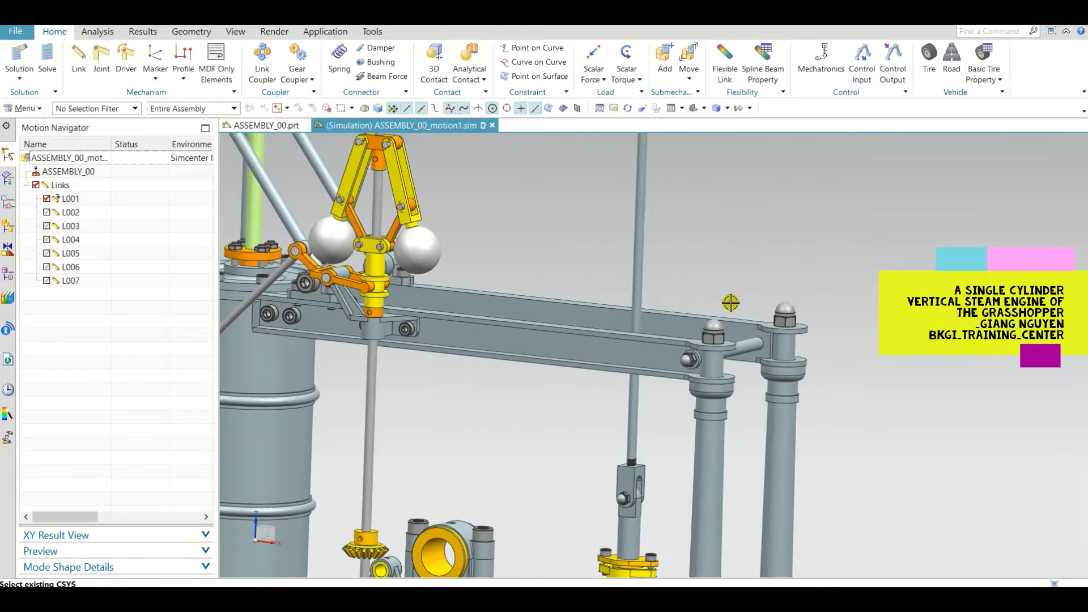
scroll(662, 339, "down", 2)
scroll(687, 172, "up", 4)
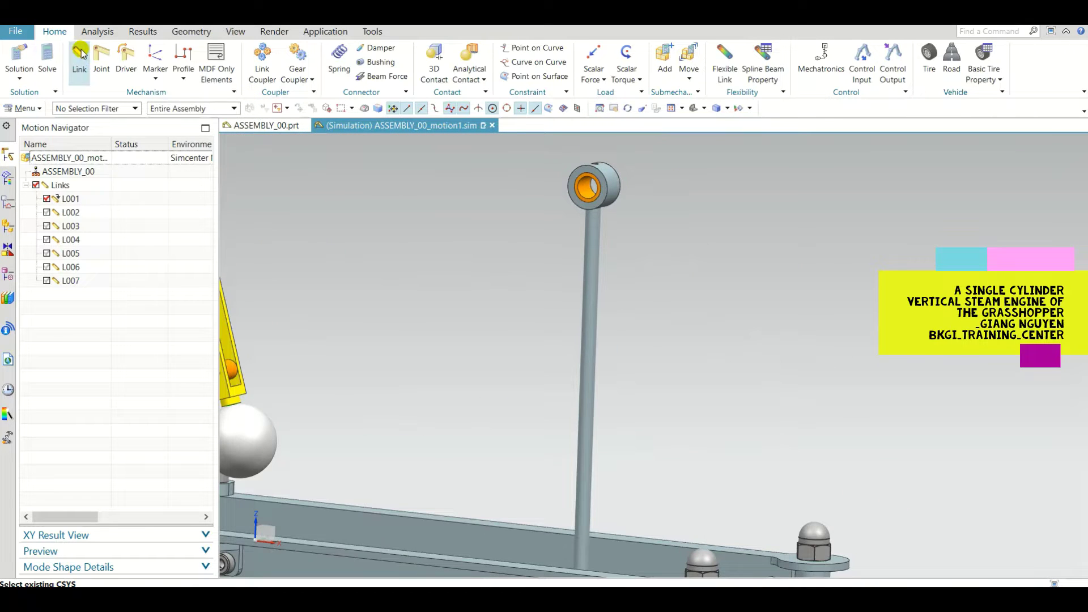
left_click(604, 302)
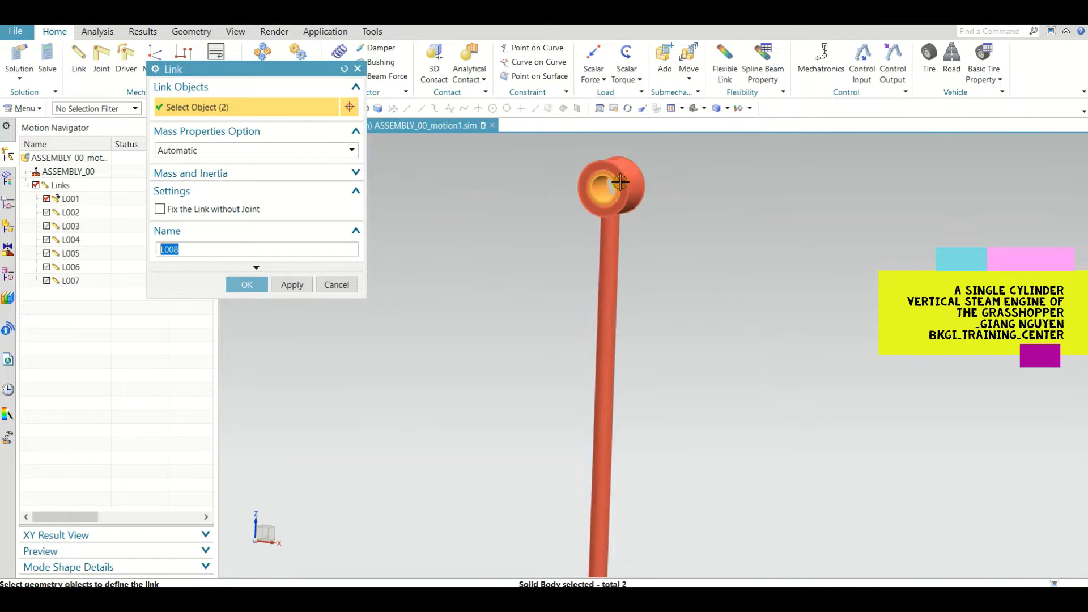
- Add the fork at the rod's lower end and its two domed nuts to the selection, and create link L008
scroll(611, 297, "down", 2)
scroll(630, 290, "up", 5)
left_click(630, 290)
left_click(578, 396)
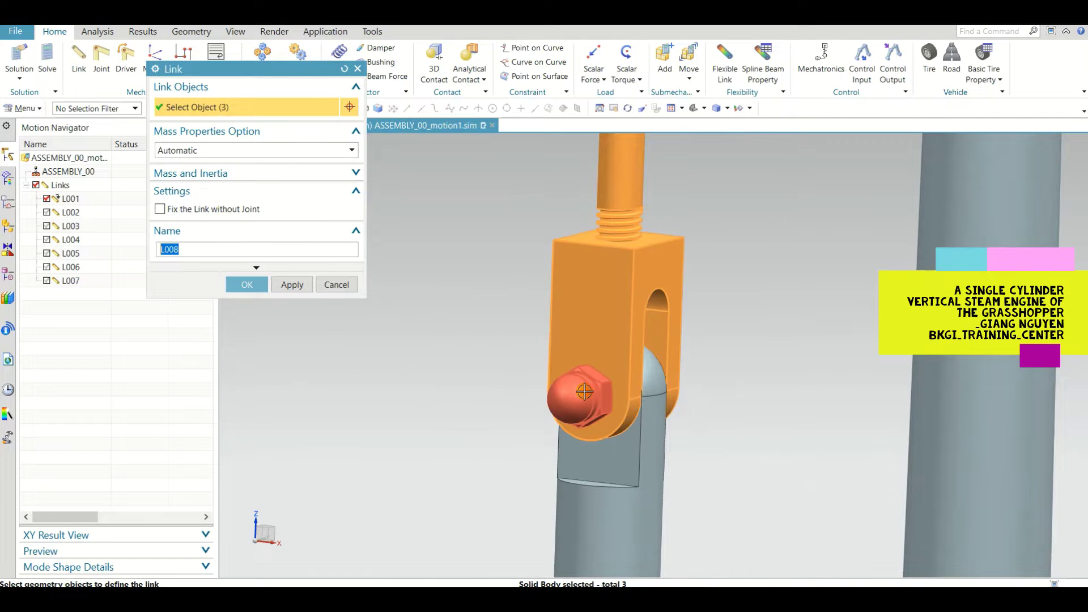
scroll(578, 396, "down", 2)
scroll(440, 402, "up", 5)
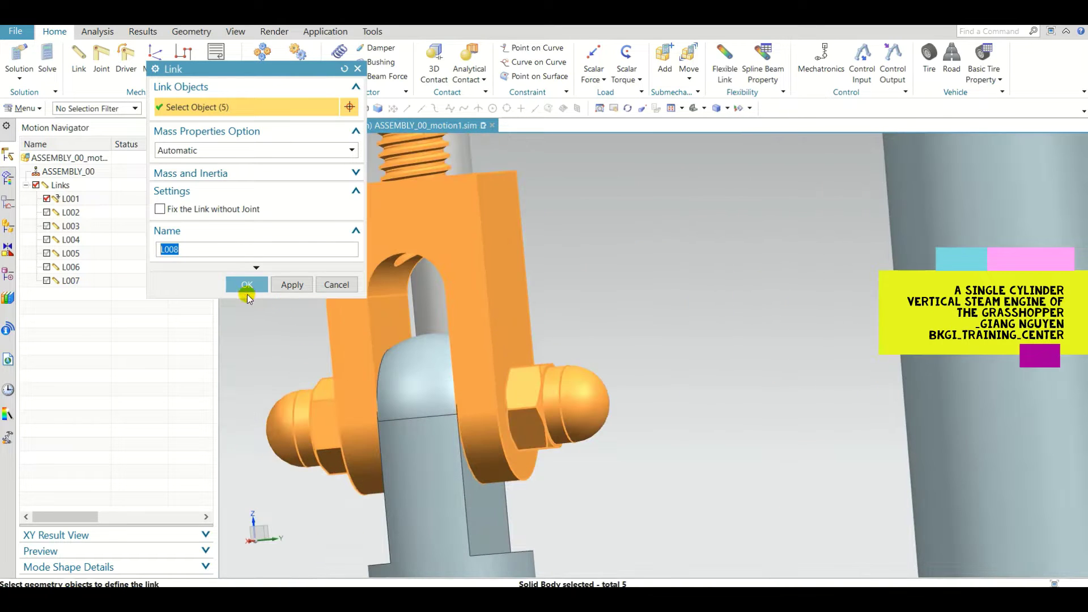
left_click(247, 285)
- Add the threaded pivot pin through the pump piston's eye to link L008, and keep that link hidden
left_click(47, 294)
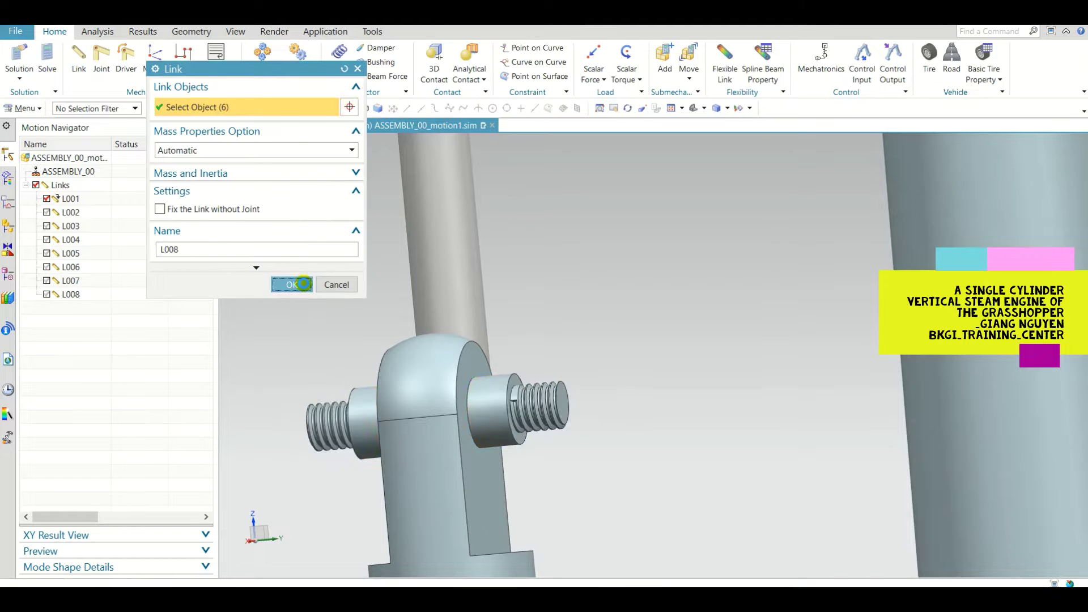
left_click(286, 282)
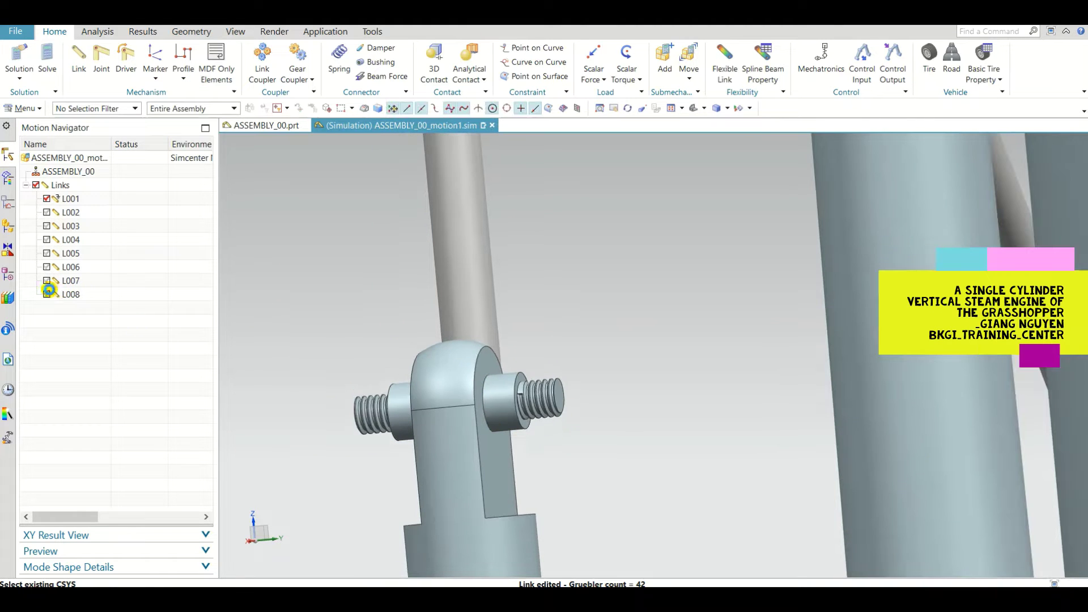
left_click(48, 293)
left_click(48, 293)
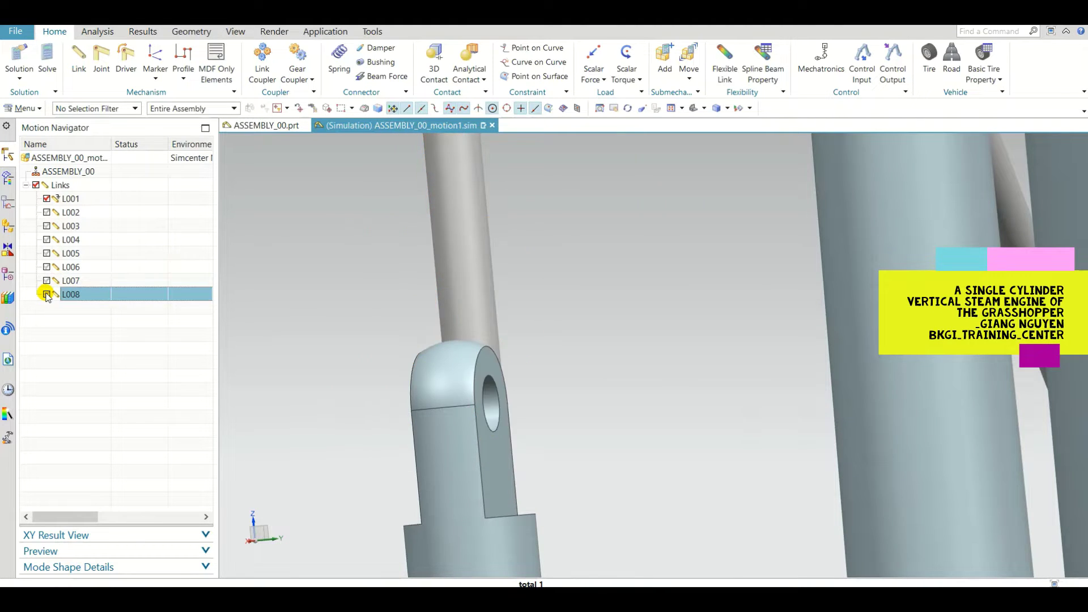
- Examine the whole engine, including the governor and pump, for moving parts not yet assigned to a link
scroll(416, 392, "down", 5)
middle_click_drag(470, 419, 549, 429)
scroll(774, 439, "down", 6)
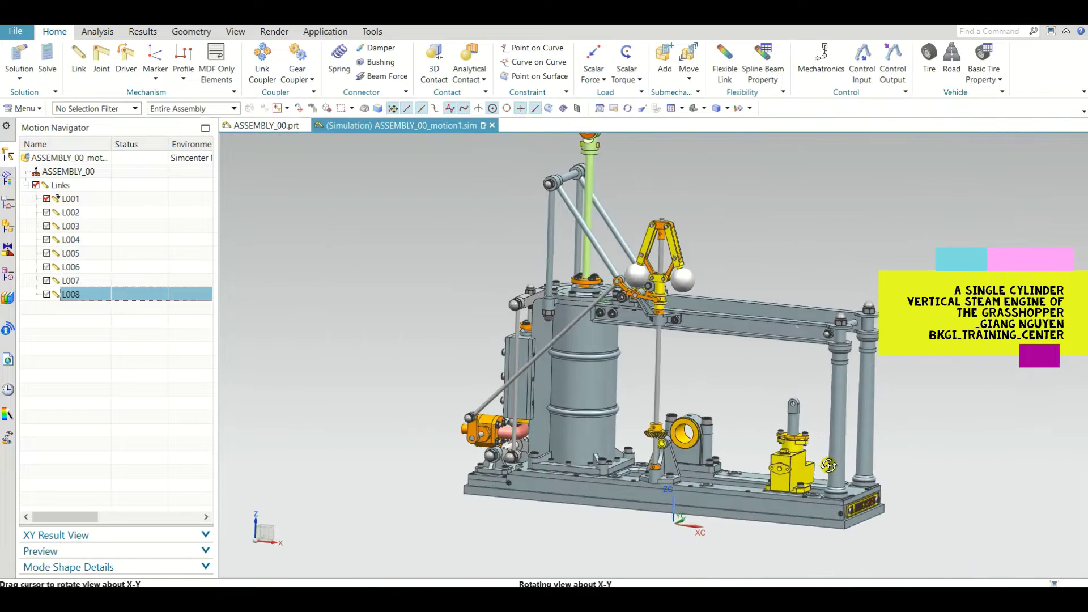
scroll(757, 343, "up", 8)
scroll(779, 392, "down", 6)
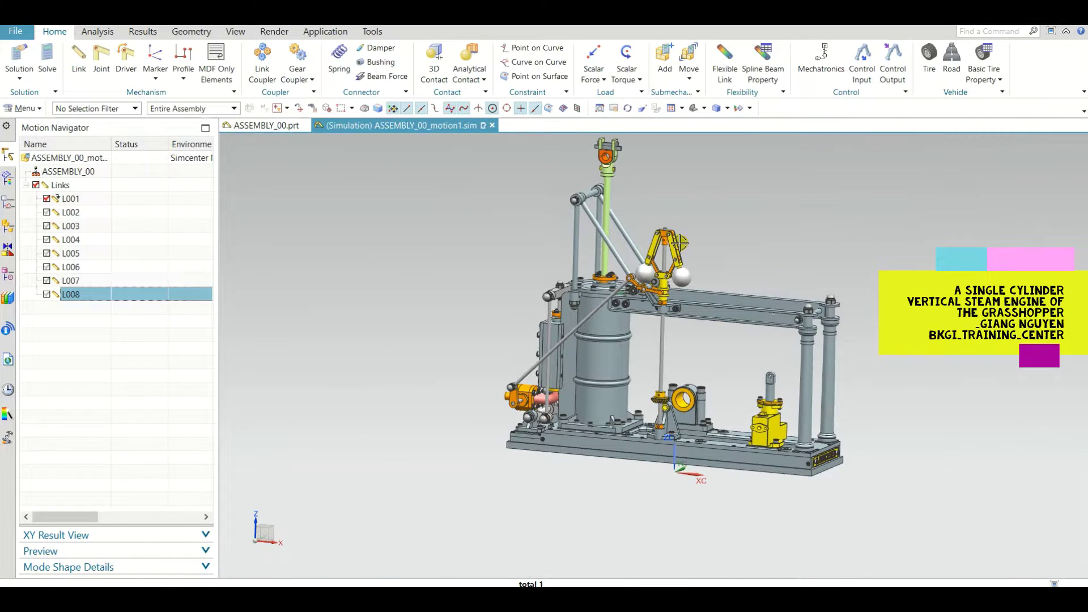
scroll(616, 168, "up", 4)
scroll(583, 314, "down", 4)
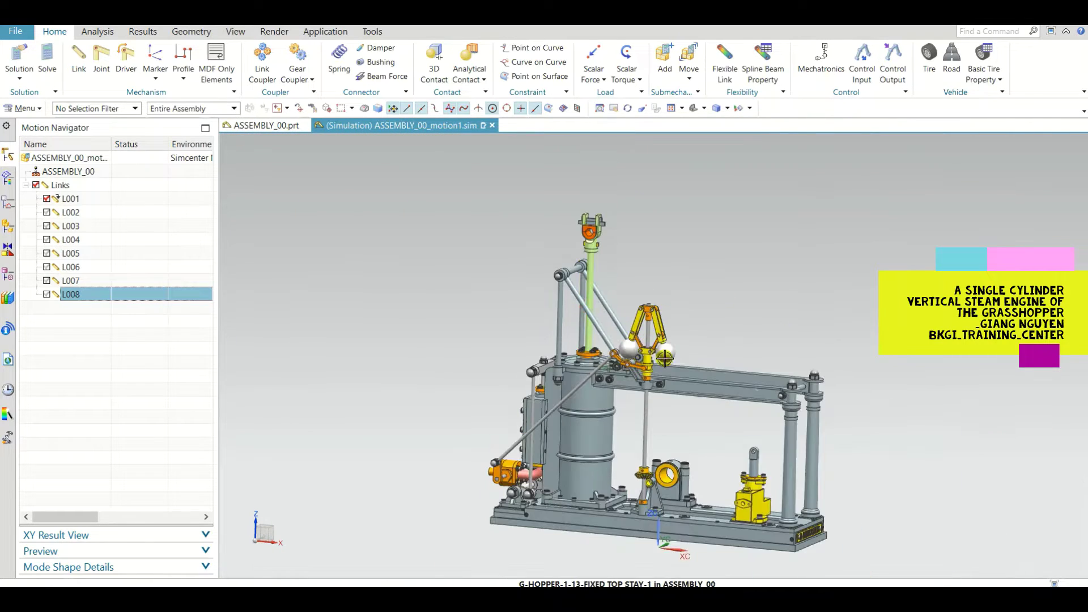
scroll(640, 350, "up", 4)
middle_click_drag(640, 350, 729, 403)
scroll(729, 403, "down", 5)
scroll(785, 447, "up", 8)
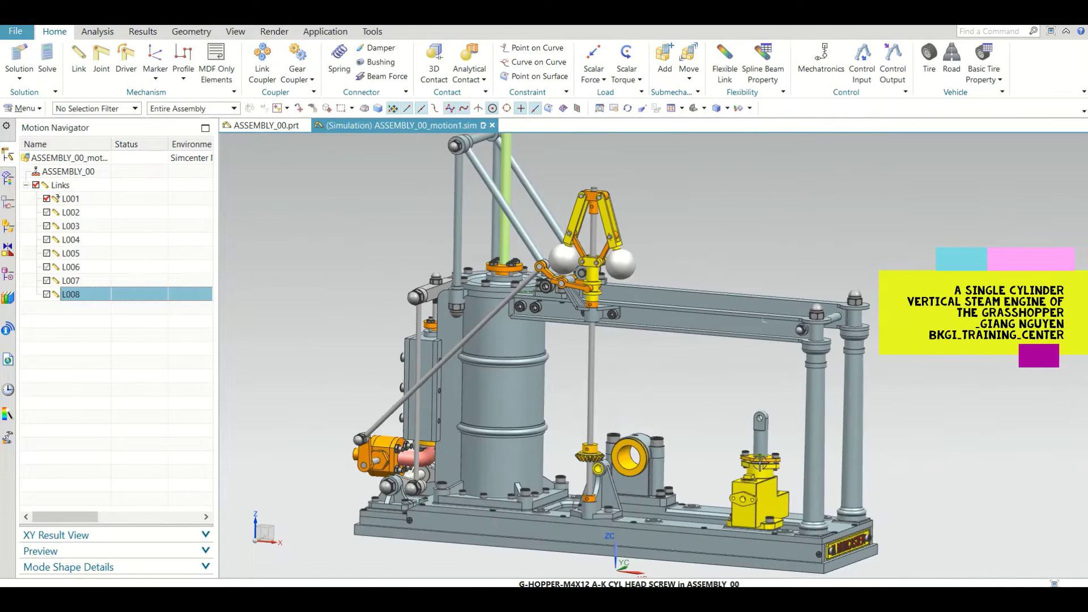
- Select the pump piston and hide the fixed frame link L001
left_click(747, 385)
scroll(721, 281, "down", 5)
scroll(767, 389, "up", 4)
scroll(766, 390, "up", 2)
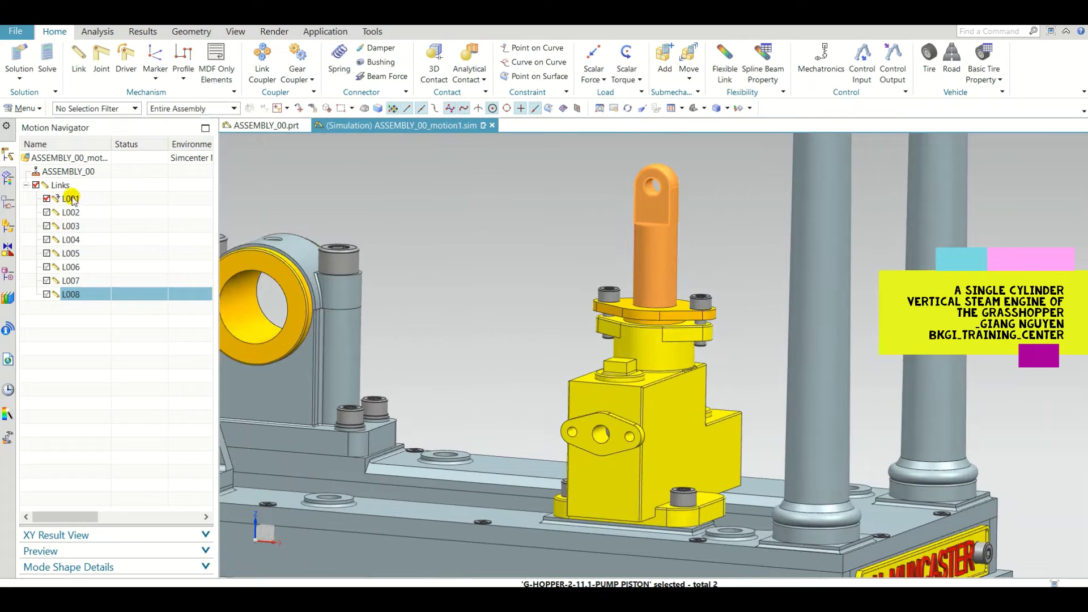
left_click(46, 199)
- Create link L009 from the pump piston and hide it
scroll(588, 273, "up", 3)
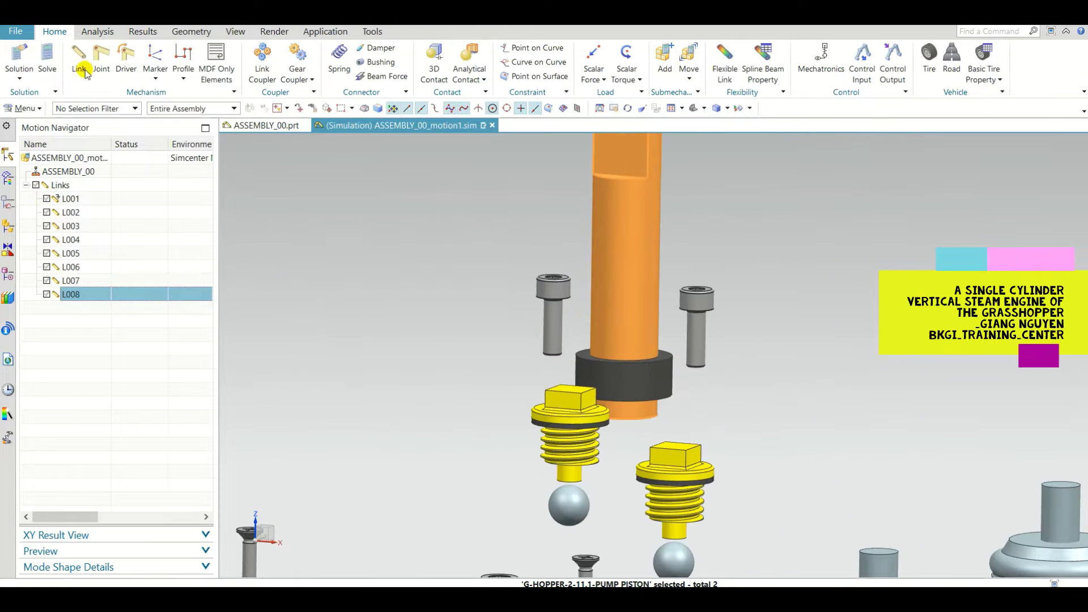
scroll(630, 343, "down", 2)
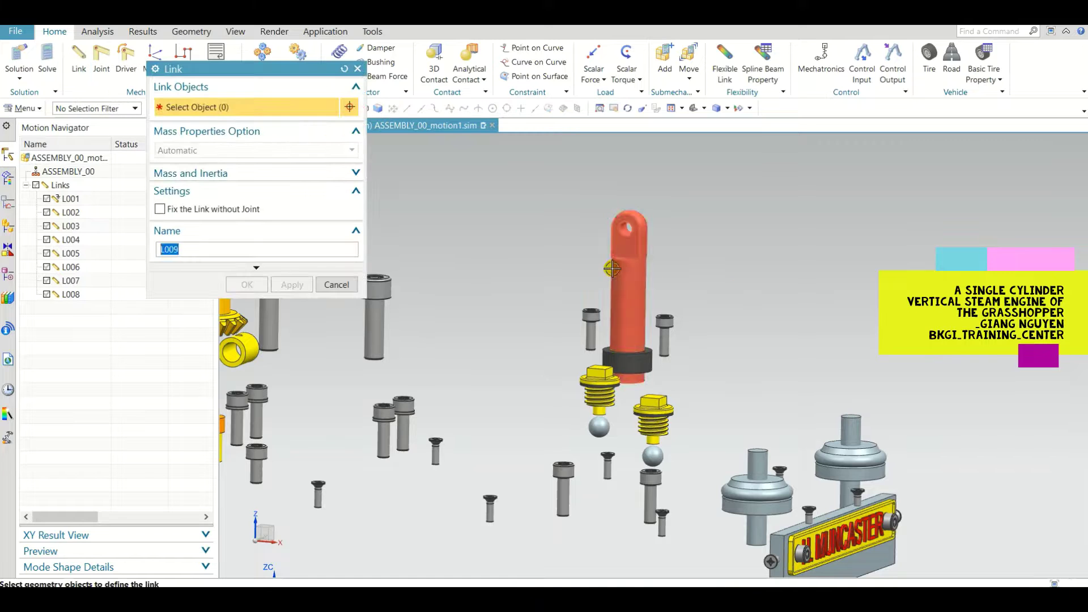
left_click(245, 285)
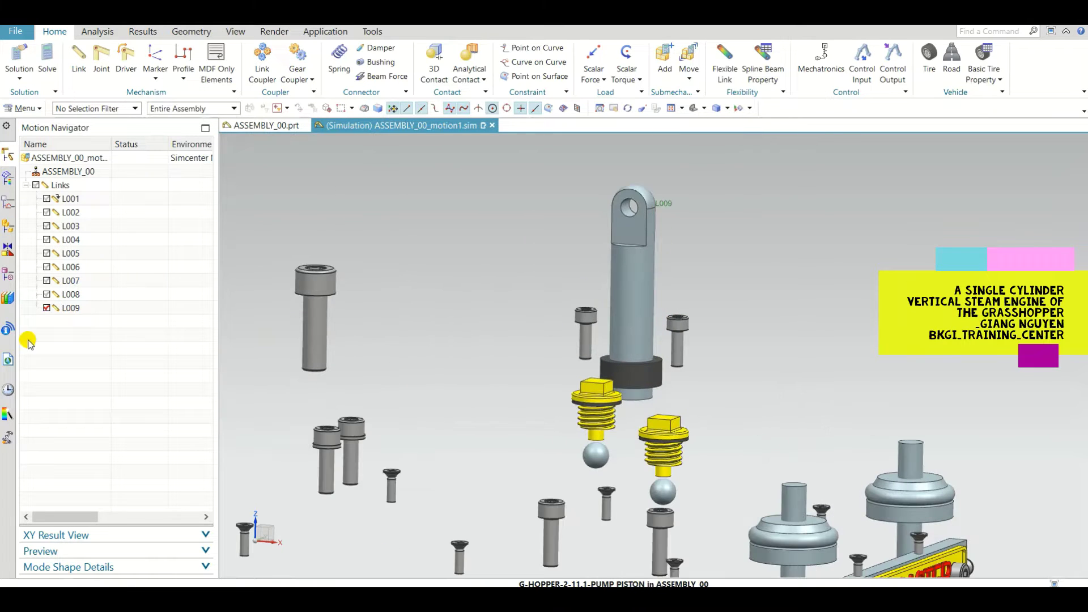
left_click(46, 307)
- Open link L001 for editing and add the governor's support bracket to its objects
scroll(762, 357, "down", 5)
middle_click_drag(748, 371, 767, 383)
scroll(571, 353, "up", 4)
scroll(664, 447, "down", 3)
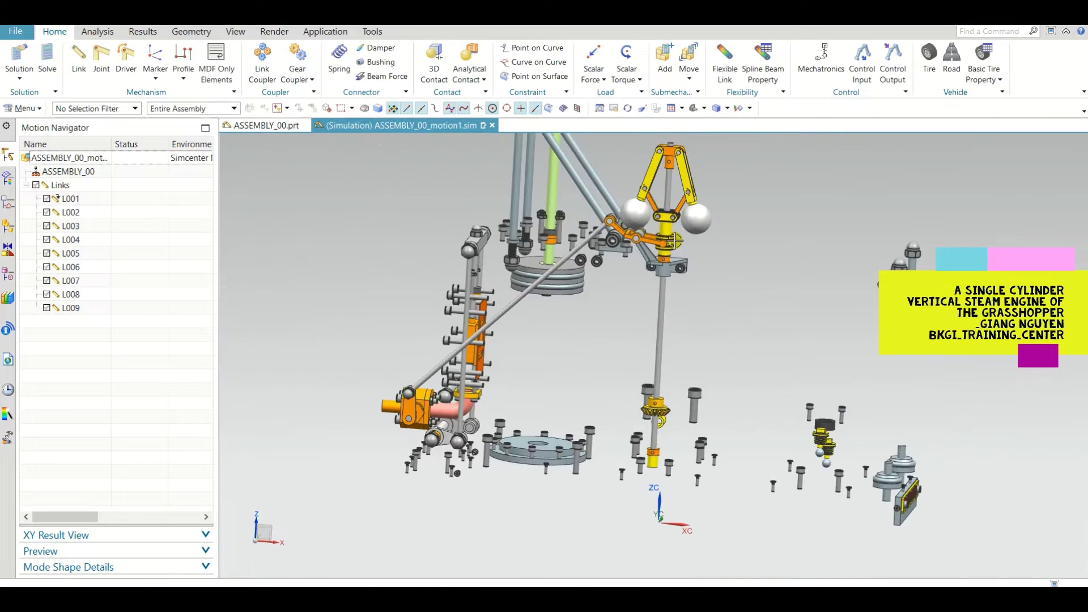
scroll(660, 264, "up", 3)
scroll(660, 264, "down", 4)
middle_click_drag(661, 264, 595, 218)
scroll(587, 210, "up", 3)
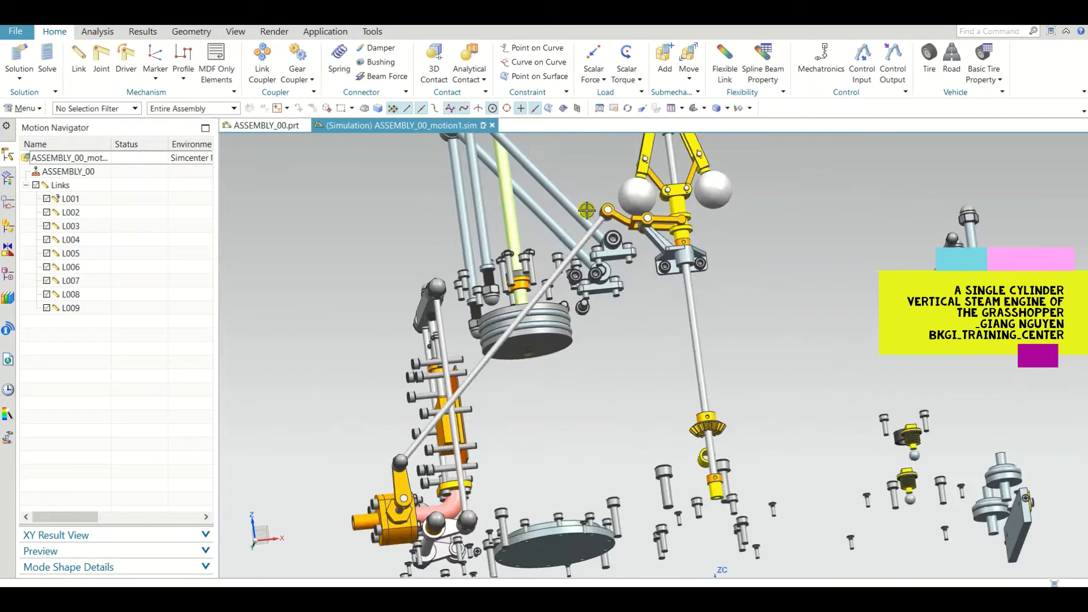
double_click(70, 199)
scroll(651, 252, "up", 5)
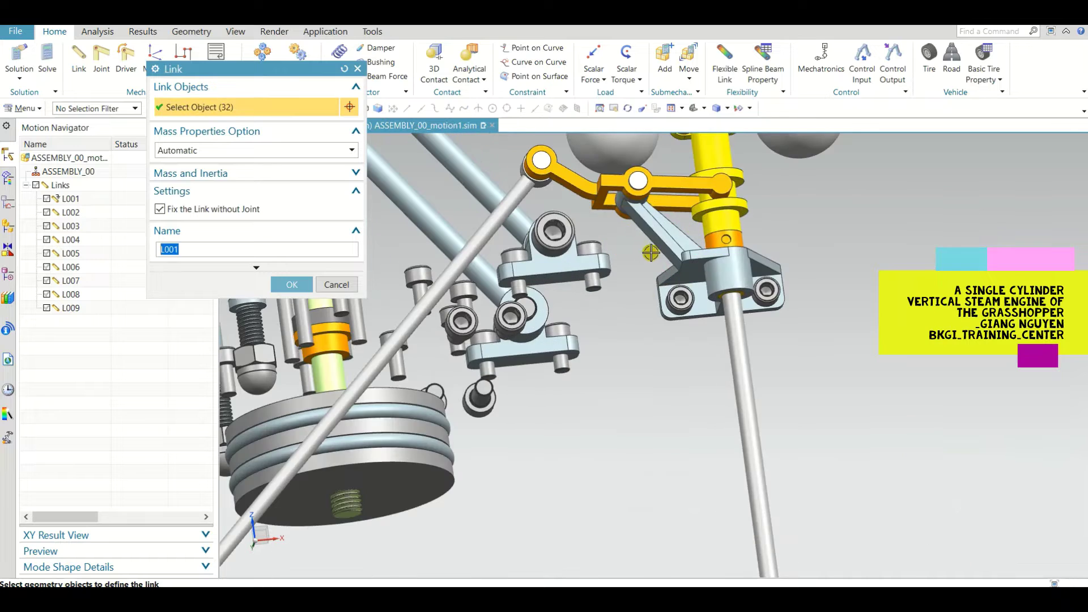
scroll(642, 219, "down", 8)
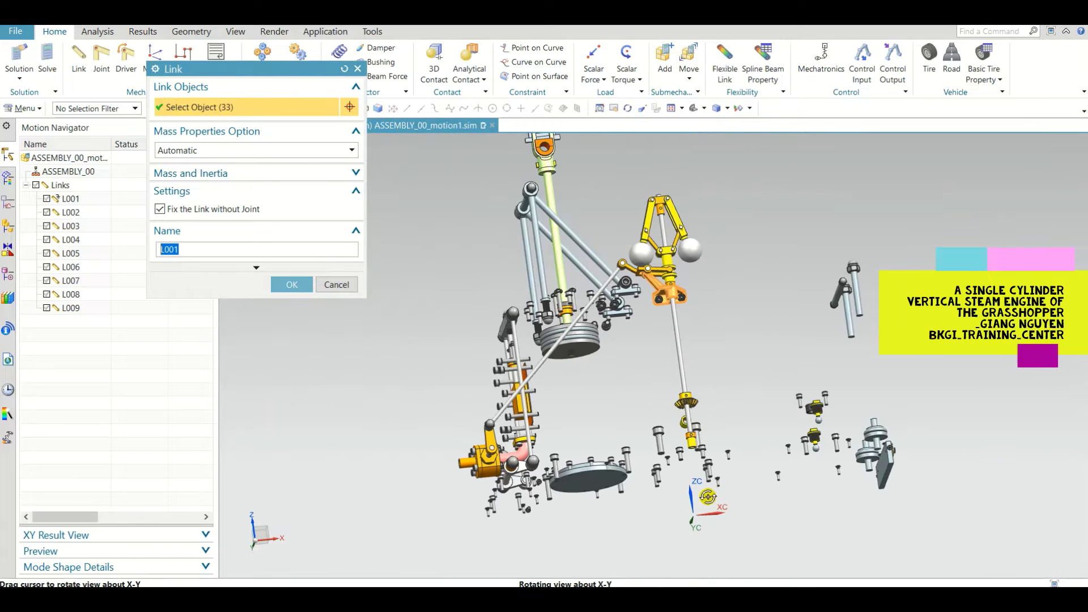
- Add the yellow bush at the governor spindle's lower end and the ring bush beside the spindle to link L001
middle_click_drag(708, 497, 690, 485)
scroll(656, 469, "up", 9)
left_click(661, 476)
scroll(641, 391, "down", 4)
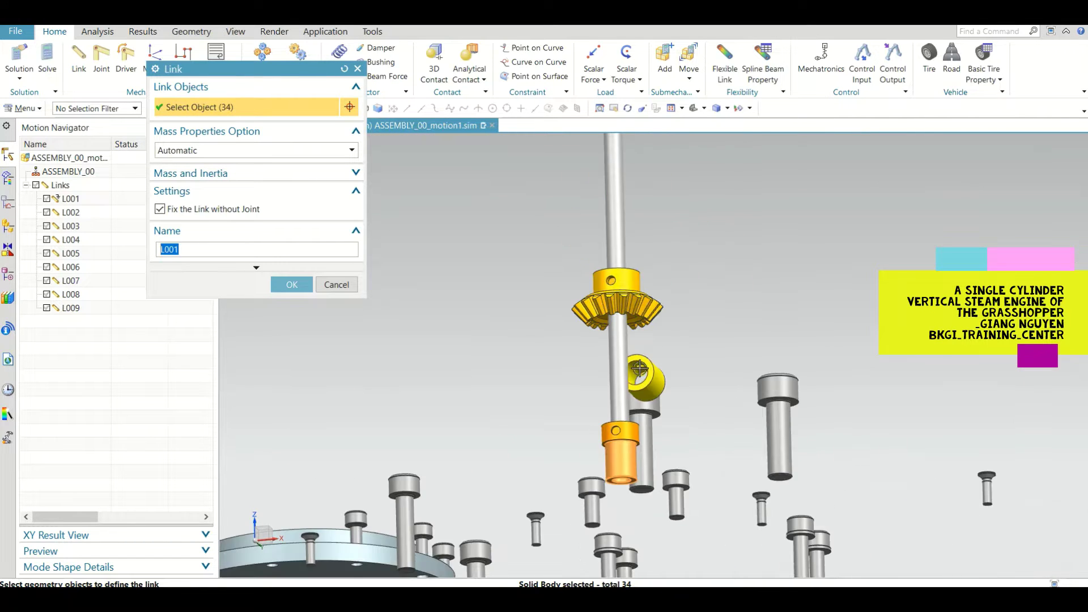
scroll(662, 362, "down", 4)
scroll(747, 265, "up", 2)
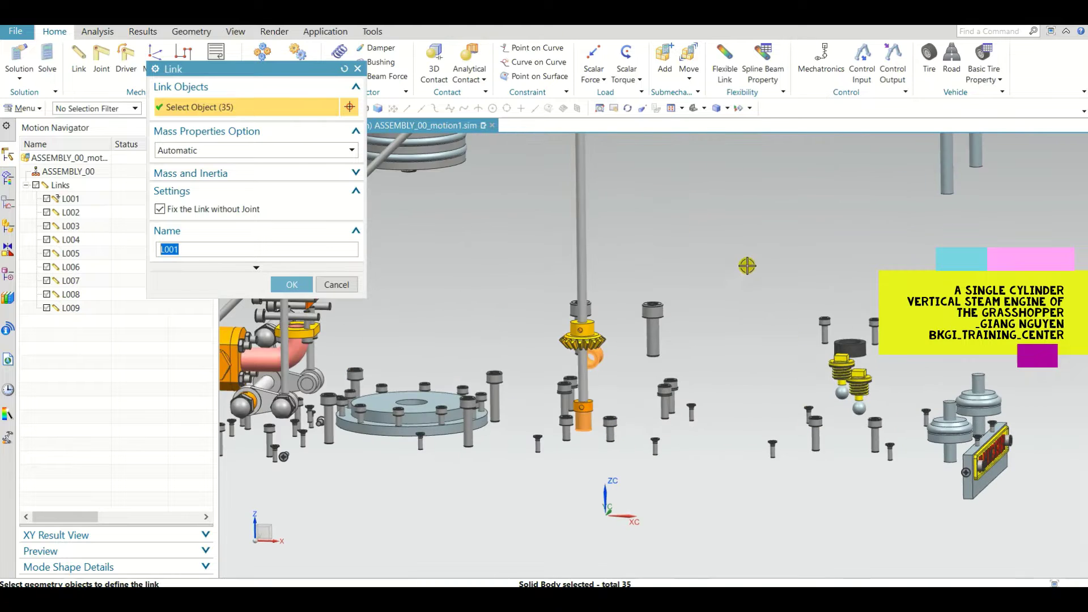
- Add the pump valve parts, nameplate group, column-top studs and the loose screws around the governor spindle's base to link L001
left_click_drag(1083, 542, 1043, 503)
scroll(813, 486, "down", 4)
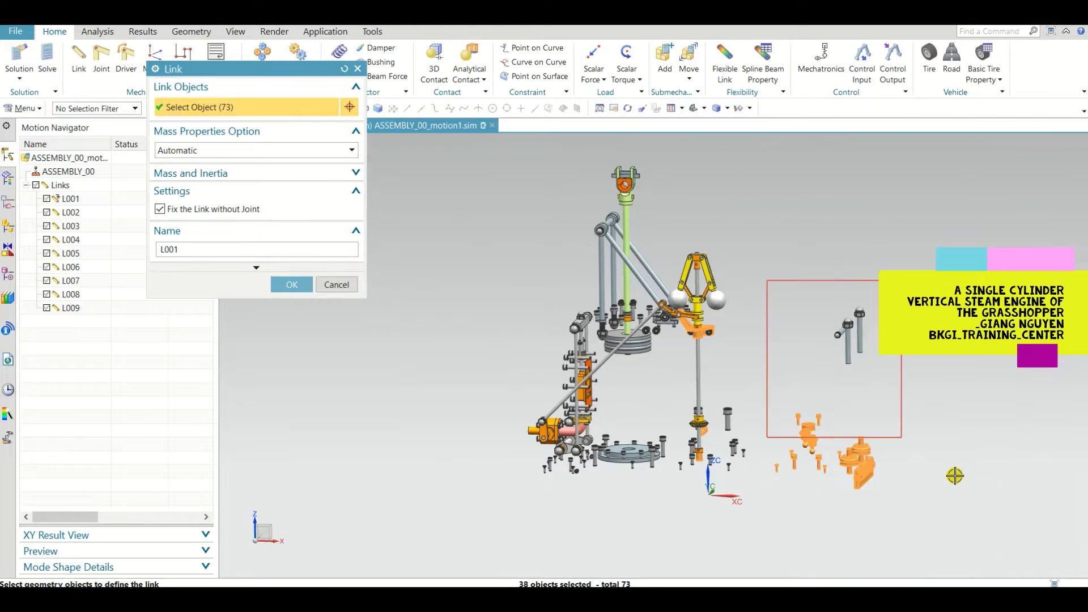
scroll(841, 415, "up", 5)
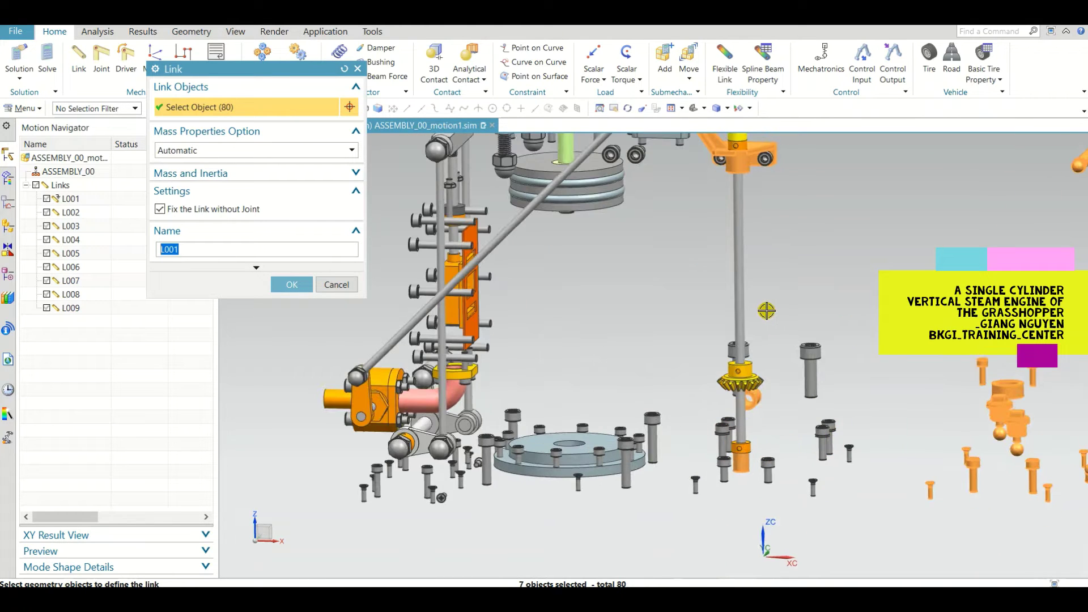
scroll(743, 486, "up", 4)
left_click(796, 461)
scroll(797, 461, "down", 3)
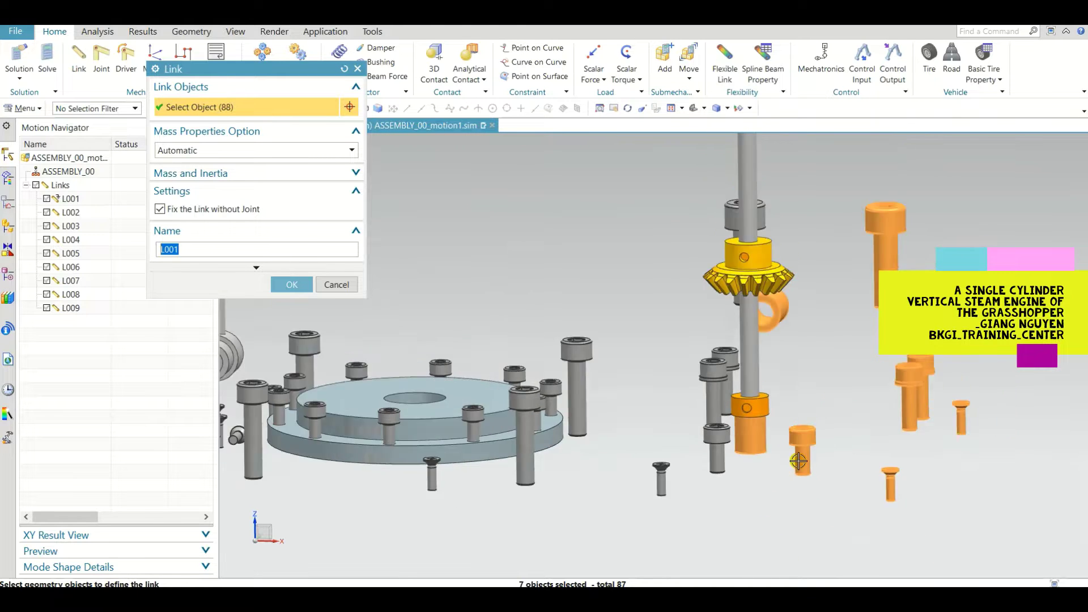
- Add the round cylinder base plates and the remaining screws around them to link L001, and apply the edit
middle_click_drag(770, 462, 765, 464)
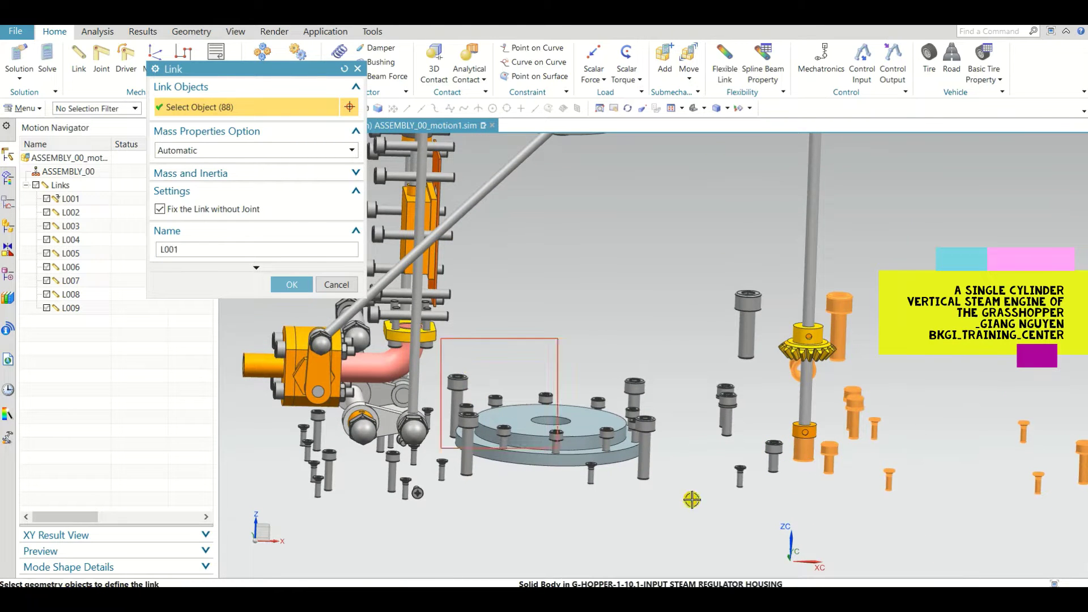
left_click_drag(788, 543, 788, 543)
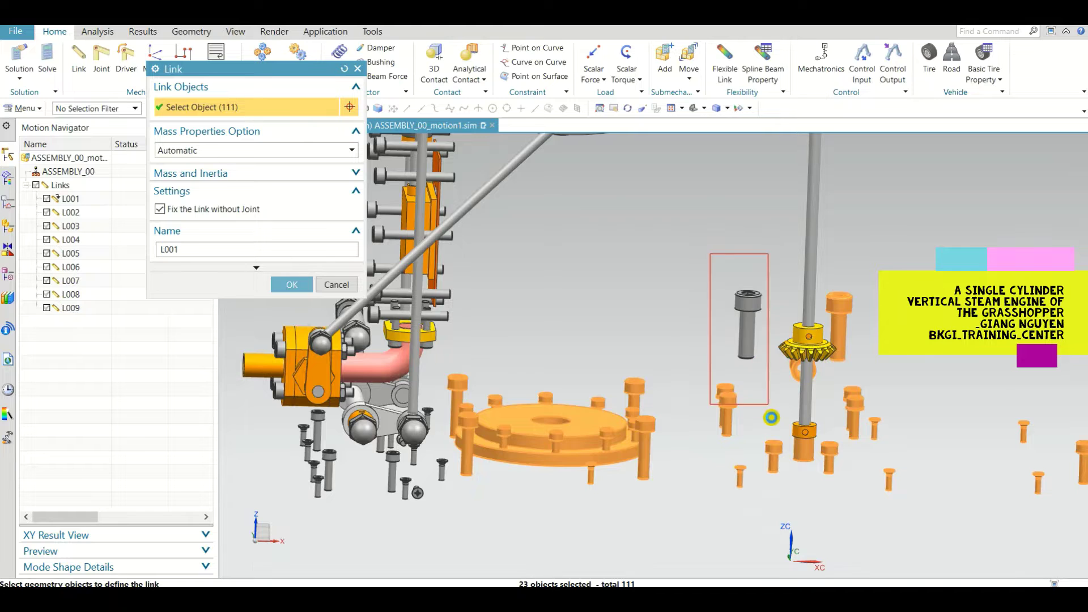
scroll(771, 417, "down", 3)
left_click(291, 284)
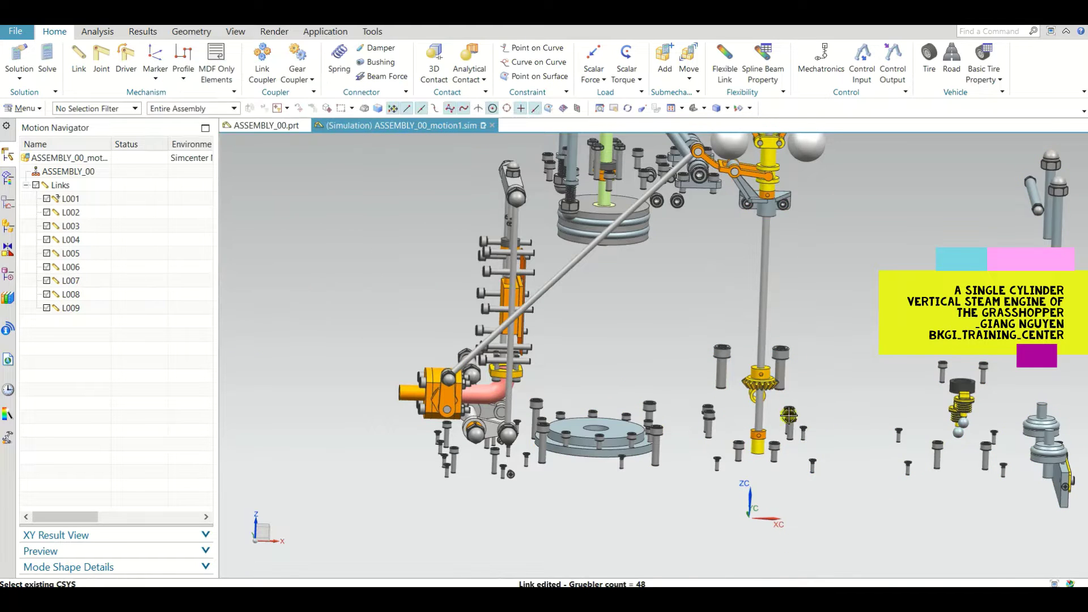
- Reopen link L001 to check its selected bodies, confirm it, and hide the link's parts
scroll(496, 369, "down", 1)
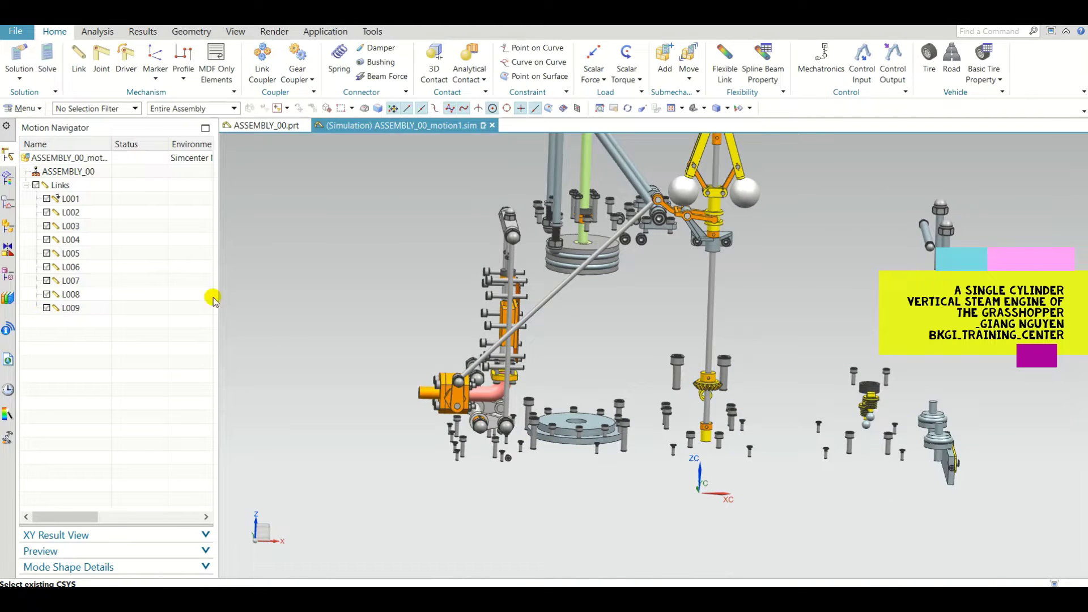
scroll(636, 352, "up", 4)
left_click(68, 199)
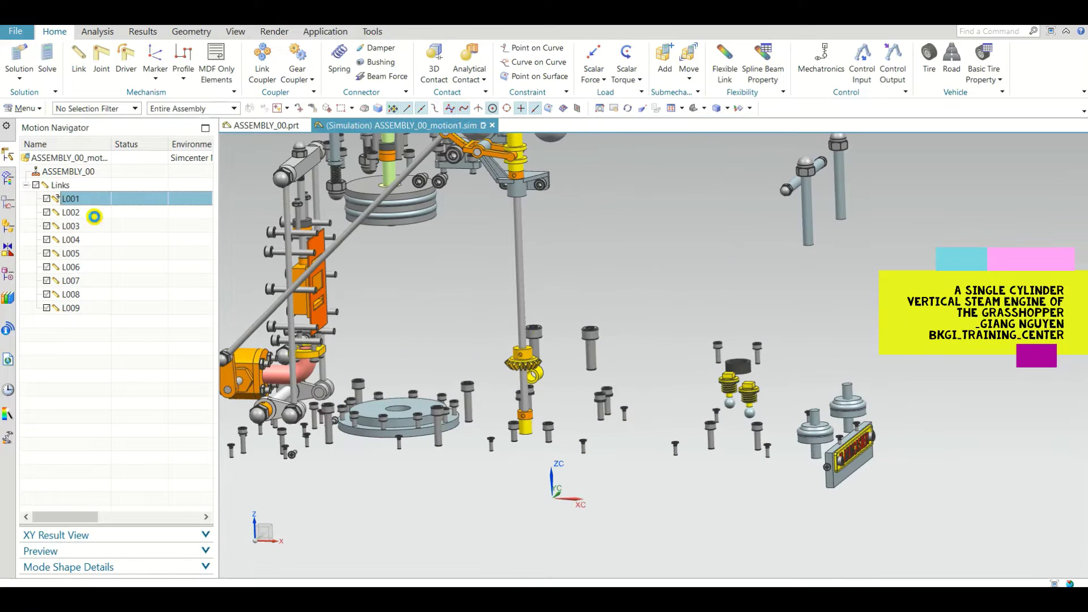
scroll(616, 364, "down", 2)
scroll(569, 326, "up", 2)
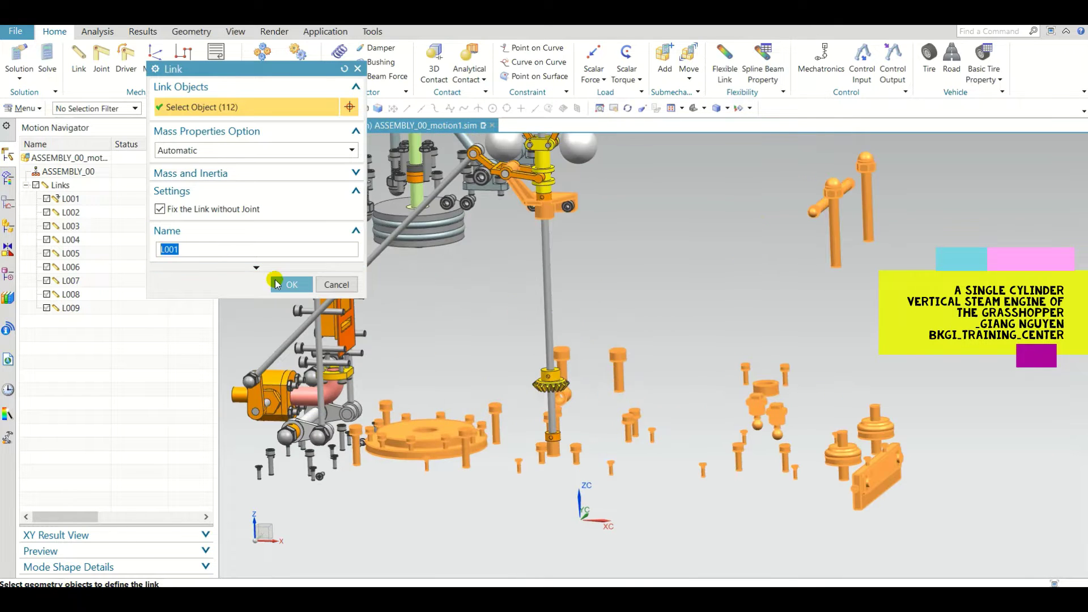
left_click(275, 282)
left_click(45, 199)
left_click(46, 198)
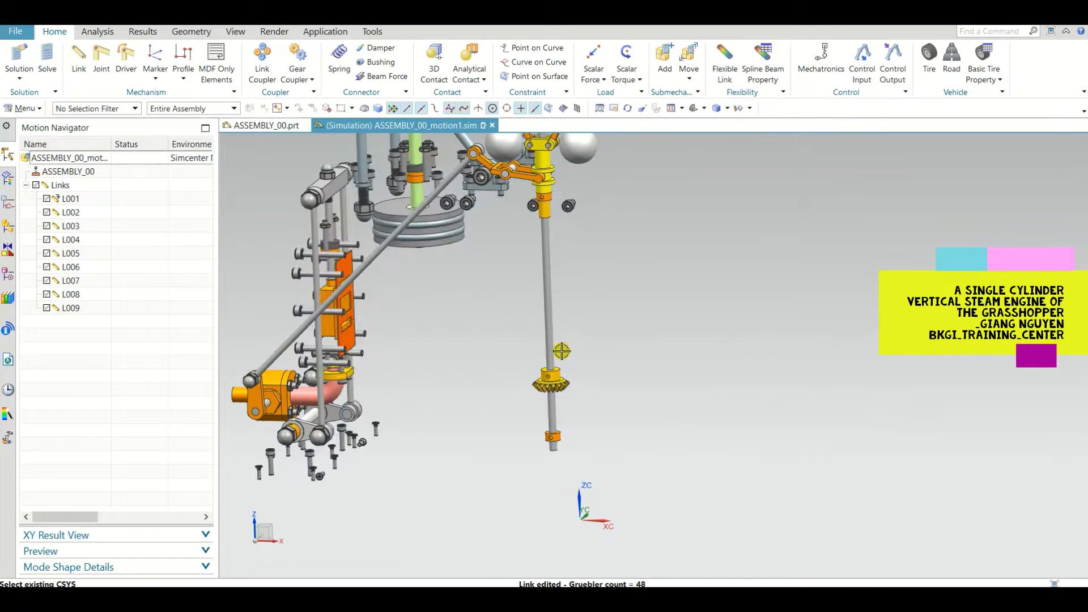
- Start link L010 with the governor's upper assembly of arms, balls, top bracket and small link bars
scroll(561, 349, "down", 3)
scroll(548, 234, "up", 1)
scroll(548, 234, "up", 1)
middle_click_drag(550, 235, 608, 245)
scroll(571, 227, "up", 3)
scroll(603, 227, "up", 3)
left_click(78, 54)
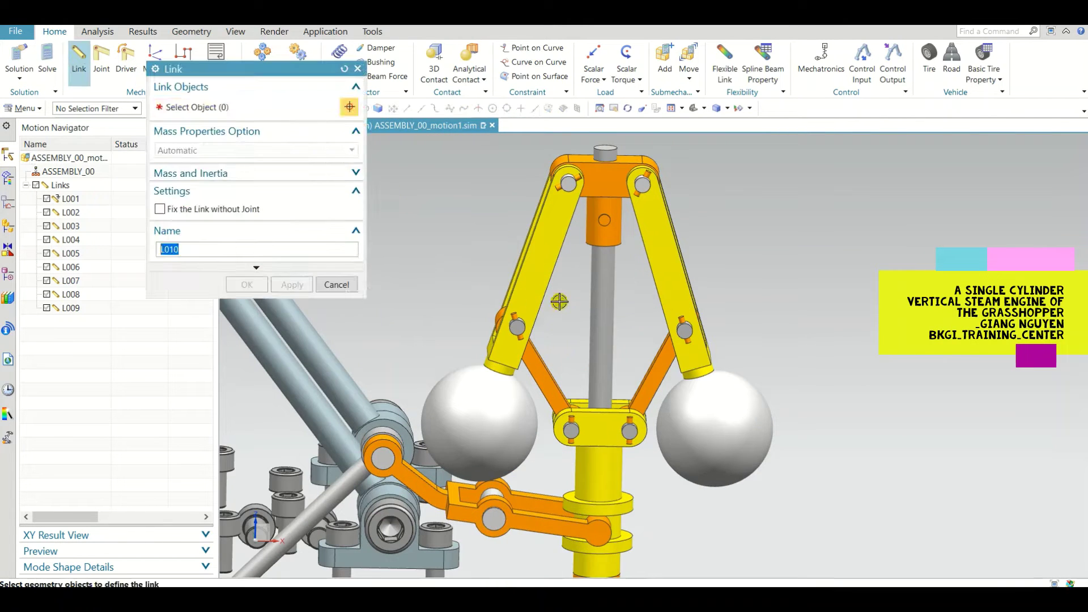
middle_click_drag(559, 299, 550, 238)
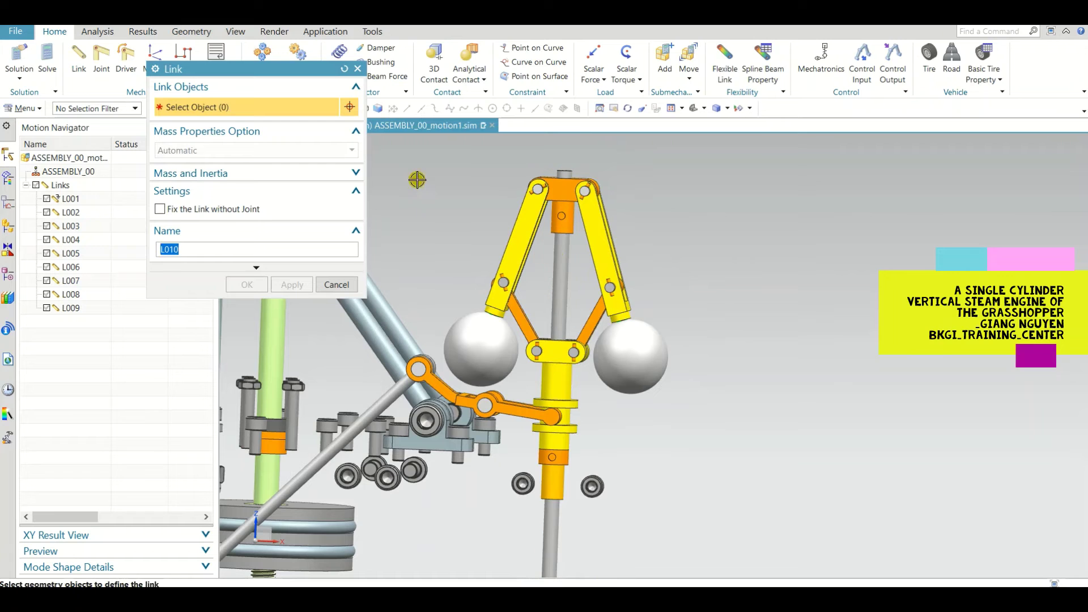
left_click_drag(748, 396, 748, 397)
- Add the governor's yellow sliding sleeve and vertical spindle to link L010's selection
scroll(505, 473, "up", 2)
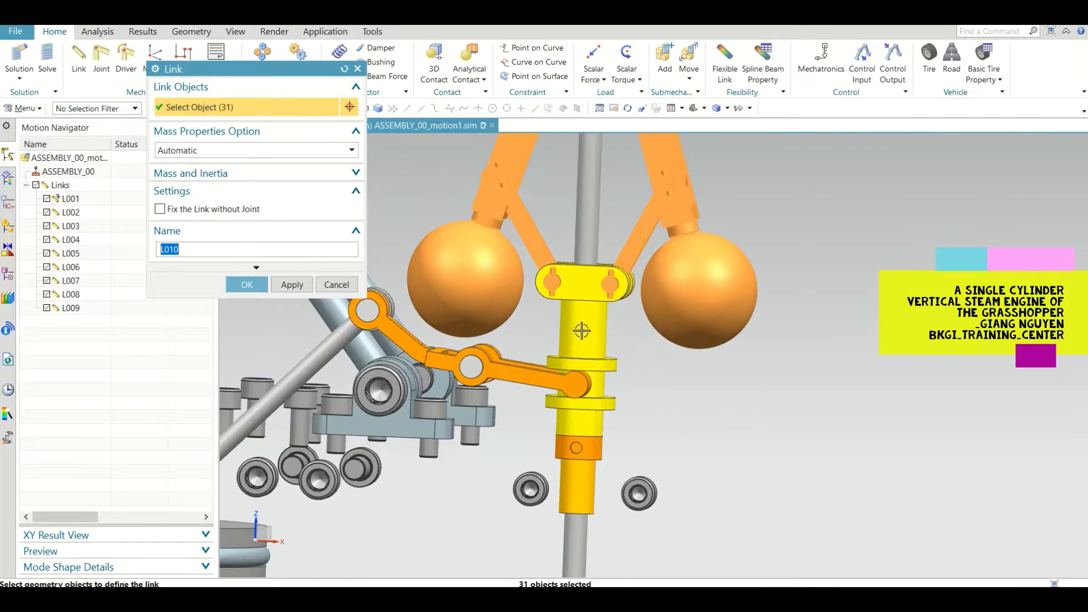
left_click(583, 330)
scroll(617, 259, "down", 2)
left_click(605, 234)
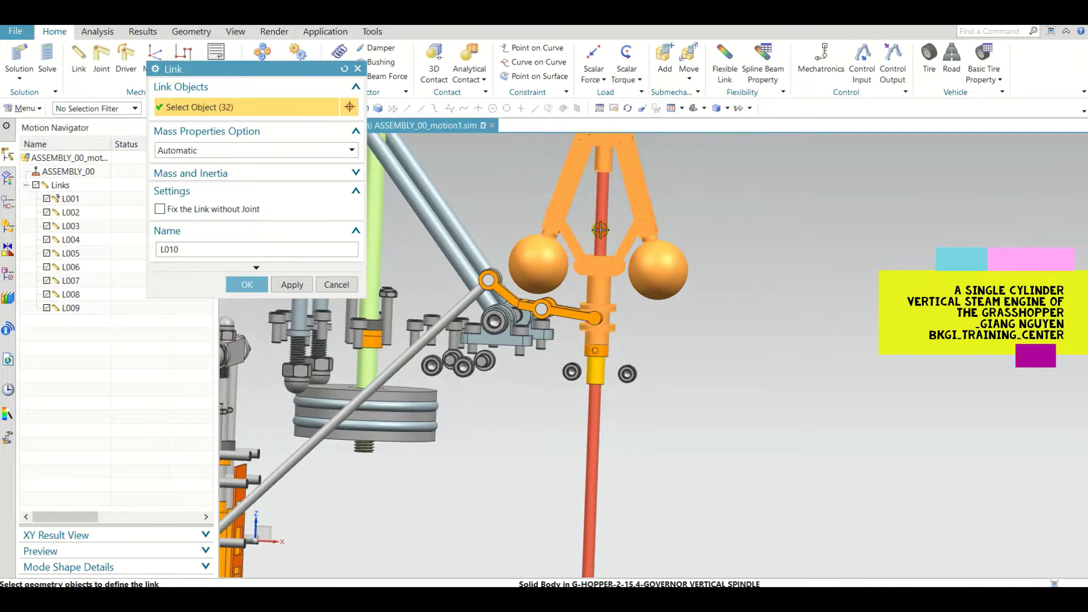
- Add the collar below the governor's sliding sleeve and its small pin to link L010's selection
scroll(602, 348, "up", 3)
left_click(613, 358)
scroll(613, 358, "down", 3)
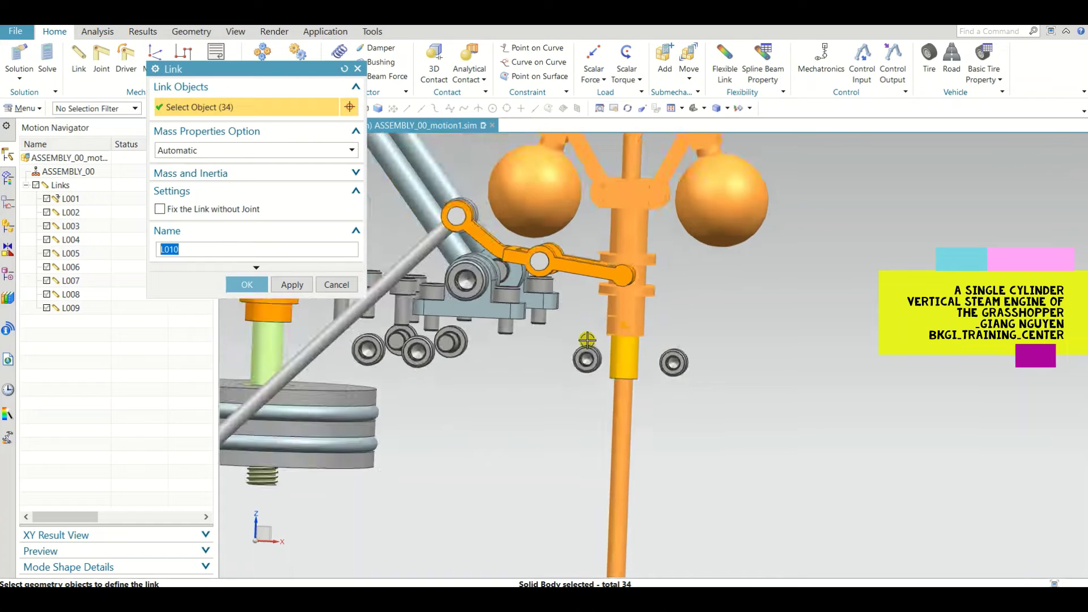
scroll(651, 298, "up", 3)
left_click(606, 311)
scroll(607, 311, "down", 3)
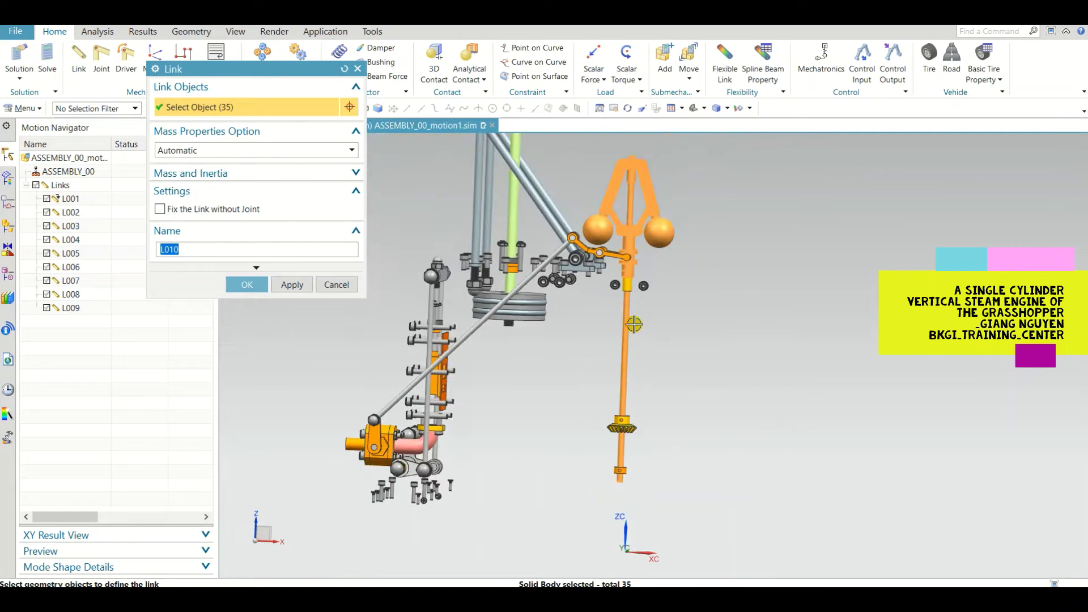
- Add the bevel gear, the lower collar and its pin to link L010's selection and create the link
scroll(648, 413, "up", 4)
left_click(648, 412)
scroll(672, 287, "down", 4)
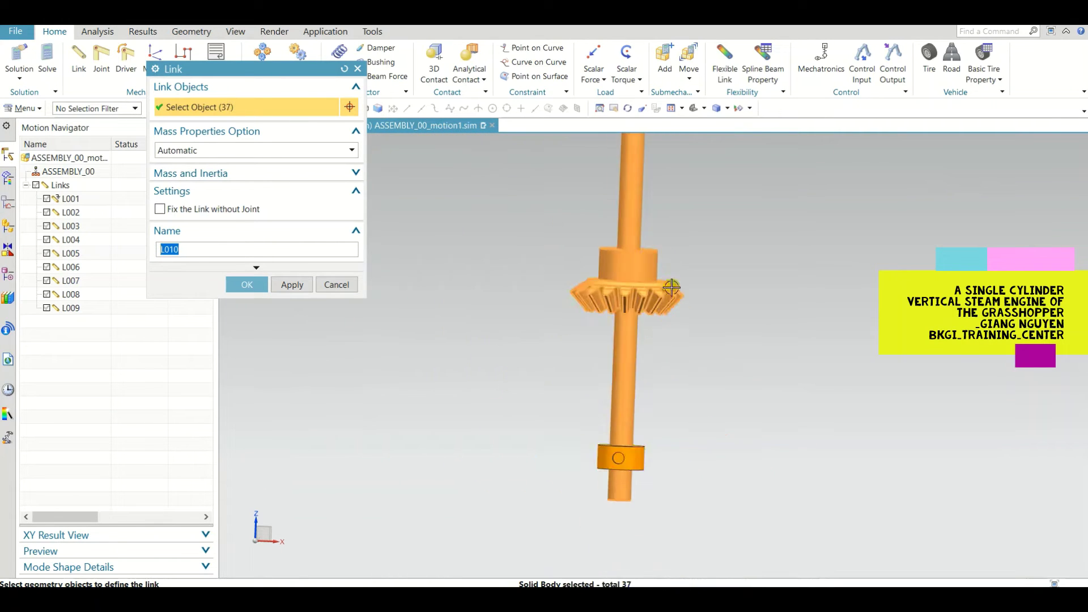
scroll(651, 432, "down", 3)
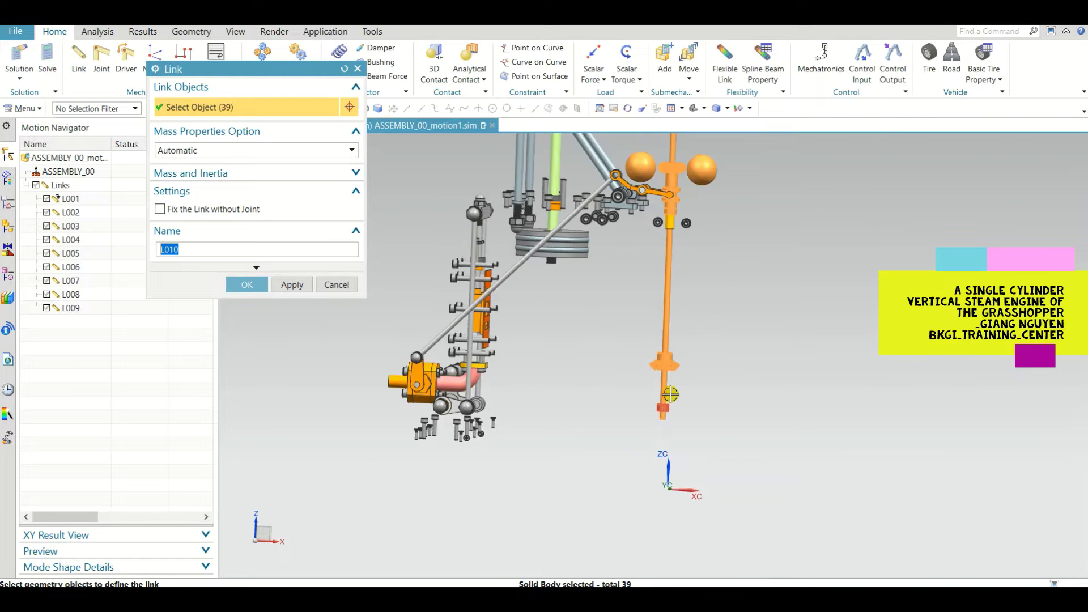
scroll(713, 284, "up", 5)
scroll(713, 284, "up", 3)
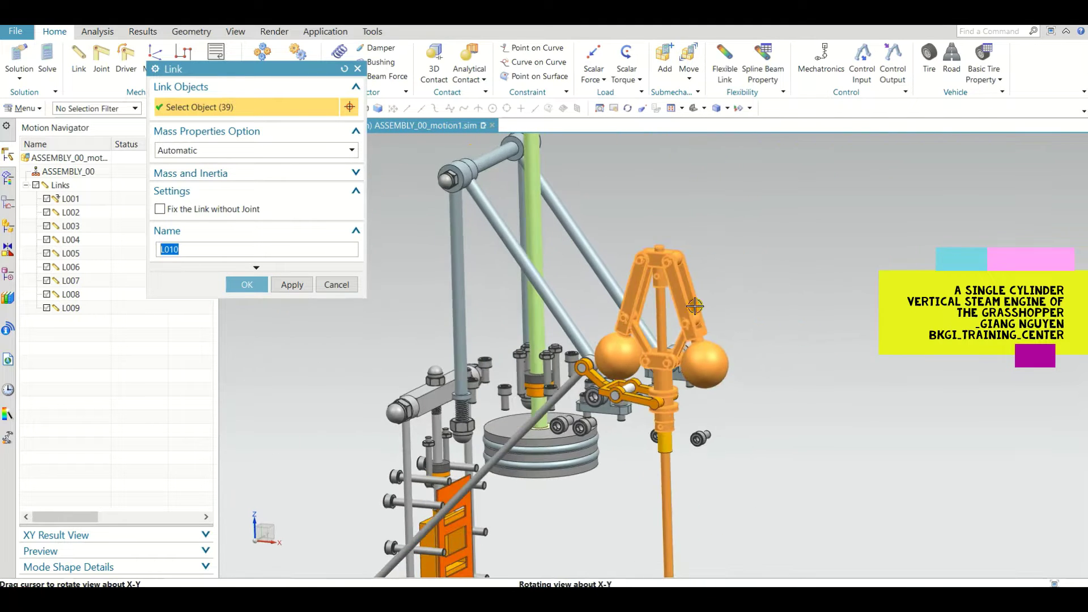
left_click(247, 284)
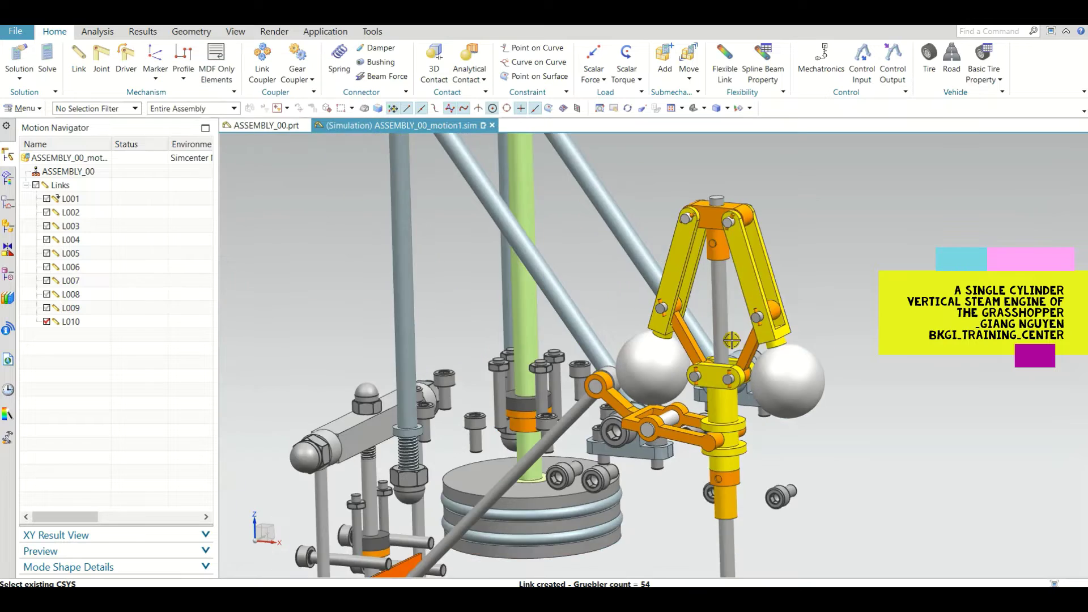
- Hide link L010's parts and show the fixed frame parts of link L001 again
left_click(47, 199)
scroll(728, 344, "down", 4)
middle_click_drag(729, 346, 741, 367)
scroll(736, 362, "up", 4)
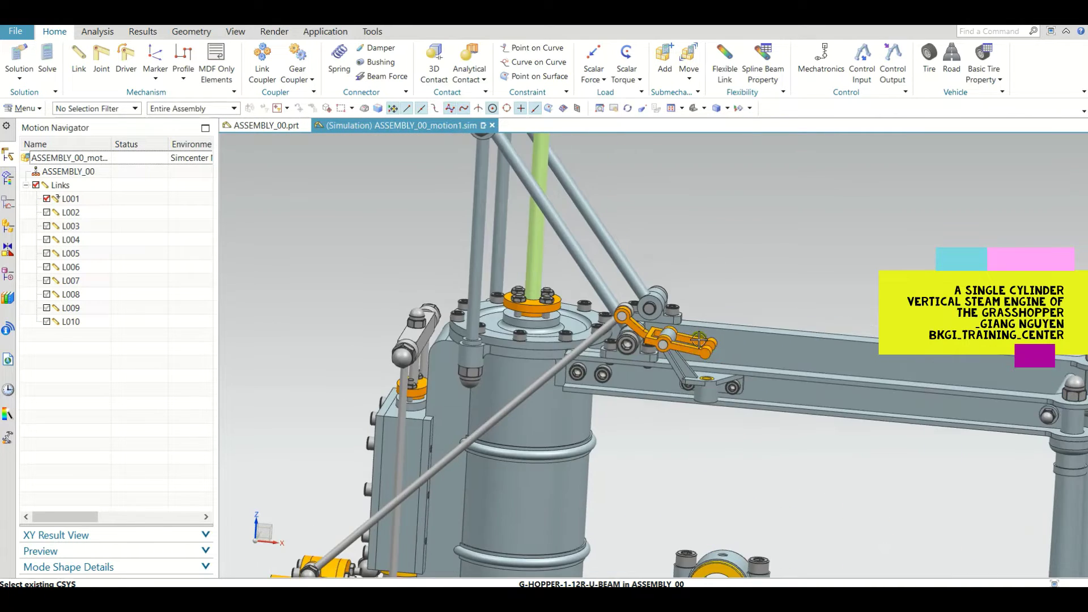
scroll(698, 340, "down", 4)
scroll(503, 516, "up", 3)
scroll(519, 482, "down", 3)
scroll(522, 476, "up", 3)
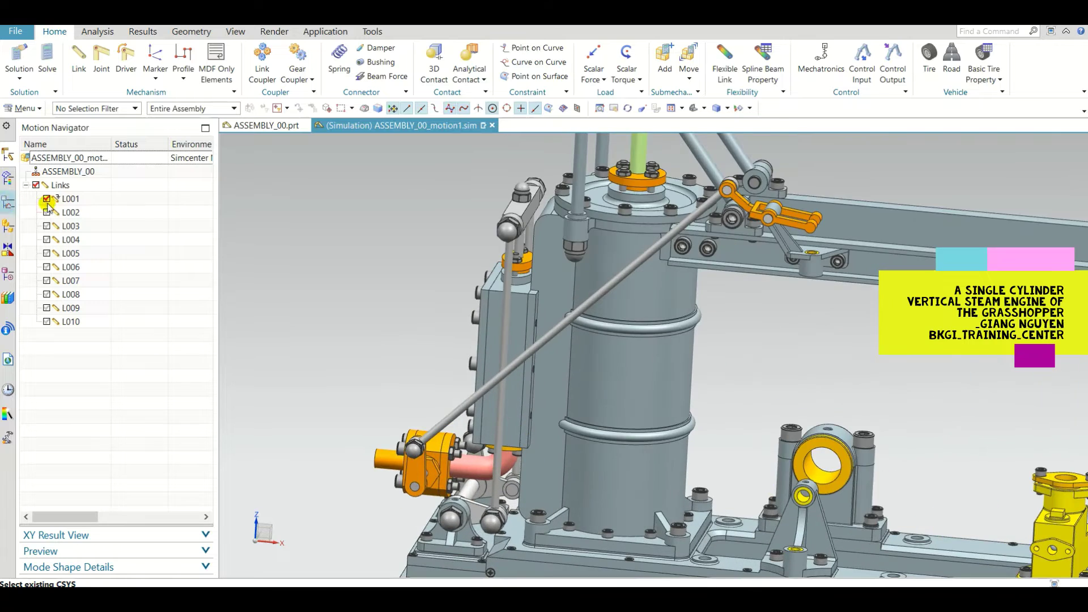
left_click(47, 199)
left_click(47, 199)
- Start link L011 with the slide valve connecting rod beside the cylinder and the bushing in its lower eye
scroll(503, 395, "down", 4)
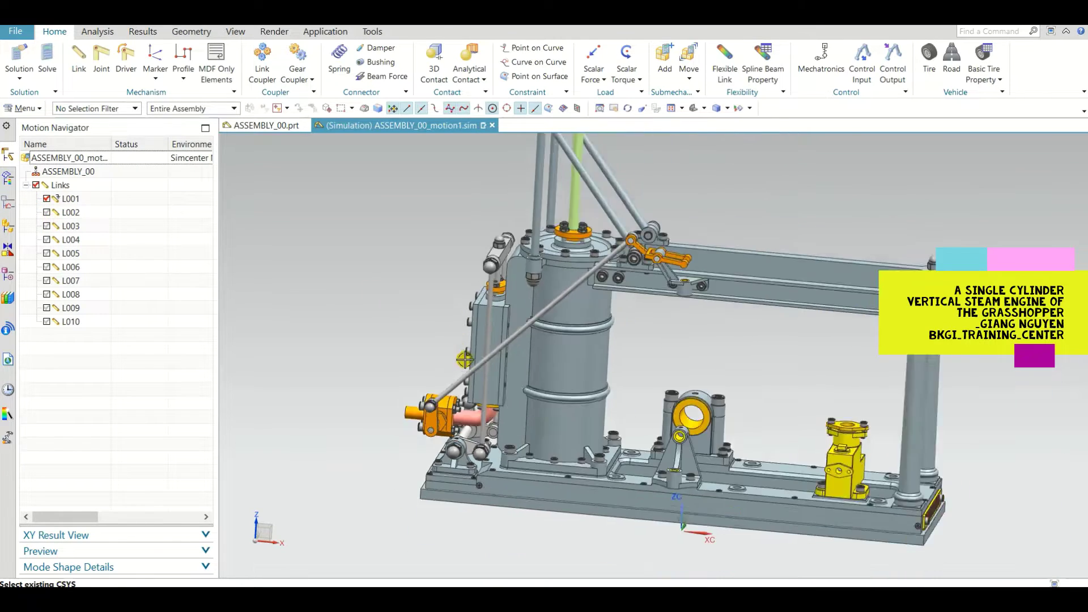
middle_click_drag(502, 395, 718, 388)
scroll(490, 410, "up", 3)
scroll(720, 384, "up", 5)
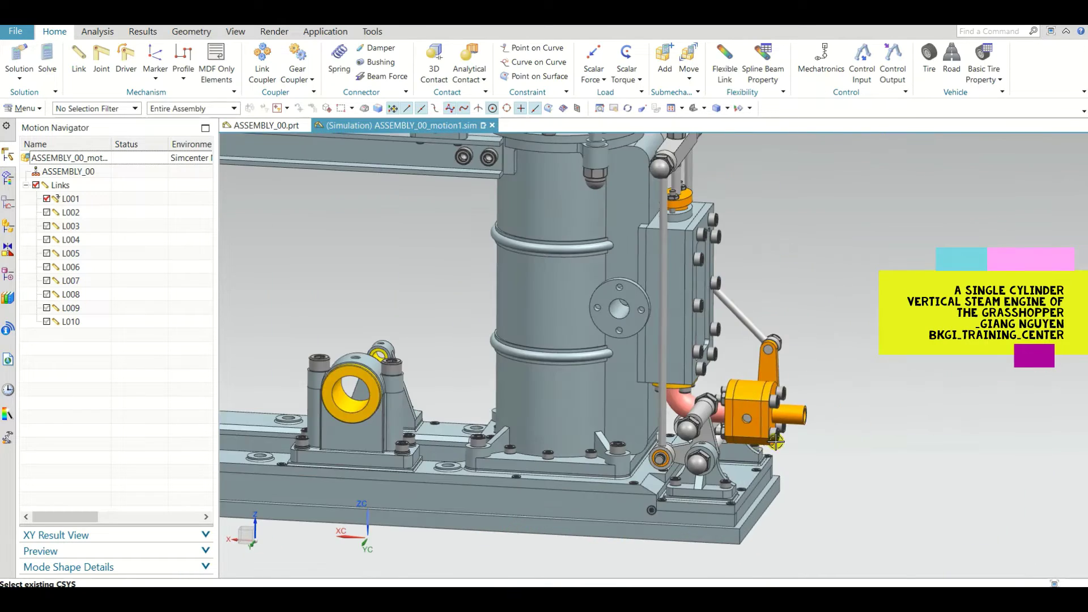
scroll(673, 469, "down", 1)
scroll(631, 290, "up", 1)
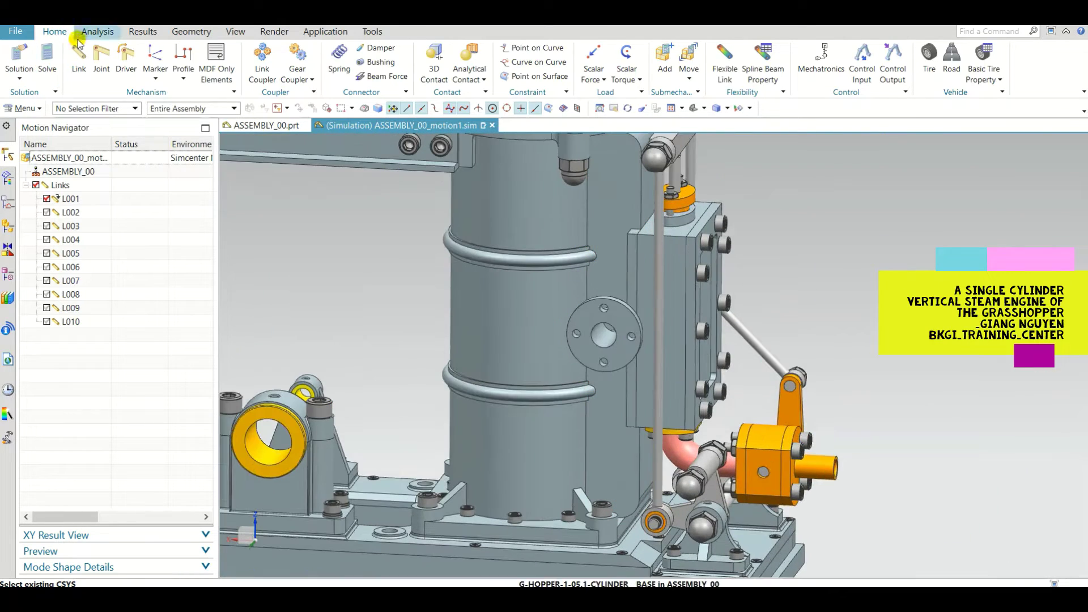
left_click(658, 237)
scroll(663, 357, "up", 5)
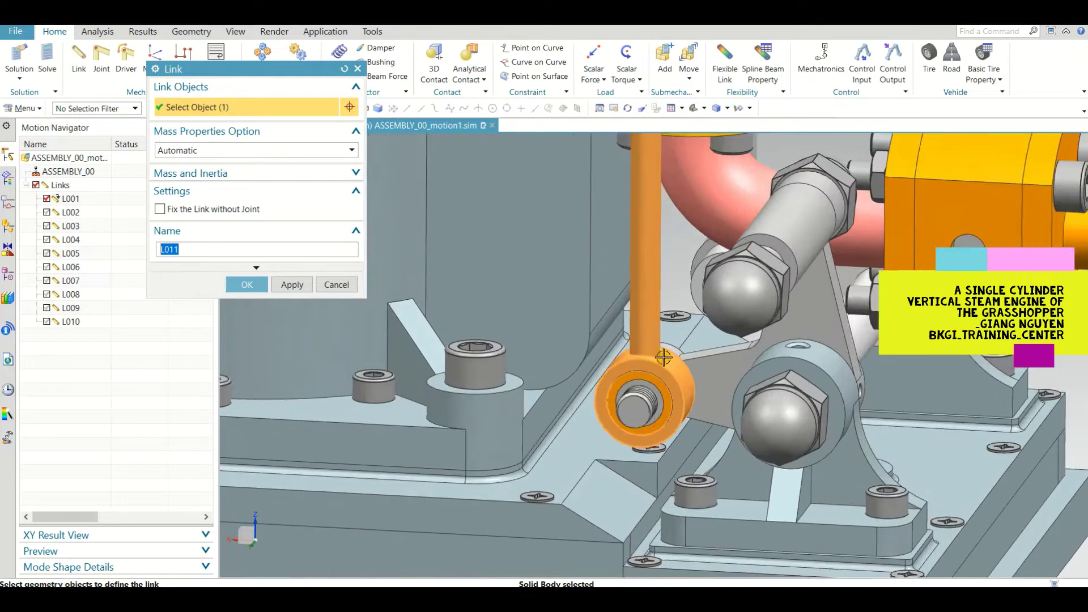
scroll(663, 357, "up", 4)
left_click(653, 406)
scroll(579, 532, "down", 8)
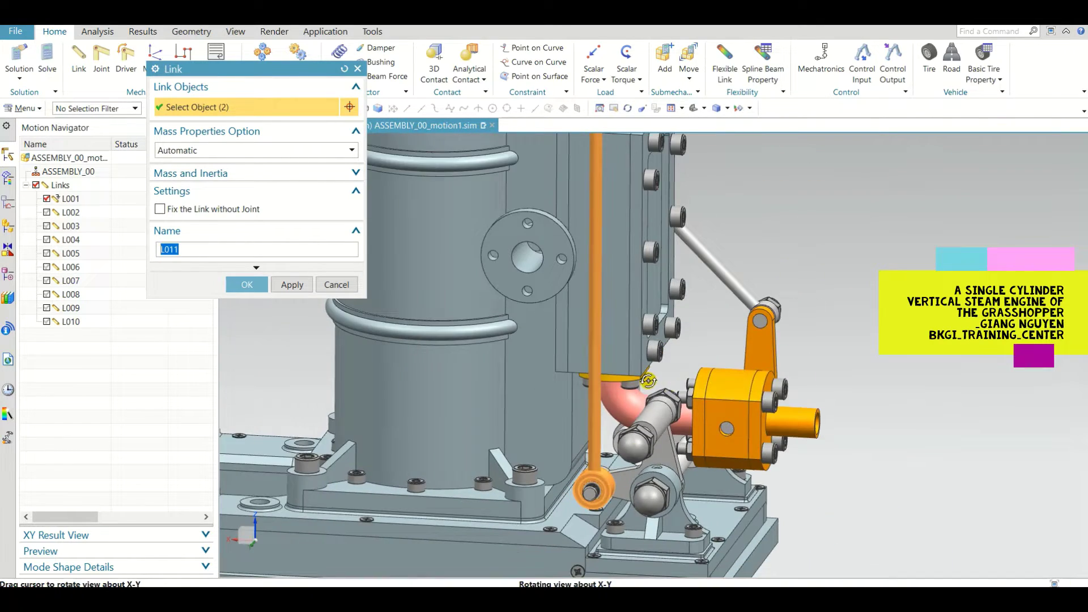
- Add the matching slide valve connecting rod on the other side of the valve chest and create link L011
middle_click_drag(648, 381, 575, 385)
scroll(575, 385, "down", 5)
scroll(566, 226, "up", 6)
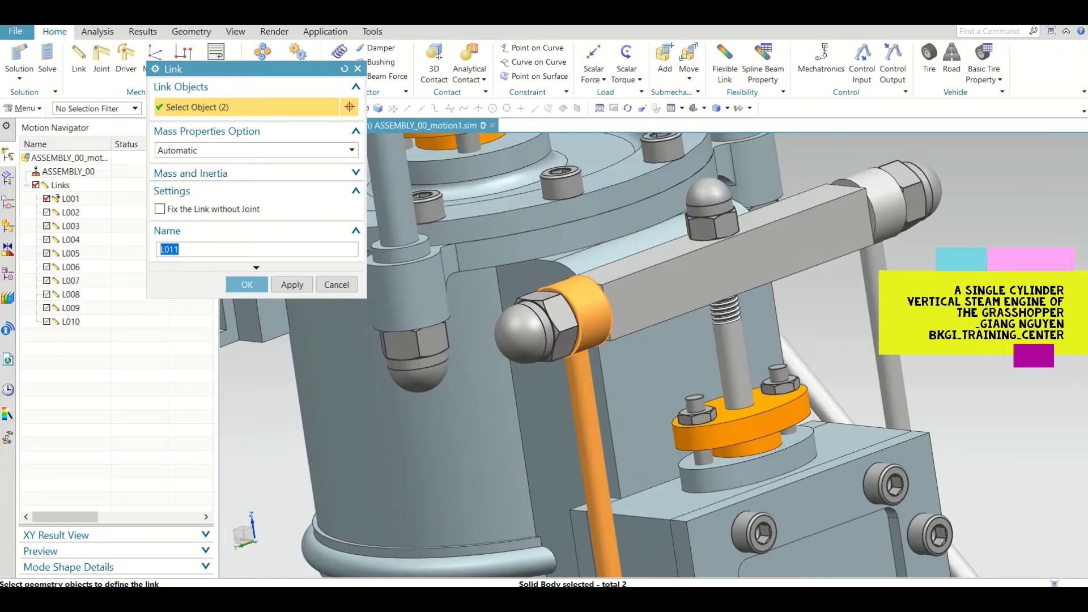
scroll(764, 199, "down", 3)
middle_click_drag(845, 498, 791, 372)
scroll(791, 372, "down", 4)
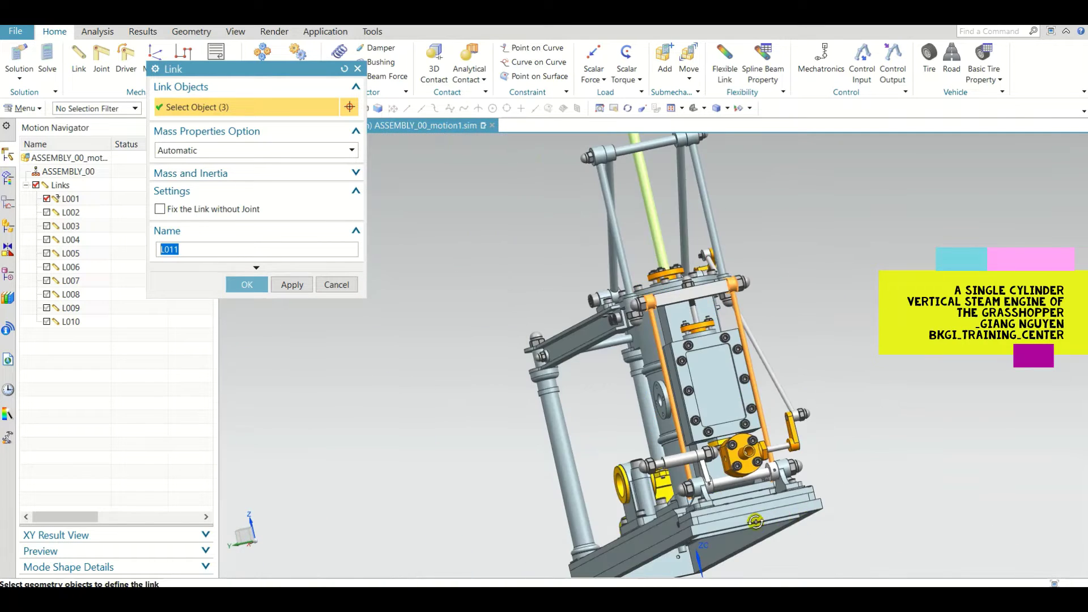
middle_click_drag(755, 510, 703, 538)
left_click(246, 284)
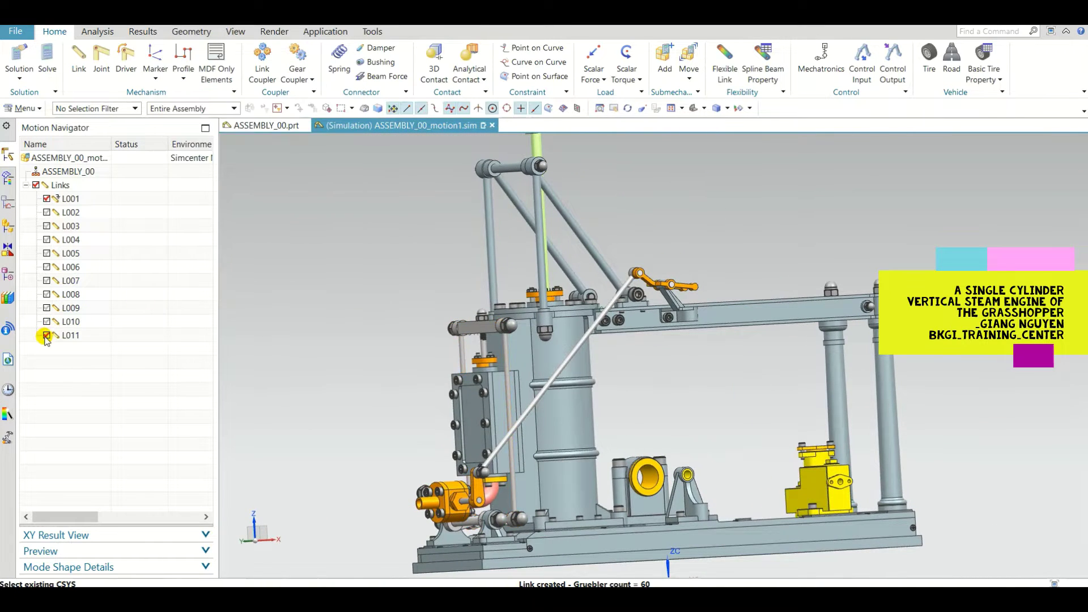
- Hide link L011's parts, reopen the link and add the remaining lower and upper rod-end bushings to it
scroll(492, 520, "up", 5)
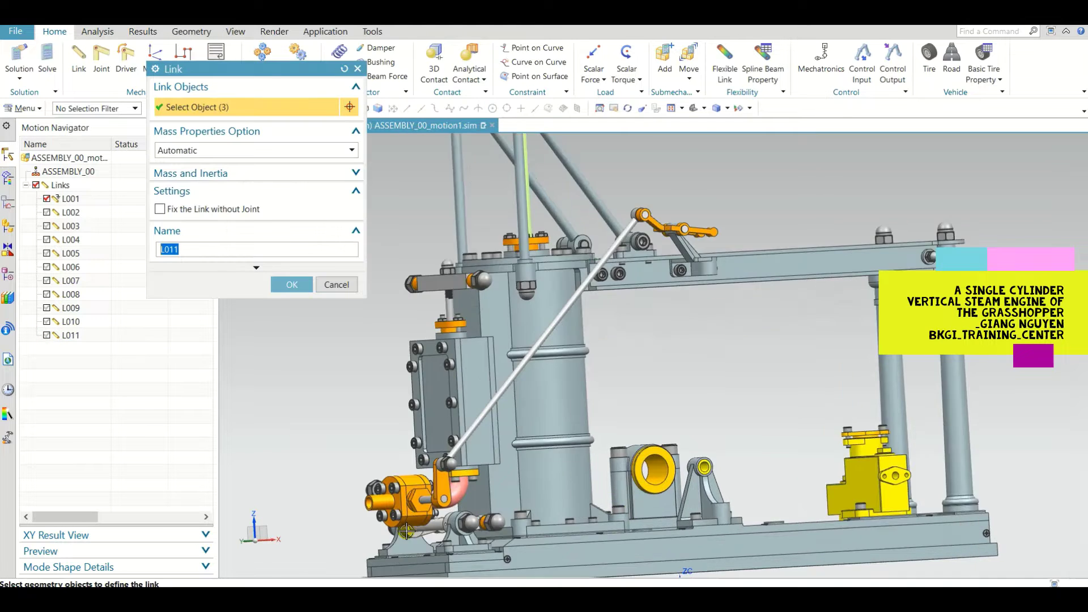
left_click(550, 519)
scroll(550, 519, "down", 4)
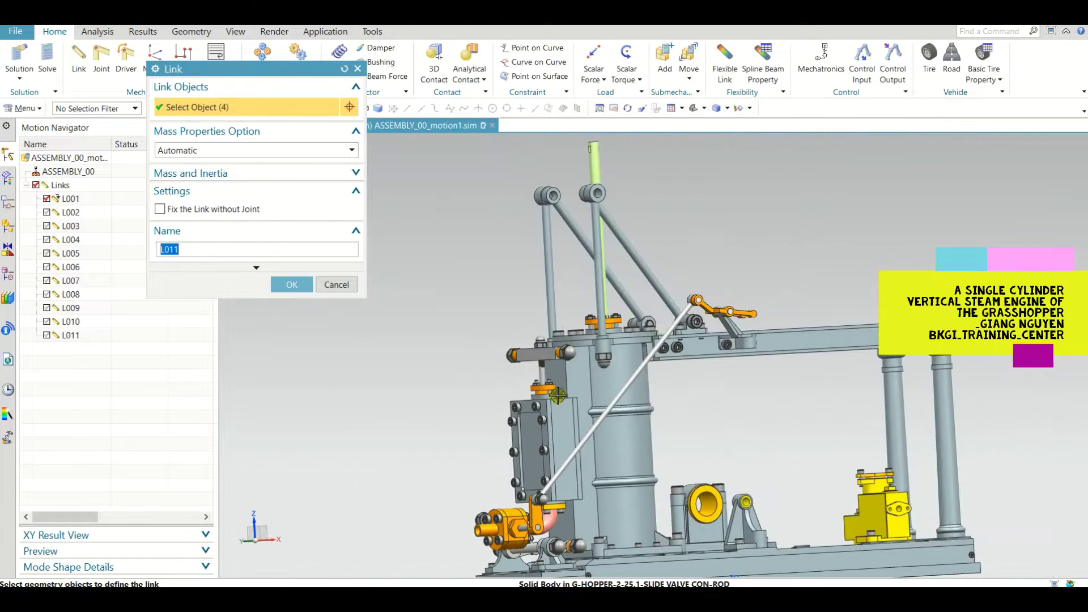
scroll(520, 353, "up", 6)
left_click(521, 353)
scroll(434, 352, "up", 4)
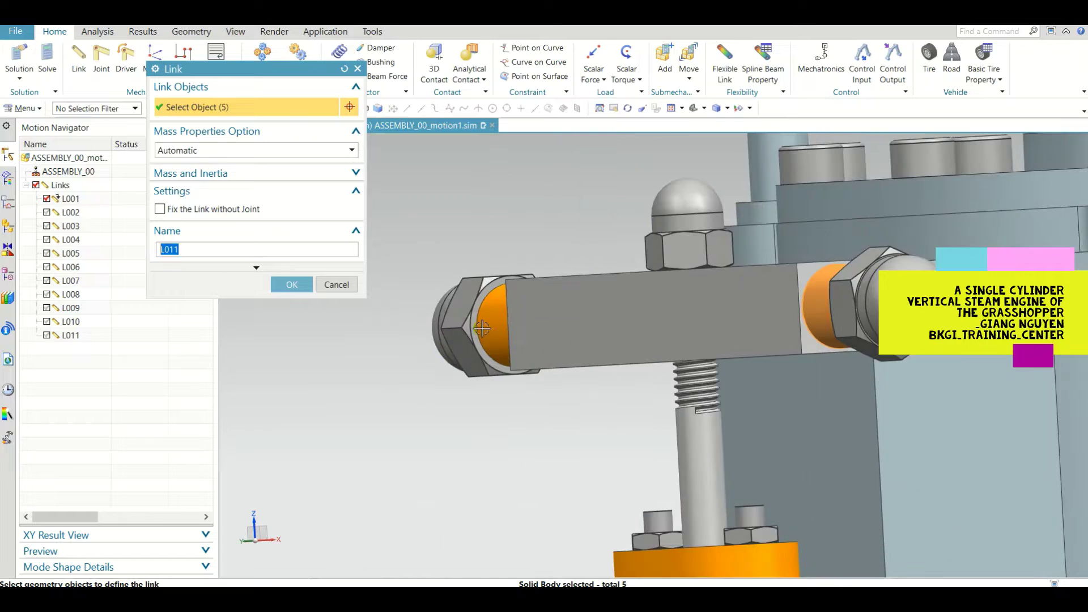
left_click(481, 329)
scroll(555, 278, "down", 9)
mouse_move(631, 473)
middle_mouse_down()
mouse_move(645, 491)
mouse_move(644, 457)
middle_mouse_up()
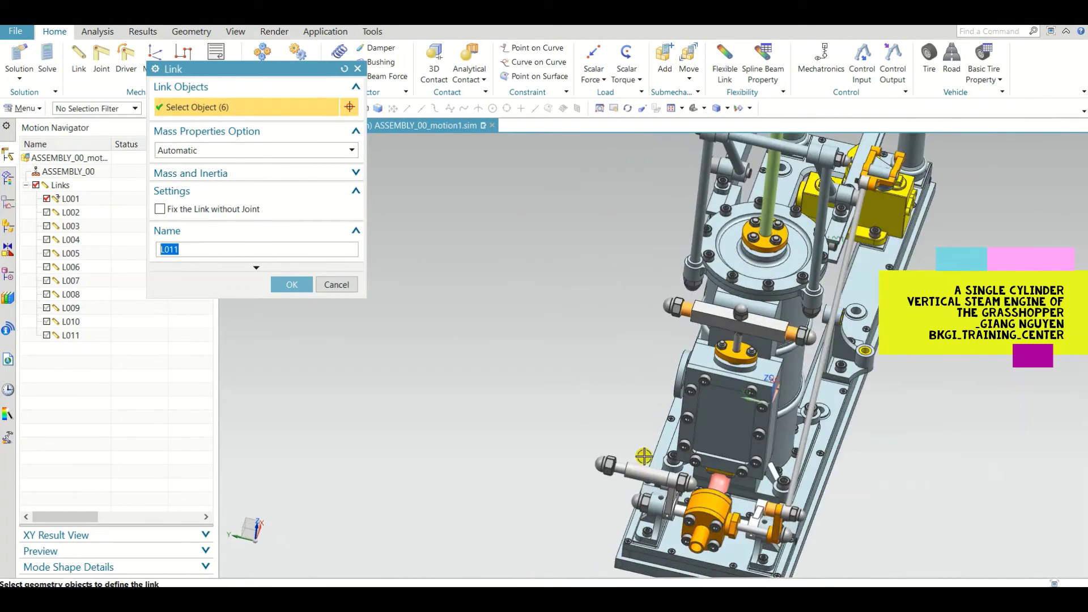
scroll(635, 451, "up", 3)
left_click(288, 285)
- Start link L012 with the near valve rod crank pin, its two dome nuts and the rocker arm carrying it
scroll(530, 361, "down", 5)
scroll(608, 375, "up", 4)
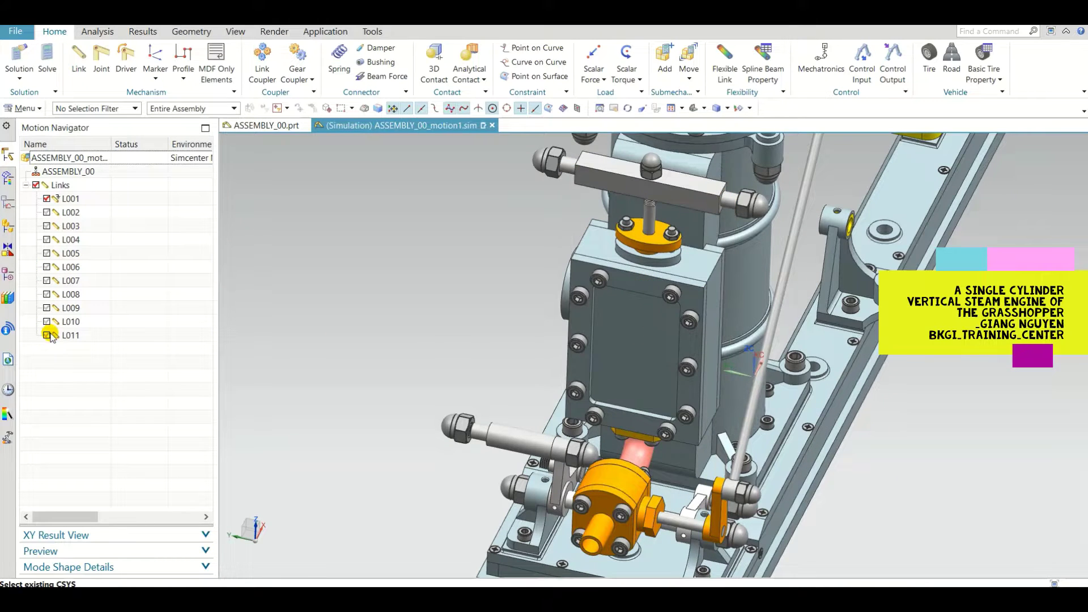
left_click(81, 59)
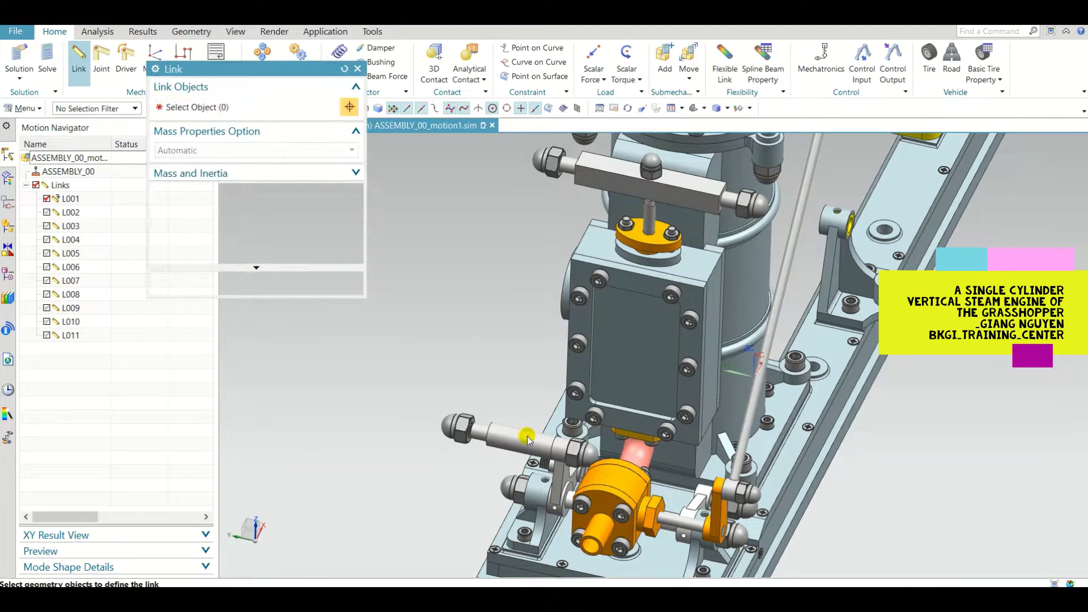
scroll(486, 429, "up", 2)
left_click(453, 419)
scroll(453, 419, "up", 2)
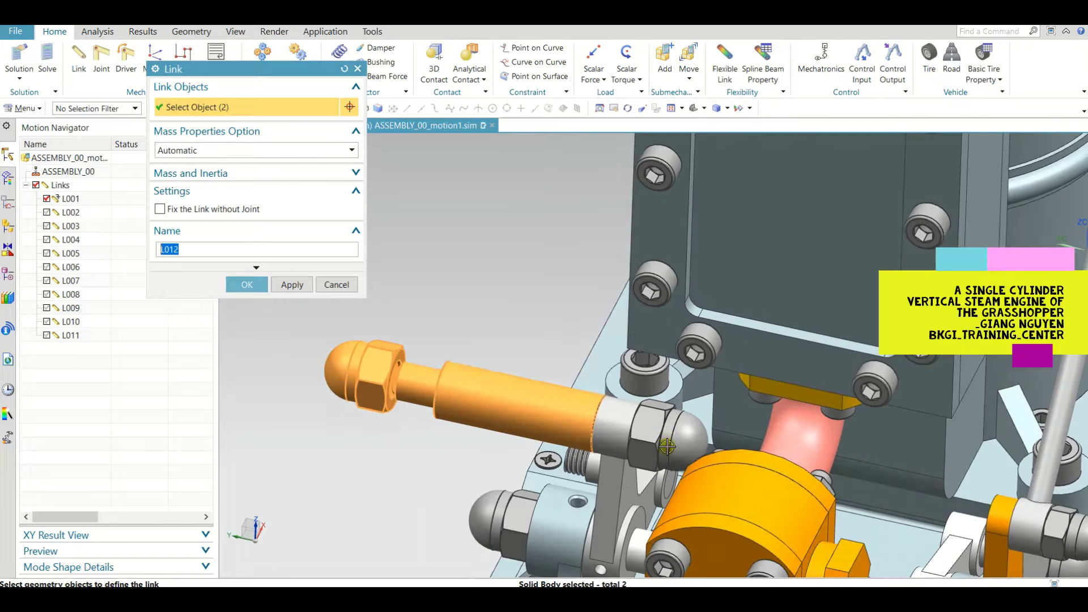
left_click(618, 435)
scroll(648, 374, "down", 4)
middle_click_drag(615, 421, 665, 400)
scroll(616, 425, "up", 4)
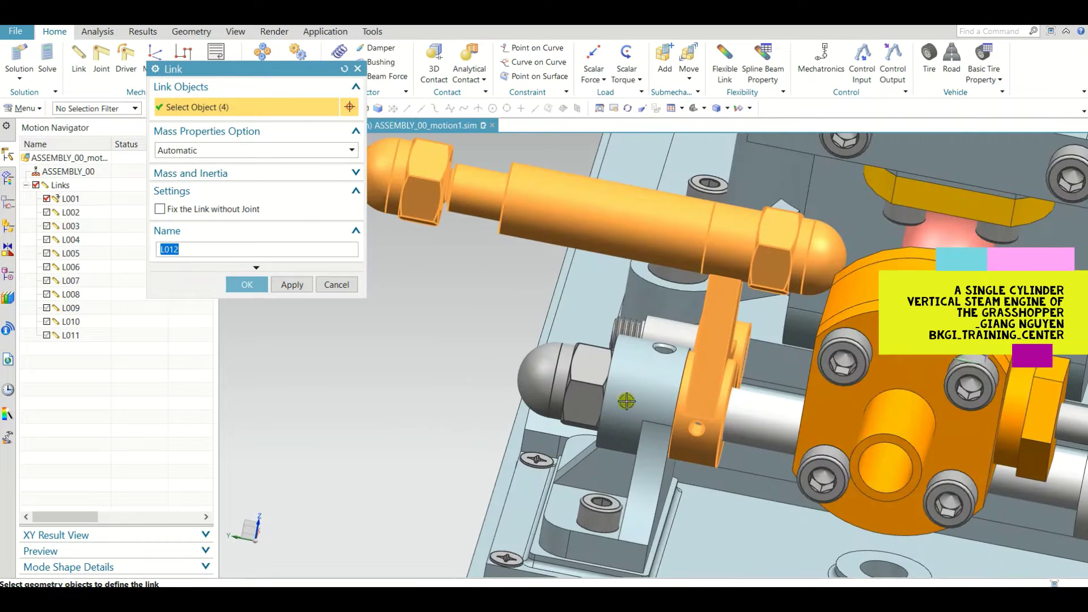
- Add the rocking shaft, its near-side dome nut and the opposite rocker arm to link L012's selection
left_click(590, 363)
scroll(590, 363, "down", 4)
left_click(615, 381)
scroll(615, 382, "down", 2)
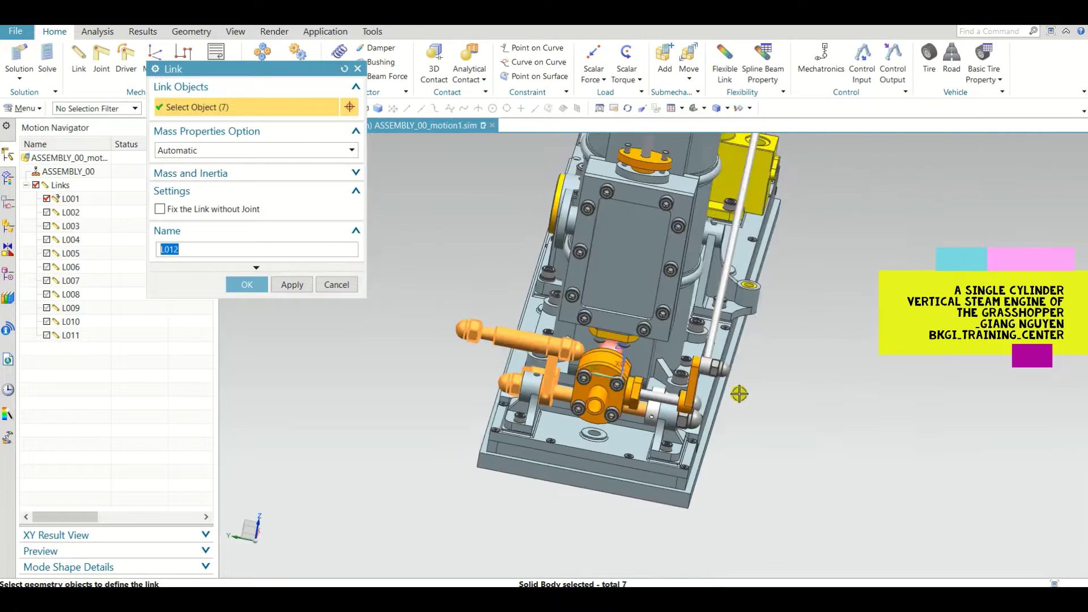
scroll(739, 393, "up", 4)
scroll(566, 412, "up", 2)
left_click(523, 456)
scroll(523, 457, "down", 3)
scroll(538, 458, "up", 9)
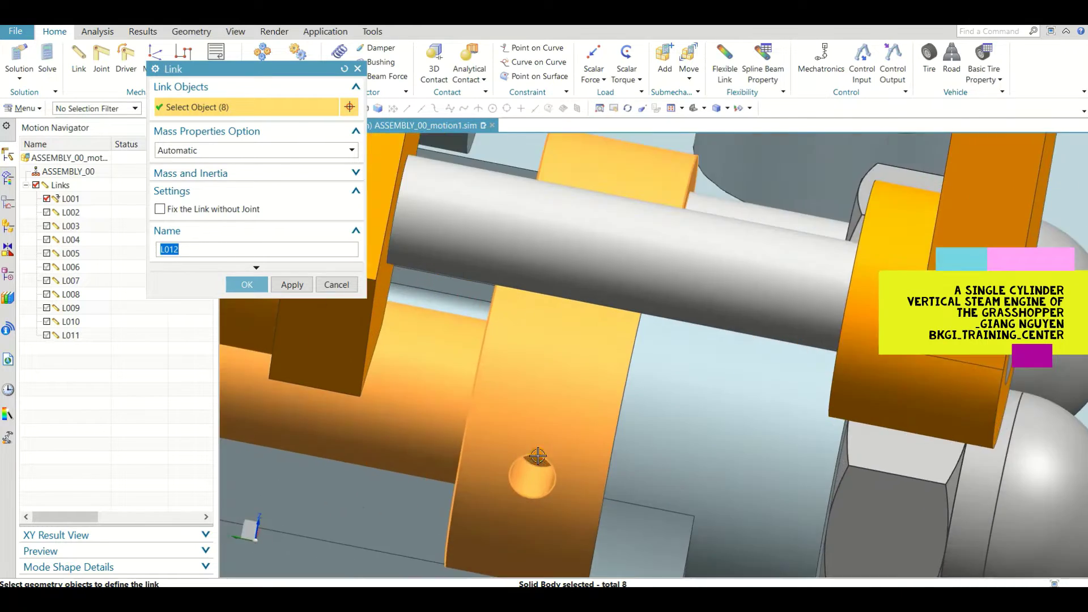
- Add the far-side shaft dome nut, valve rod pin and pin dome nut to the selection and create link L012
scroll(671, 481, "down", 8)
middle_click_drag(371, 476, 308, 478)
scroll(583, 452, "up", 1)
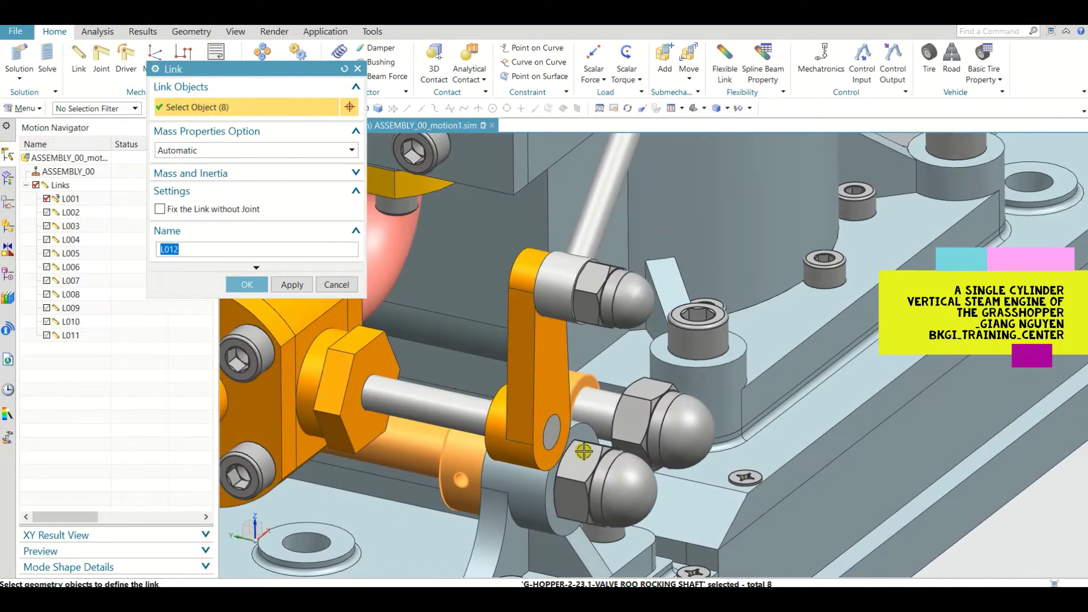
scroll(583, 451, "down", 3)
scroll(592, 468, "up", 2)
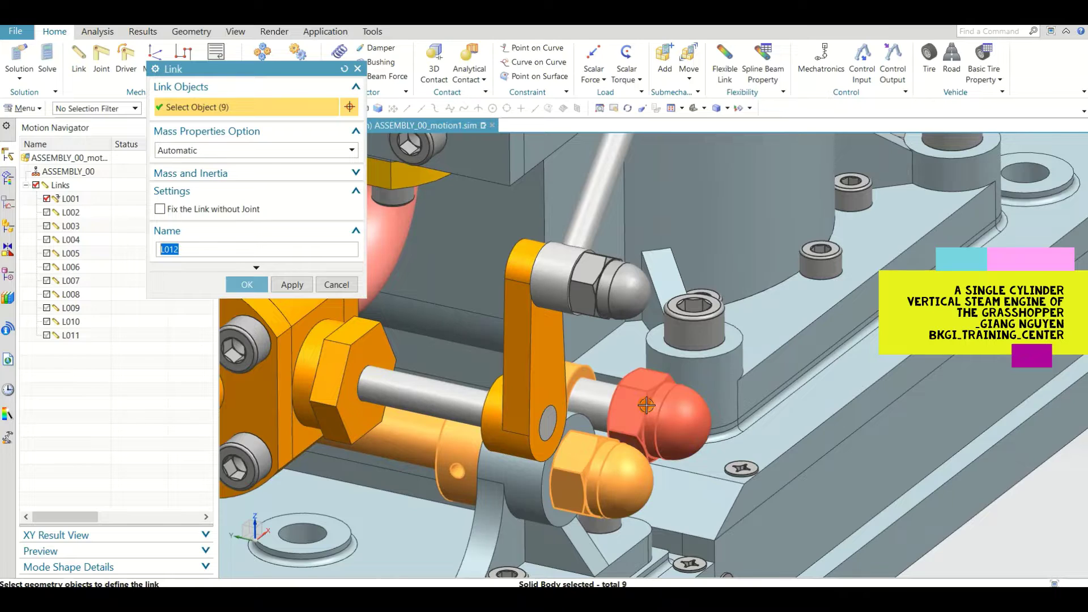
left_click(595, 395)
scroll(595, 395, "down", 4)
scroll(811, 396, "up", 3)
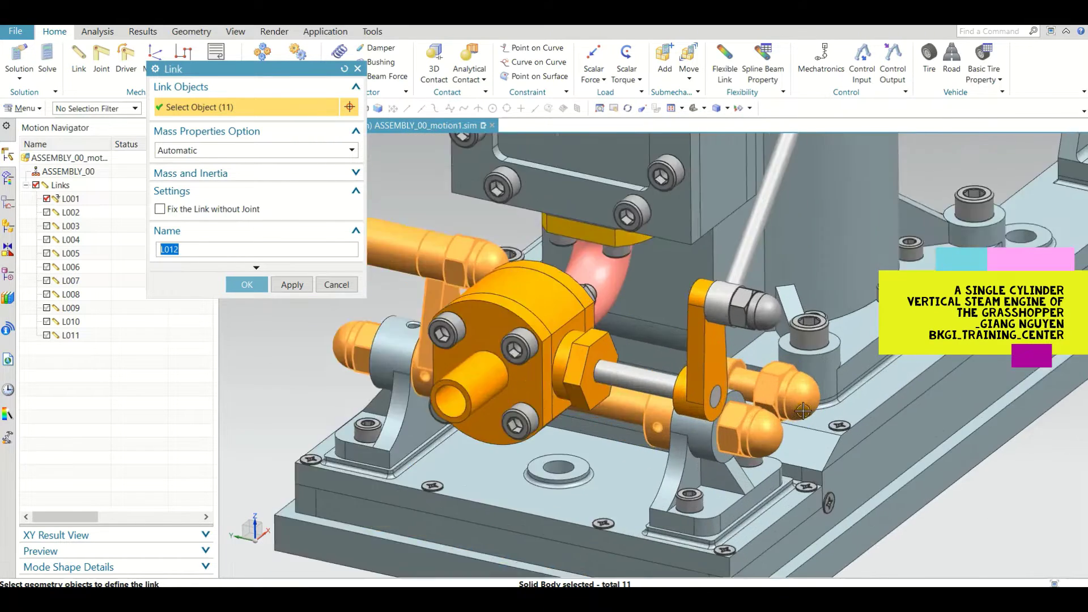
middle_click_drag(812, 396, 454, 355)
left_click(242, 280)
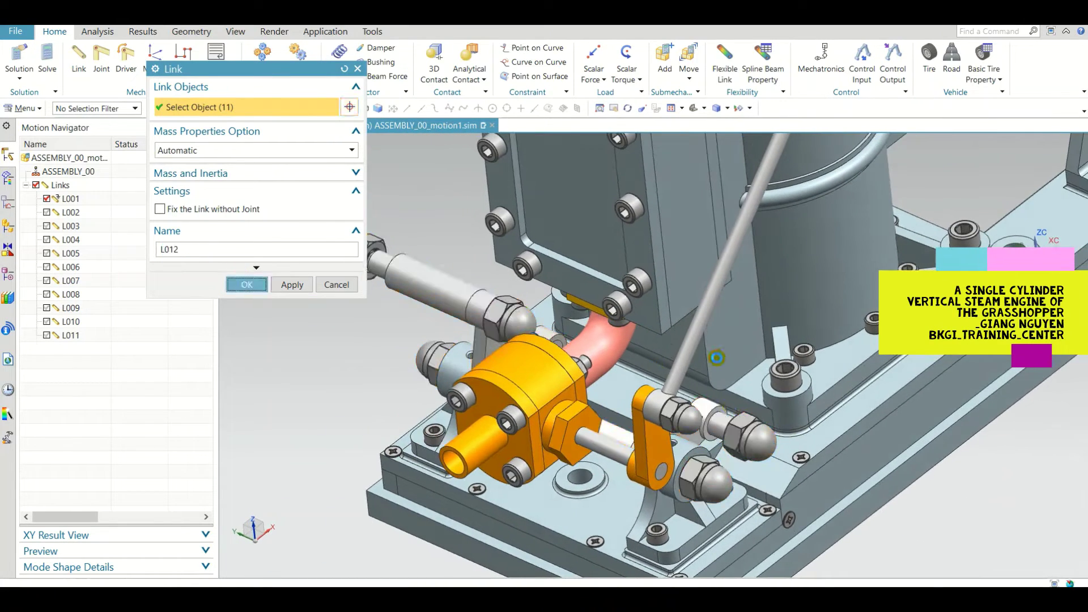
- Highlight link L012 in the model to check its bodies, and clear the selection
scroll(552, 462, "down", 5)
scroll(551, 462, "up", 6)
scroll(552, 461, "up", 2)
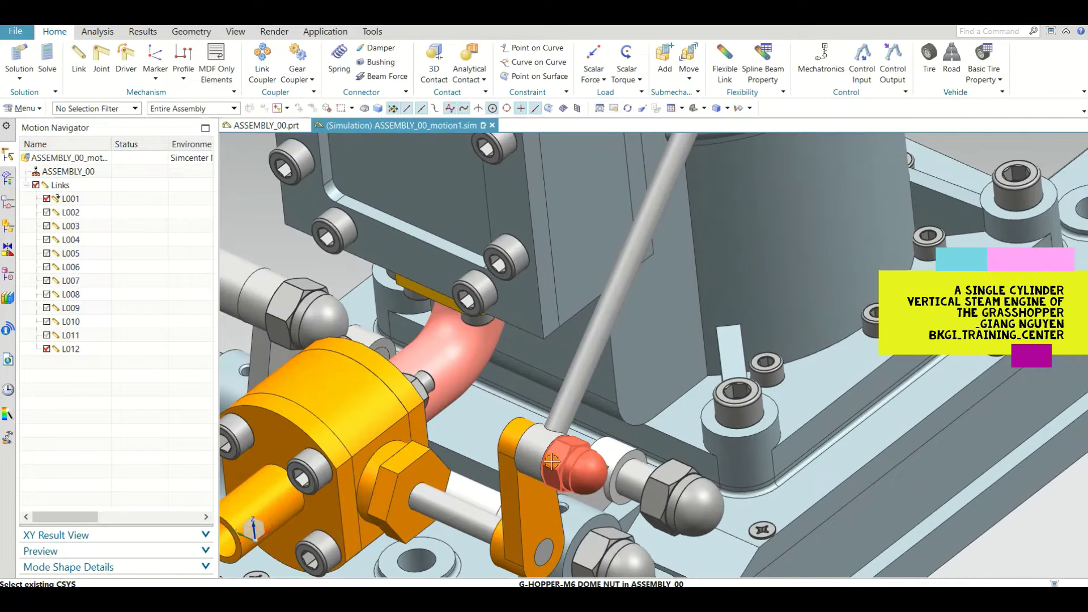
left_click(76, 349)
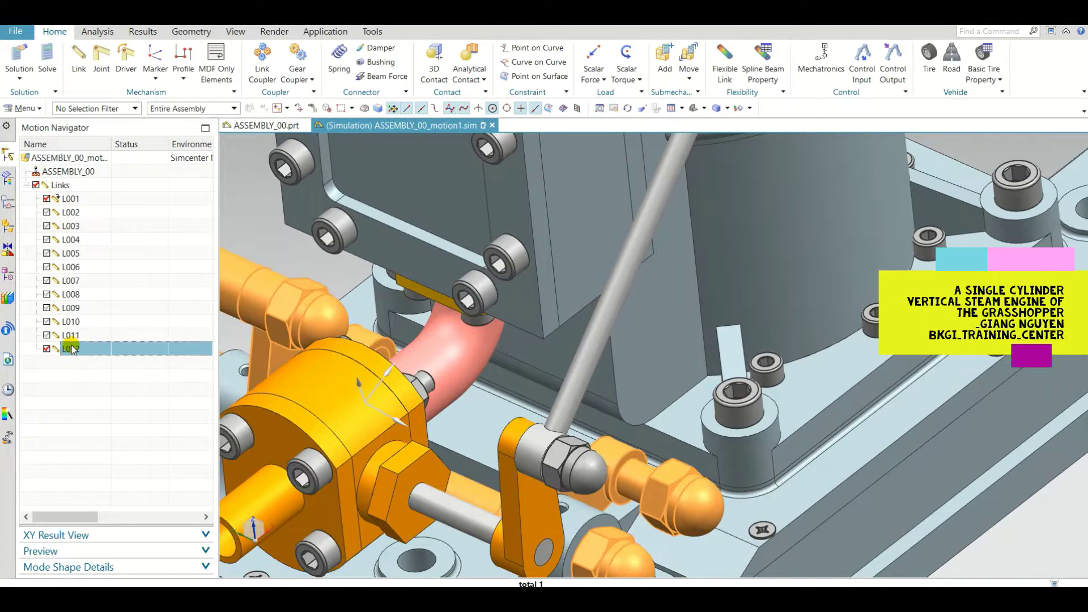
scroll(502, 368, "down", 3)
scroll(507, 443, "down", 2)
left_click(134, 406)
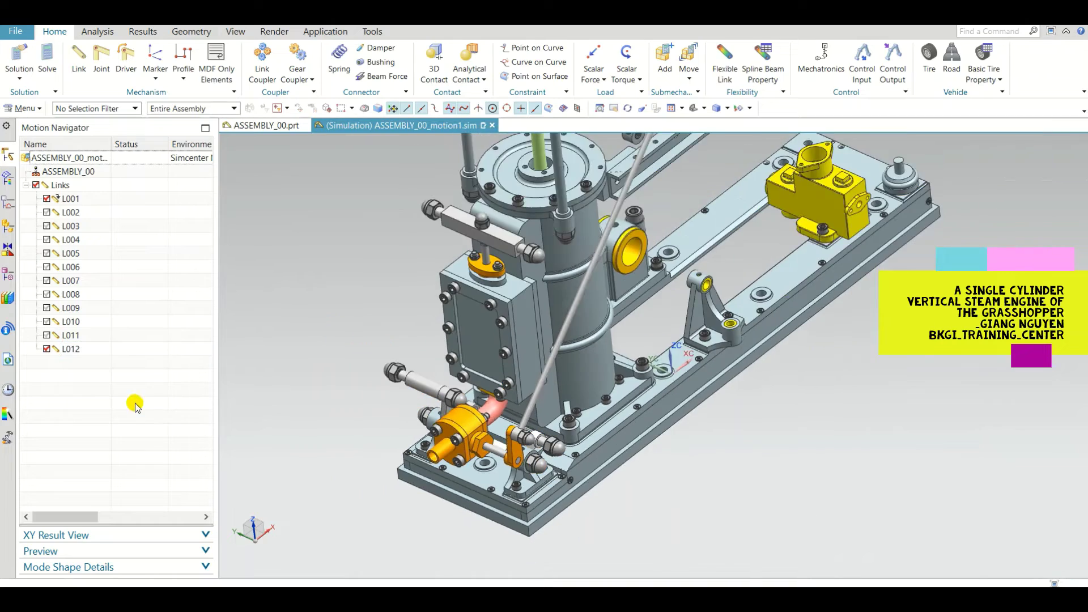
- Hide the fixed frame link L001 to expose the piston, piston rod and remaining unassigned bodies
scroll(528, 409, "down", 3)
middle_click_drag(558, 388, 561, 365)
scroll(560, 365, "down", 2)
scroll(524, 192, "up", 3)
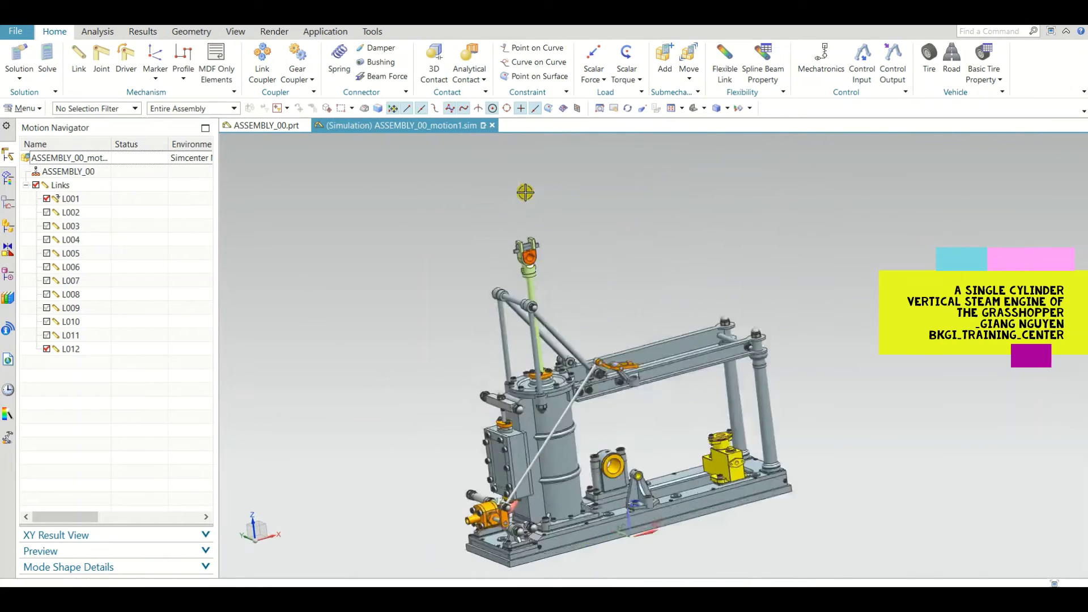
middle_click_drag(586, 289, 543, 323)
scroll(544, 323, "up", 2)
scroll(543, 323, "down", 2)
scroll(561, 279, "up", 3)
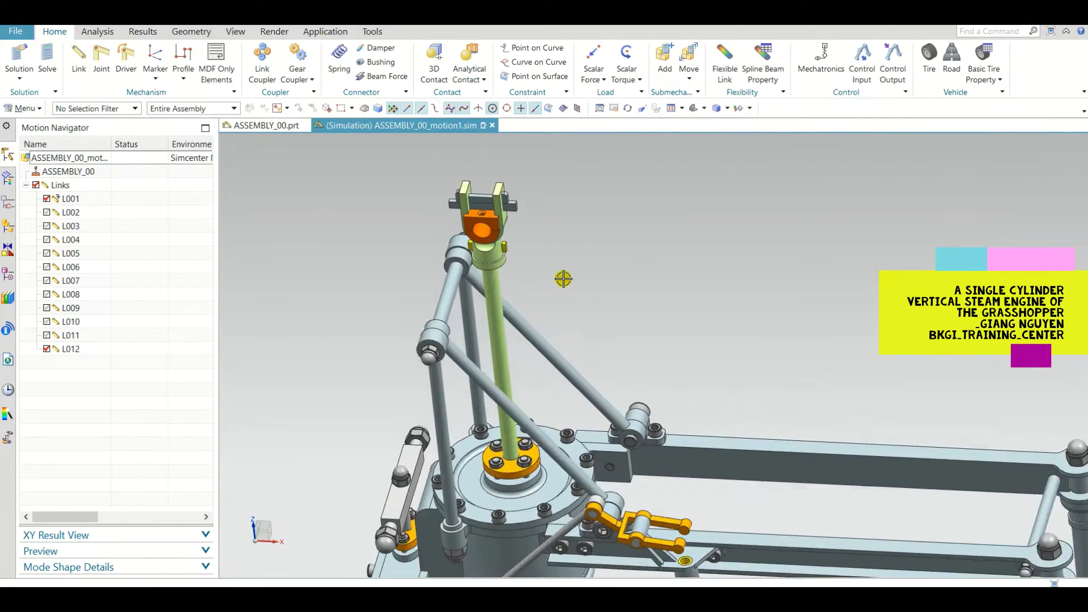
middle_click_drag(561, 279, 583, 246)
scroll(583, 245, "down", 2)
scroll(488, 165, "up", 3)
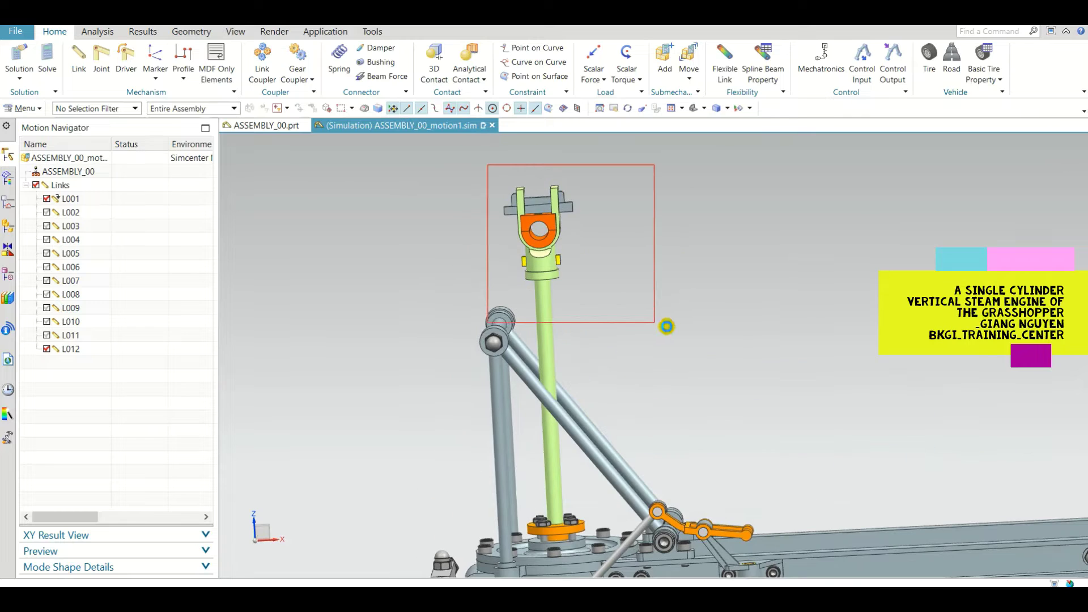
left_click(47, 198)
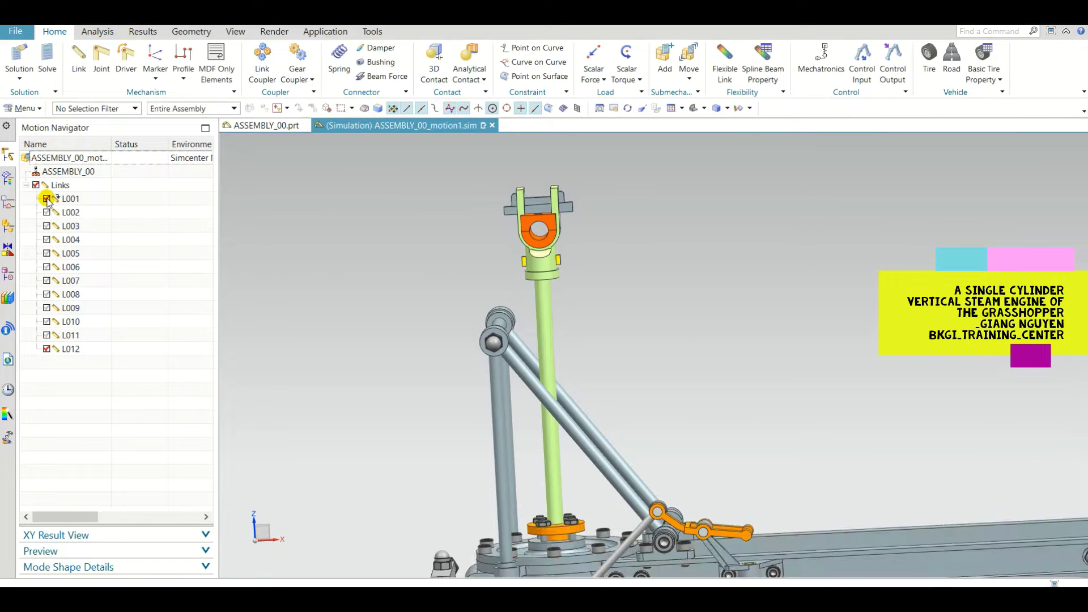
left_click(47, 199)
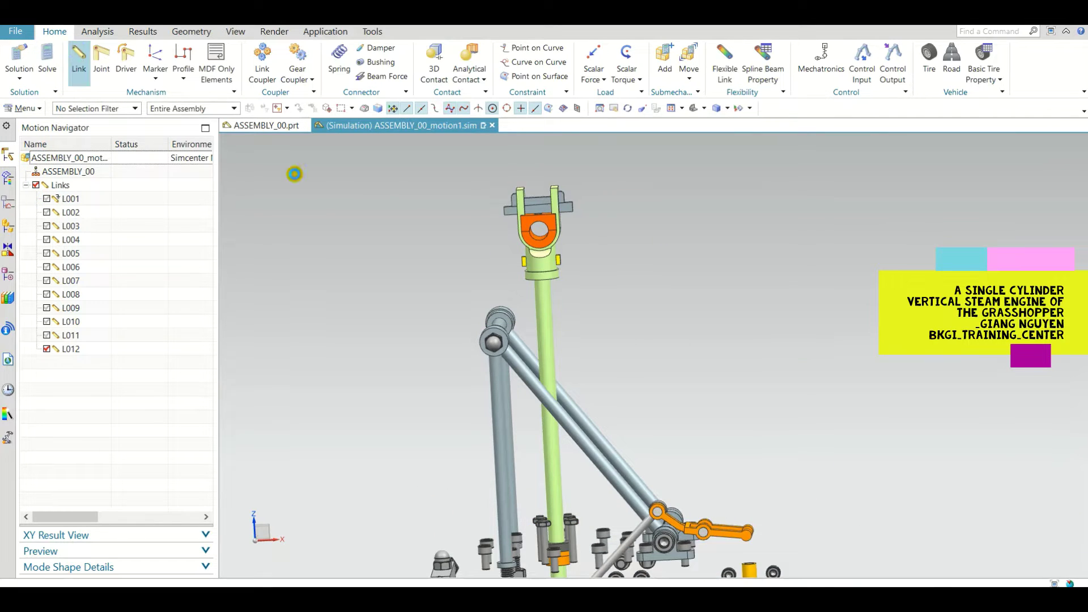
- Start a new link with the six crosshead bodies at the top of the piston rod and the rod itself
left_click_drag(627, 302, 626, 303)
scroll(575, 178, "up", 3)
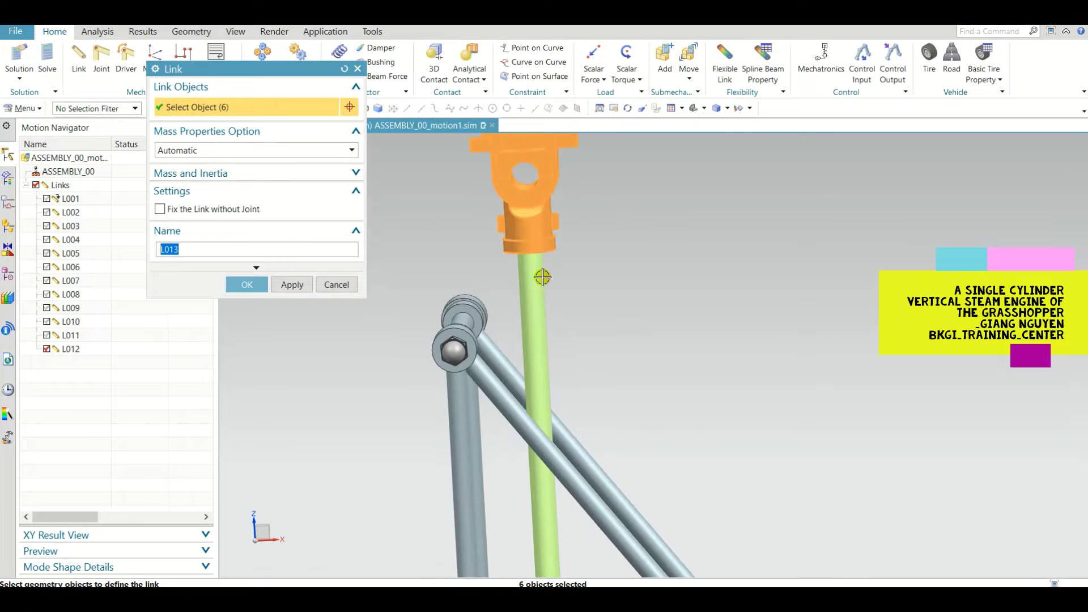
scroll(606, 255, "down", 3)
scroll(561, 289, "up", 3)
scroll(561, 289, "up", 5)
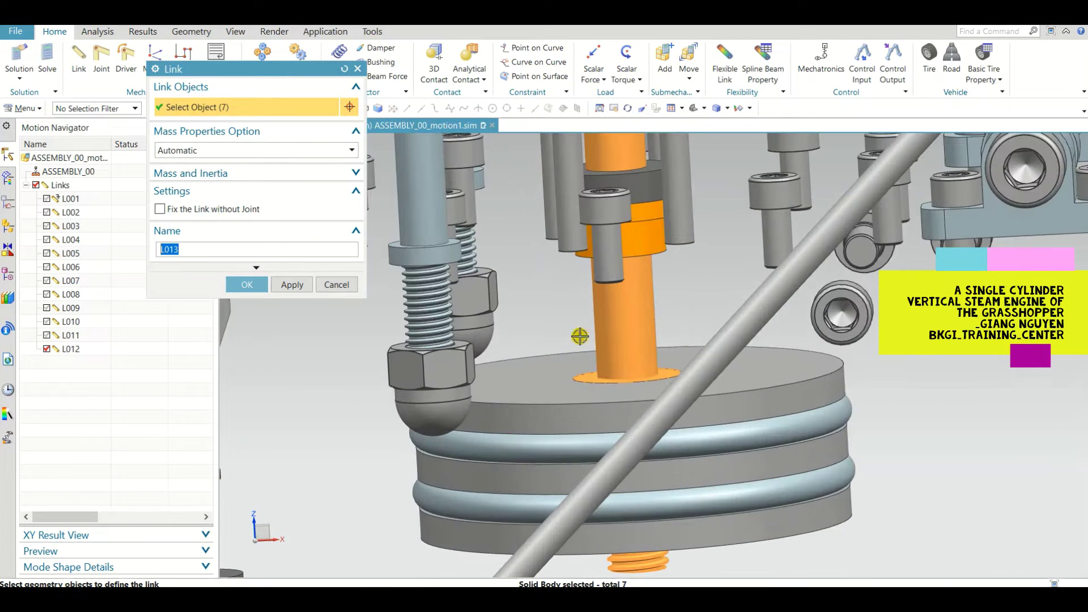
- Add the piston and its two rings to the selection and create the piston link
left_click(550, 396)
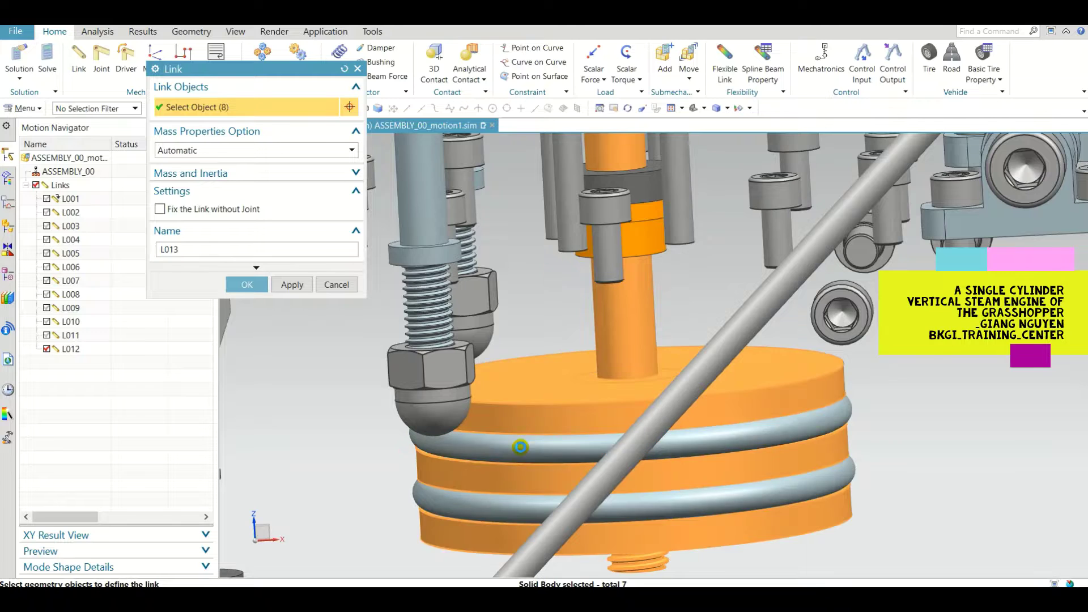
left_click(519, 447)
left_click(487, 502)
scroll(491, 425, "down", 5)
left_click(245, 284)
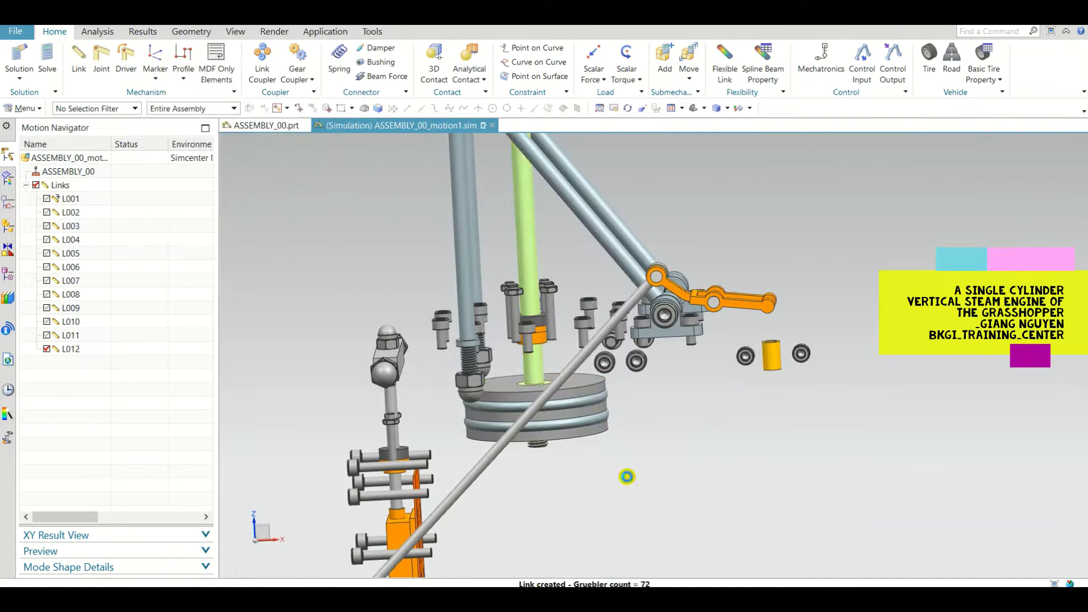
- Hide links L012 and L013 in the model
left_click(46, 362)
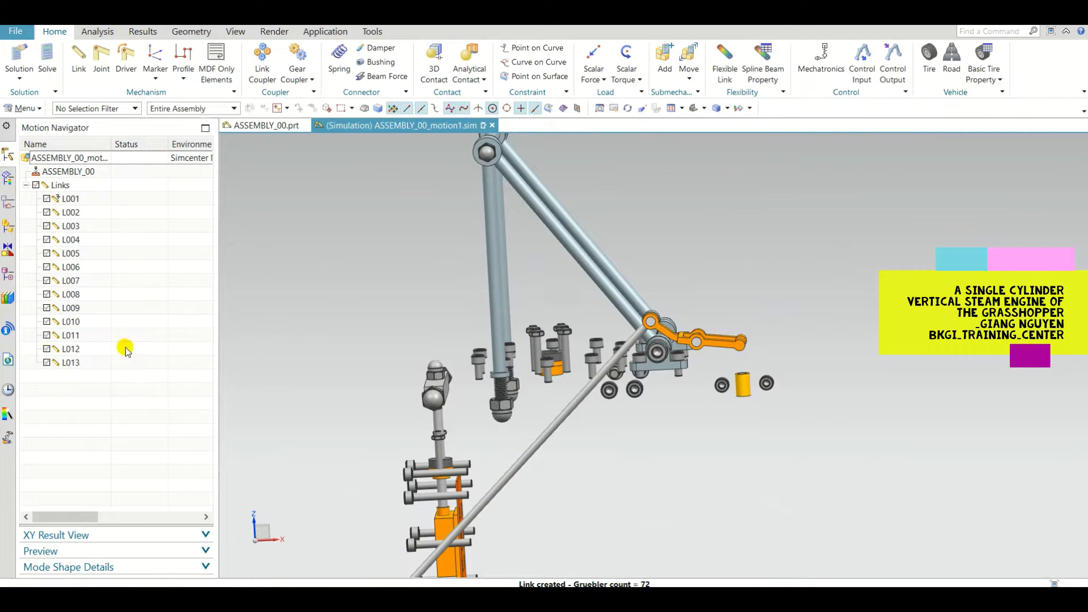
scroll(457, 343, "down", 5)
middle_click_drag(508, 396, 530, 406)
scroll(427, 399, "up", 4)
scroll(458, 434, "down", 1)
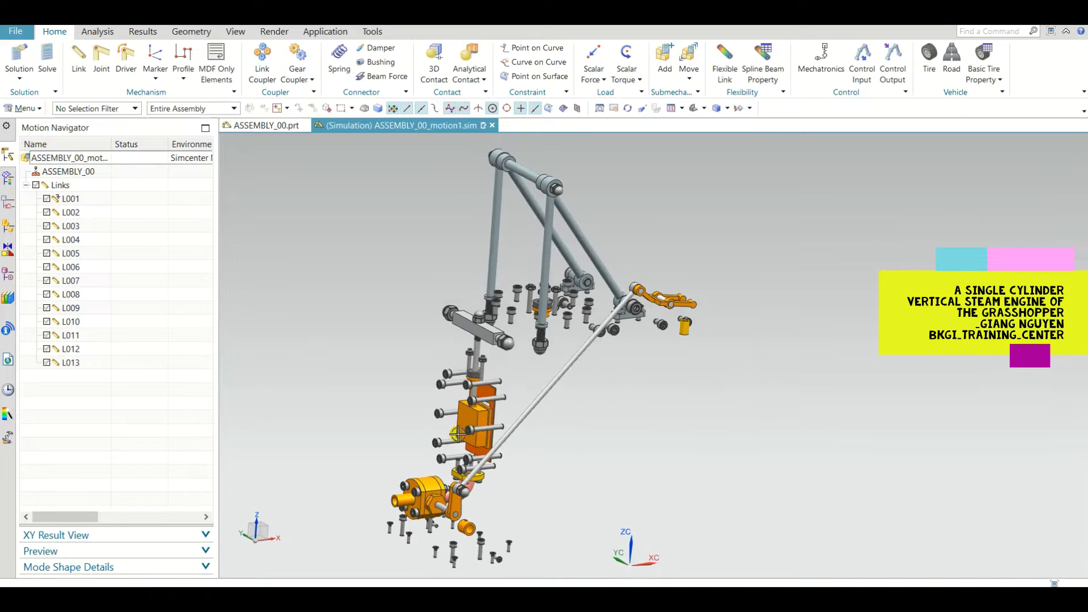
- Create a link from the valve rod crossbar, its three dome nuts, the vertical valve rod and the slide valve block
scroll(530, 325, "up", 5)
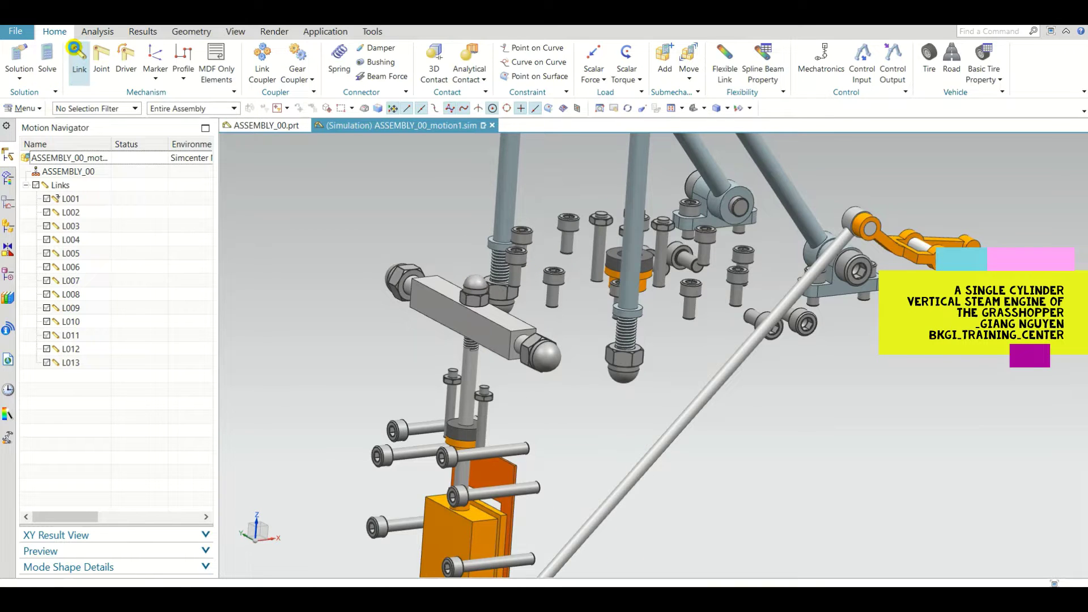
scroll(405, 290, "up", 1)
left_click(418, 284)
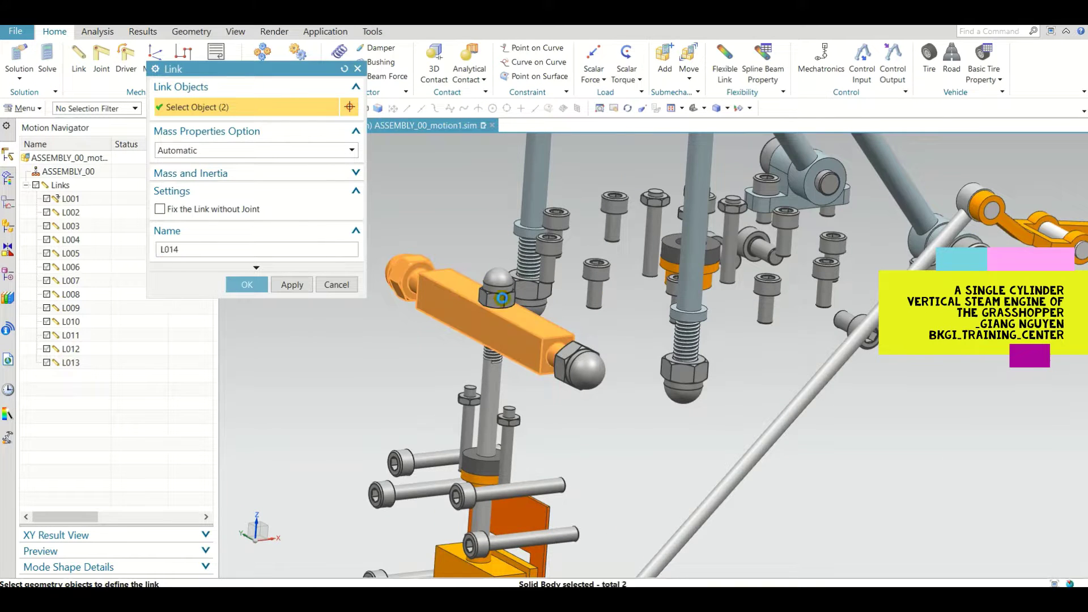
left_click(491, 370)
scroll(491, 371, "down", 3)
scroll(483, 481, "up", 4)
left_click(475, 482)
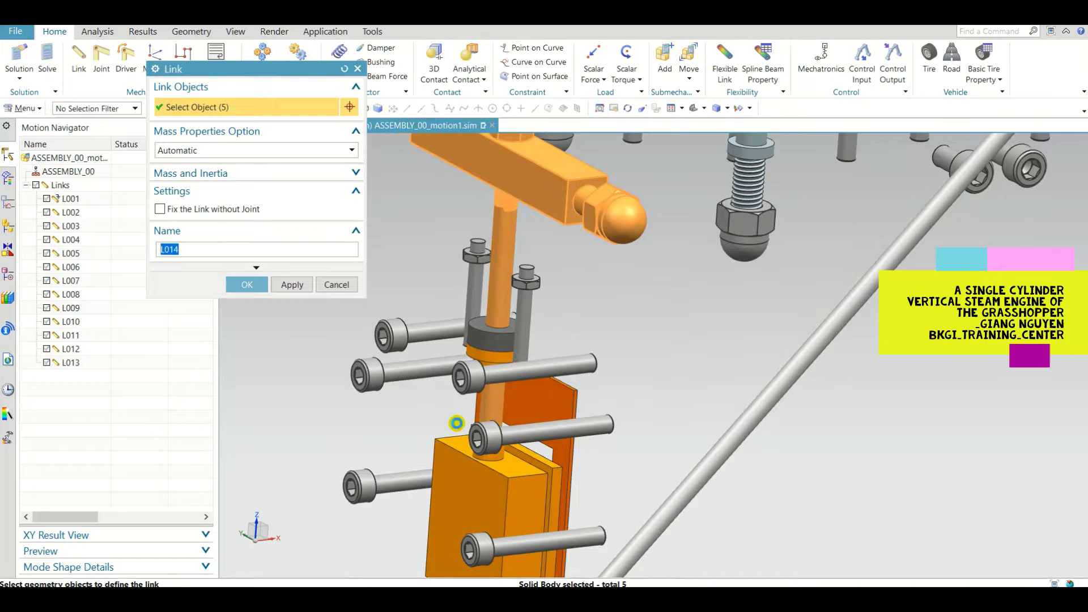
scroll(458, 397, "down", 5)
left_click(249, 284)
- Check link L013's bodies against the unassigned parts, and hide links L013 and L014
scroll(587, 419, "down", 3)
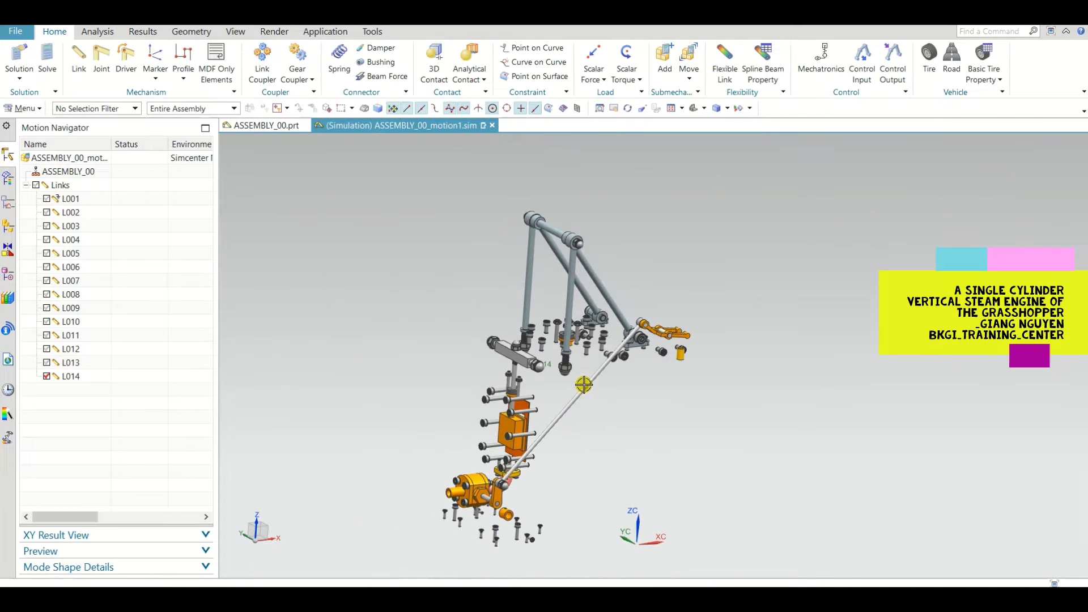
middle_click_drag(590, 370, 598, 450)
scroll(592, 365, "up", 2)
scroll(594, 366, "down", 2)
scroll(598, 453, "up", 2)
scroll(598, 452, "down", 2)
middle_click_drag(501, 540, 612, 463)
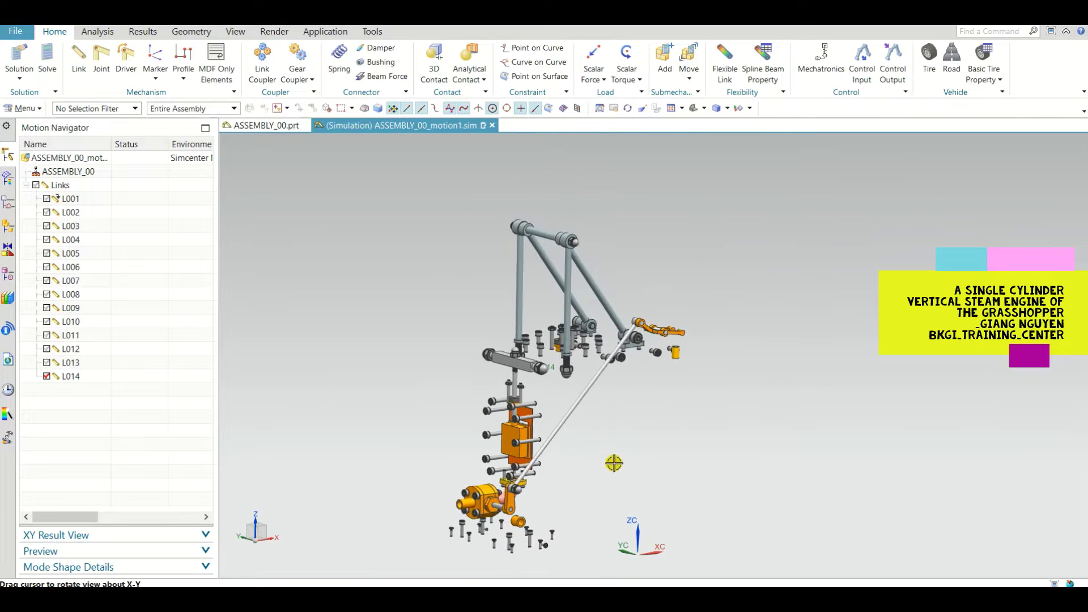
scroll(612, 463, "down", 2)
scroll(552, 507, "up", 2)
left_click(47, 362)
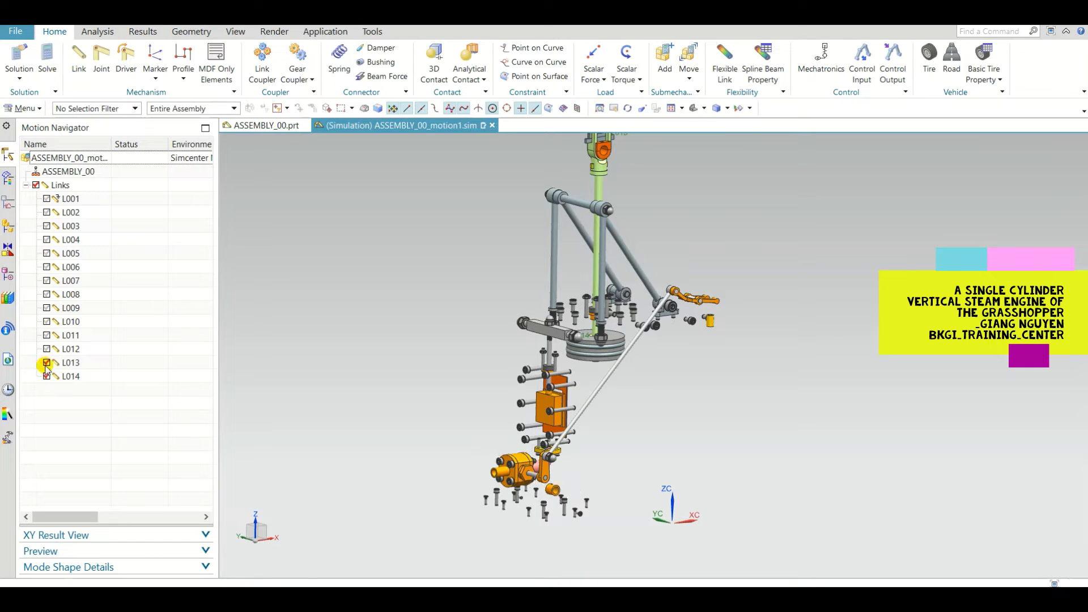
- Add all the remaining visible bodies to the fixed link L001
scroll(691, 389, "down", 2)
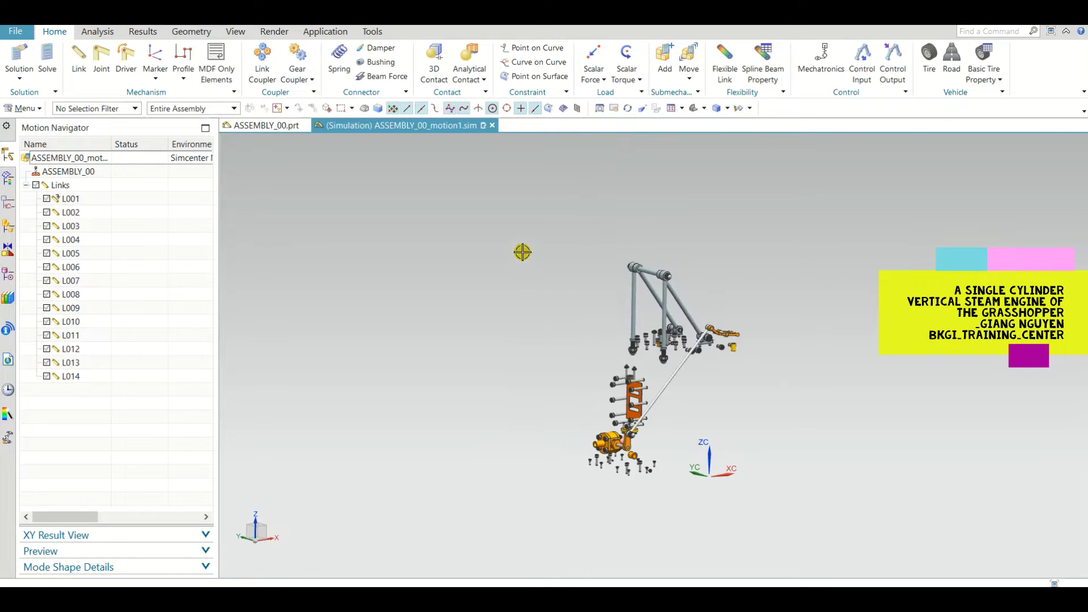
left_click_drag(543, 226, 835, 451)
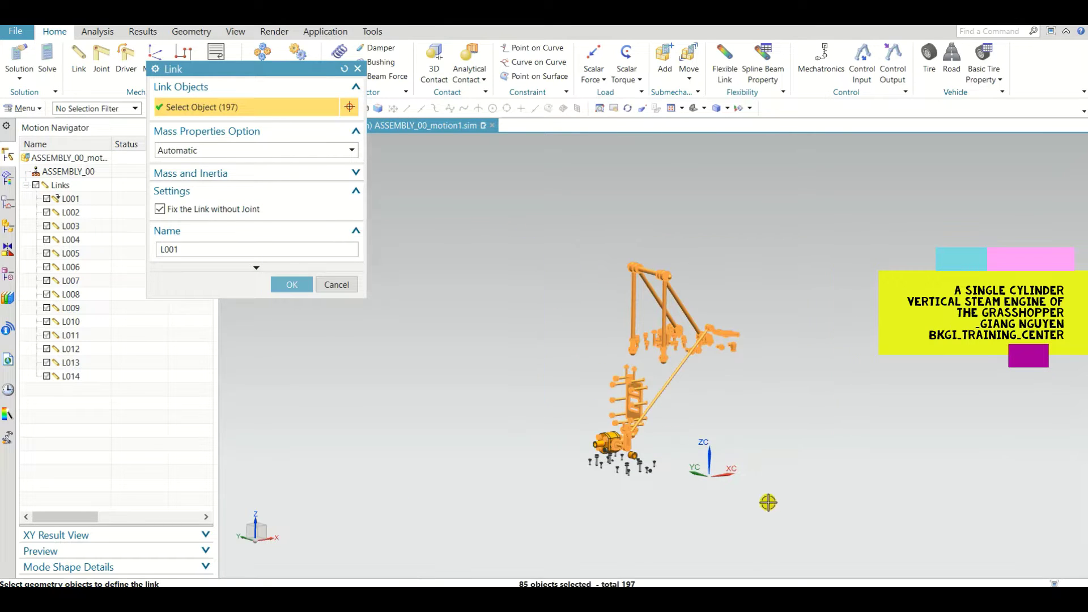
left_click(303, 281)
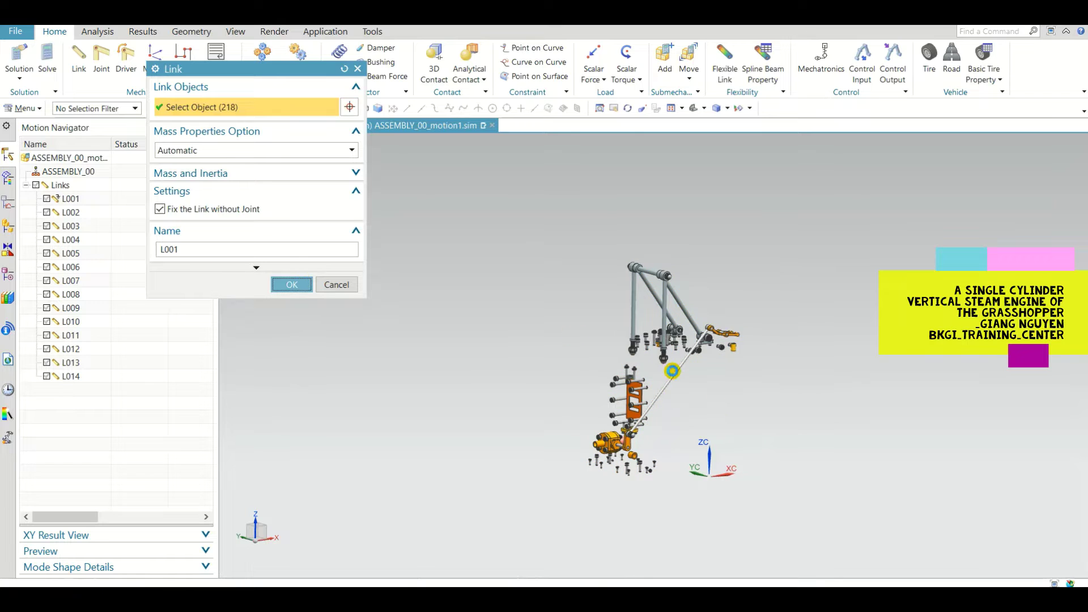
scroll(685, 432, "up", 3)
scroll(684, 432, "down", 1)
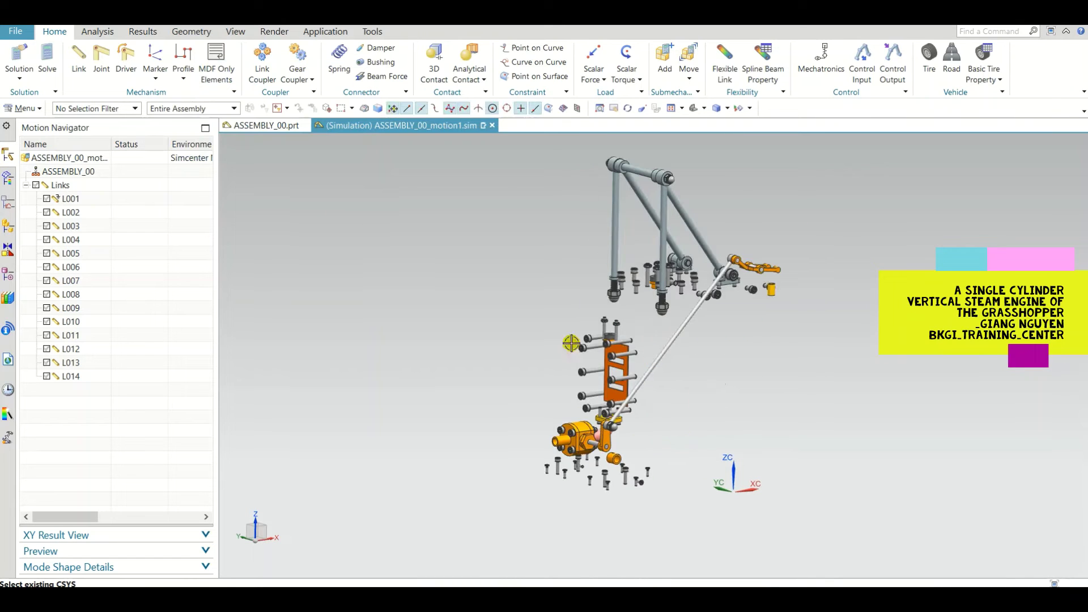
- Display links L001 to L014 again in the model
left_click(47, 213)
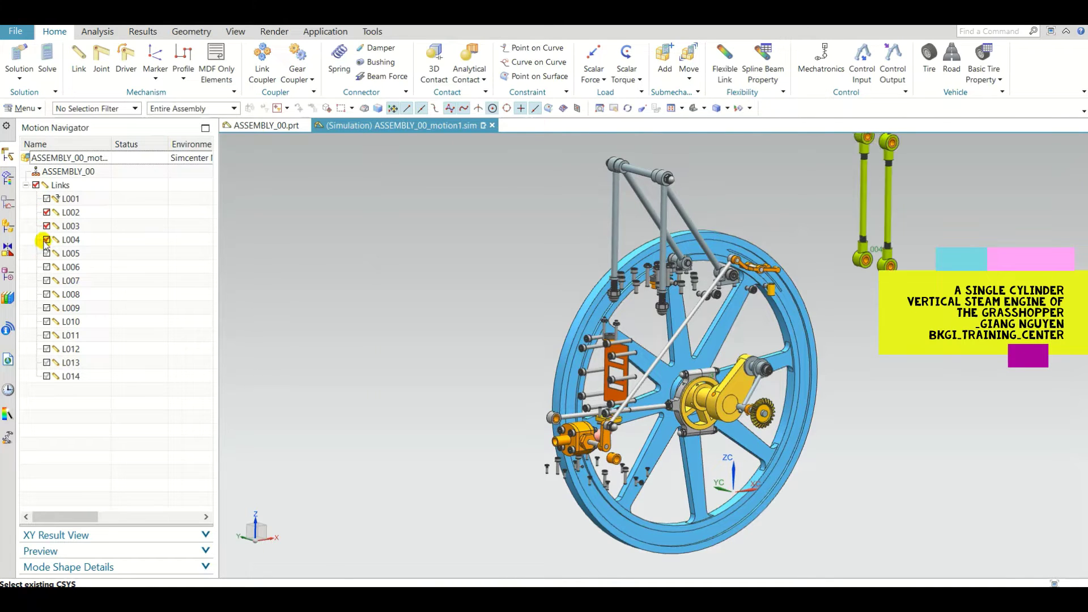
left_click(47, 199)
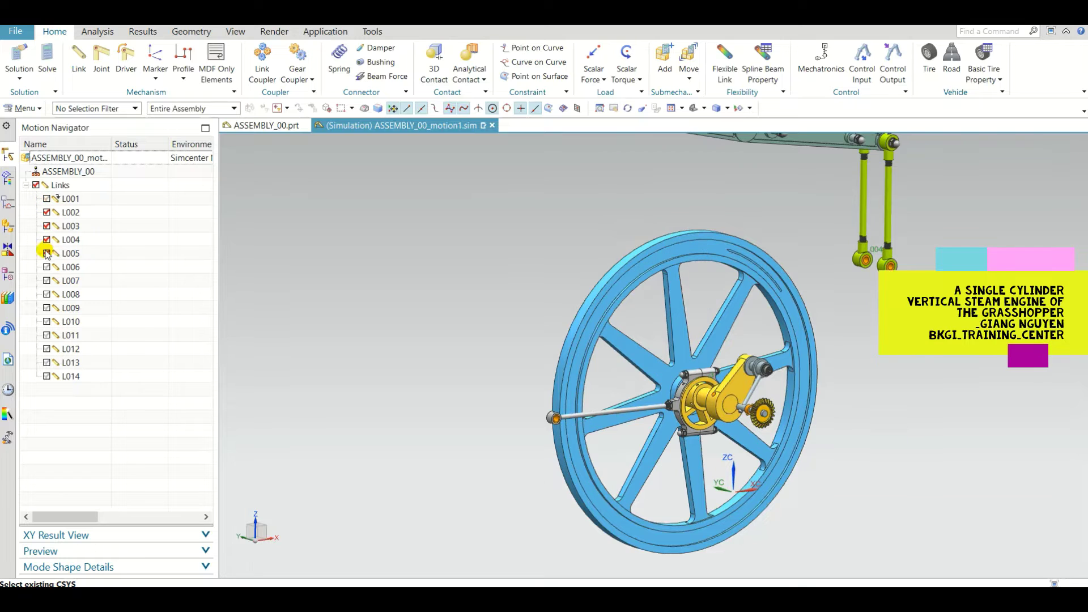
left_click(46, 322)
left_click(47, 336)
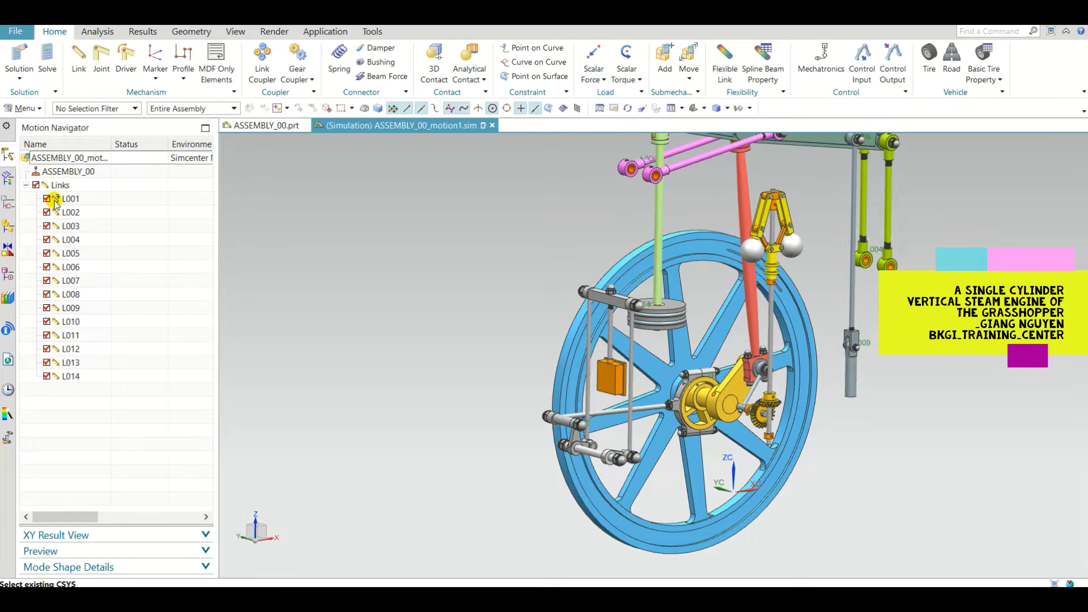
- Start a revolute joint with the crankshaft link L002 as the action link, centred on the shaft's circular end at the flywheel hub
scroll(594, 317, "down", 3)
scroll(708, 294, "up", 3)
scroll(708, 294, "down", 4)
middle_click_drag(691, 300, 802, 309)
scroll(632, 355, "up", 5)
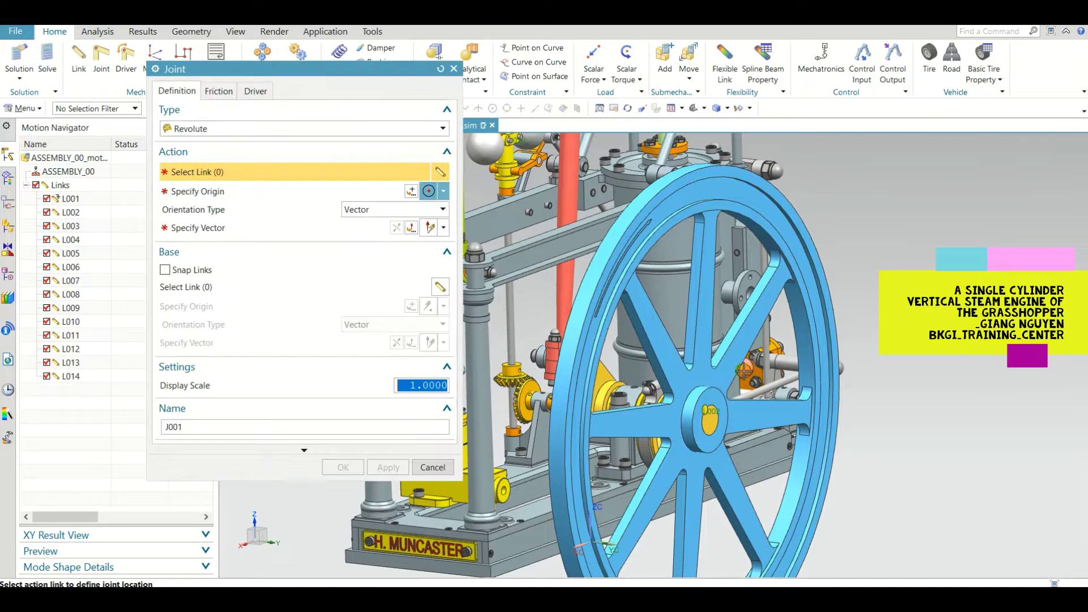
left_click(235, 129)
left_click(238, 138)
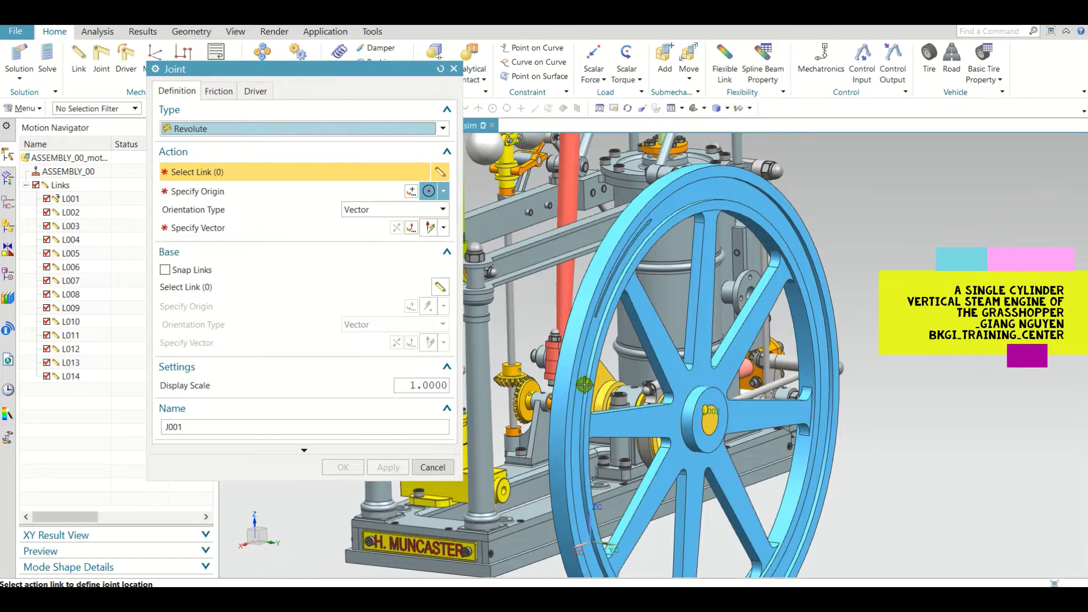
scroll(722, 388, "up", 4)
scroll(722, 388, "up", 2)
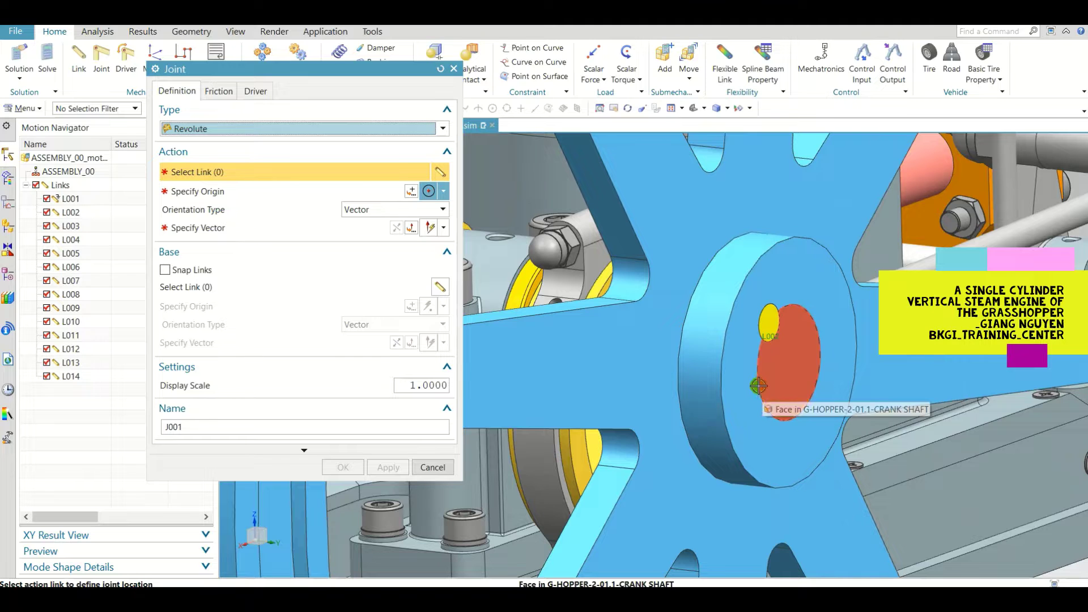
left_click(758, 385)
scroll(758, 385, "up", 2)
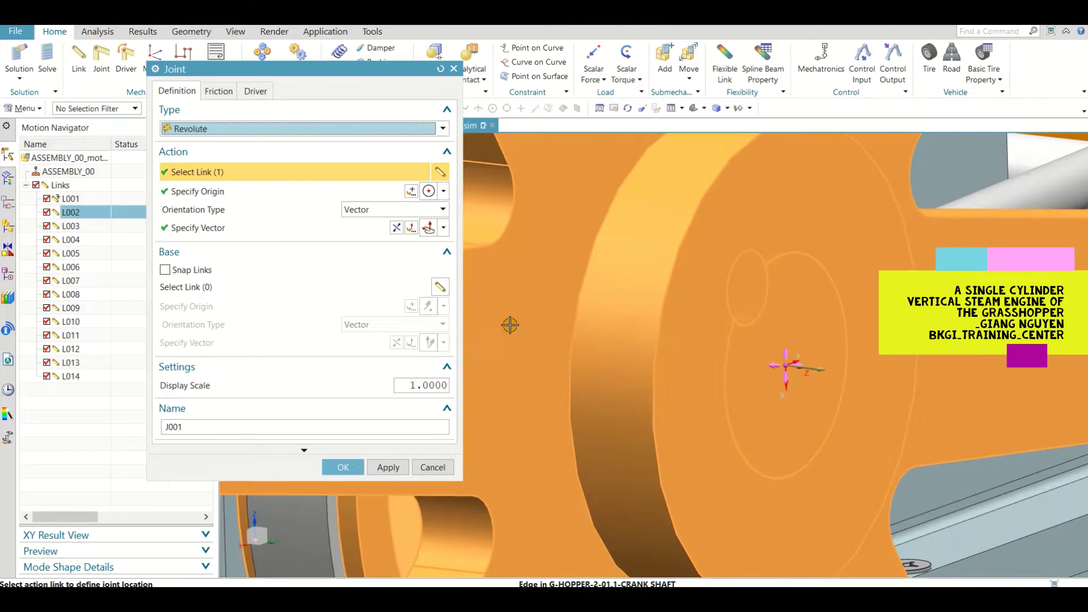
- Assign the fixed engine frame as the joint's base link and create the crankshaft's revolute joint
left_click(215, 295)
scroll(687, 274, "down", 5)
left_click(607, 494)
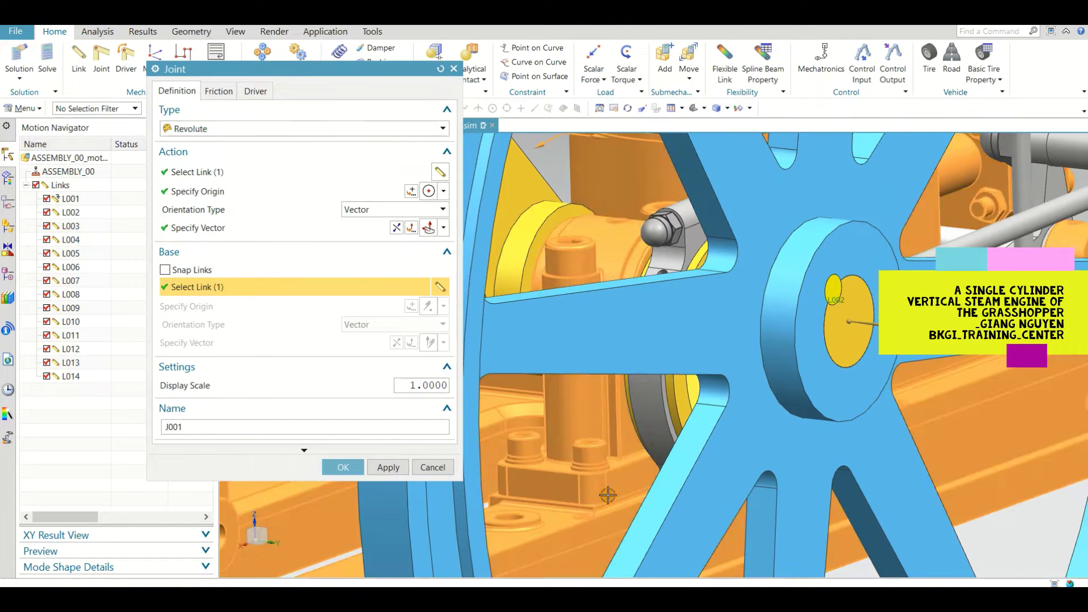
scroll(608, 495, "down", 3)
left_click(343, 467)
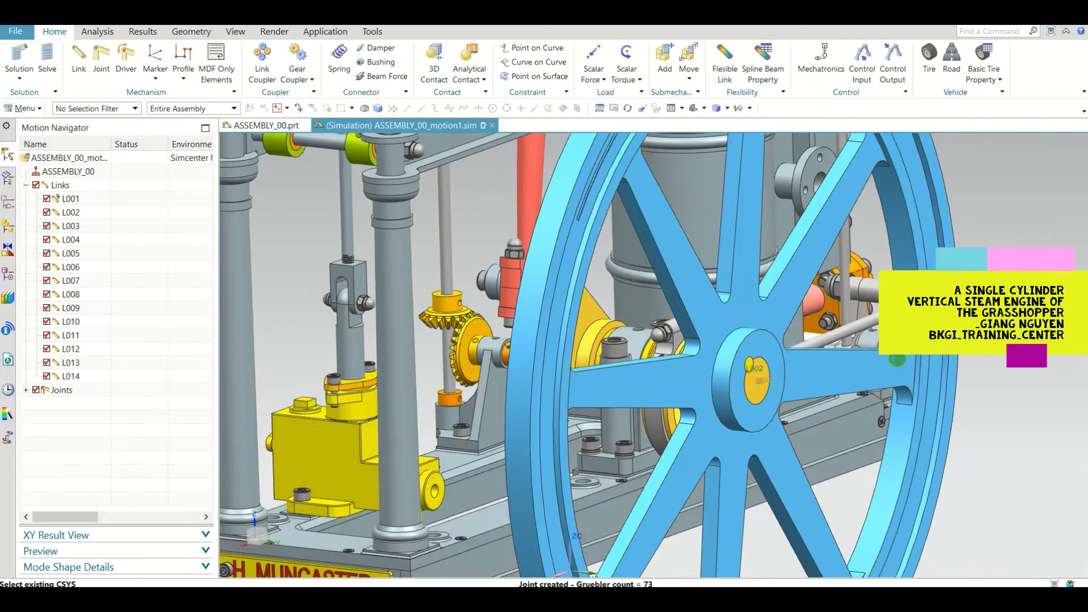
- Create a revolute joint with the eccentric strap's circular edge as the action link and the yellow eccentric on the crankshaft as base
scroll(897, 359, "down", 1)
middle_click_drag(572, 363, 706, 404)
scroll(706, 404, "up", 1)
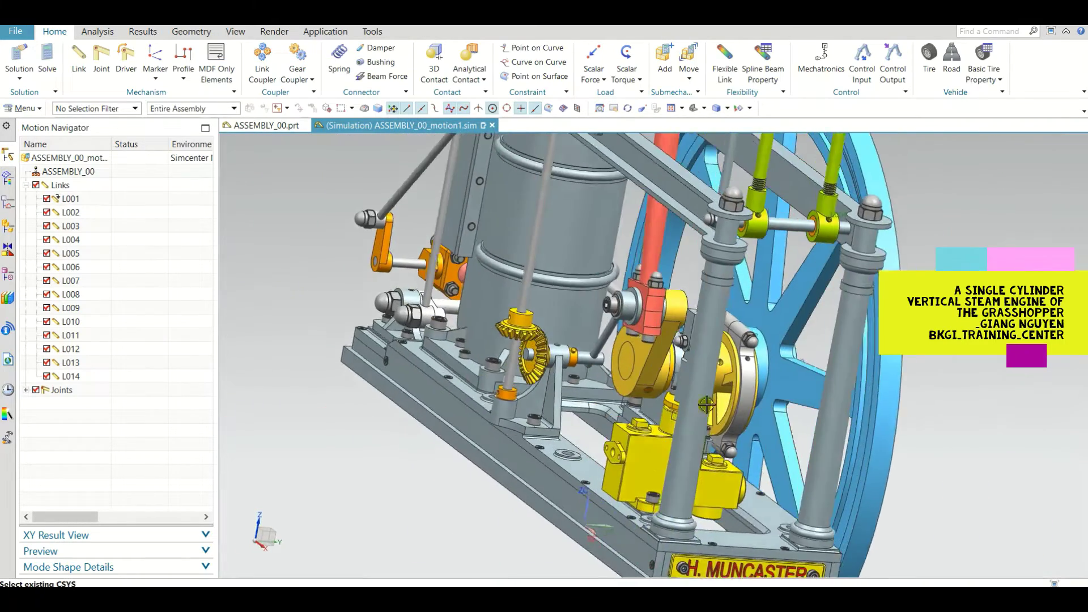
scroll(731, 354, "up", 5)
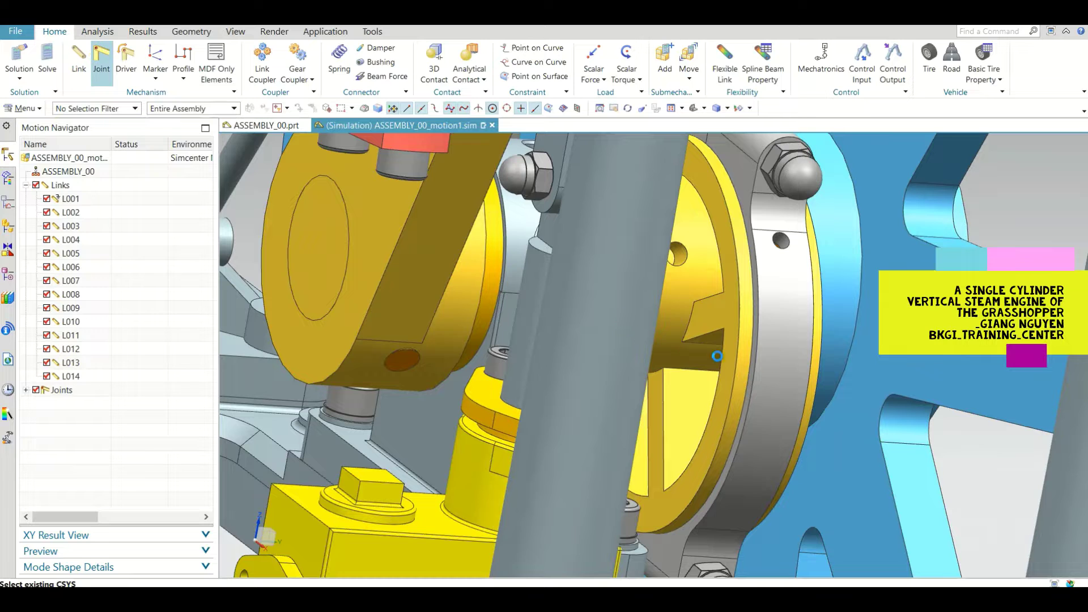
scroll(756, 357, "up", 4)
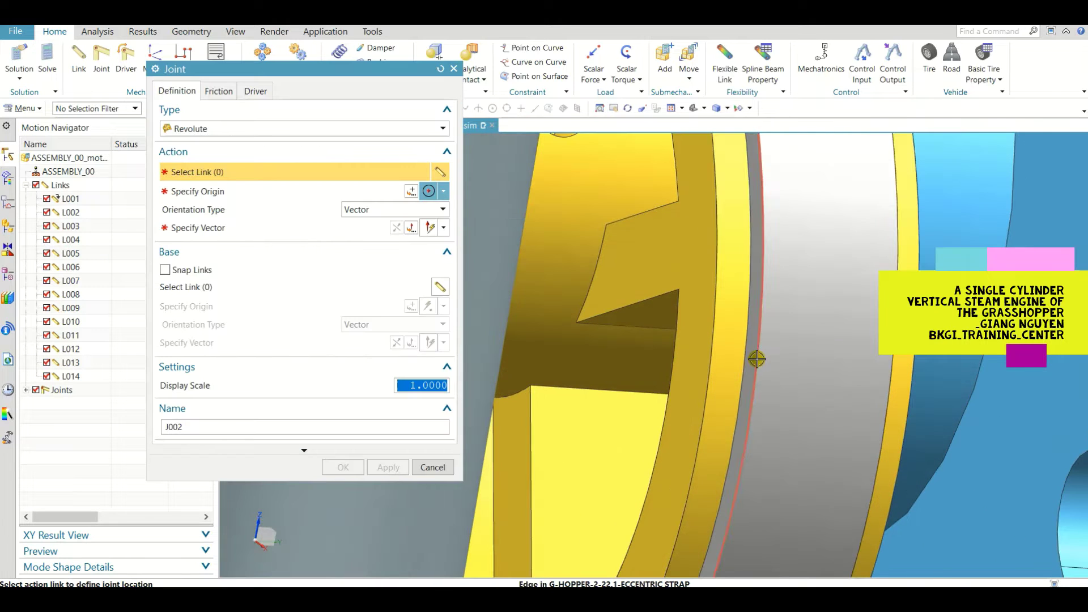
left_click(757, 360)
left_click(210, 287)
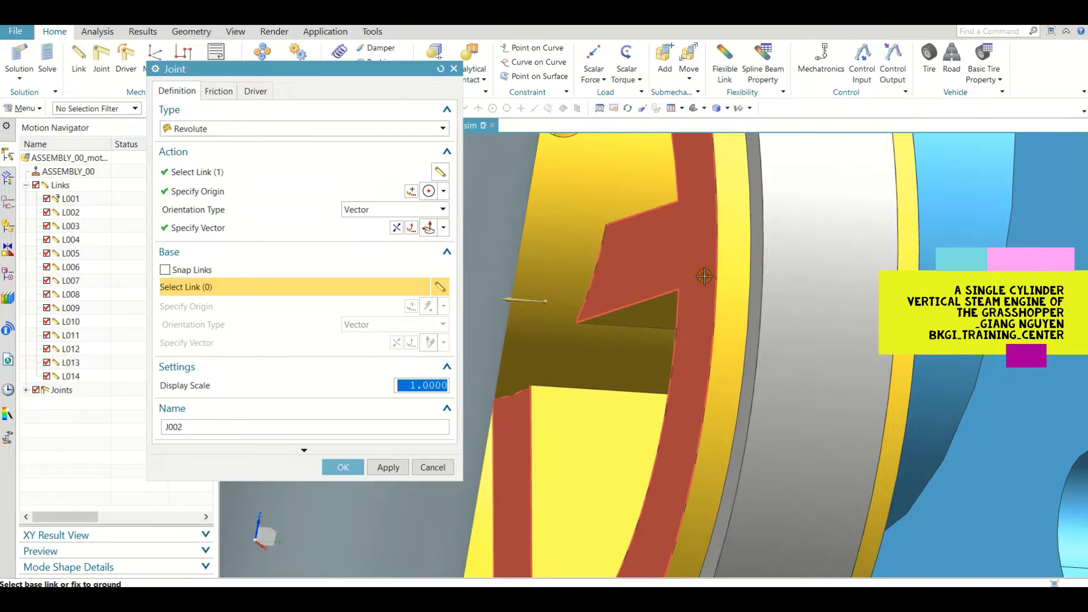
left_click(704, 276)
scroll(651, 310, "down", 3)
scroll(626, 326, "down", 2)
left_click(343, 467)
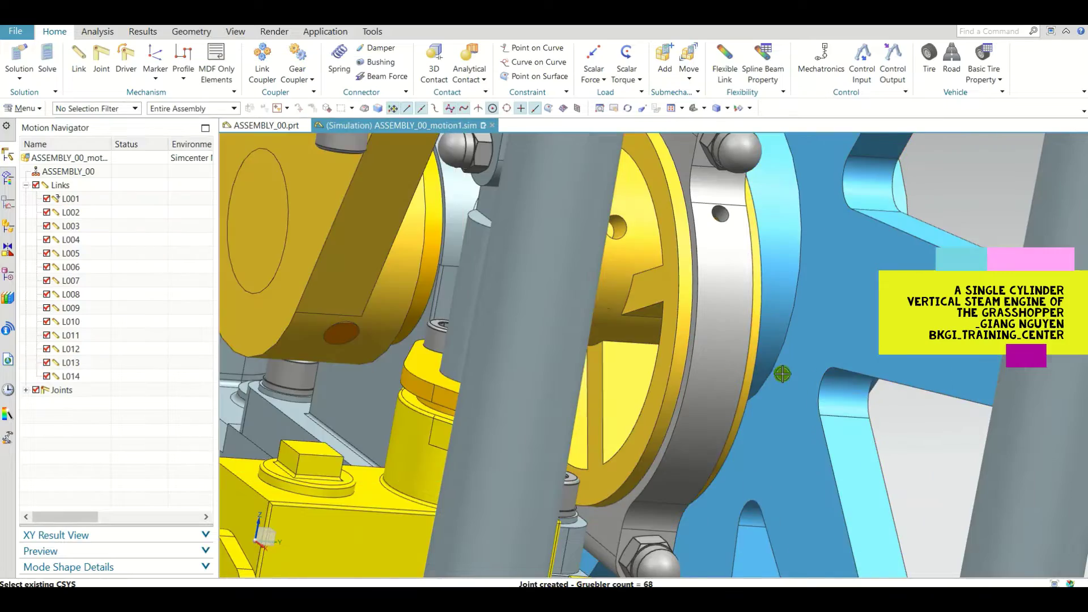
- Create a revolute joint at the crank pin with crankshaft link L002 as action link and connecting rod L007 as base
scroll(782, 374, "down", 5)
mouse_move(782, 375)
middle_mouse_down()
mouse_move(700, 365)
mouse_move(731, 388)
mouse_move(807, 380)
mouse_move(779, 379)
middle_mouse_up()
scroll(609, 201, "up", 6)
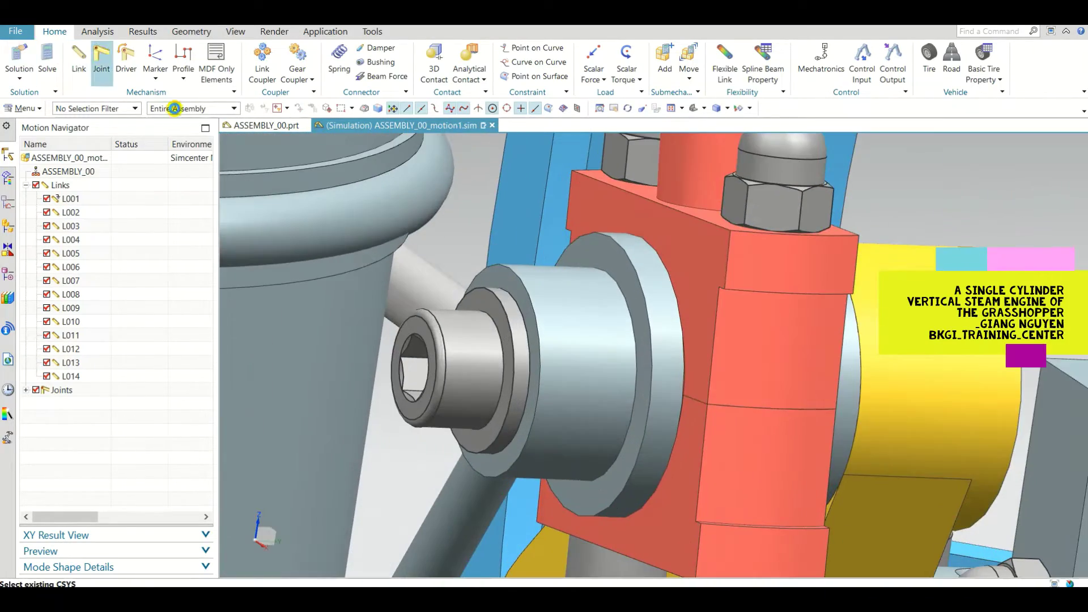
scroll(641, 379, "up", 3)
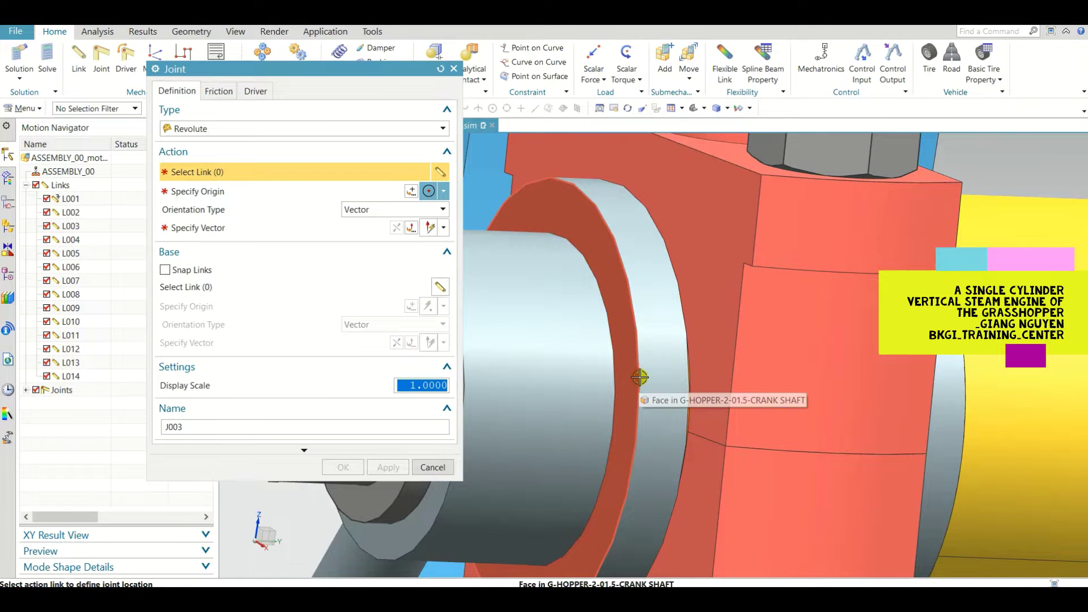
left_click(640, 377)
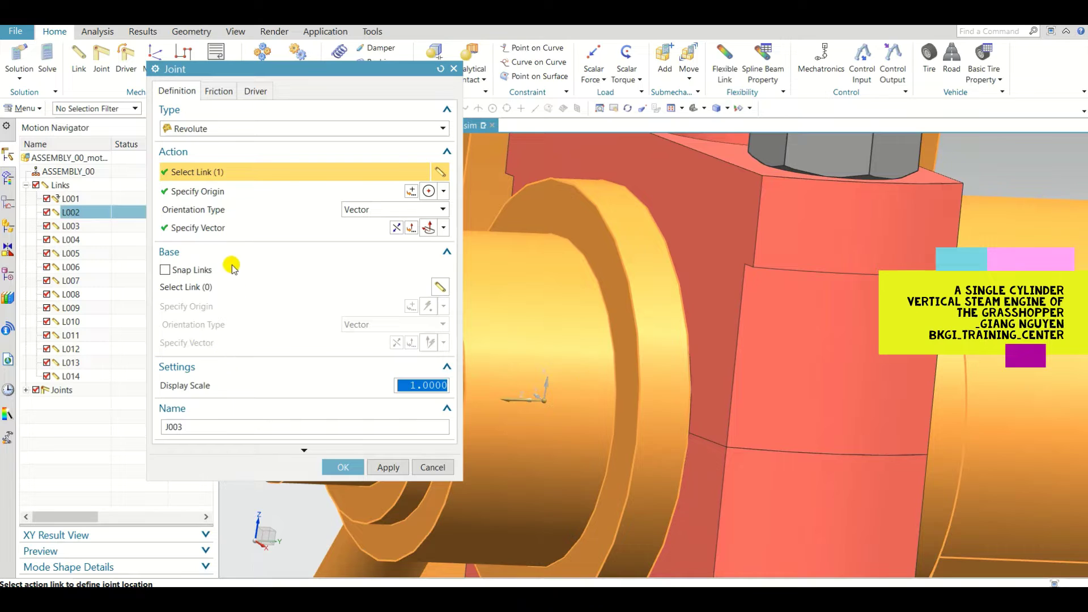
left_click(238, 286)
left_click(639, 292)
scroll(639, 291, "down", 3)
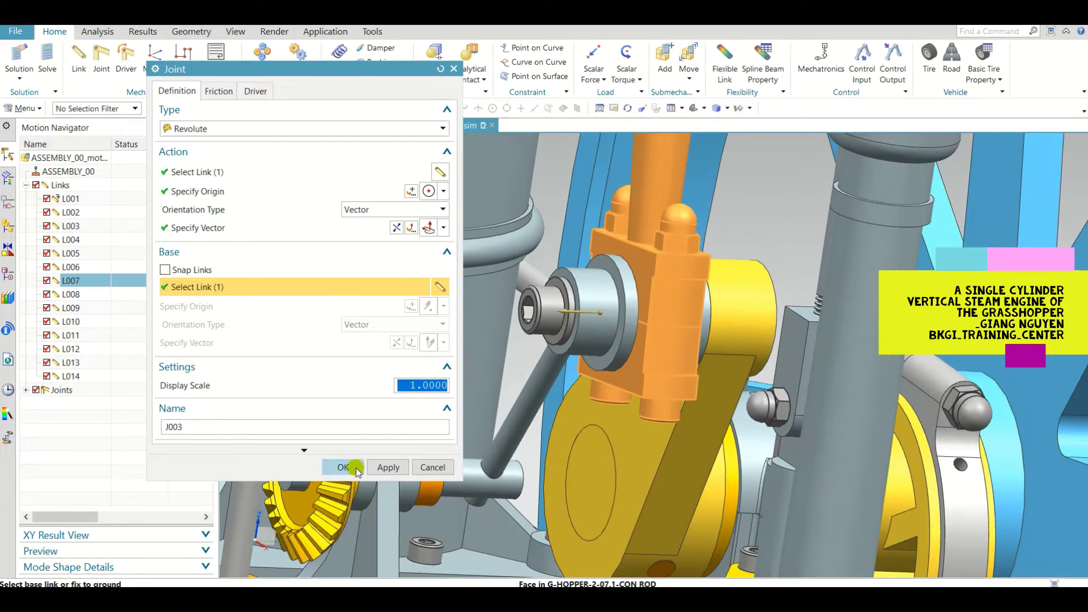
left_click(343, 467)
- Create a revolute joint at the eccentric strap rod's far end, with the strap as action link and the valve rocking shaft as base
scroll(661, 426, "down", 4)
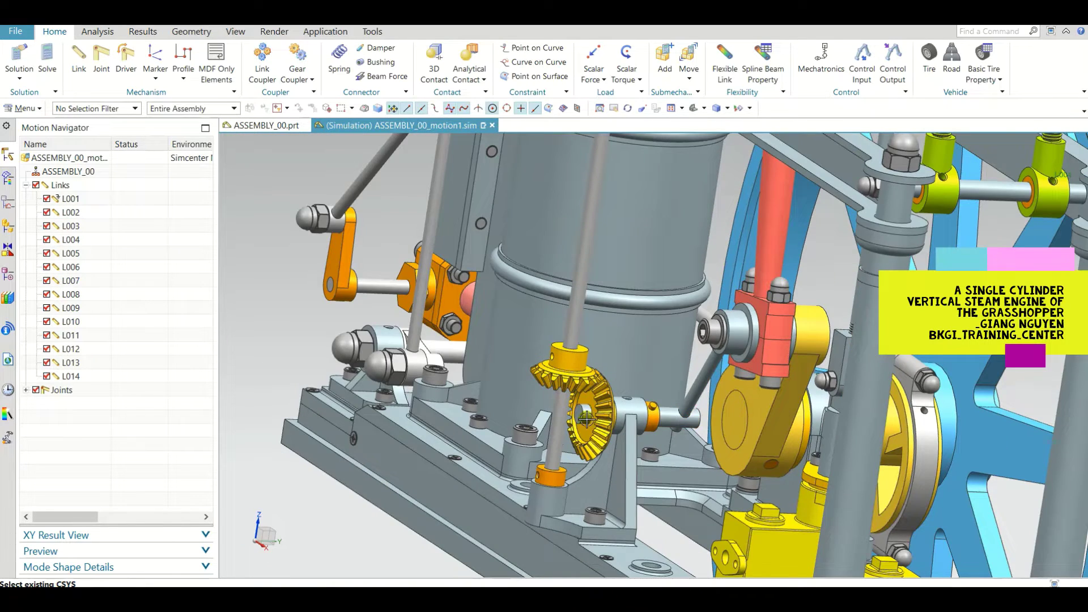
scroll(587, 418, "down", 5)
middle_click_drag(586, 418, 685, 420)
scroll(706, 393, "down", 2)
middle_click_drag(770, 377, 710, 441)
scroll(710, 441, "up", 6)
scroll(711, 441, "up", 4)
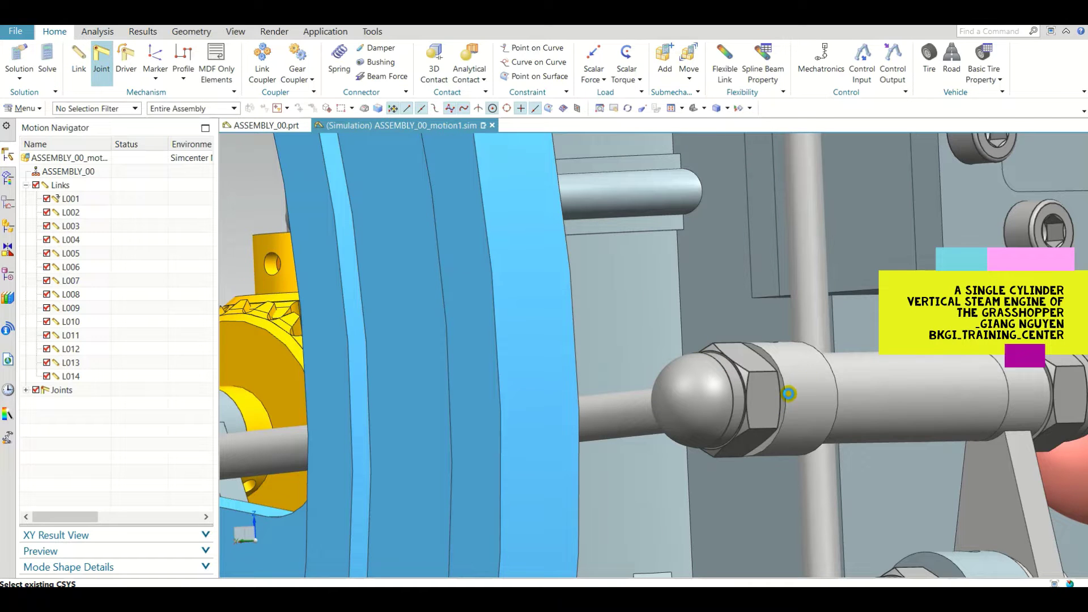
scroll(784, 399, "up", 2)
left_click(787, 399)
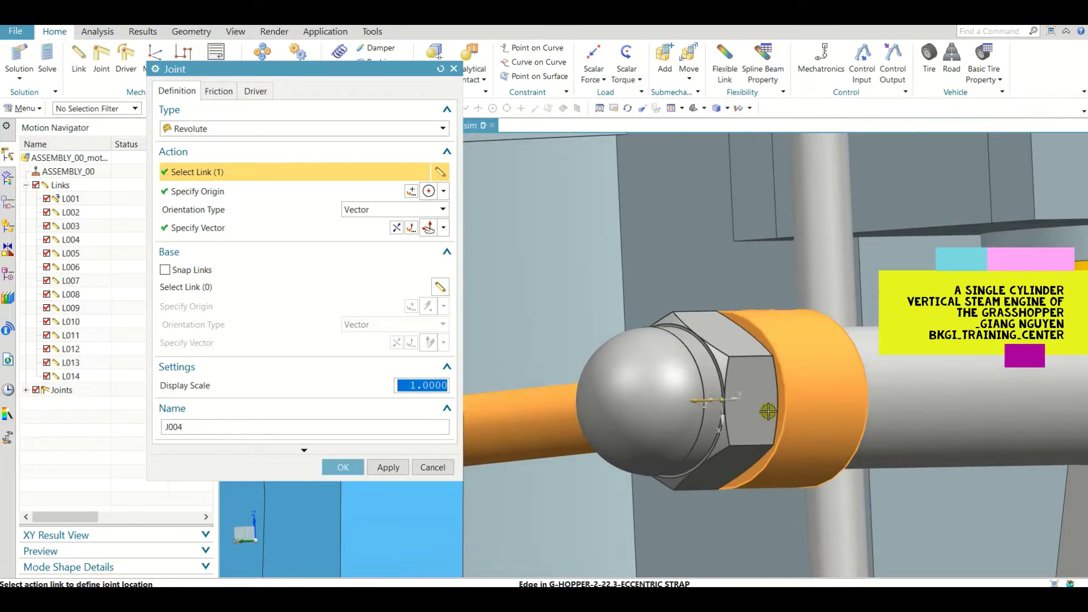
left_click(250, 286)
scroll(736, 363, "down", 3)
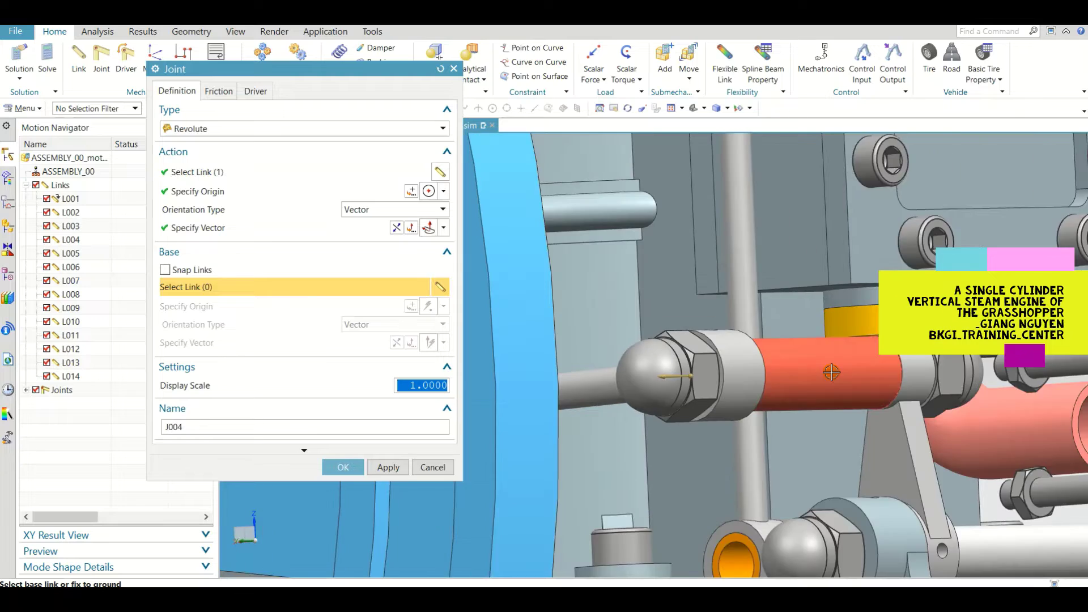
left_click(745, 360)
scroll(745, 360, "up", 2)
left_click(342, 467)
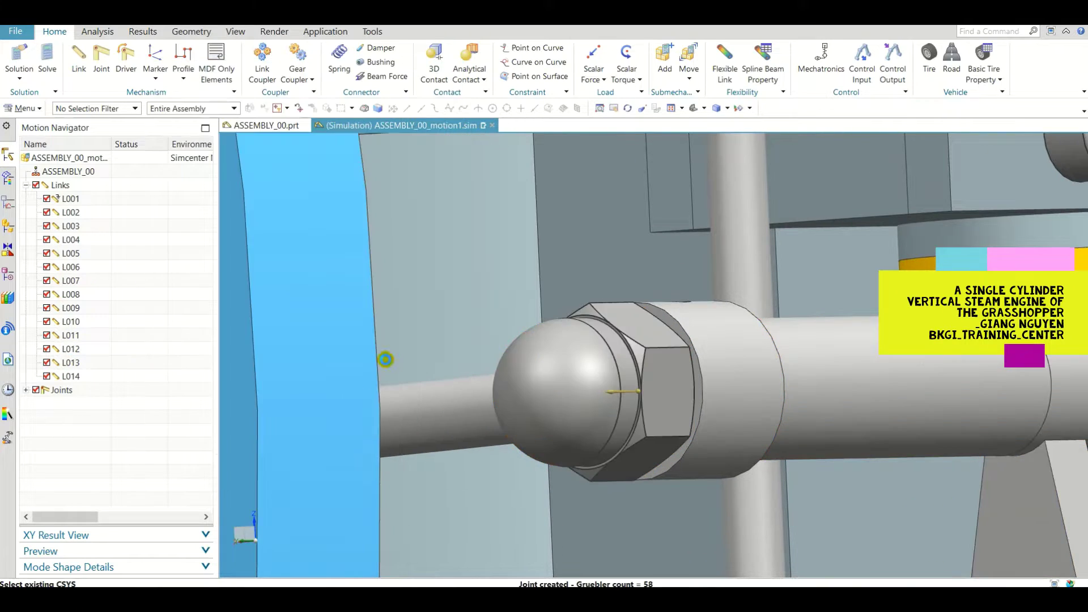
- Create a revolute joint between valve rocking shaft L012 and fixed frame L001, centred on the shaft's circular edge beside the bearing bracket
scroll(536, 312, "up", 2)
middle_click_drag(536, 312, 545, 357)
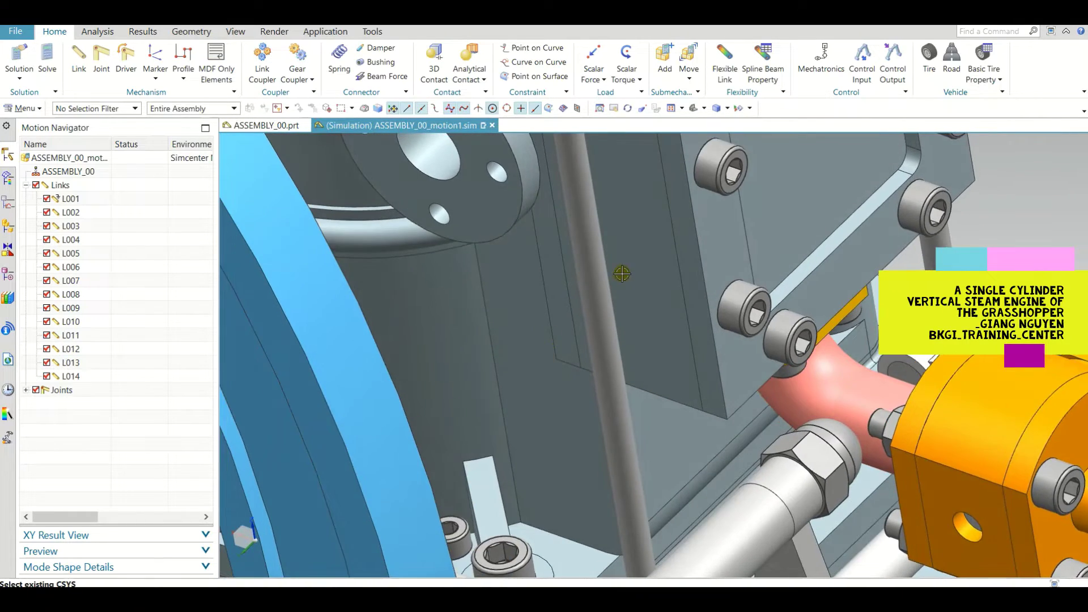
scroll(623, 275, "down", 4)
scroll(668, 418, "up", 3)
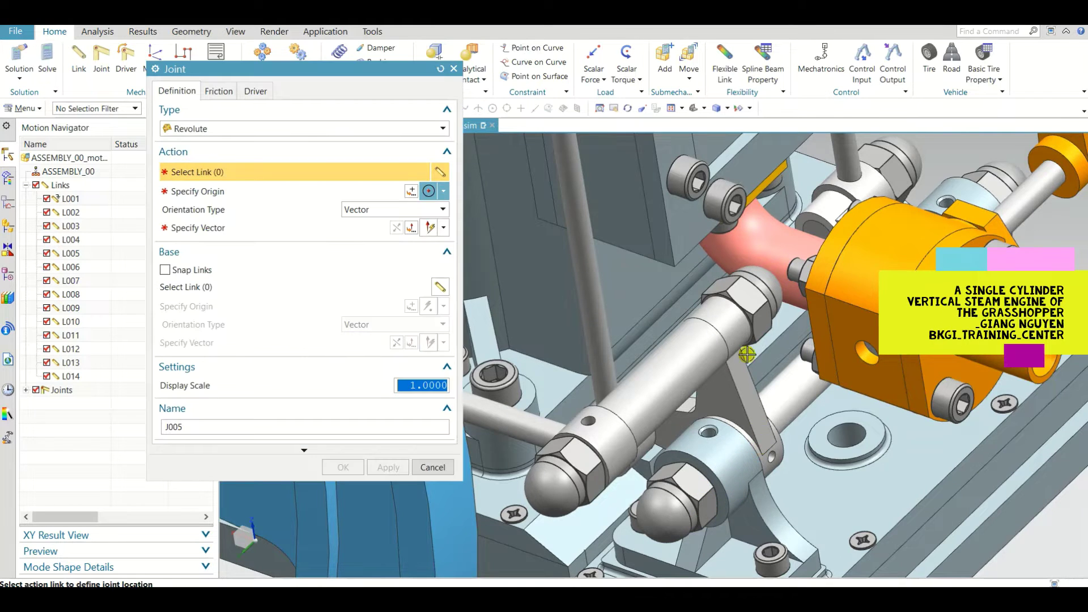
scroll(757, 470, "up", 5)
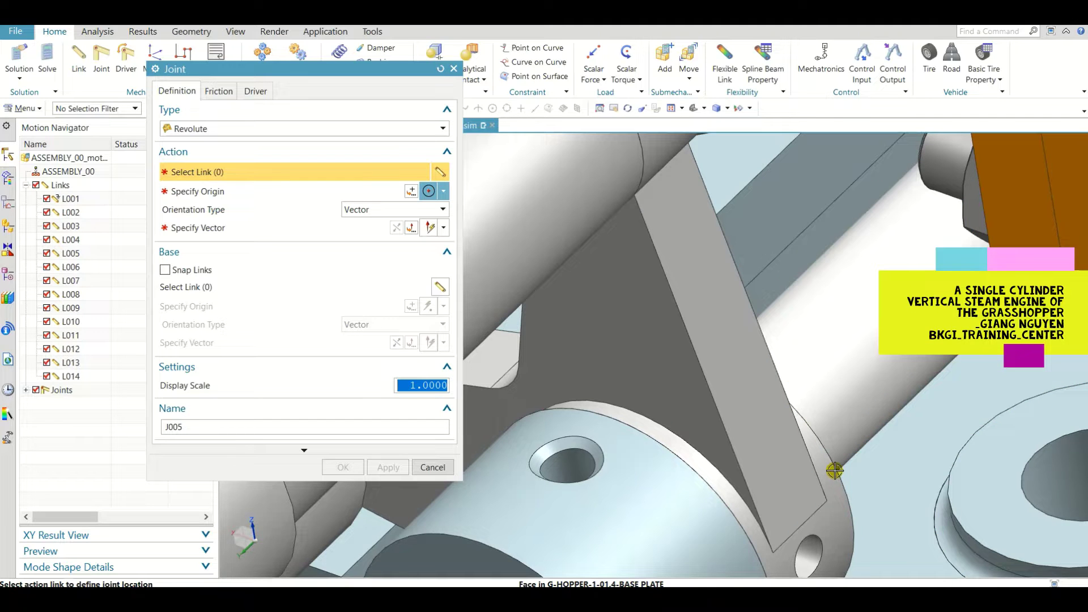
scroll(838, 472, "up", 4)
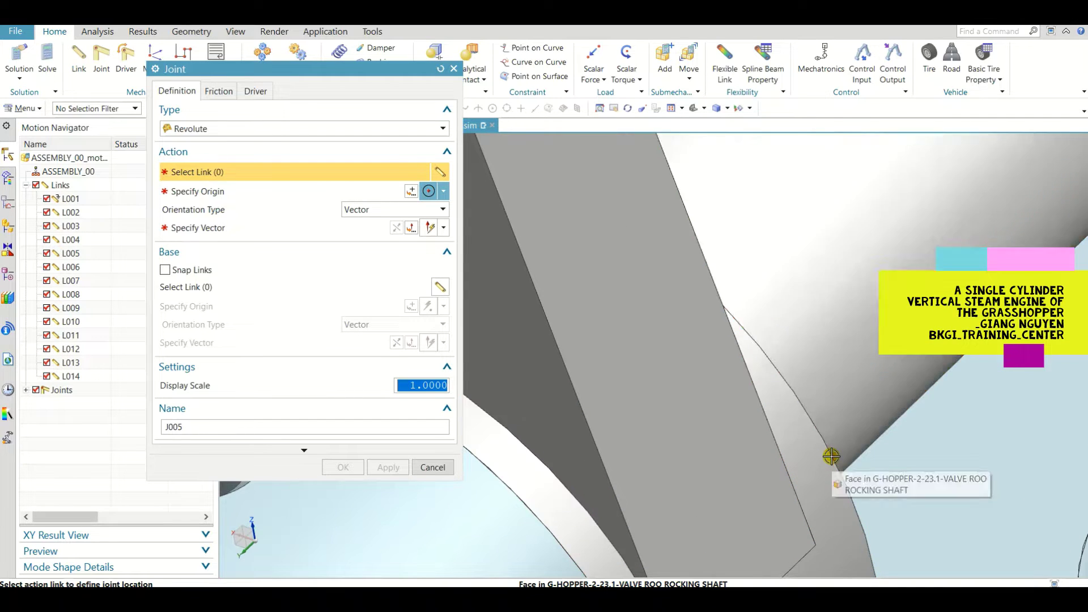
left_click(830, 452)
scroll(801, 311, "down", 6)
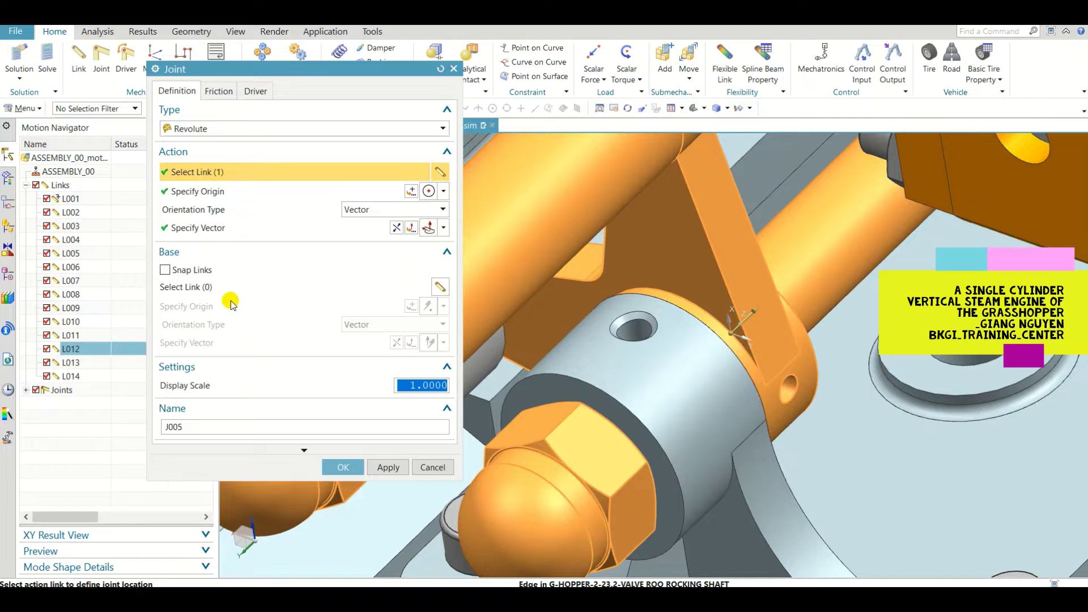
left_click(246, 288)
left_click(664, 367)
scroll(664, 368, "down", 2)
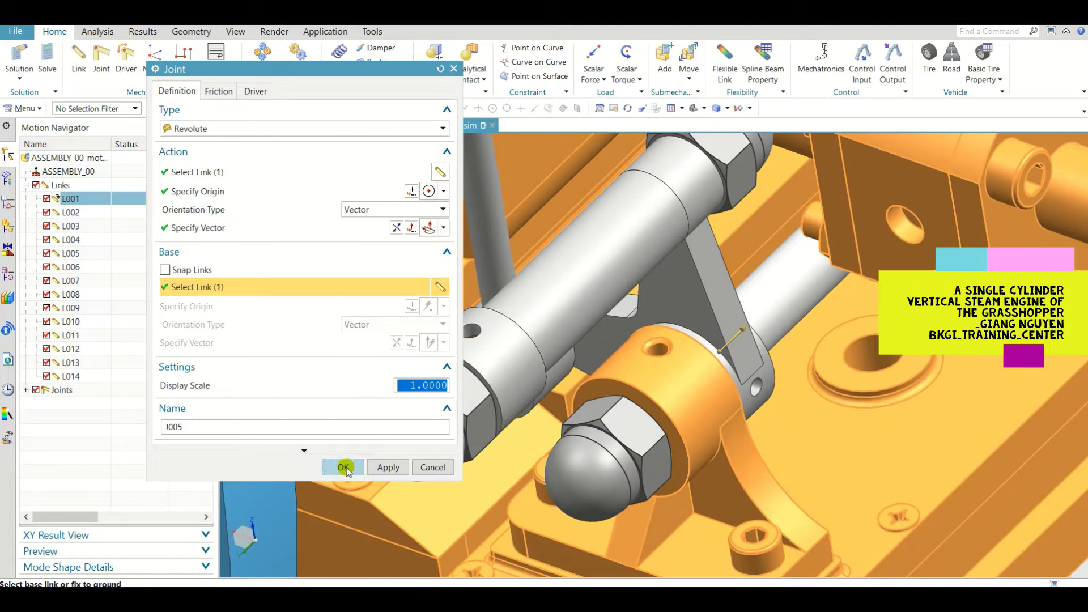
left_click(343, 468)
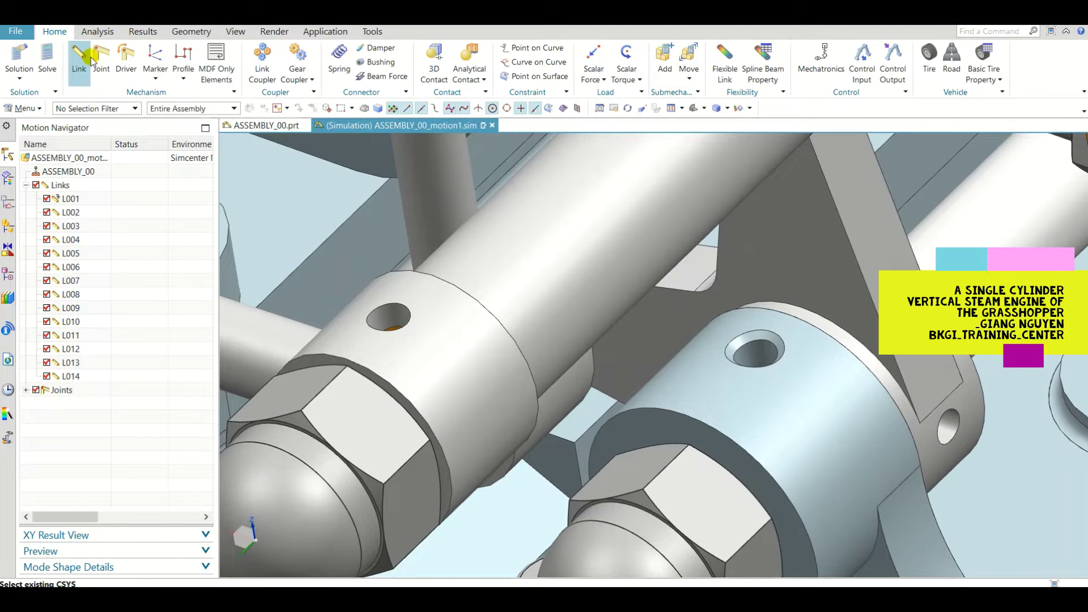
- Create a revolute joint with the circular edge of slide valve con-rod L011's lower end as action and the rocking shaft as base
scroll(594, 367, "up", 3)
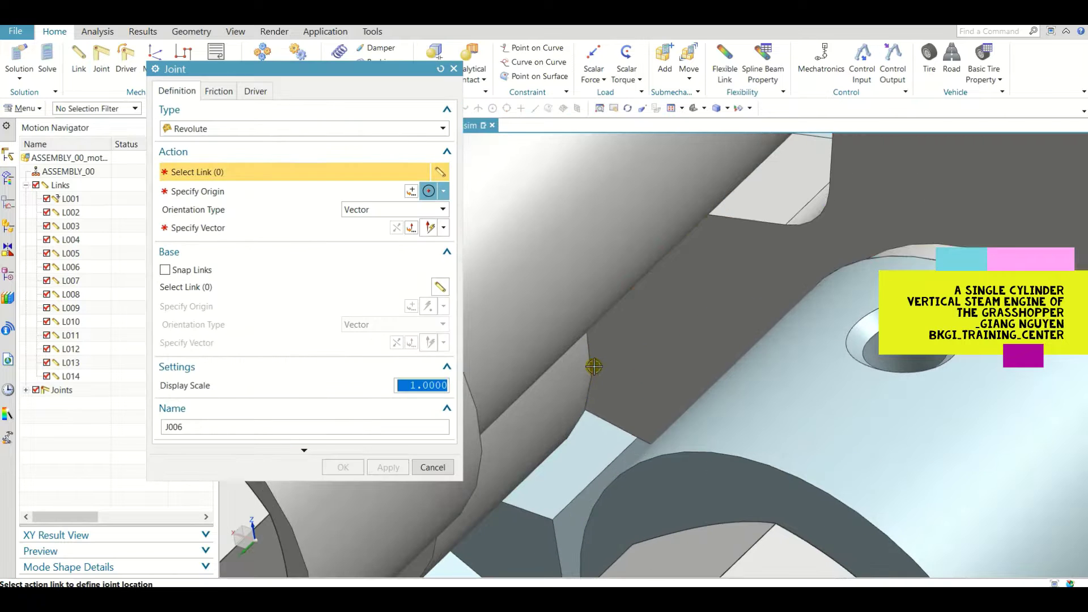
scroll(590, 363, "up", 4)
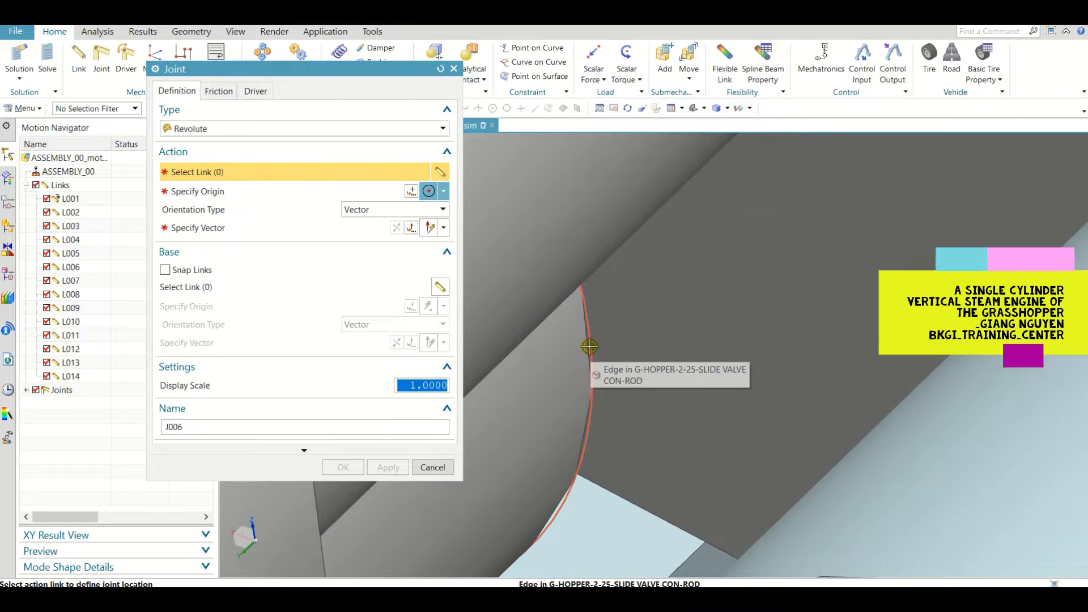
left_click(589, 348)
left_click(589, 340)
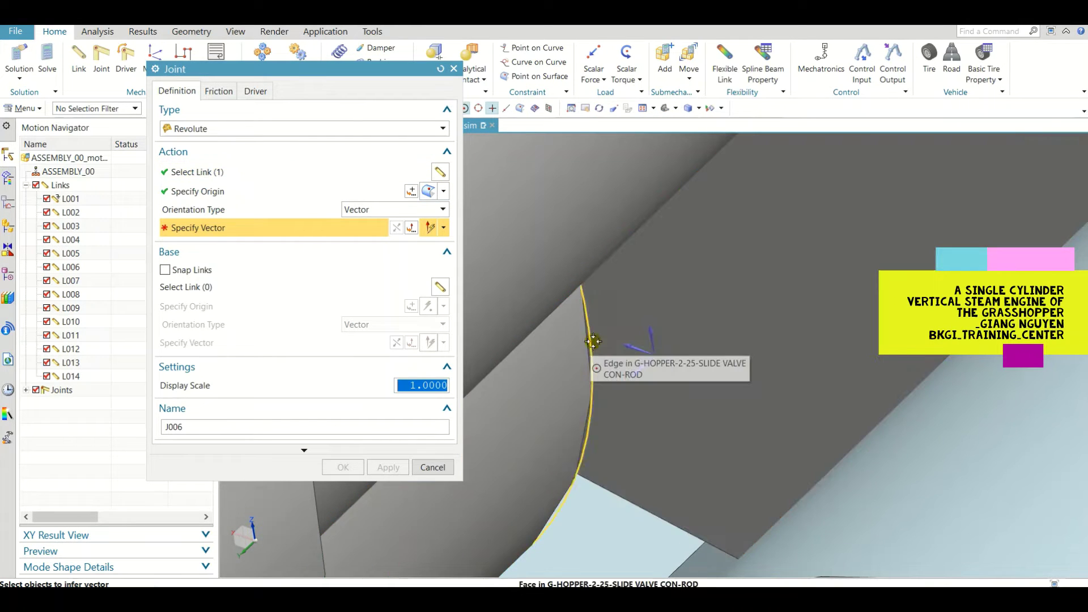
left_click(205, 172)
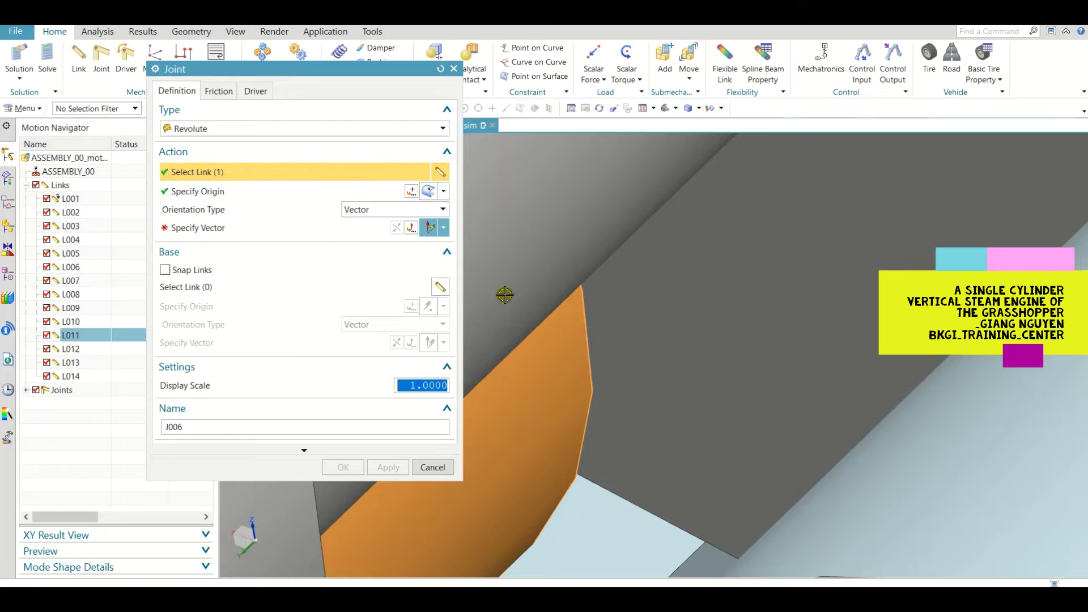
left_click(589, 335)
scroll(589, 335, "down", 5)
left_click(186, 287)
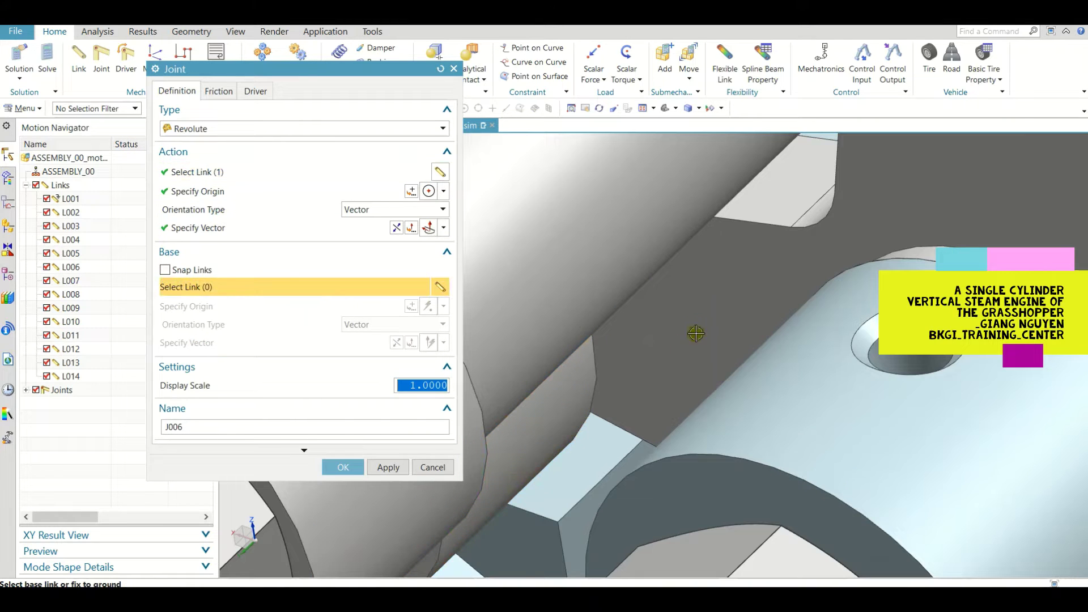
left_click(664, 358)
scroll(664, 358, "down", 5)
left_click(342, 467)
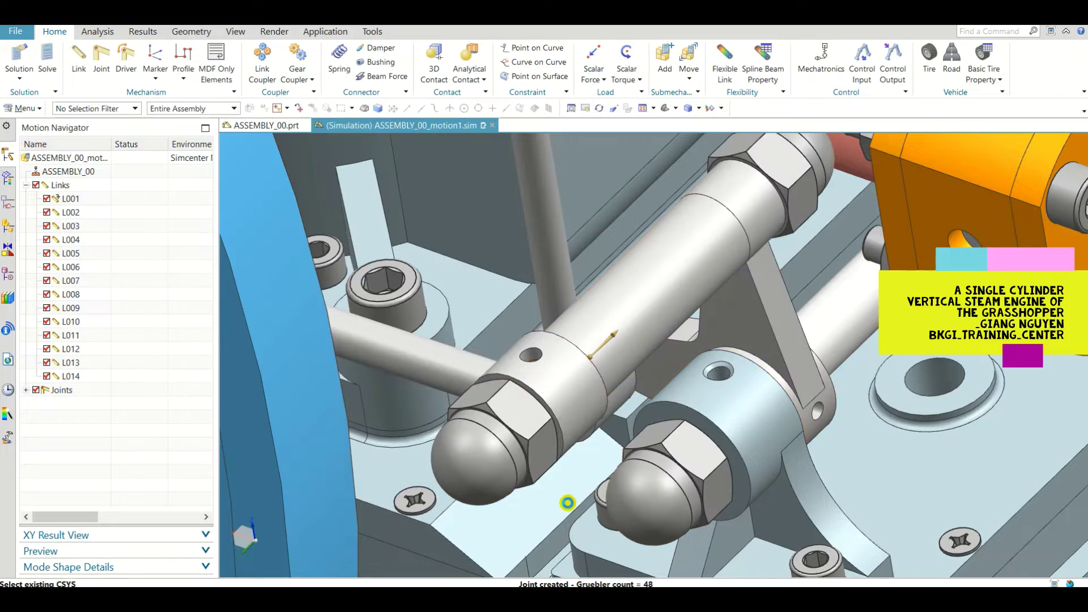
- Create a revolute joint at the slide valve con-rod's upper end, with the con-rod as action link and the square crosshead bar as base
scroll(567, 502, "down", 5)
scroll(582, 410, "up", 10)
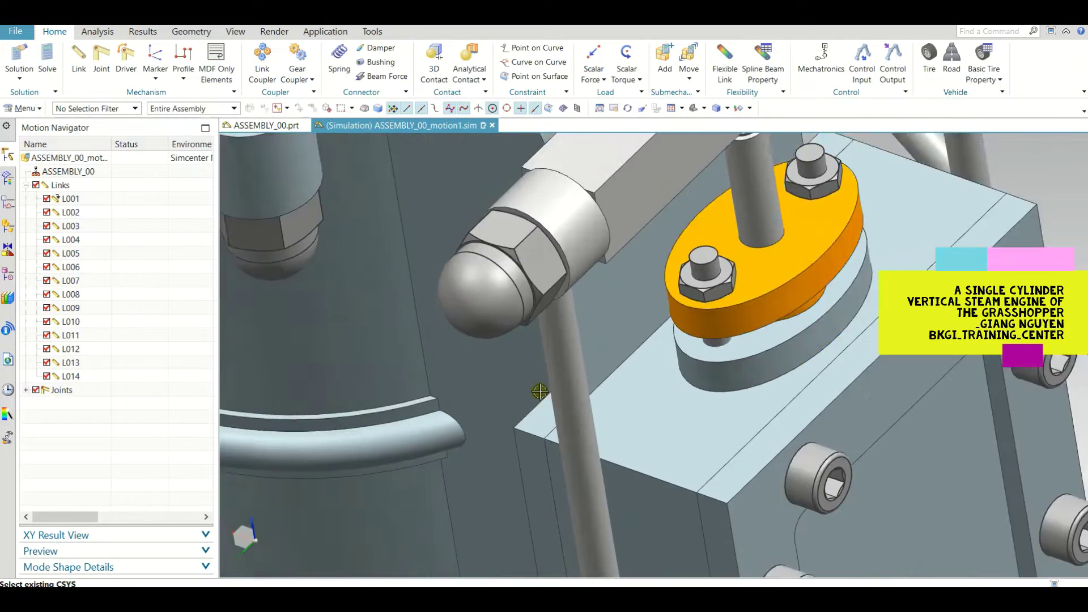
scroll(582, 410, "up", 2)
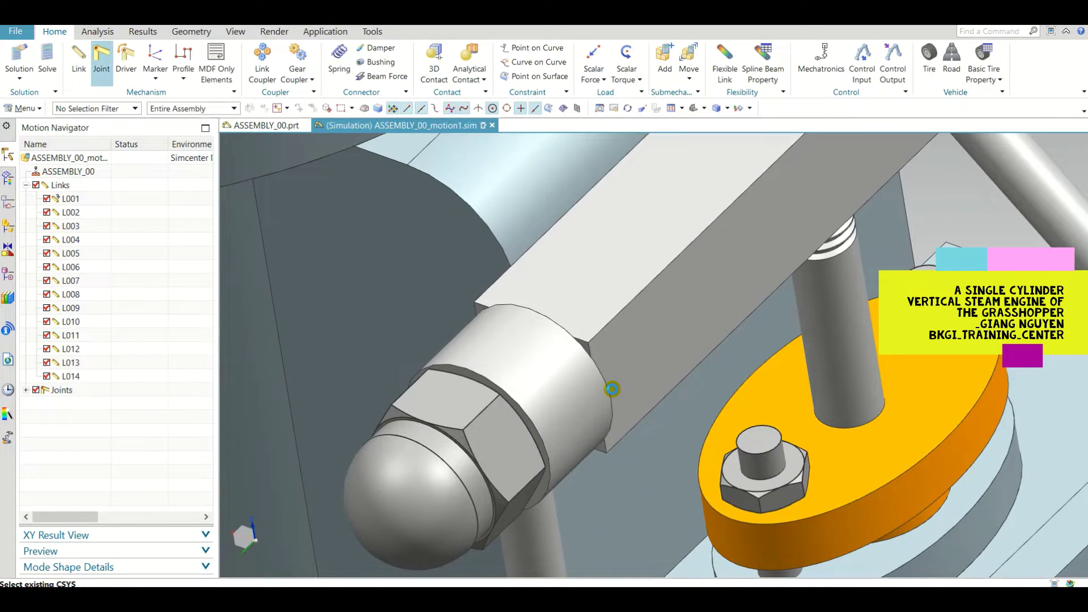
scroll(611, 391, "up", 4)
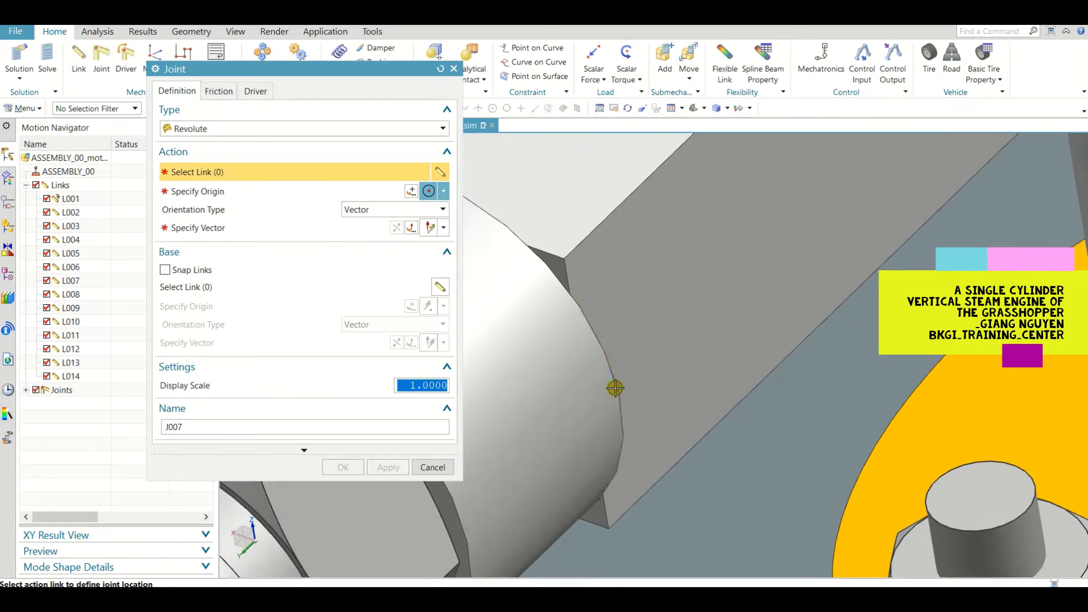
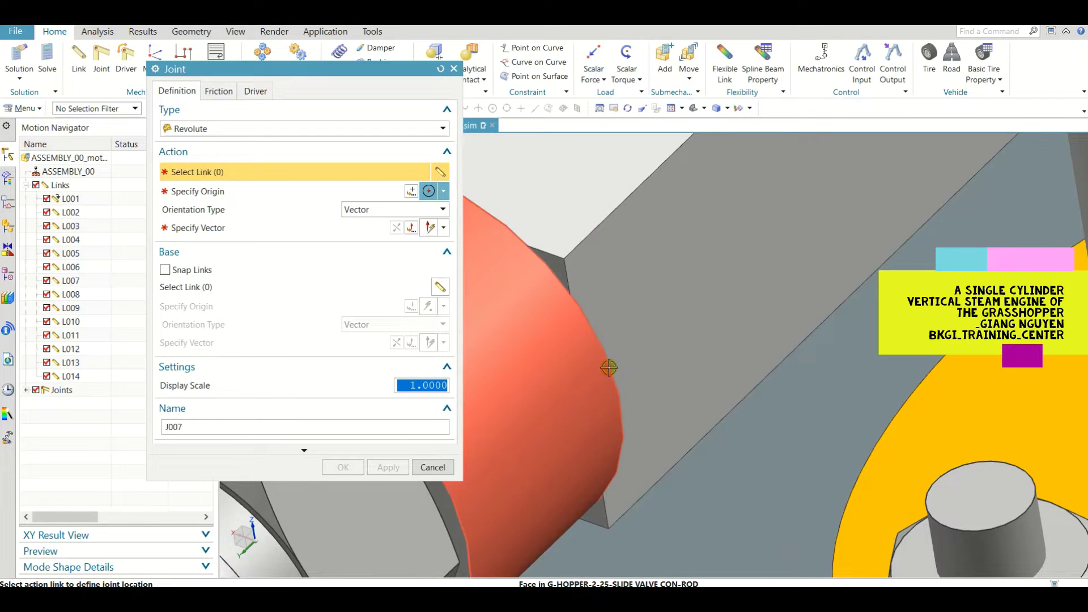
left_click(610, 367)
scroll(611, 367, "down", 3)
left_click(245, 289)
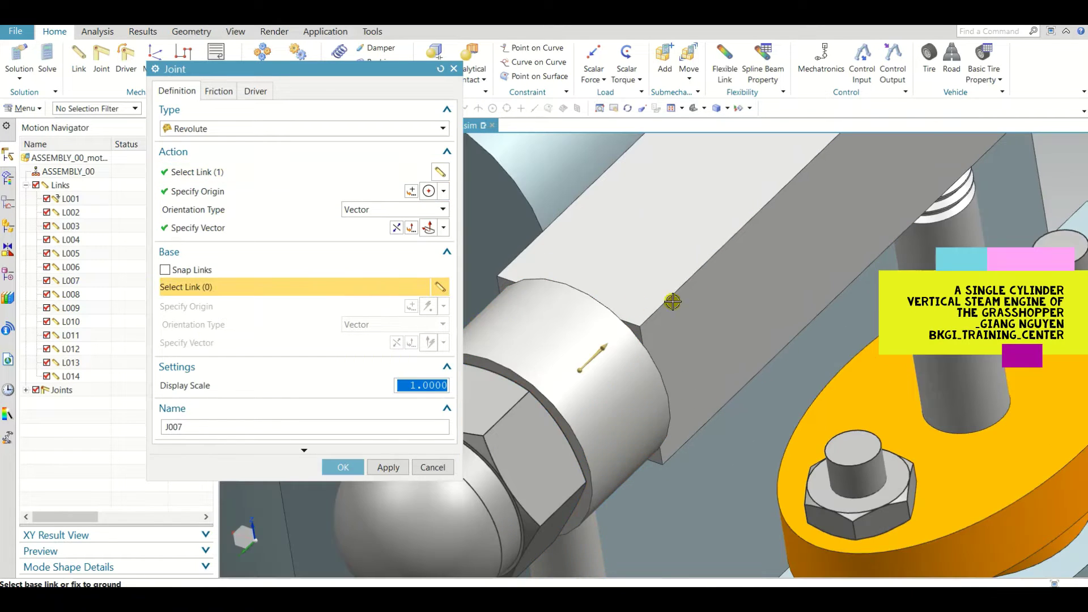
left_click(674, 301)
scroll(542, 354, "down", 4)
left_click(341, 466)
- Create a slider joint for the valve rod along the vertical axis, with the valve rod gland on the valve chest as base
scroll(643, 394, "down", 8)
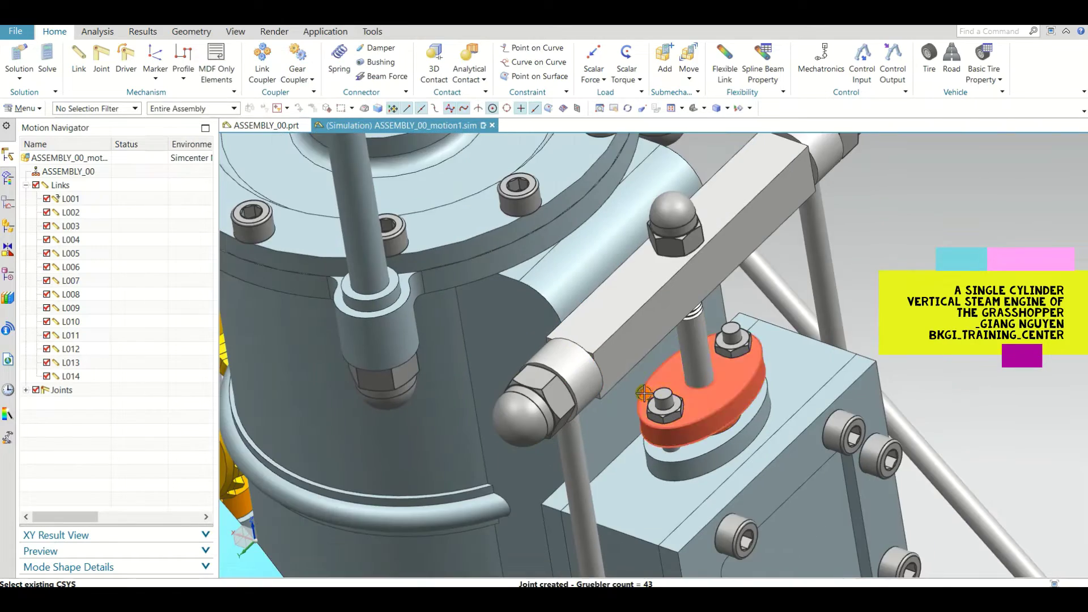
scroll(630, 310, "up", 3)
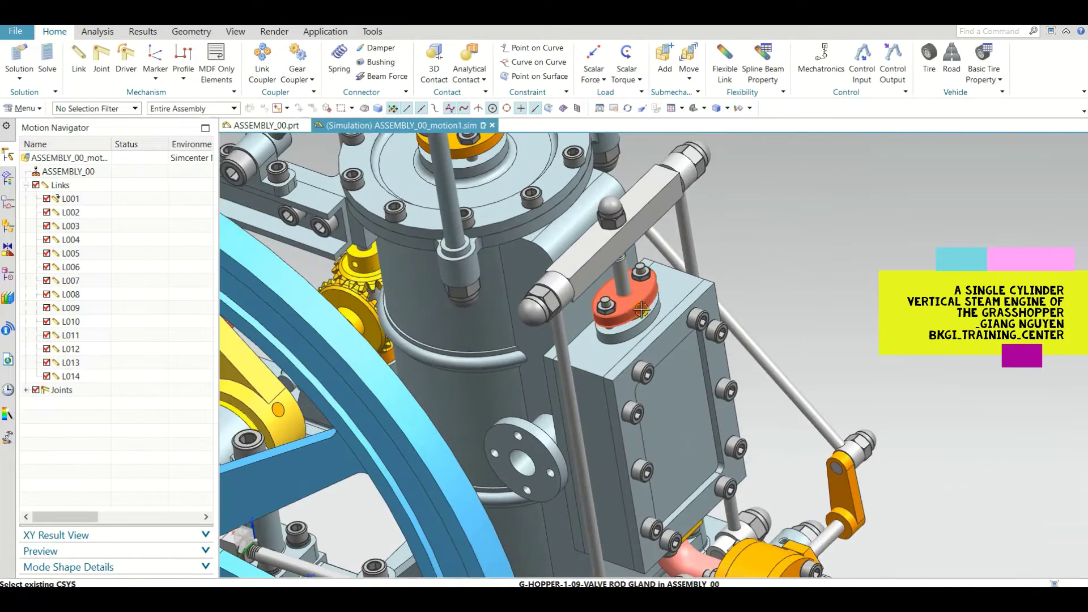
scroll(651, 340, "down", 2)
scroll(710, 415, "up", 5)
scroll(709, 415, "down", 6)
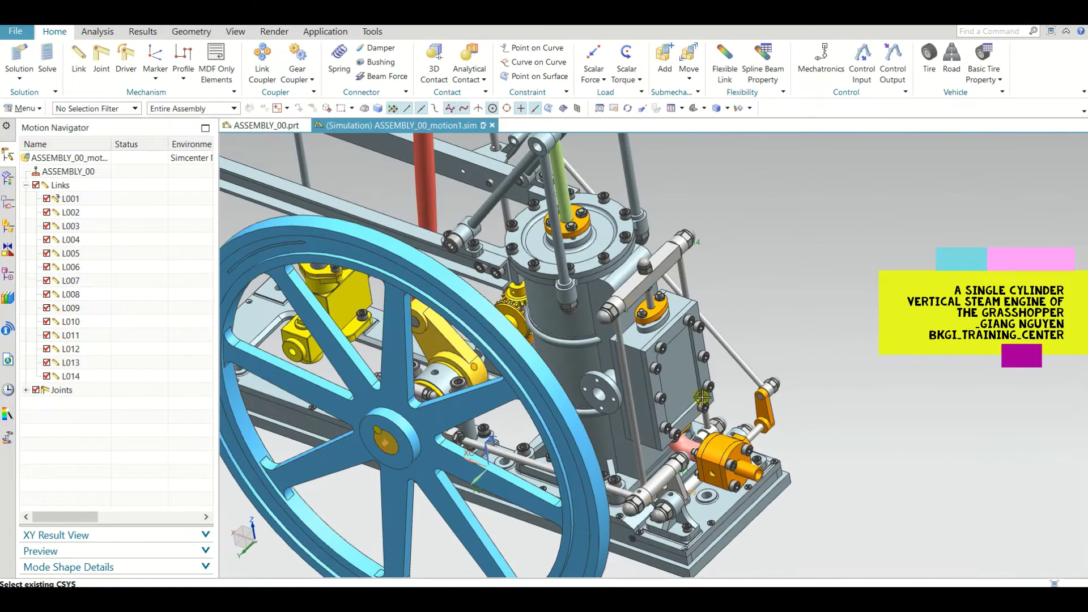
scroll(657, 316, "up", 8)
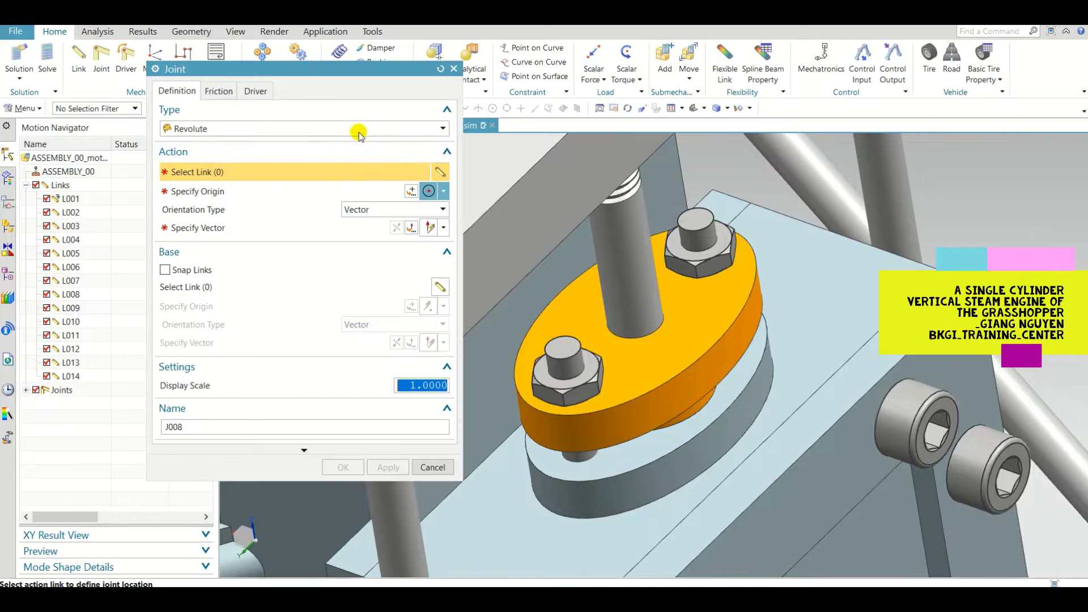
left_click(354, 127)
left_click(315, 153)
left_click(626, 358)
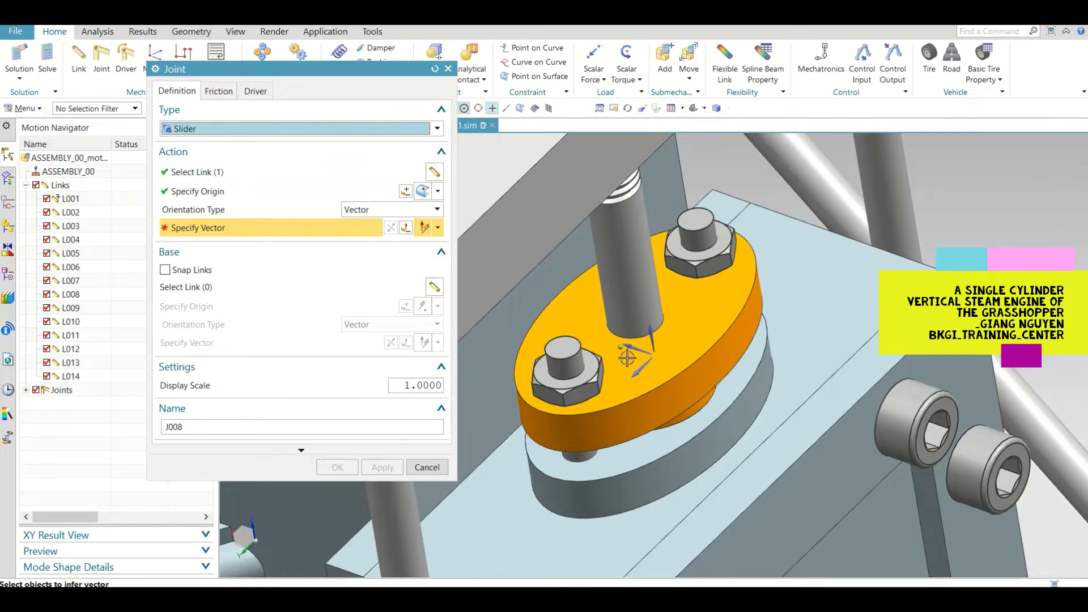
left_click(653, 329)
left_click(192, 291)
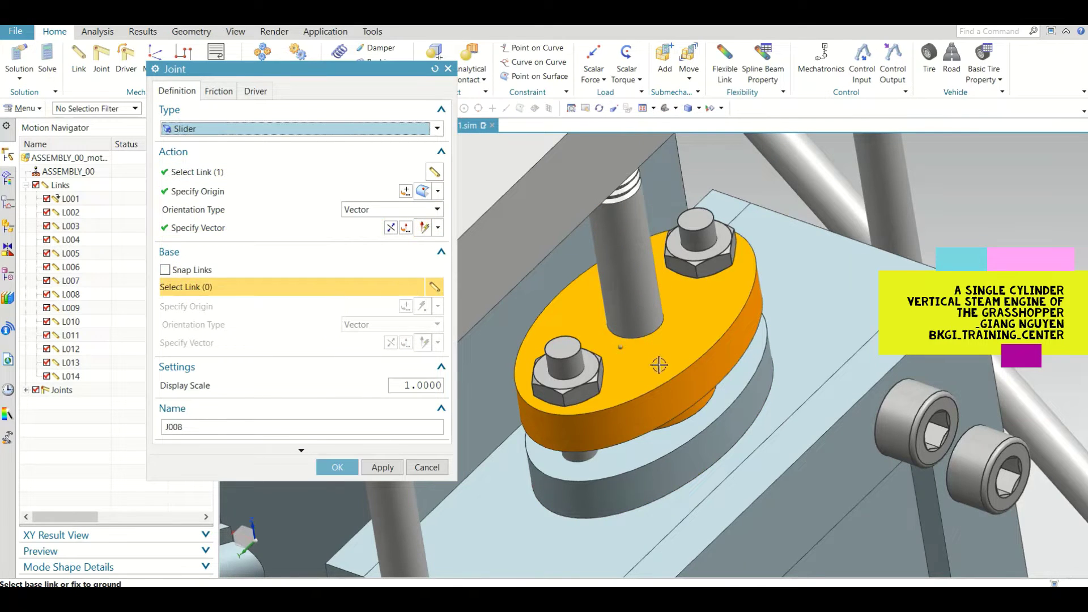
left_click(658, 364)
left_click(337, 466)
scroll(855, 379, "down", 6)
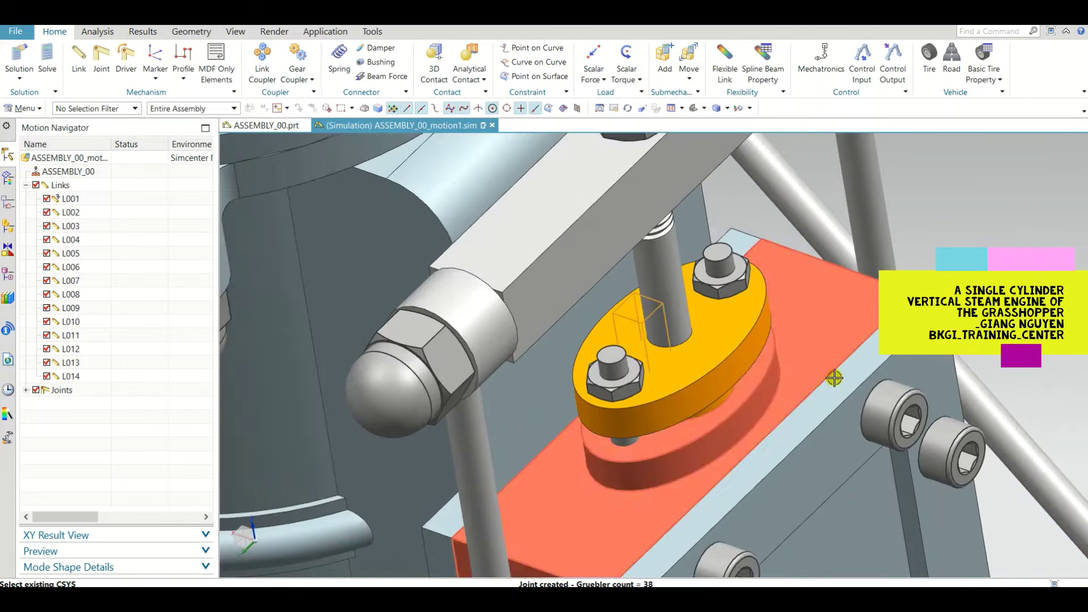
scroll(856, 380, "down", 2)
scroll(706, 234, "up", 6)
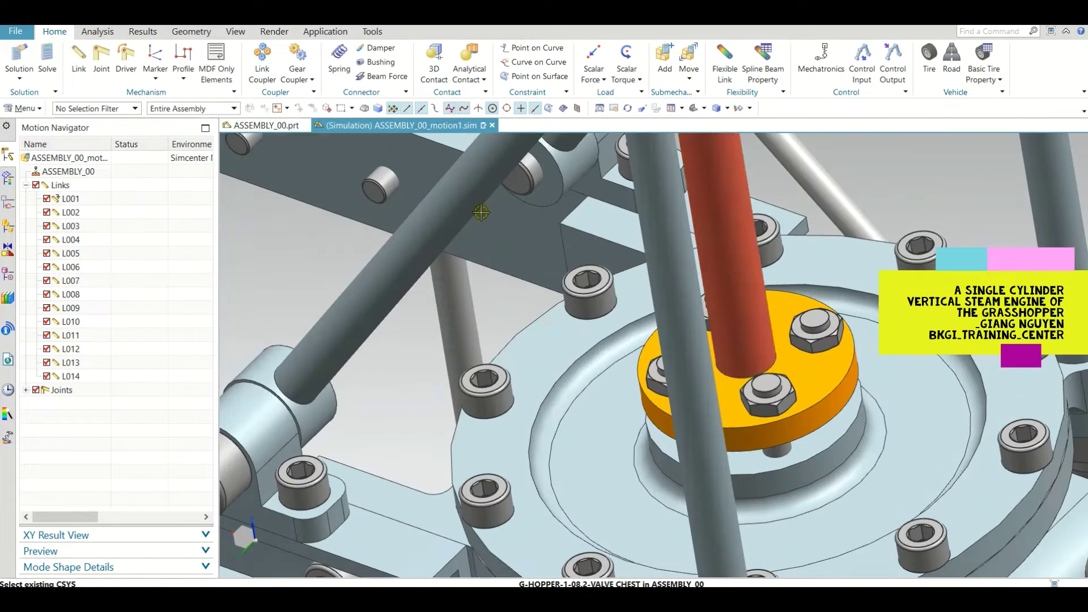
- Create a slider joint for the piston rod along its vertical axis, with the cylinder top cover of fixed frame L001 as base
left_click(102, 63)
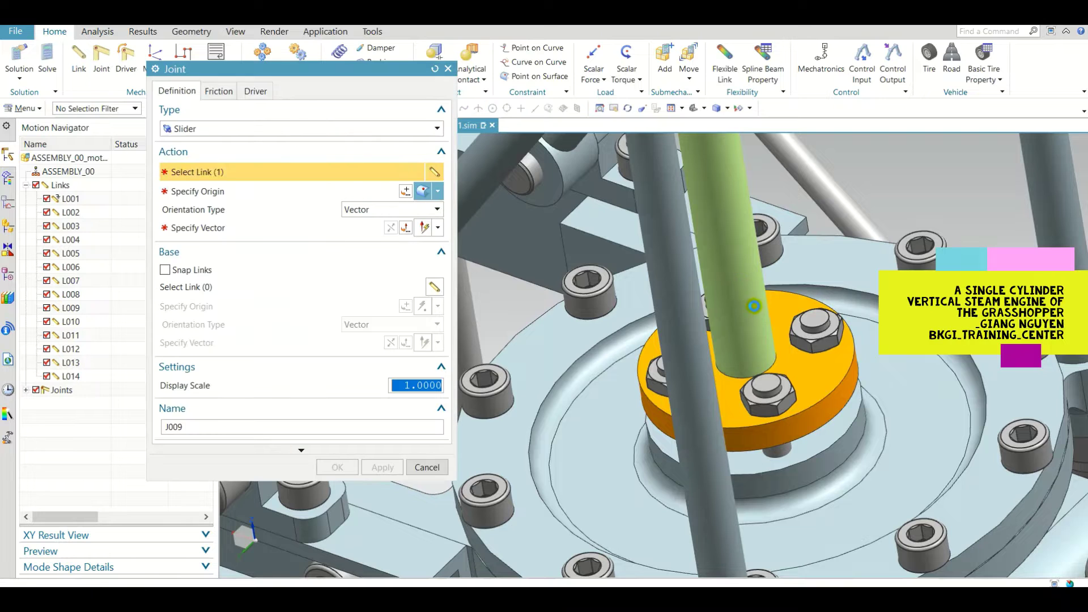
left_click(754, 317)
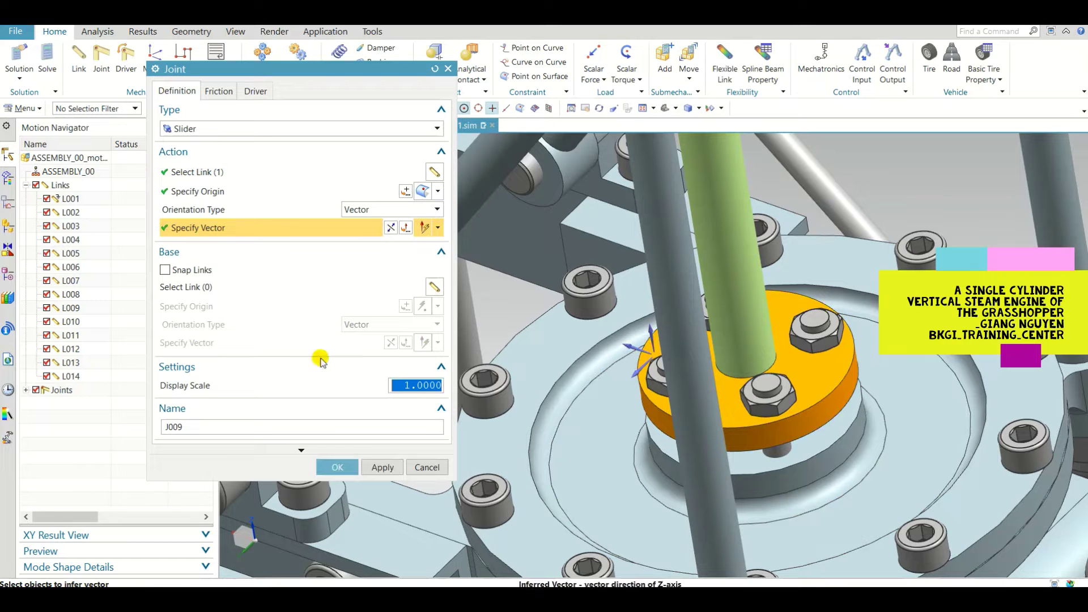
left_click(203, 288)
left_click(777, 433)
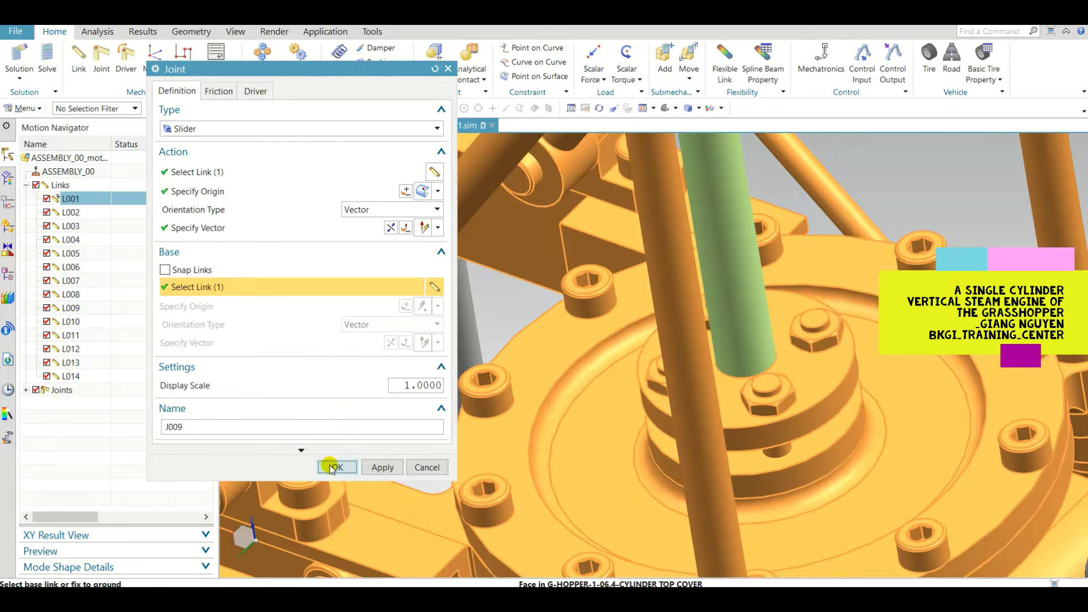
left_click(335, 466)
- Create a slider joint for the pump plunger along the vertical edge of its fork, with the pump body of frame L001 as base
scroll(727, 433, "down", 4)
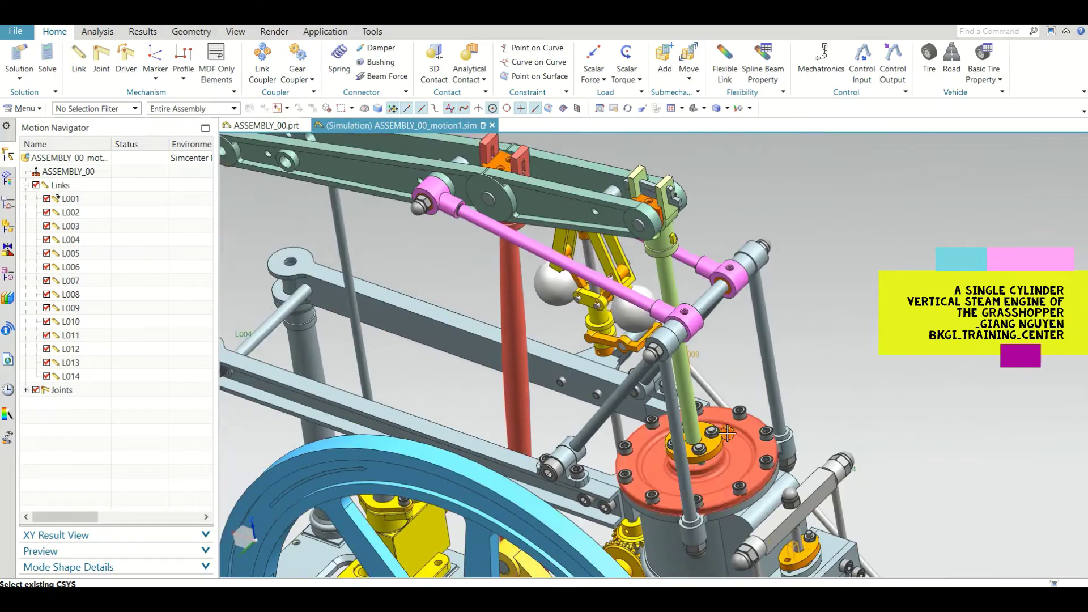
scroll(727, 433, "down", 3)
middle_click_drag(727, 433, 783, 446)
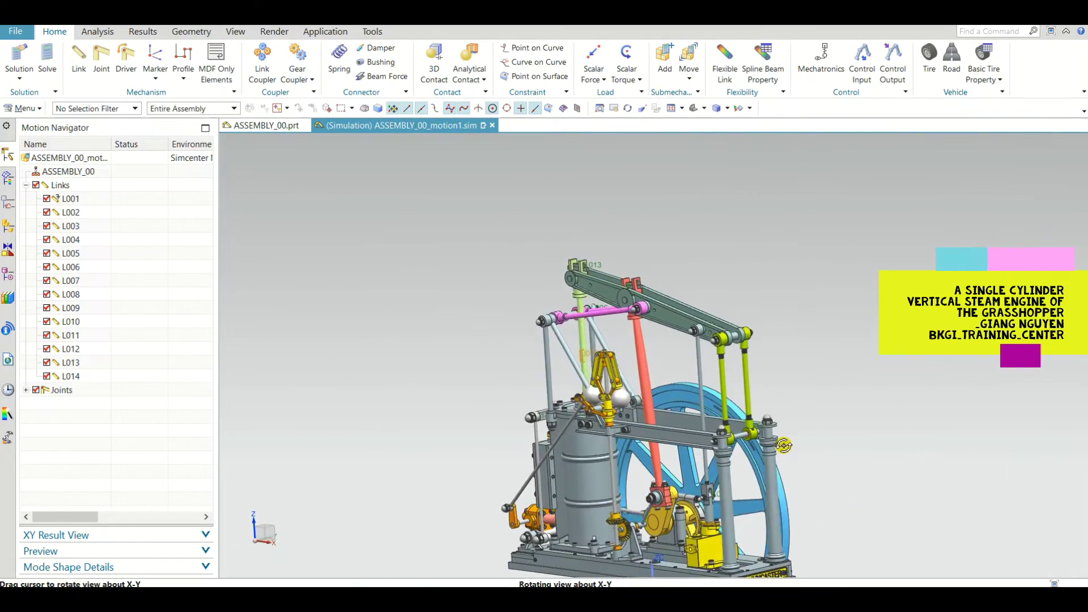
scroll(736, 498, "up", 6)
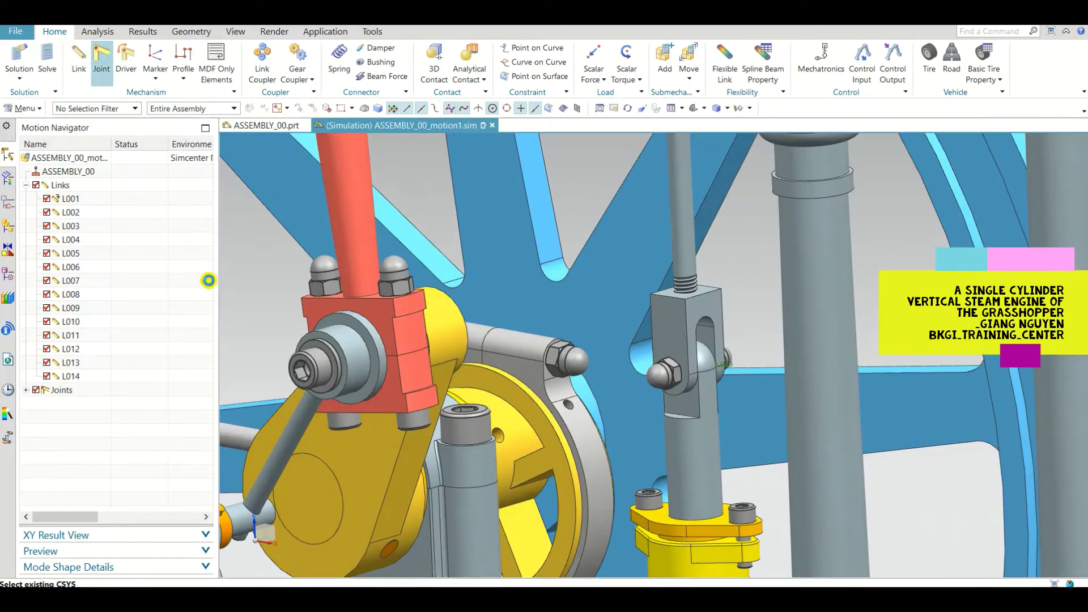
left_click(688, 457)
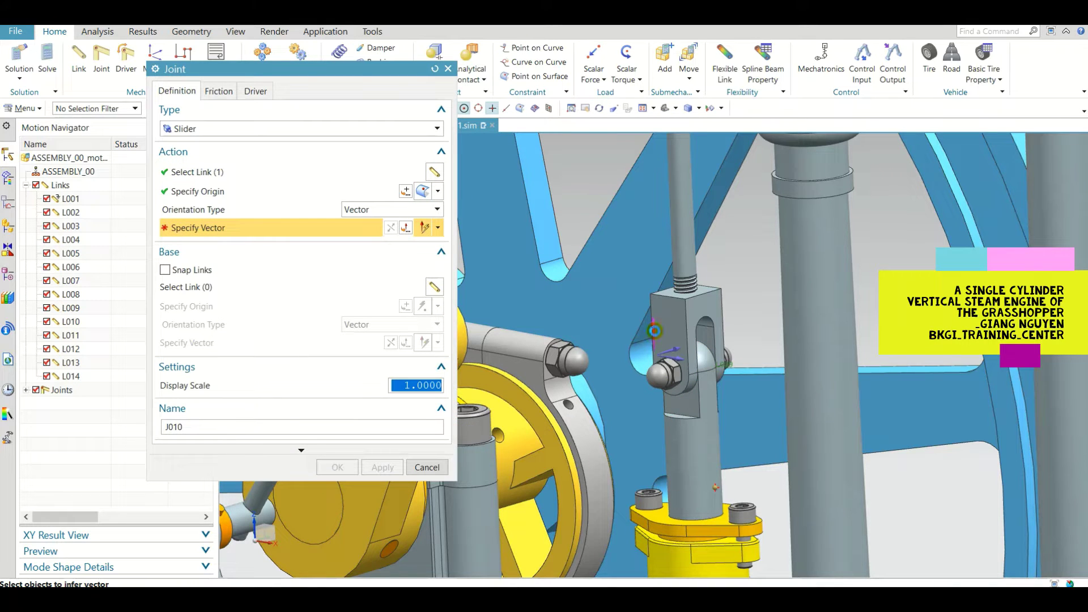
left_click(654, 331)
left_click(256, 287)
left_click(687, 546)
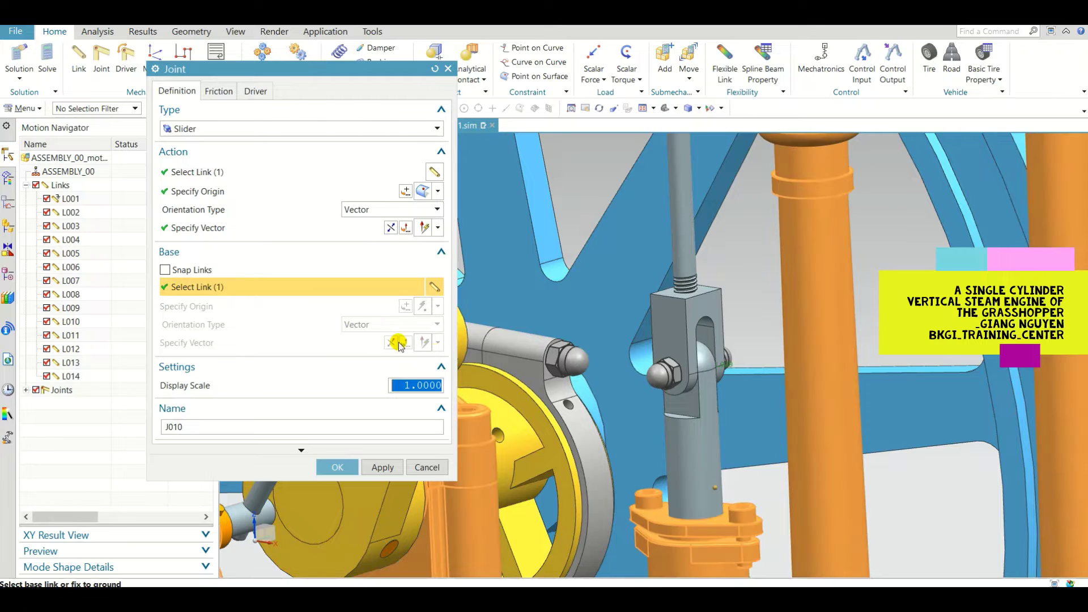
left_click(336, 468)
- Create a revolute joint on the circular edge of movable mid stay L006, with the fixed top stay of L001 as base
scroll(670, 439, "down", 8)
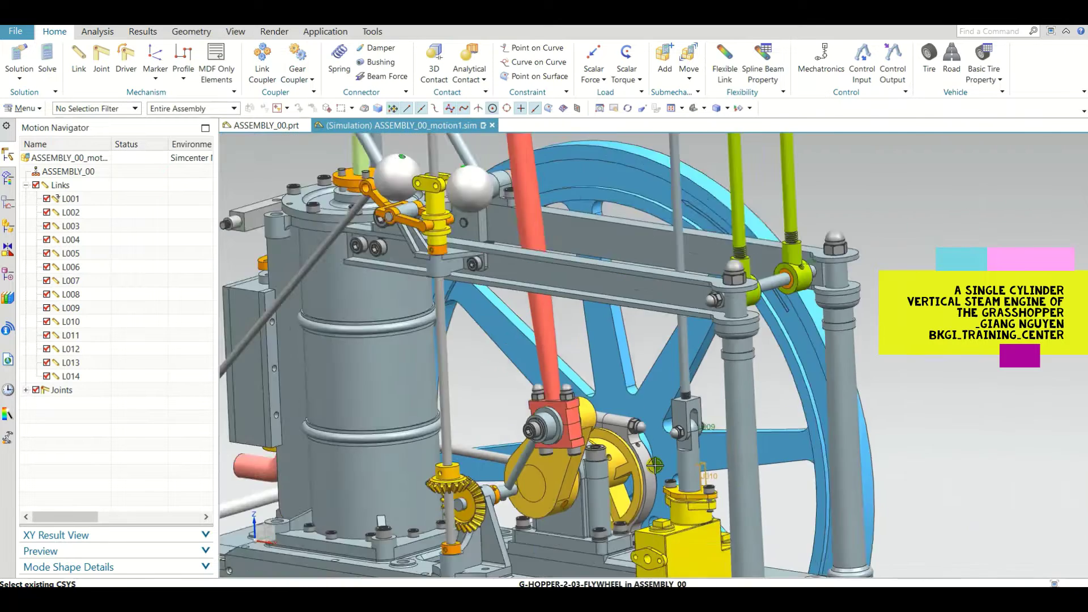
scroll(680, 448, "down", 5)
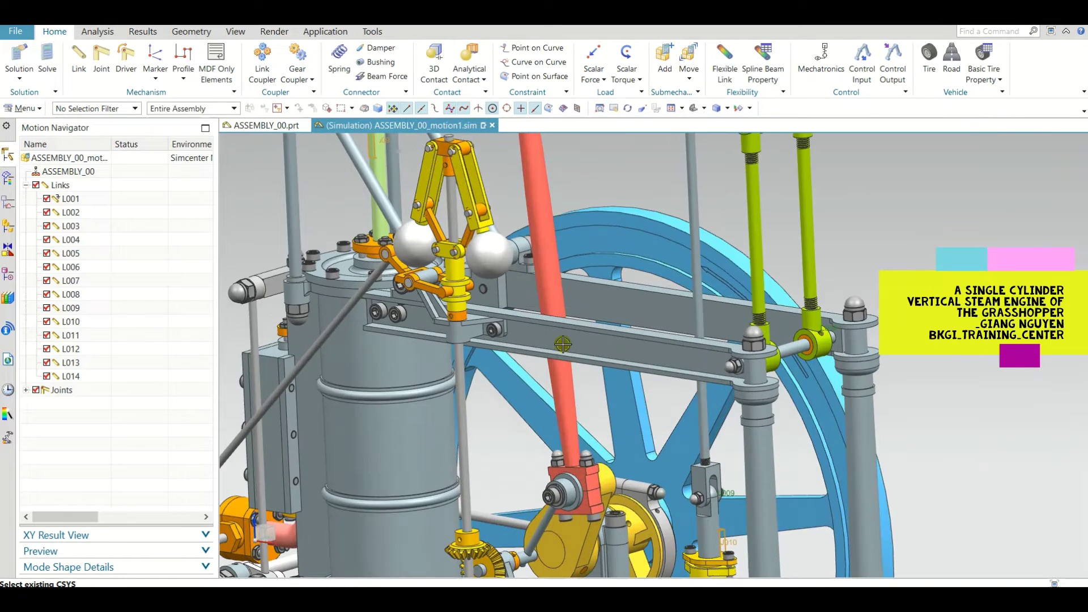
scroll(418, 196, "up", 10)
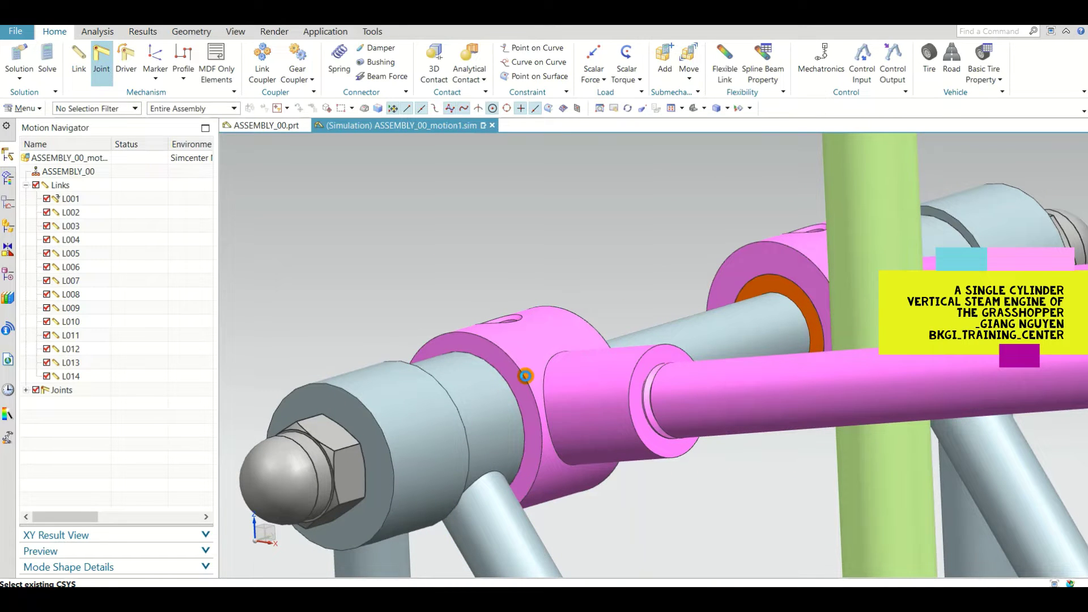
left_click(255, 129)
left_click(255, 140)
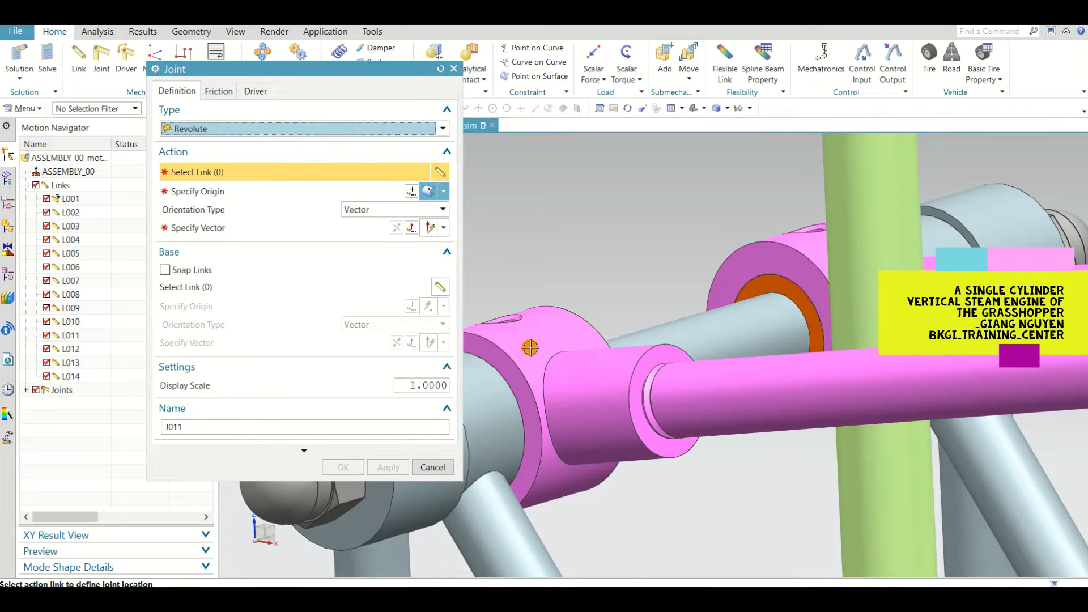
left_click(519, 367)
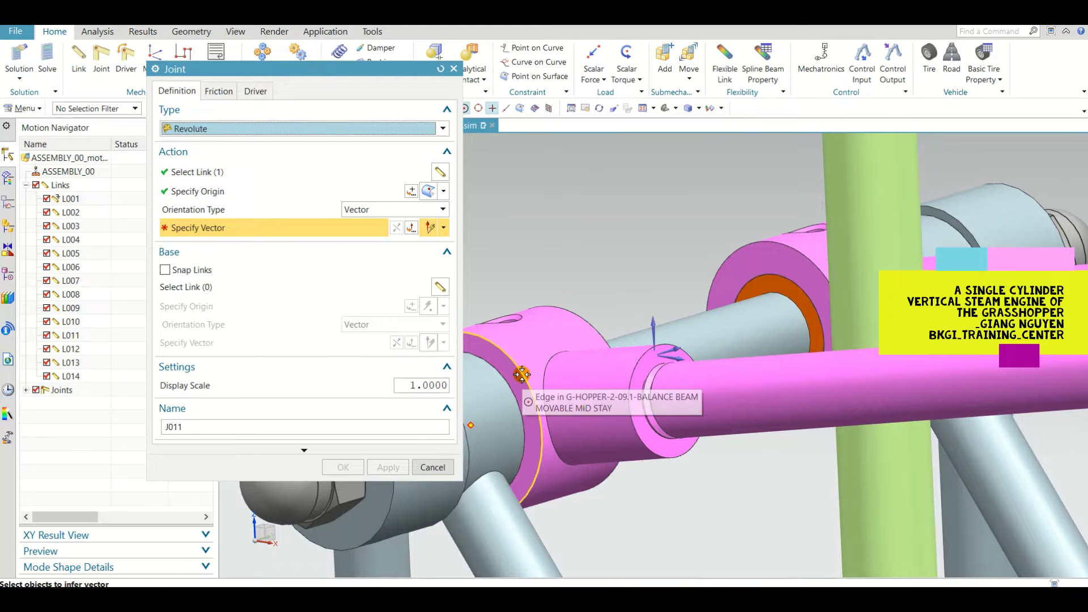
left_click(327, 178)
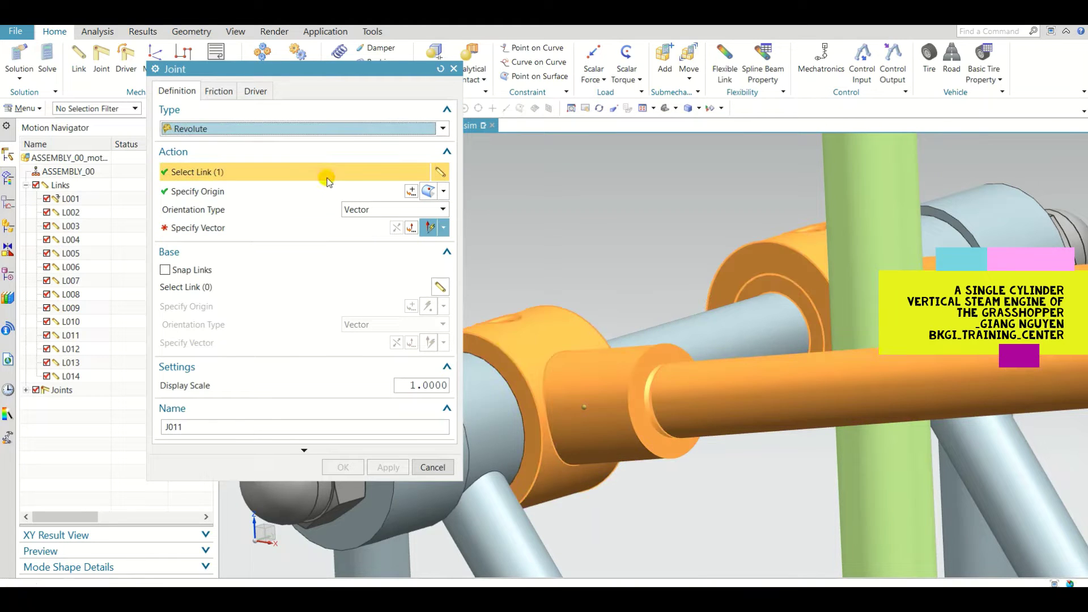
left_click(519, 371)
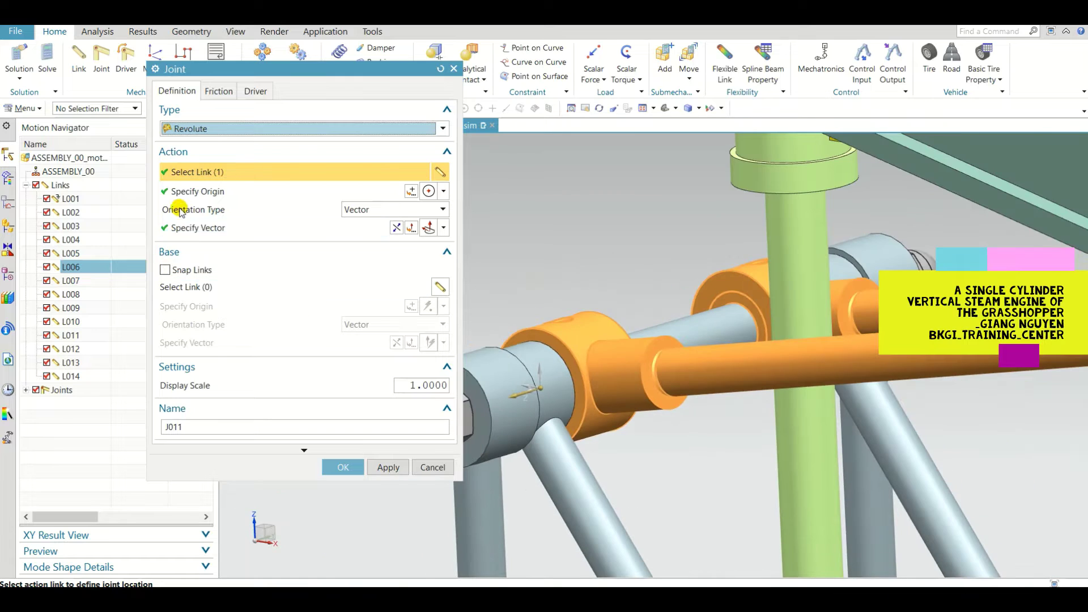
left_click(213, 286)
left_click(679, 317)
scroll(678, 317, "down", 5)
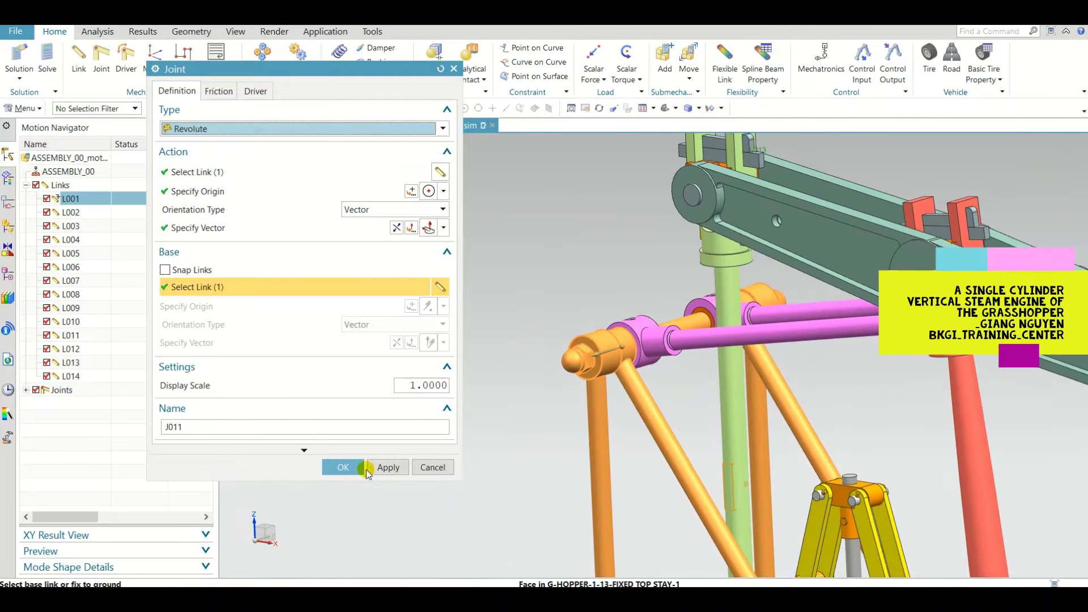
left_click(345, 464)
- Create a revolute joint at the pin on the balance beam's piston end, with the beam as action and the piston rod as base
scroll(624, 245, "up", 6)
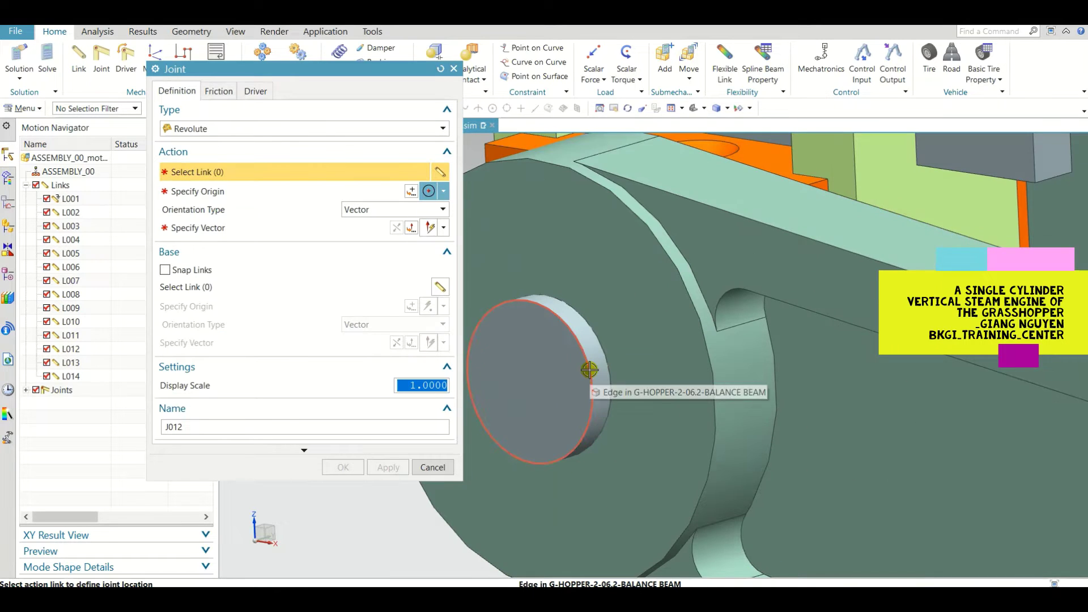
left_click(583, 385)
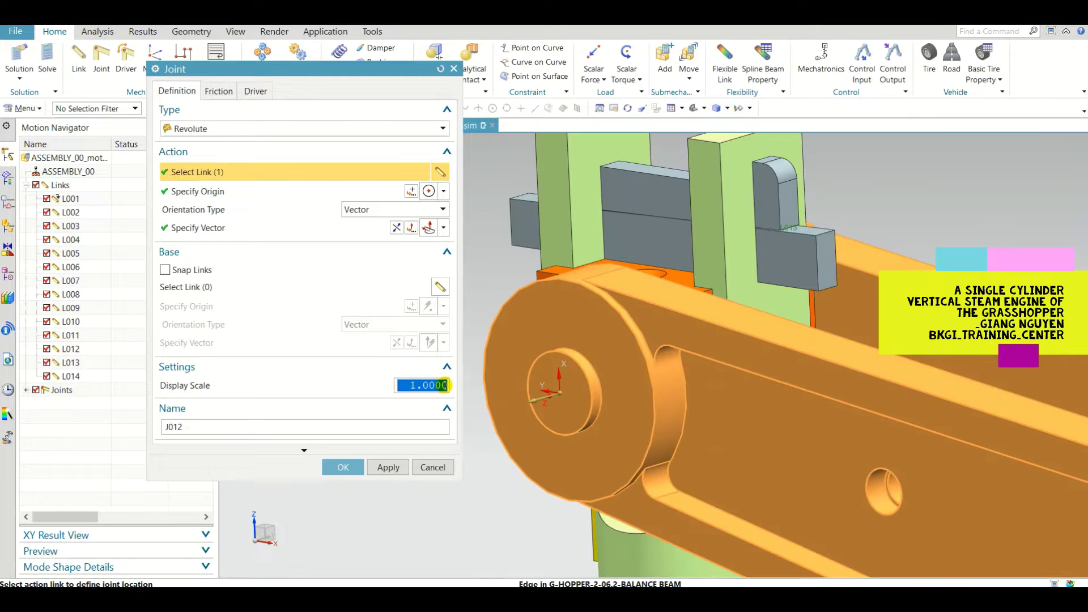
left_click(247, 288)
scroll(624, 340, "down", 5)
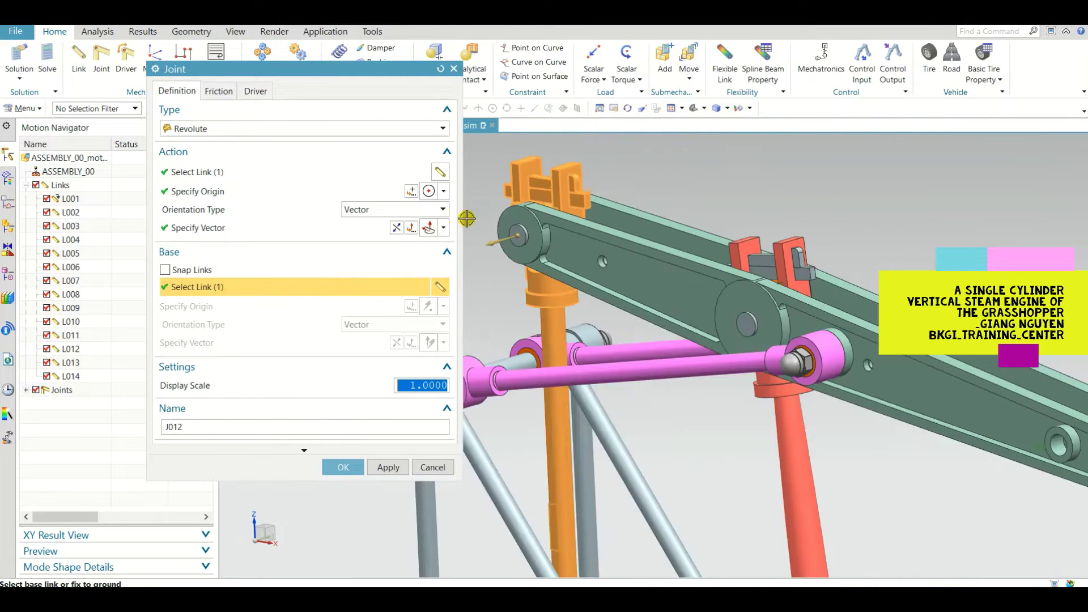
left_click(343, 466)
- Create a revolute joint at the balance beam's middle pin, with the beam as action and the red connecting rod as base
scroll(761, 308, "up", 6)
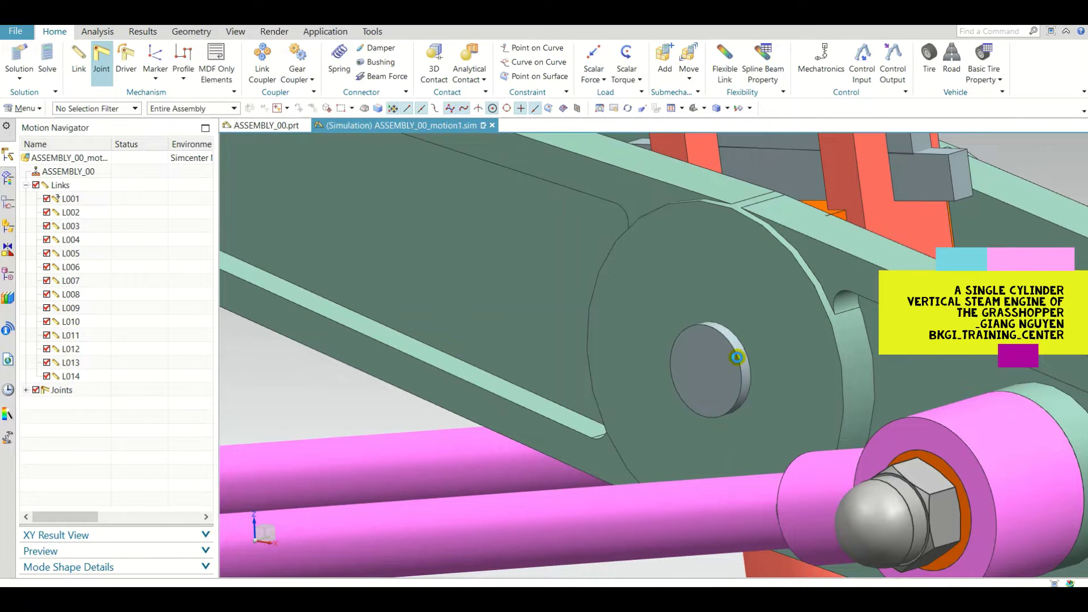
left_click(736, 357)
scroll(736, 357, "down", 3)
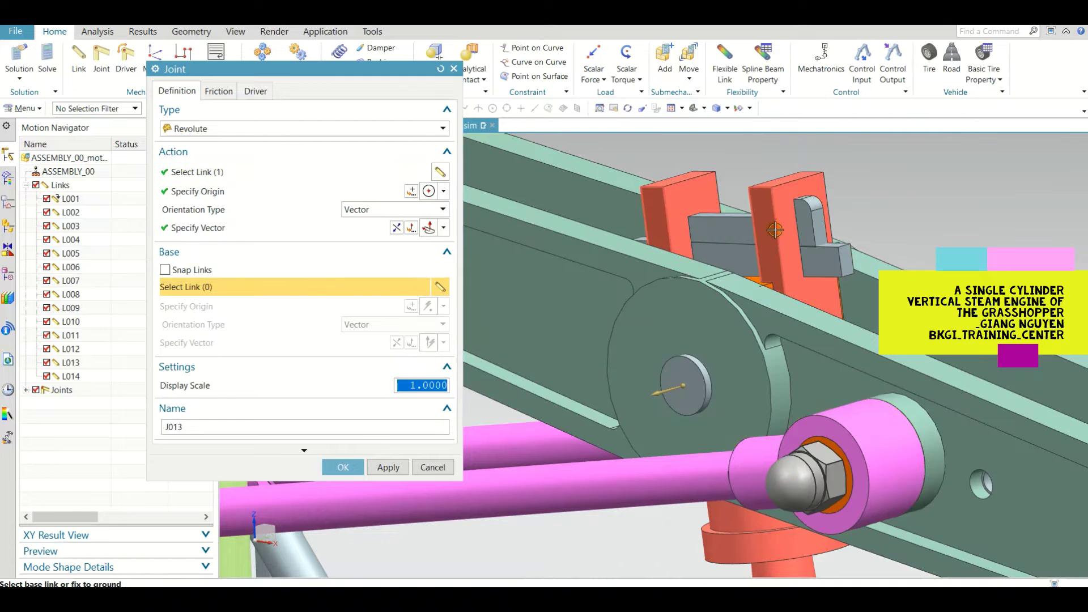
scroll(775, 230, "down", 4)
left_click(342, 467)
- Create a revolute joint on the circular edge of balance beam L005's boss at the mid stay, with movable mid stay L006 as base
scroll(649, 288, "up", 5)
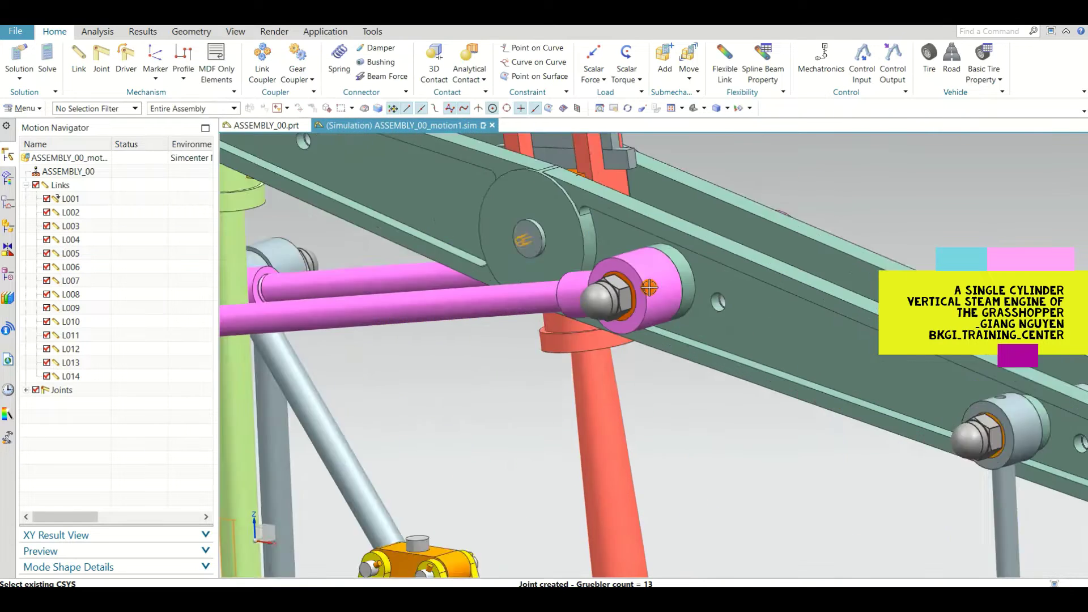
scroll(649, 288, "up", 3)
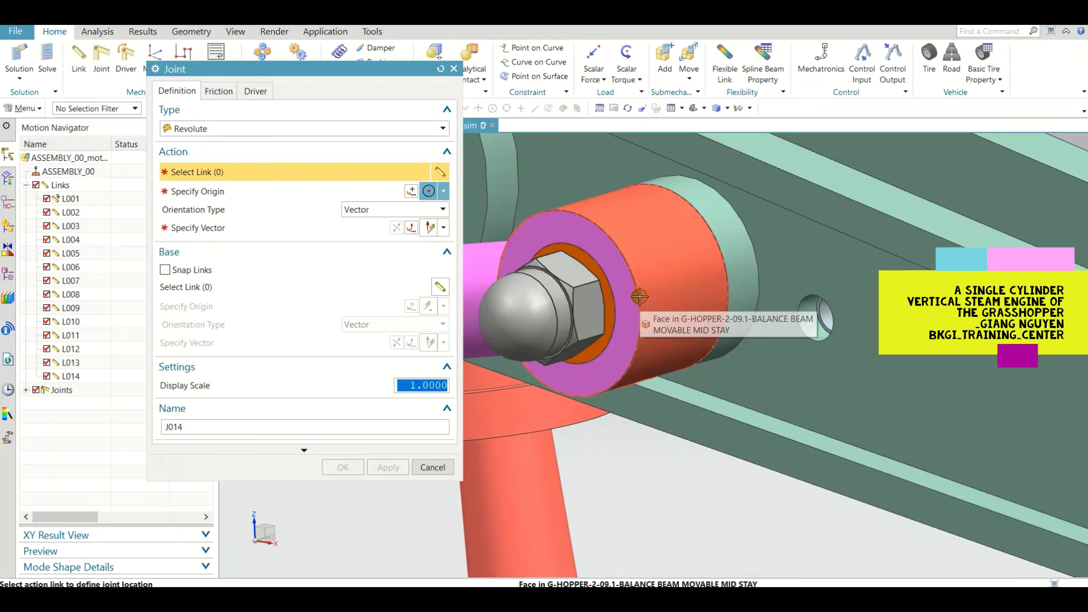
scroll(637, 295, "up", 2)
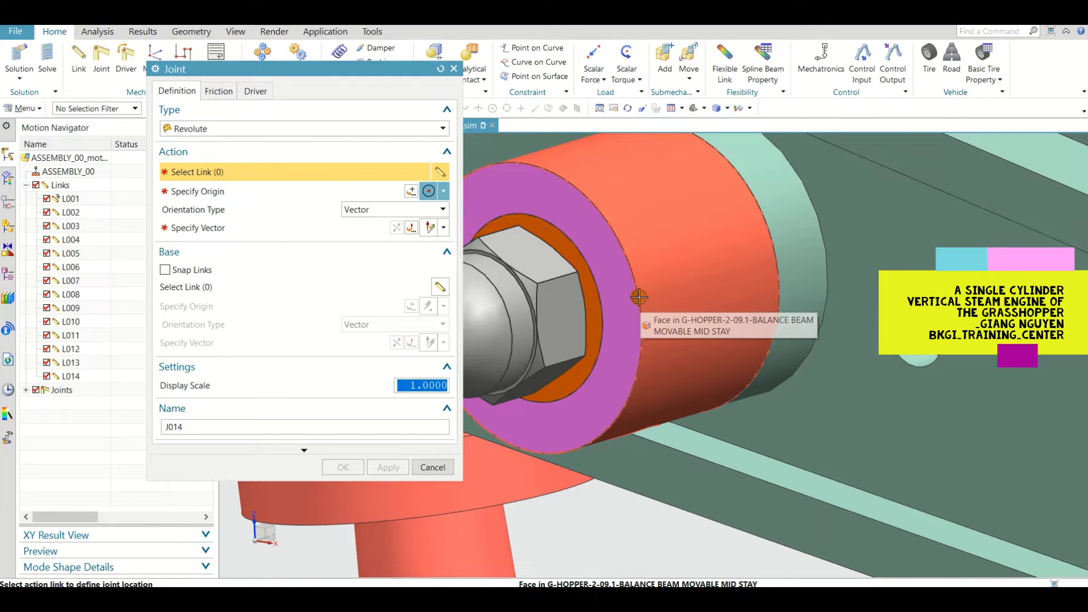
scroll(731, 250, "up", 3)
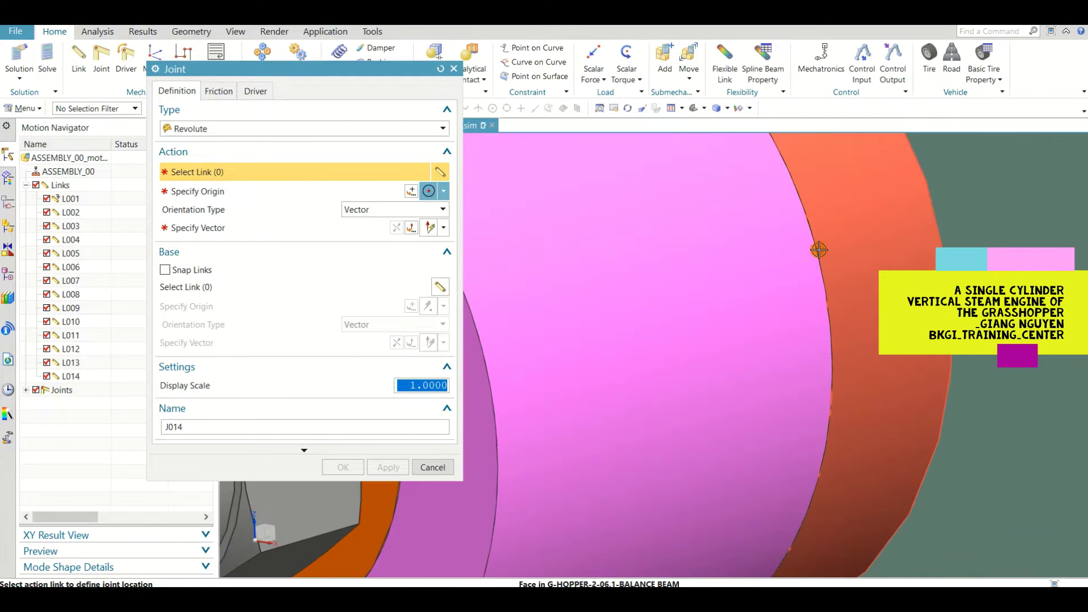
left_click(816, 248)
scroll(816, 248, "down", 4)
left_click(280, 286)
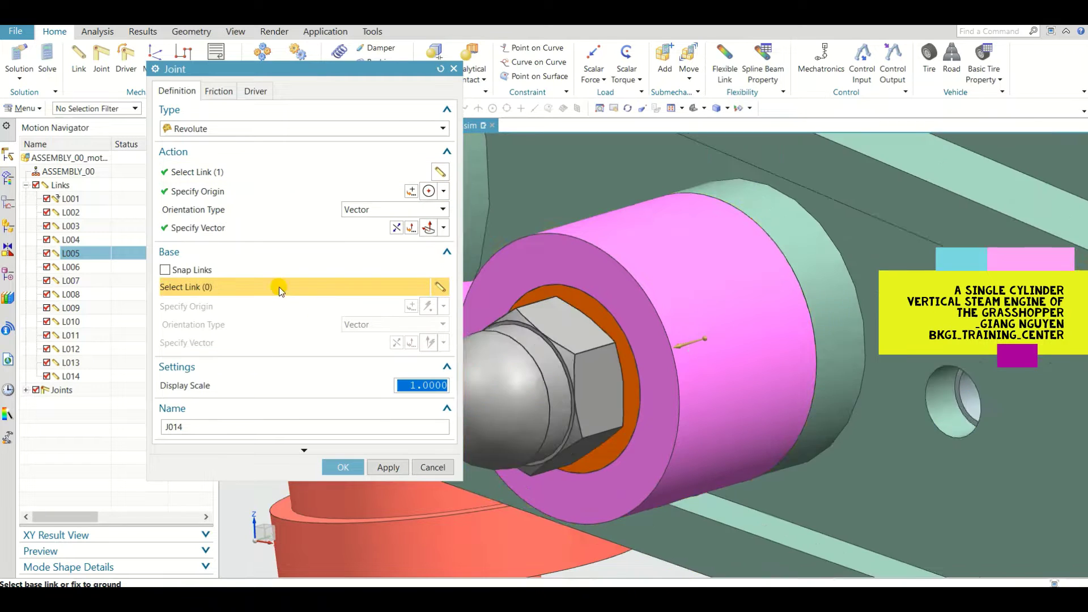
left_click(708, 320)
scroll(744, 364, "down", 5)
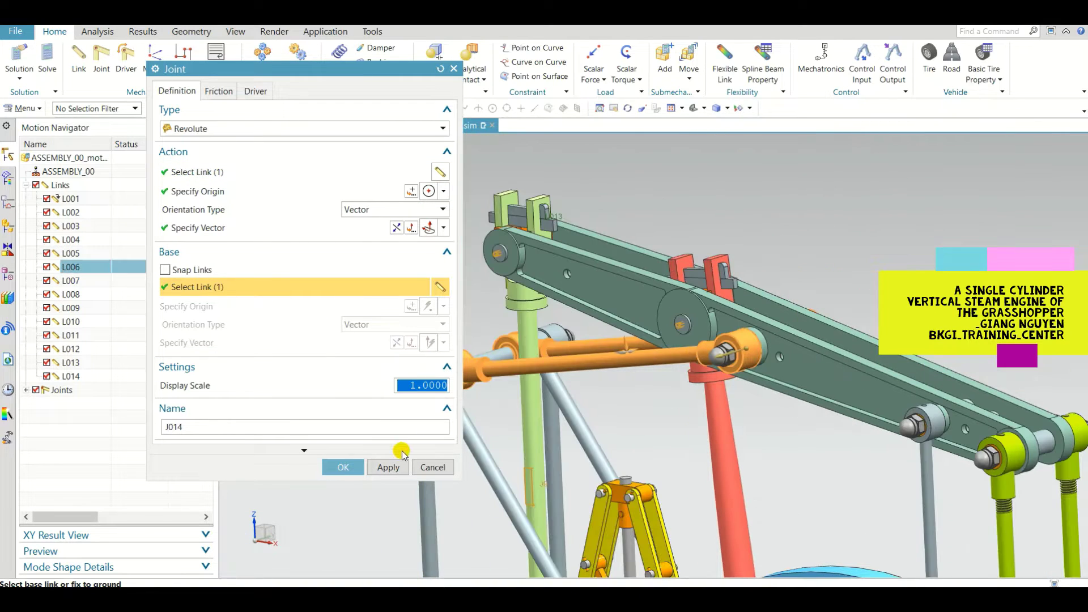
left_click(342, 467)
- Create a revolute joint on the circular edge of the pump con-rod's upper end, with the balance beam as base link
scroll(704, 324, "down", 2)
scroll(705, 324, "up", 10)
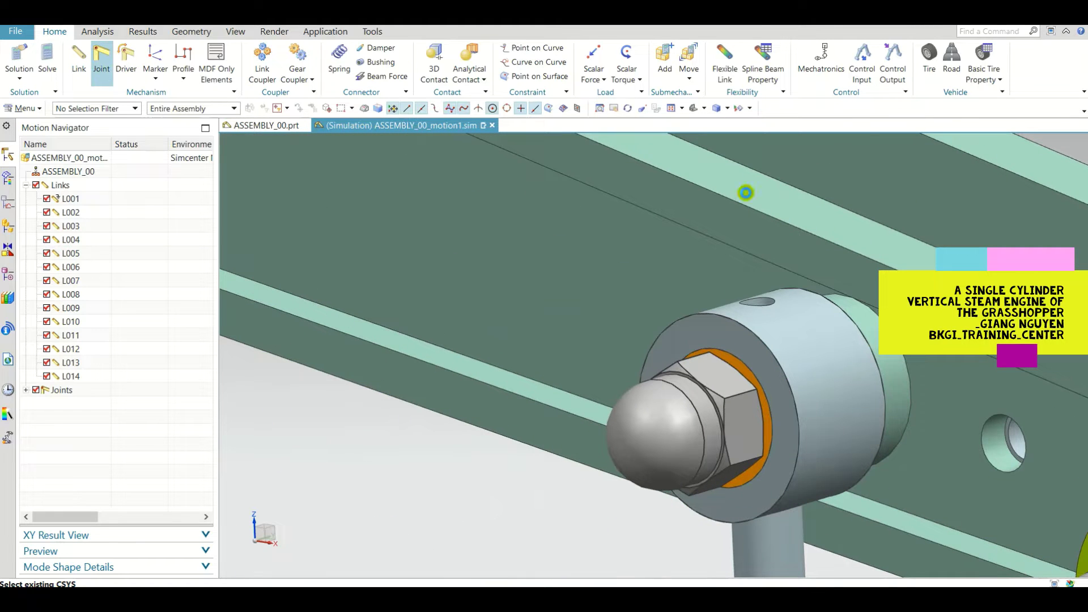
scroll(793, 410, "up", 1)
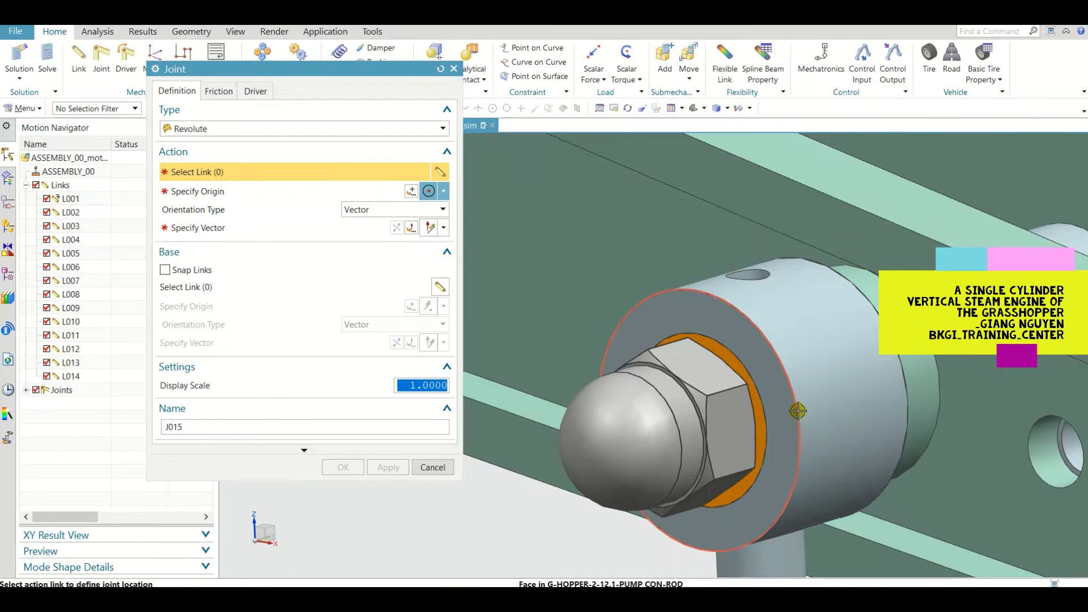
left_click(795, 410)
scroll(795, 409, "down", 4)
left_click(236, 290)
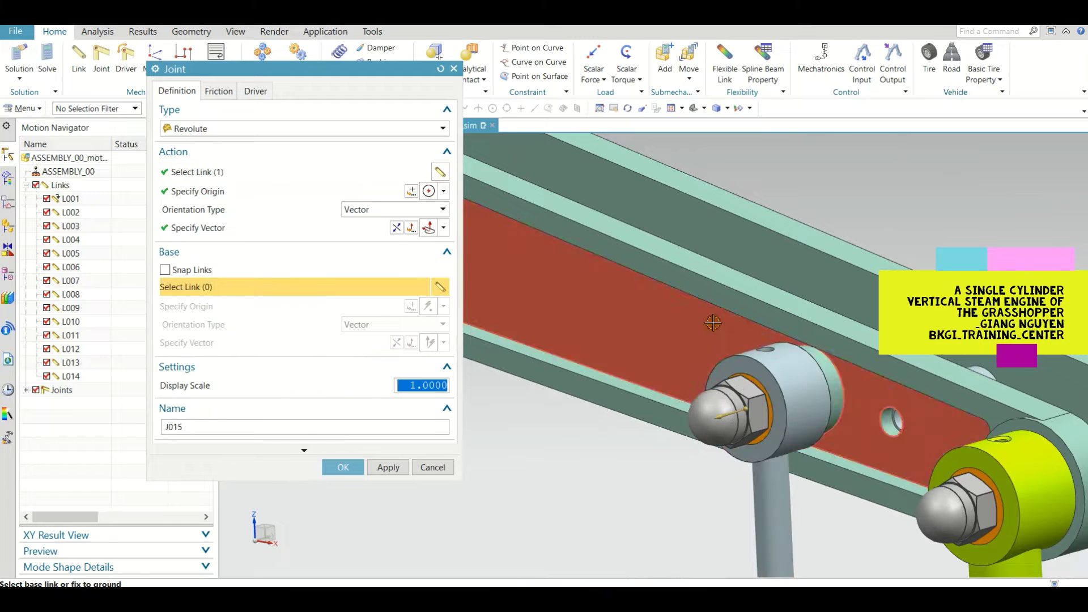
left_click(712, 321)
scroll(702, 323, "down", 4)
left_click(342, 466)
- Create a revolute joint on the circular edge of movable end stay L004's upper end, with balance beam L005 as base
scroll(709, 368, "up", 6)
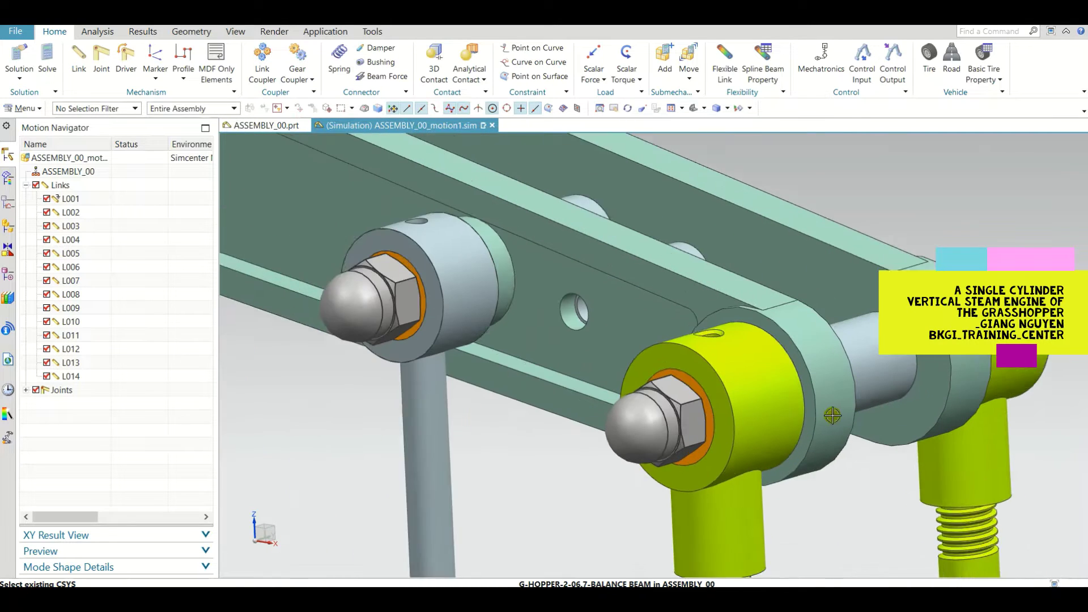
left_click(154, 63)
left_click(101, 63)
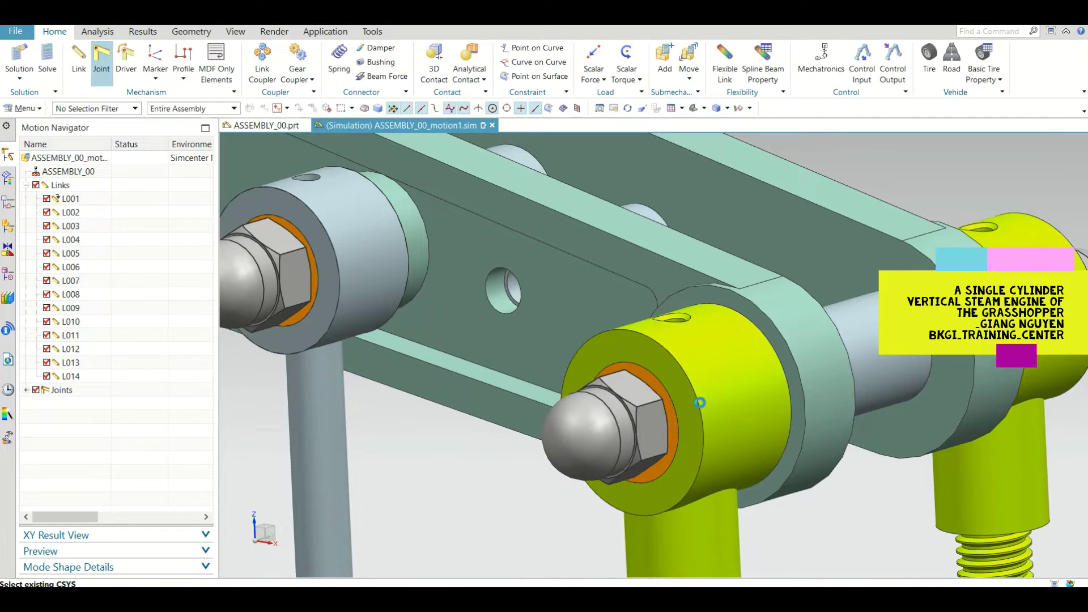
left_click(700, 403)
scroll(697, 405, "down", 4)
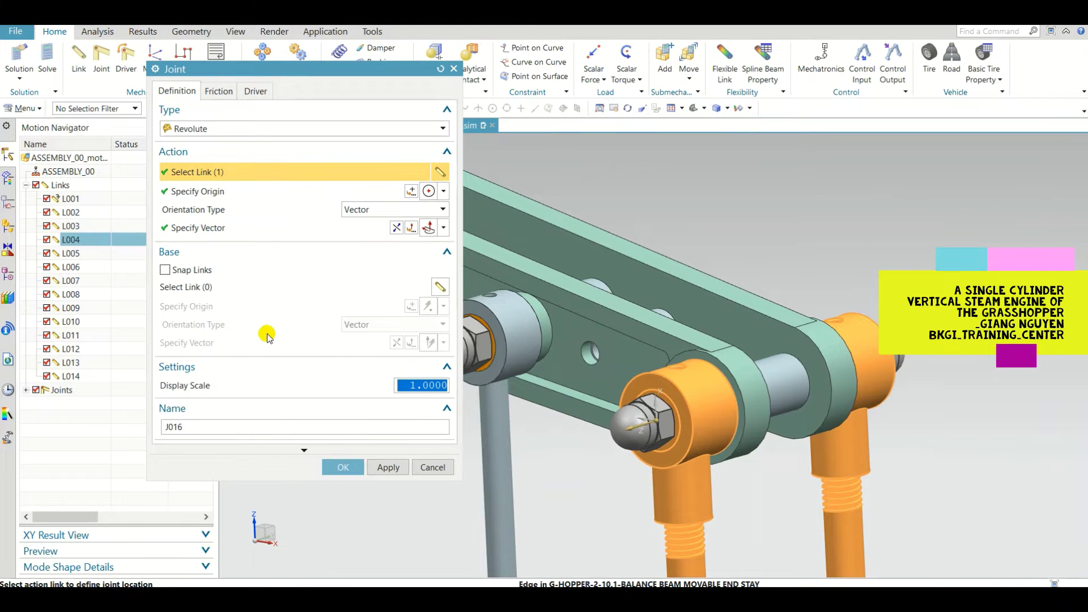
left_click(286, 288)
left_click(782, 435)
scroll(782, 435, "down", 1)
left_click(342, 467)
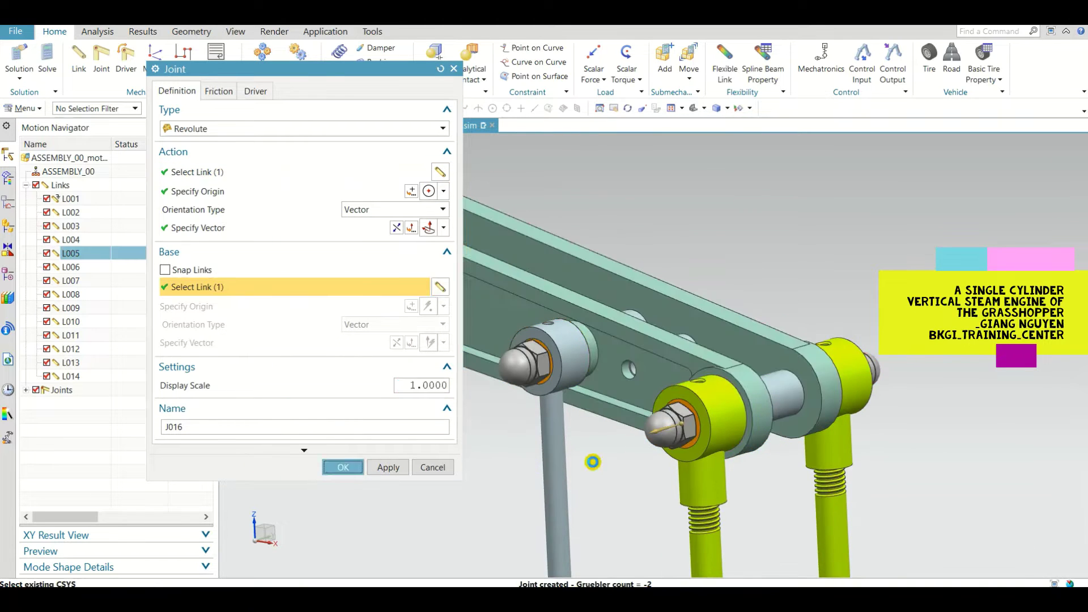
scroll(932, 449, "down", 7)
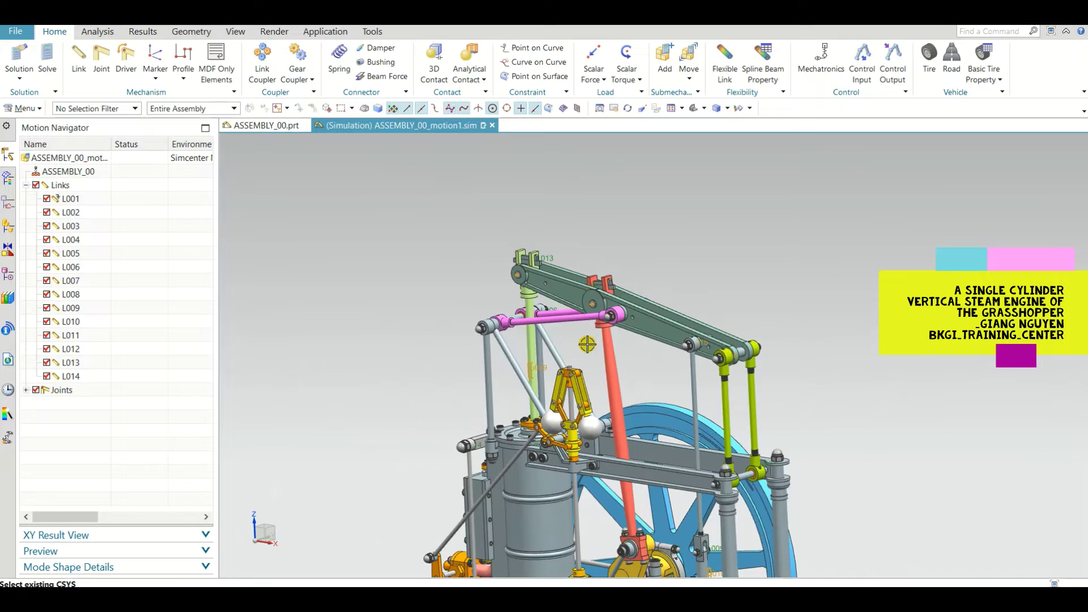
- Create a revolute joint on the lower circular edge of the governor's sliding collar, with the engine frame as base link
scroll(586, 344, "down", 4)
scroll(572, 428, "up", 8)
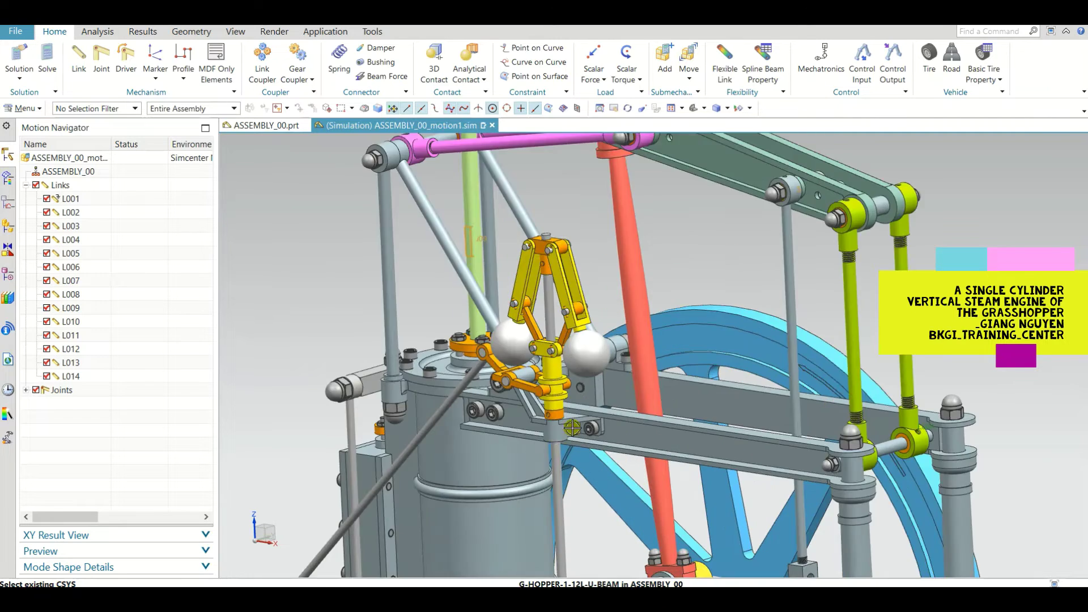
scroll(572, 428, "up", 10)
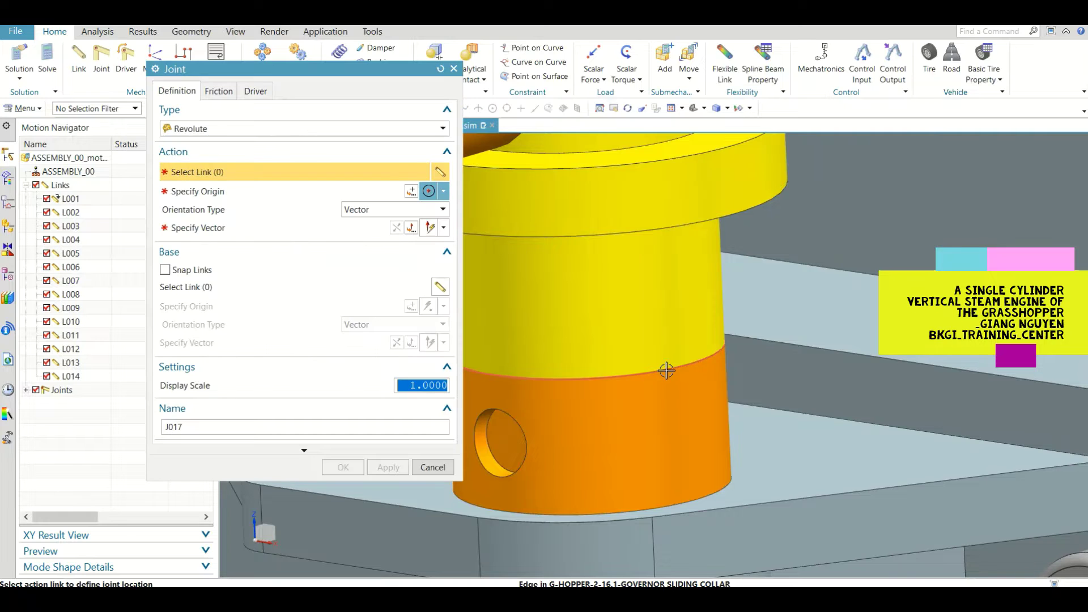
left_click(688, 381)
left_click(243, 287)
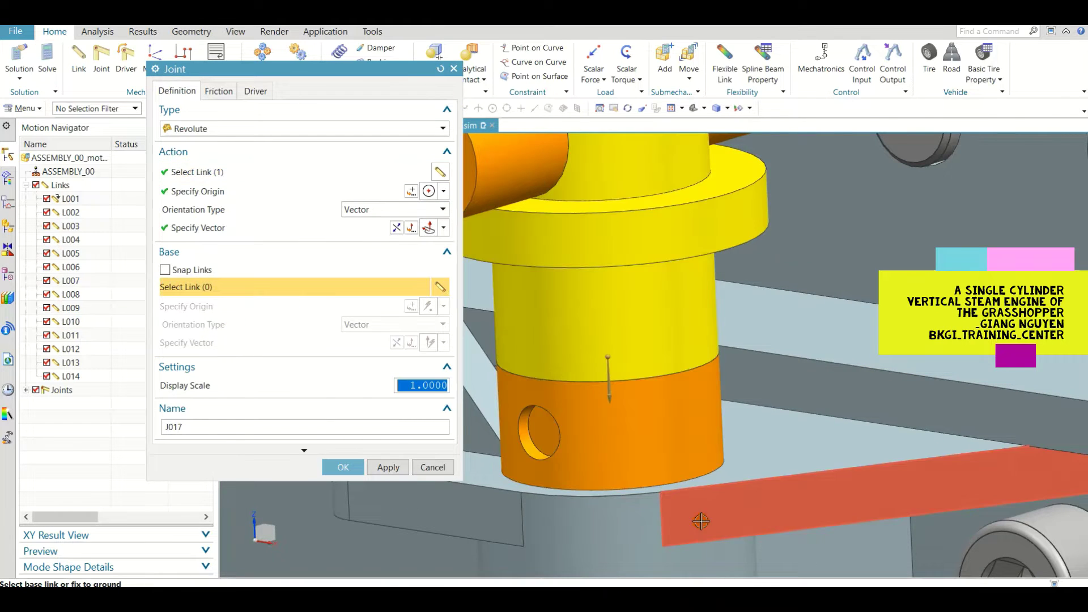
left_click(643, 494)
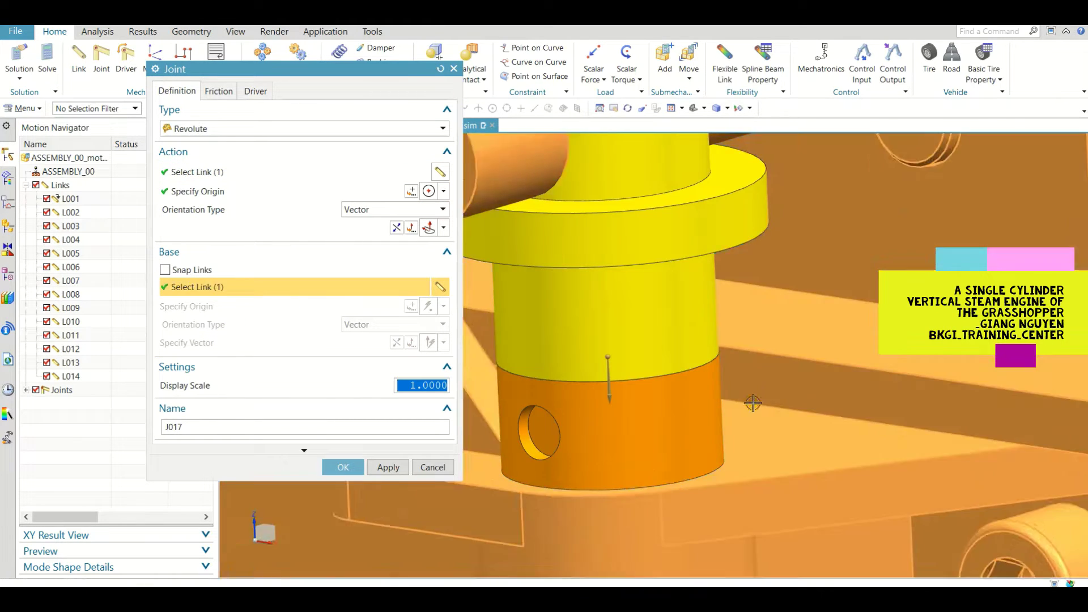
scroll(464, 382, "down", 1)
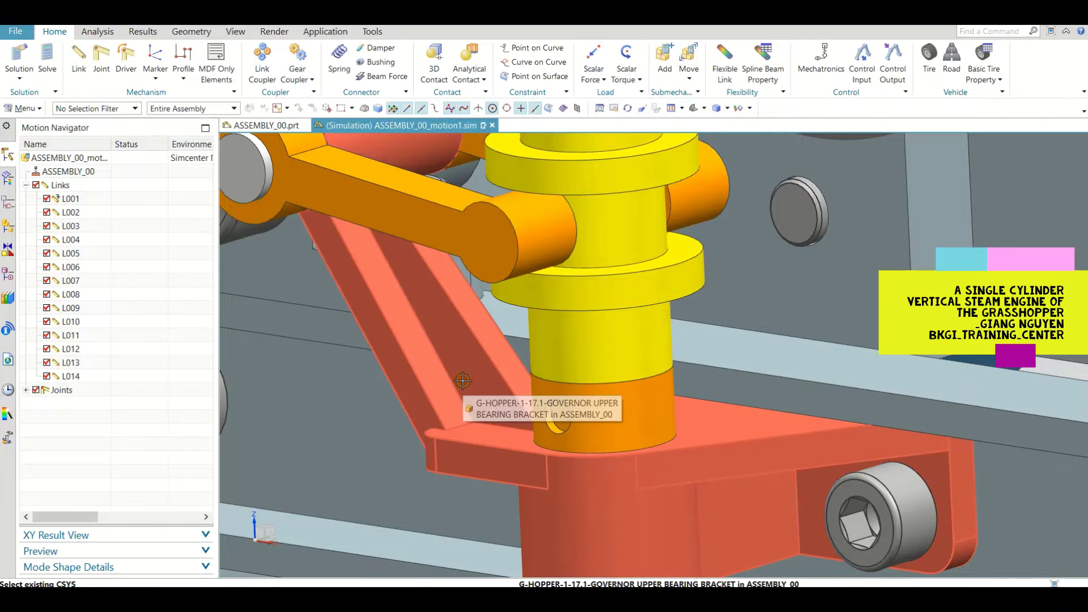
- Create a revolute joint on the circular edge of pump con-rod L008's lower fork, with pump piston L009 as base
scroll(462, 381, "down", 5)
scroll(462, 381, "down", 5)
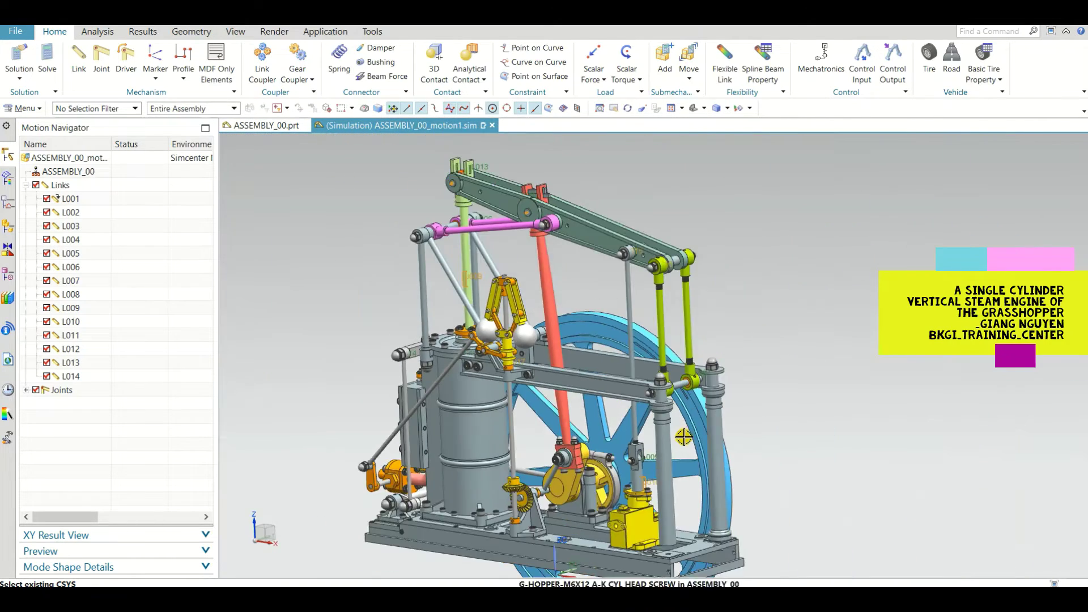
scroll(601, 471, "up", 10)
scroll(601, 471, "up", 3)
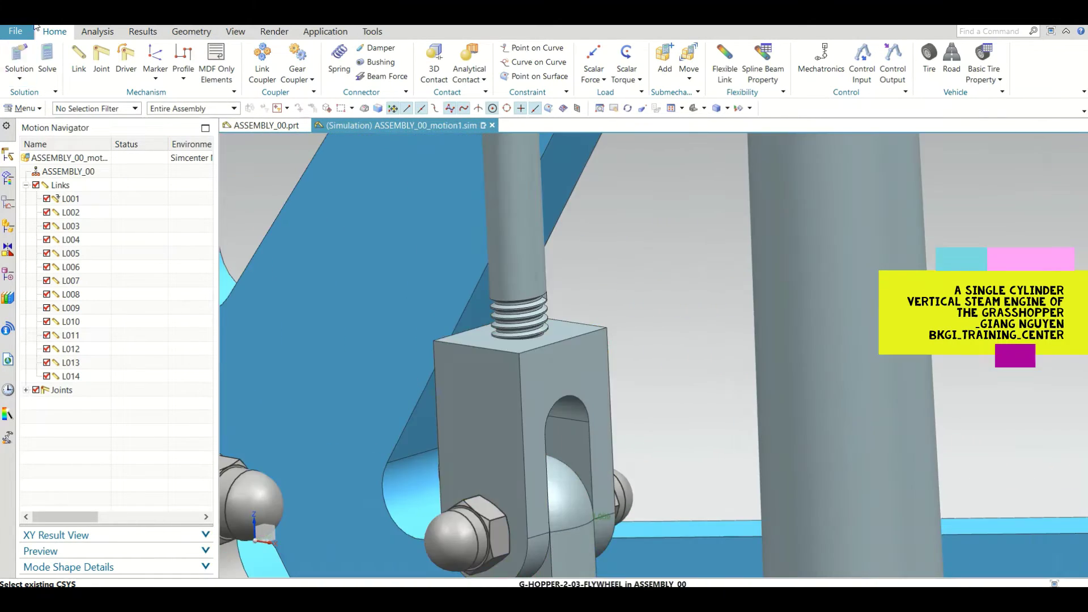
left_click(101, 62)
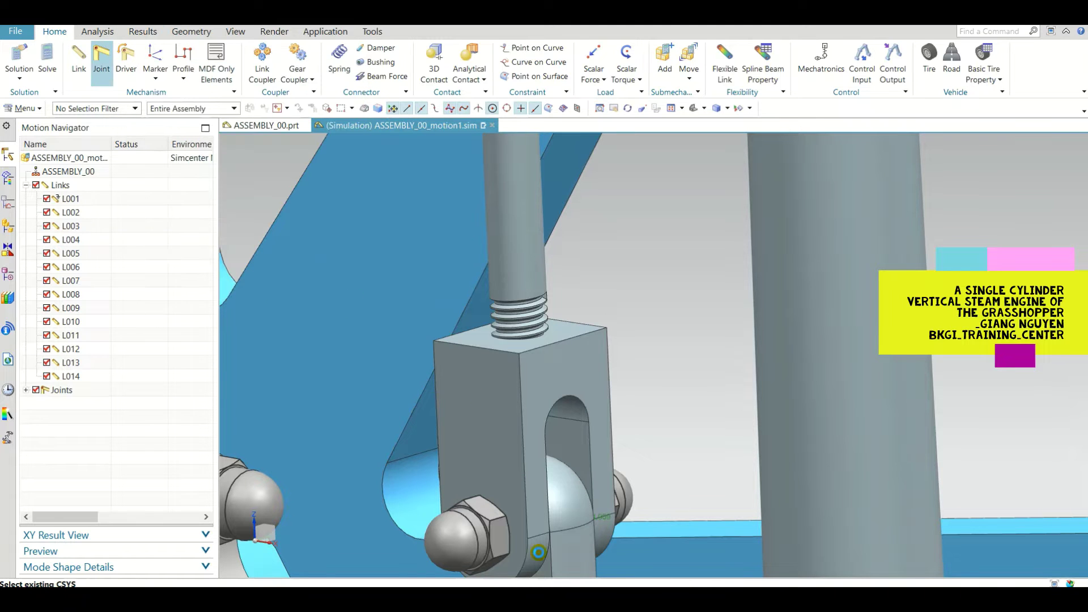
scroll(552, 441, "up", 5)
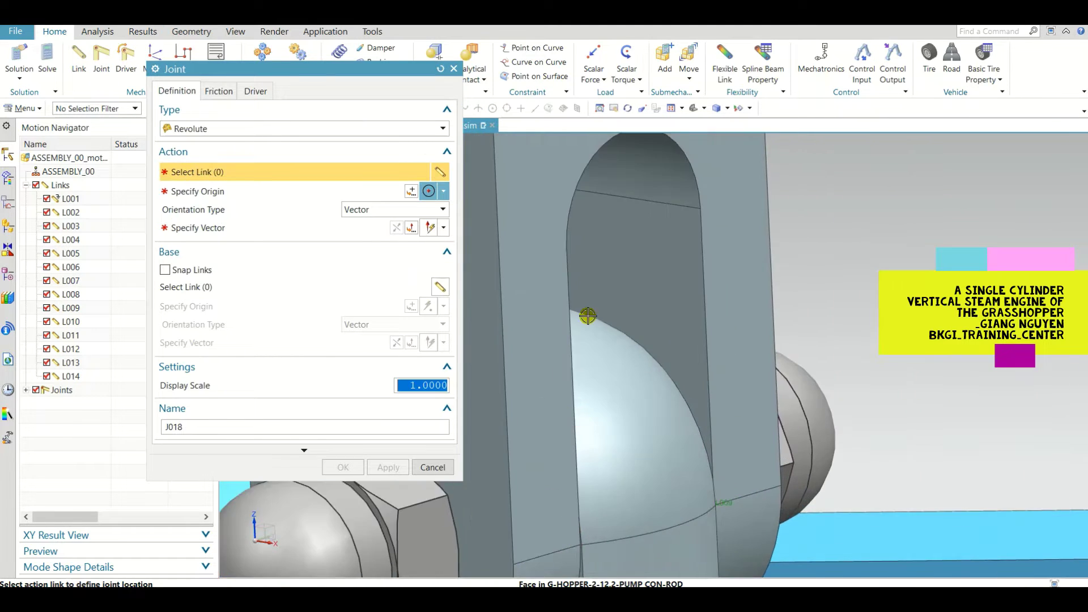
left_click(542, 431)
scroll(541, 432, "down", 3)
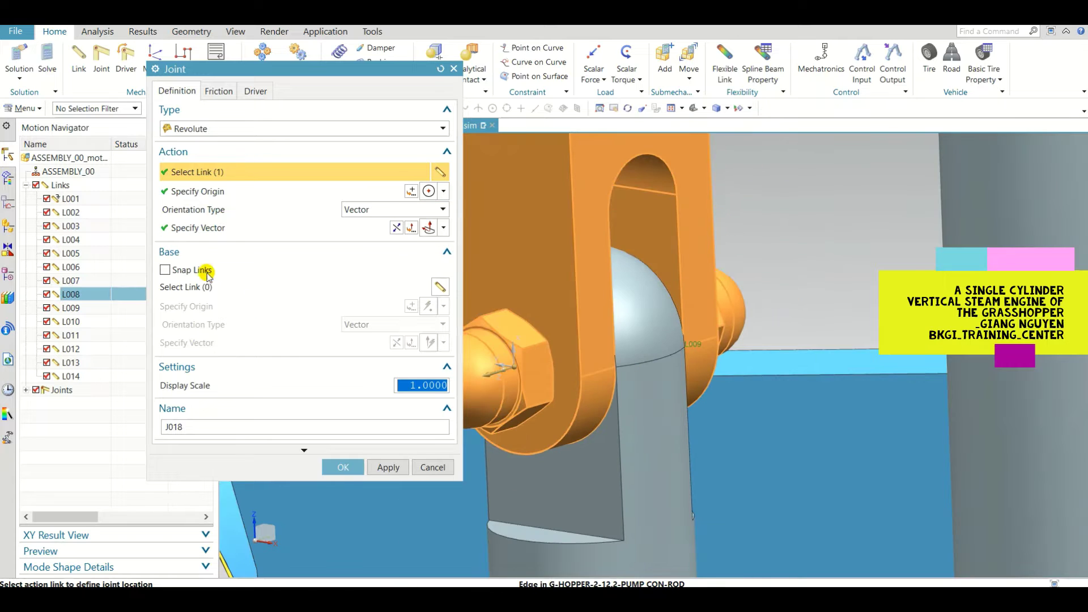
left_click(199, 287)
left_click(679, 303)
scroll(679, 303, "down", 4)
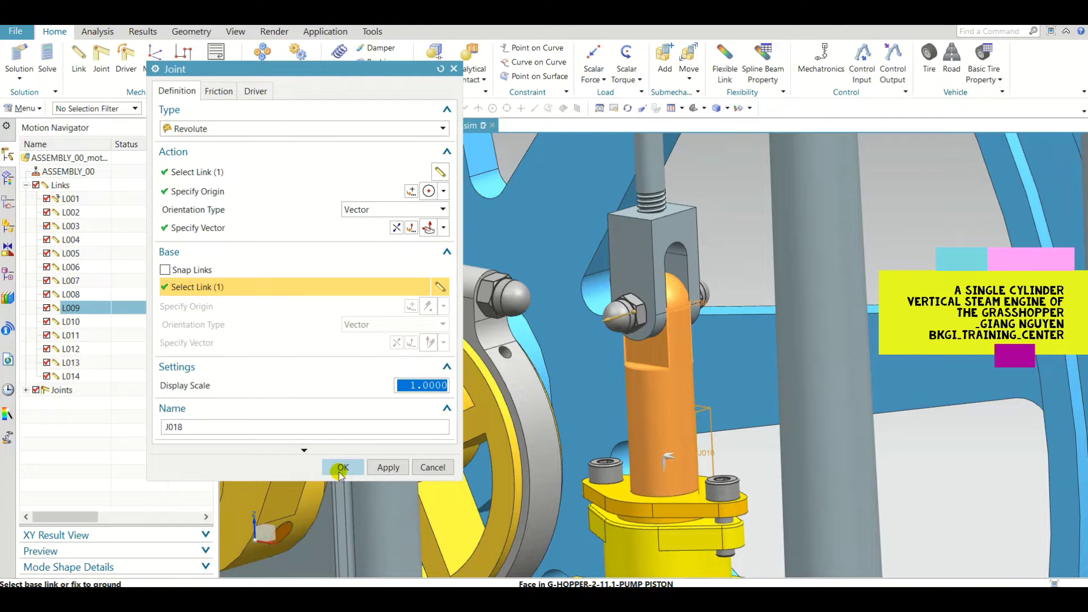
left_click(342, 468)
- Create a revolute joint on the circular edge of movable end stay L004's lower end, with the frame's cross shaft as base
scroll(631, 432, "down", 6)
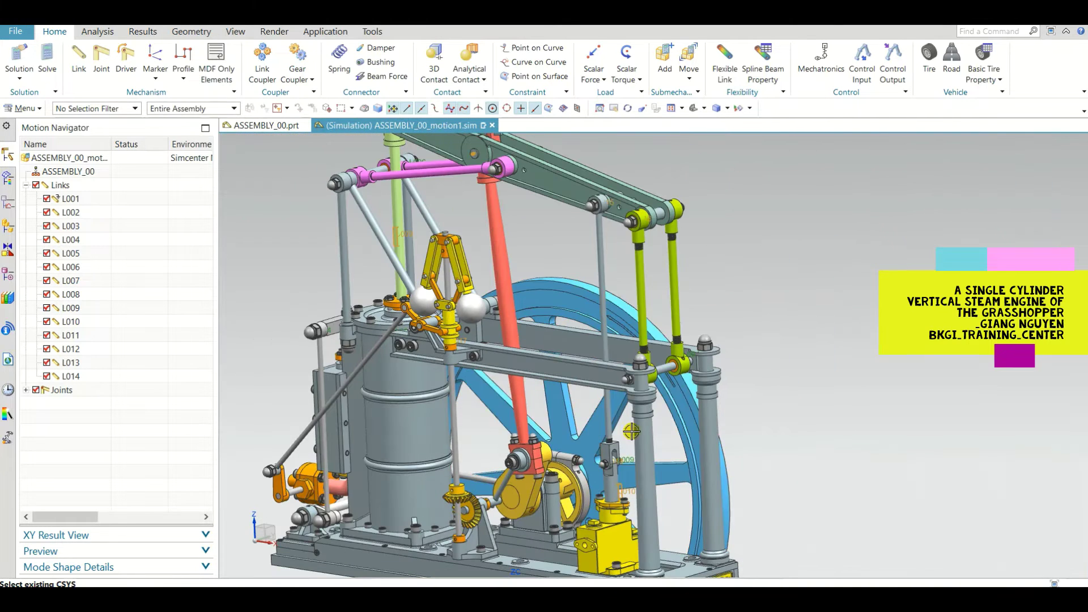
scroll(682, 377, "up", 8)
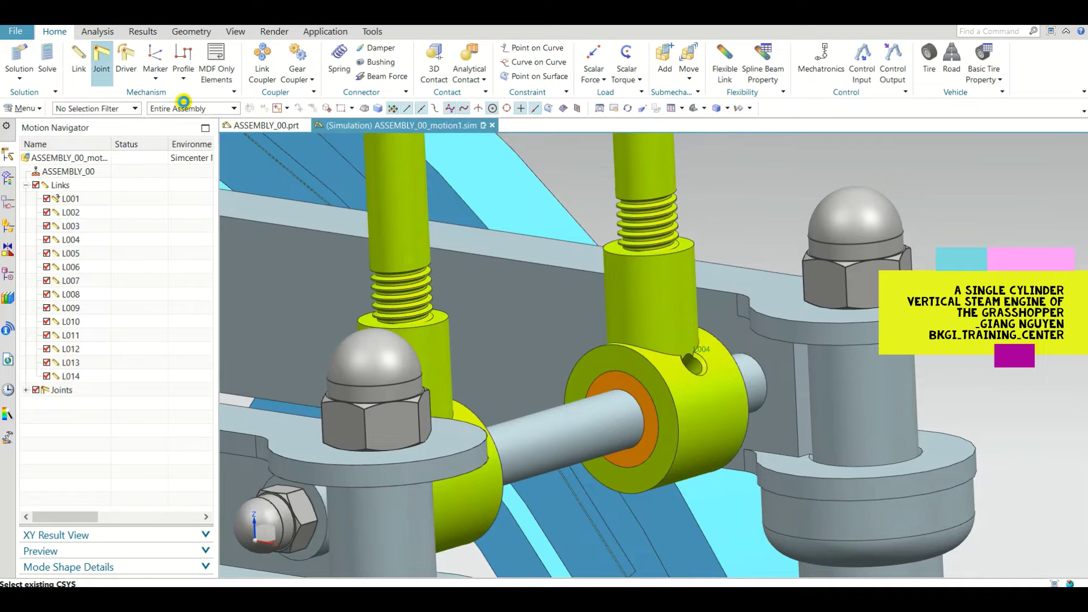
scroll(673, 436, "up", 3)
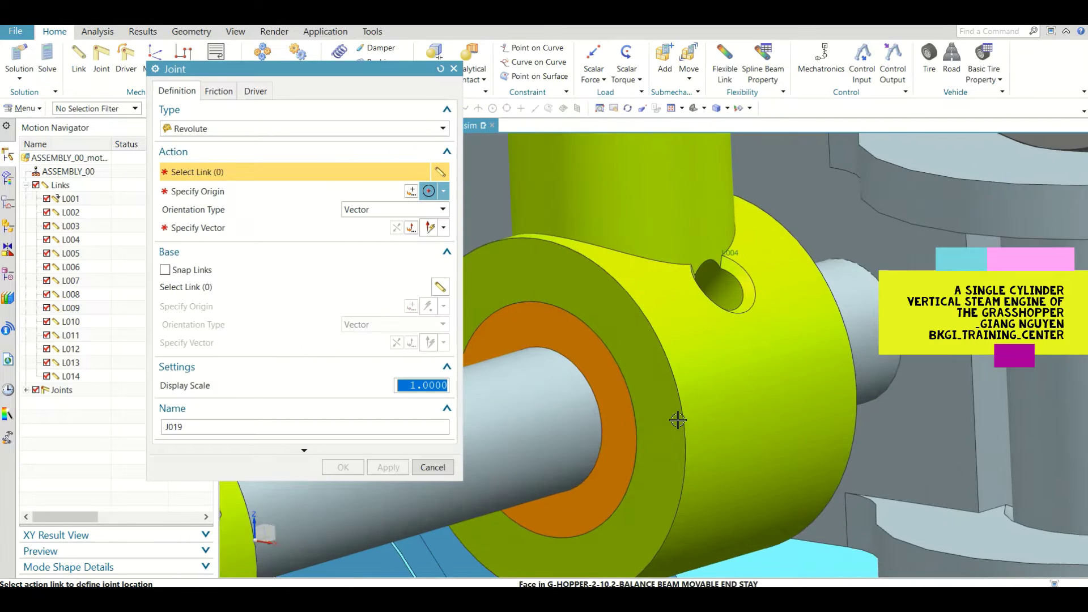
left_click(733, 432)
left_click(195, 288)
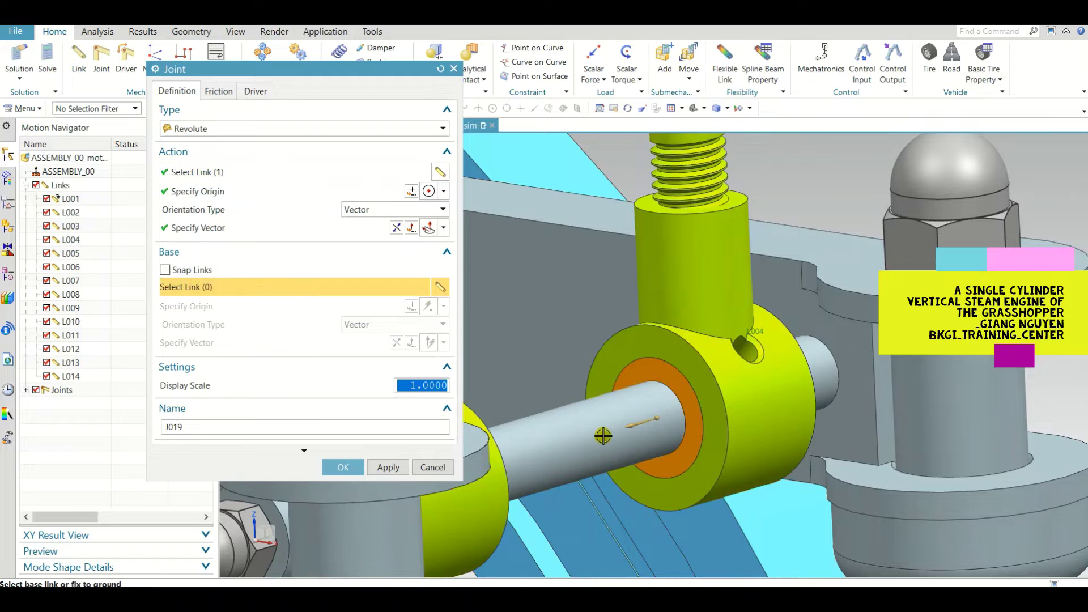
left_click(602, 437)
scroll(602, 436, "down", 5)
left_click(342, 467)
scroll(703, 460, "down", 8)
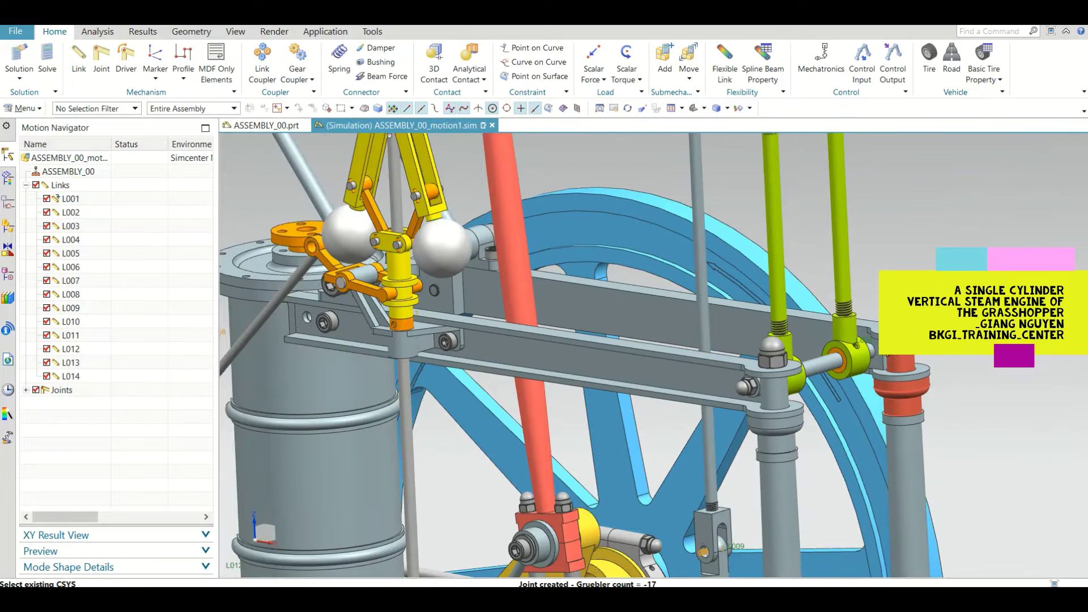
- Examine the engine's governor, pump and bevel gear drive, and expand the list of joints
scroll(702, 460, "up", 4)
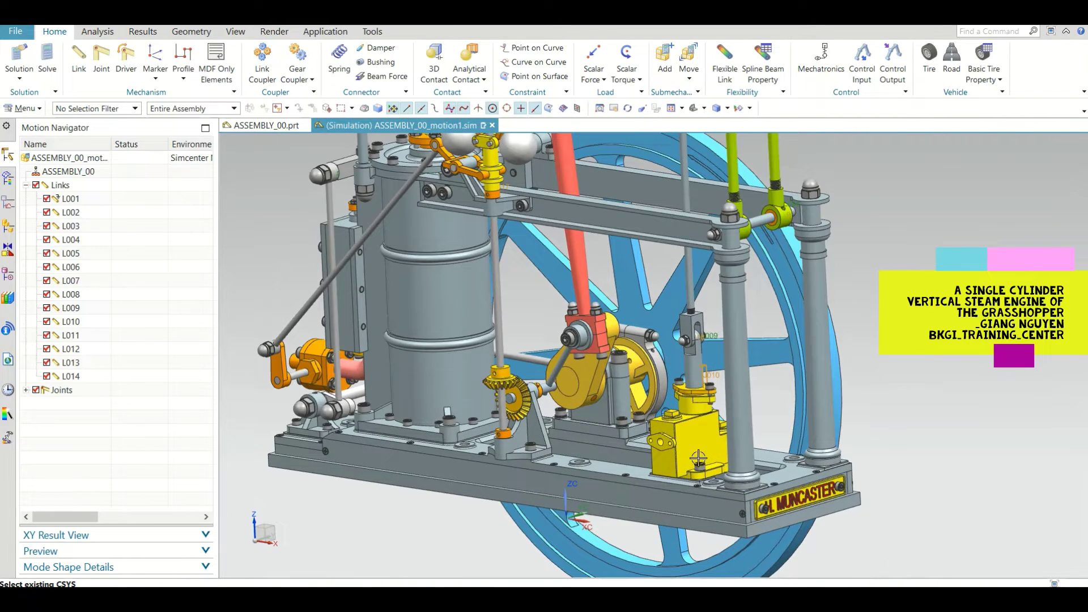
scroll(716, 480, "down", 2)
middle_click_drag(764, 475, 765, 476)
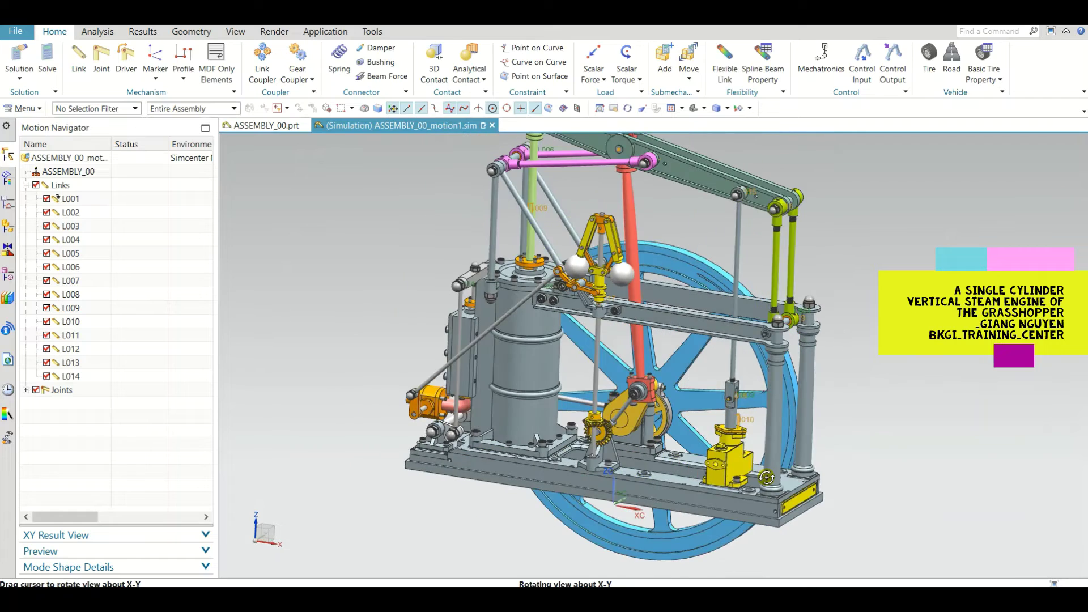
scroll(765, 476, "down", 3)
scroll(601, 385, "up", 4)
scroll(542, 385, "down", 2)
scroll(797, 486, "up", 1)
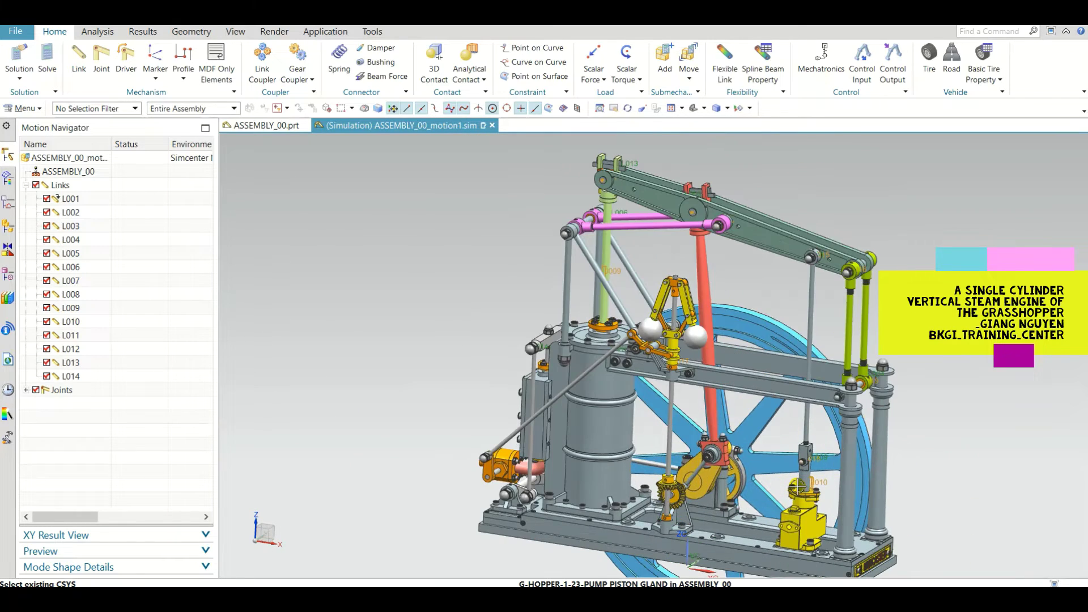
middle_click_drag(775, 468, 741, 434)
scroll(740, 432, "up", 2)
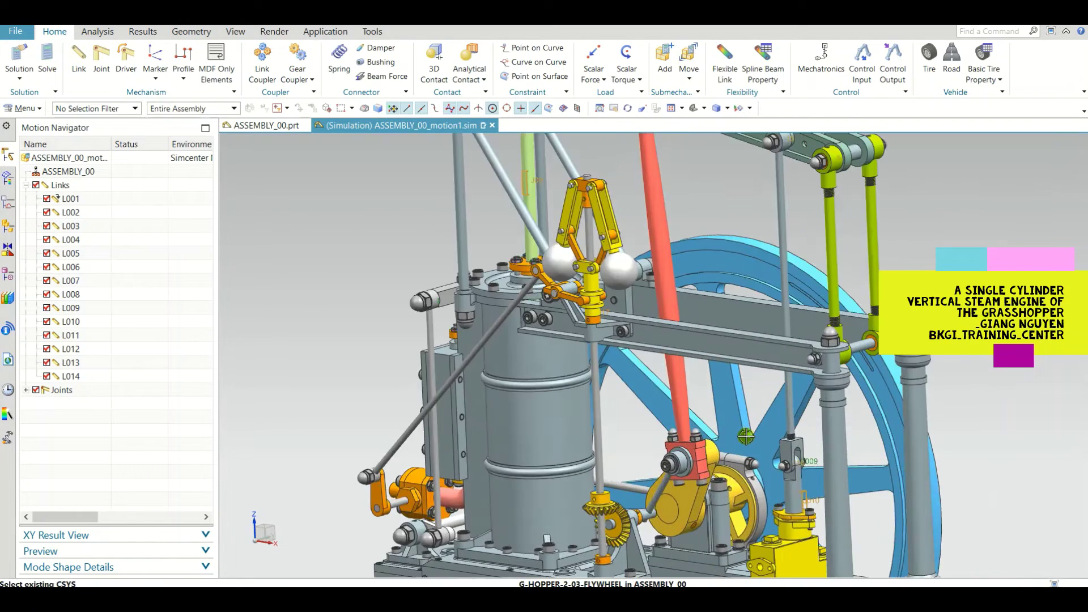
scroll(740, 432, "down", 2)
left_click(26, 390)
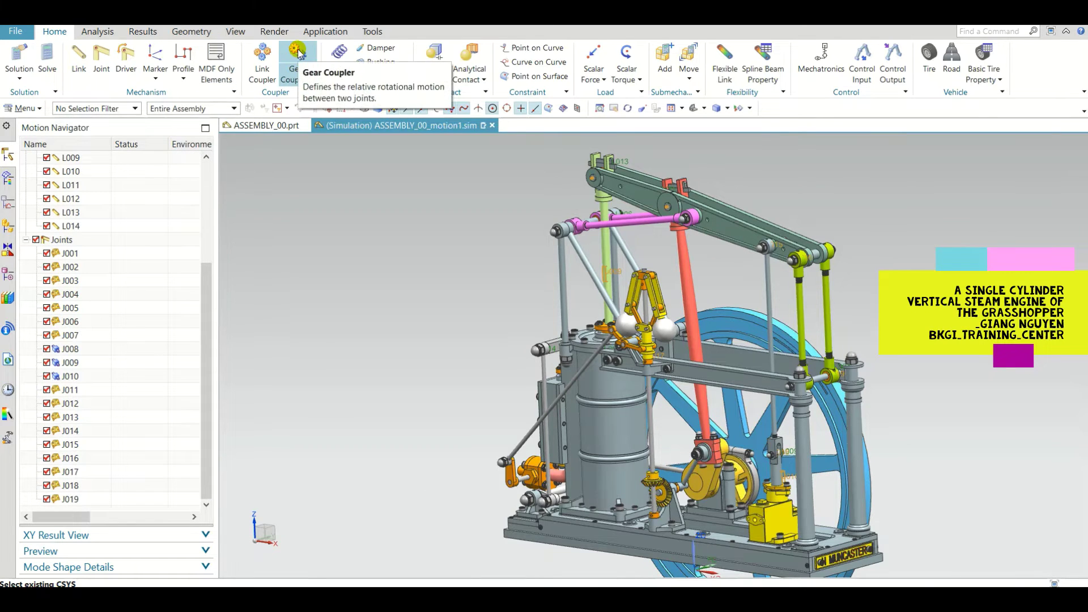
scroll(683, 366, "up", 3)
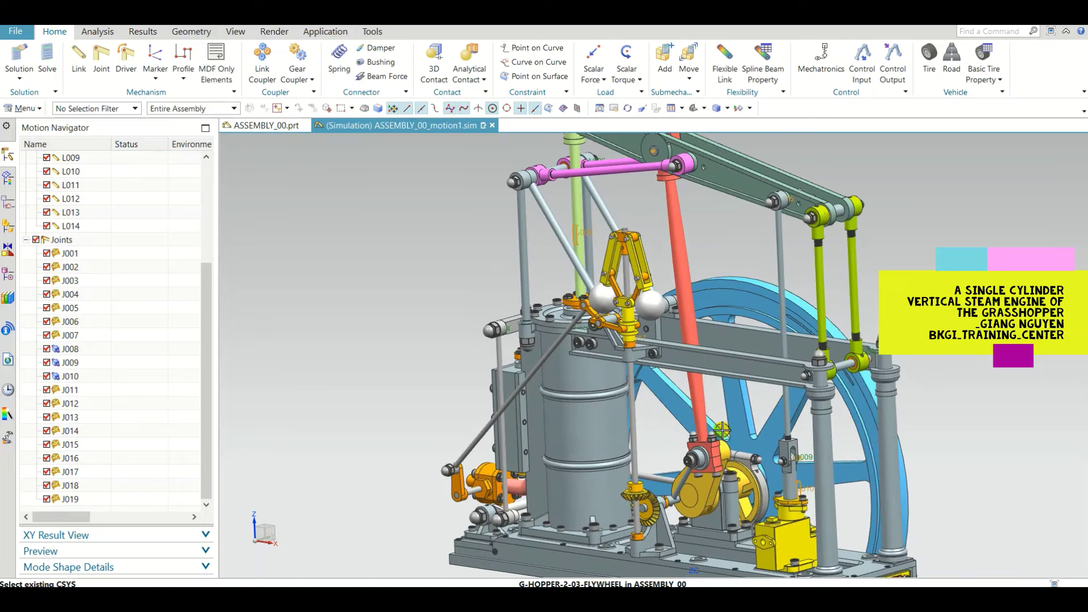
scroll(684, 366, "down", 1)
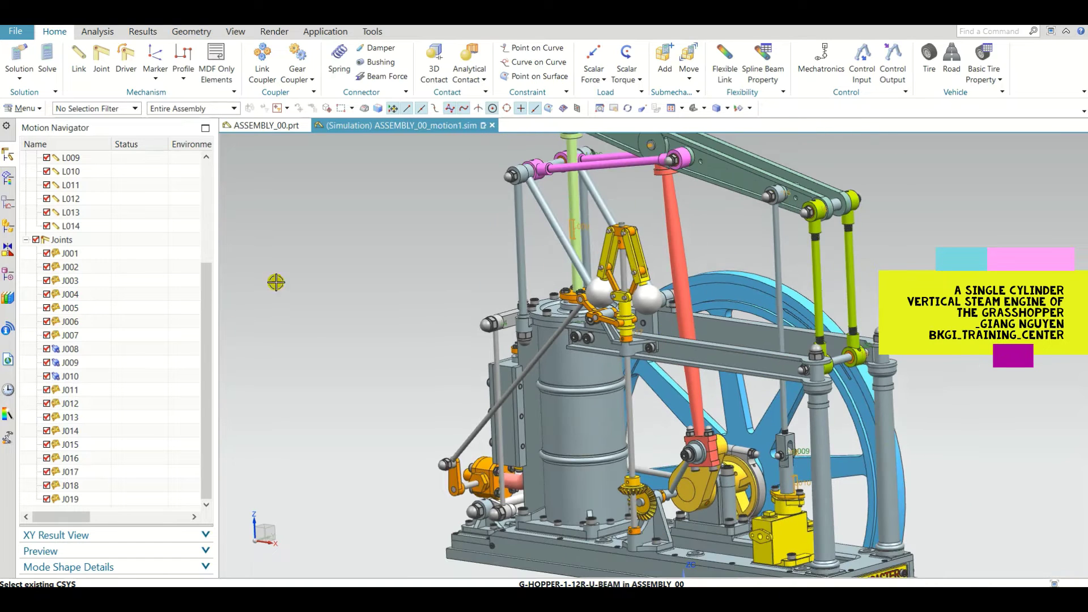
left_click(296, 63)
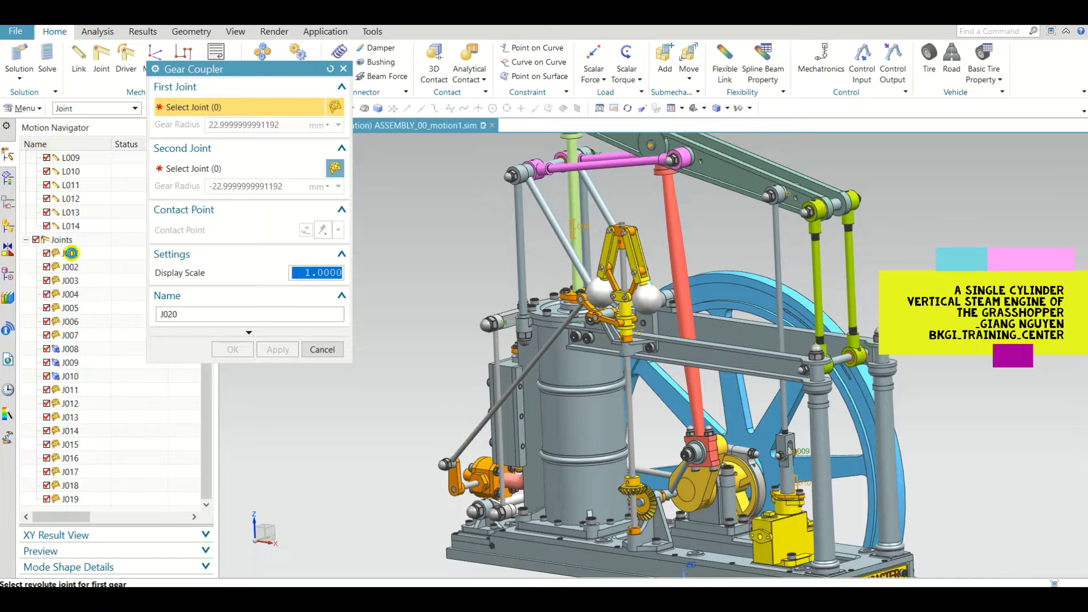
left_click(71, 254)
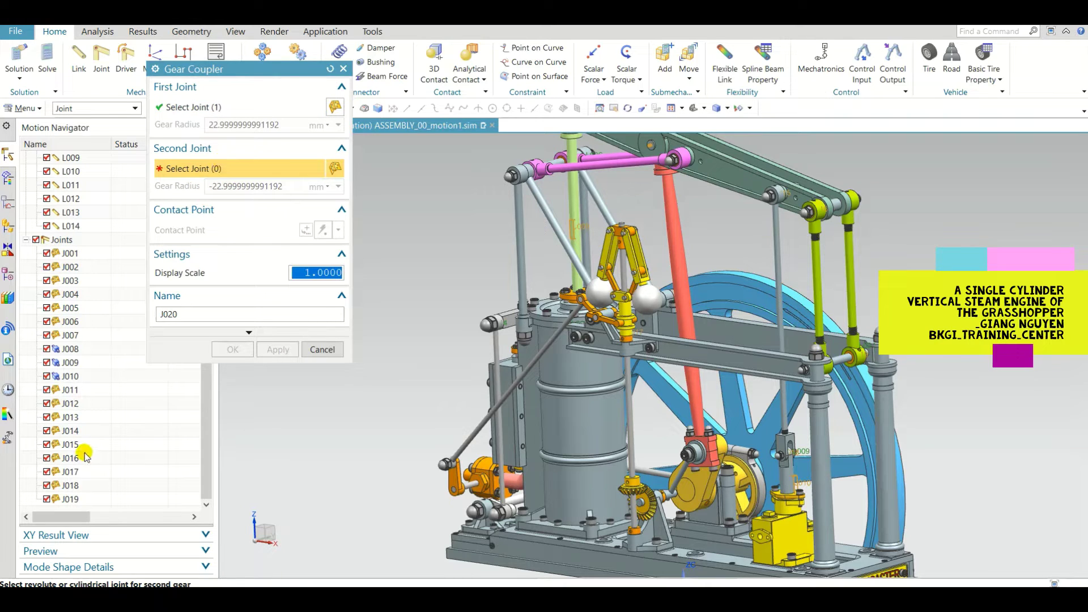
left_click(71, 471)
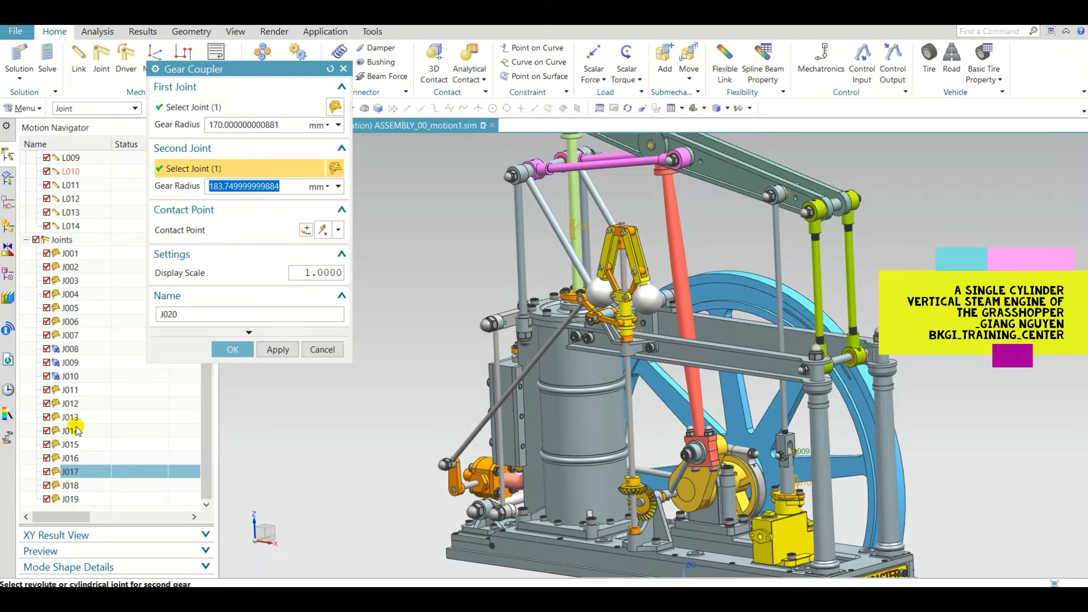
scroll(639, 578, "up", 3)
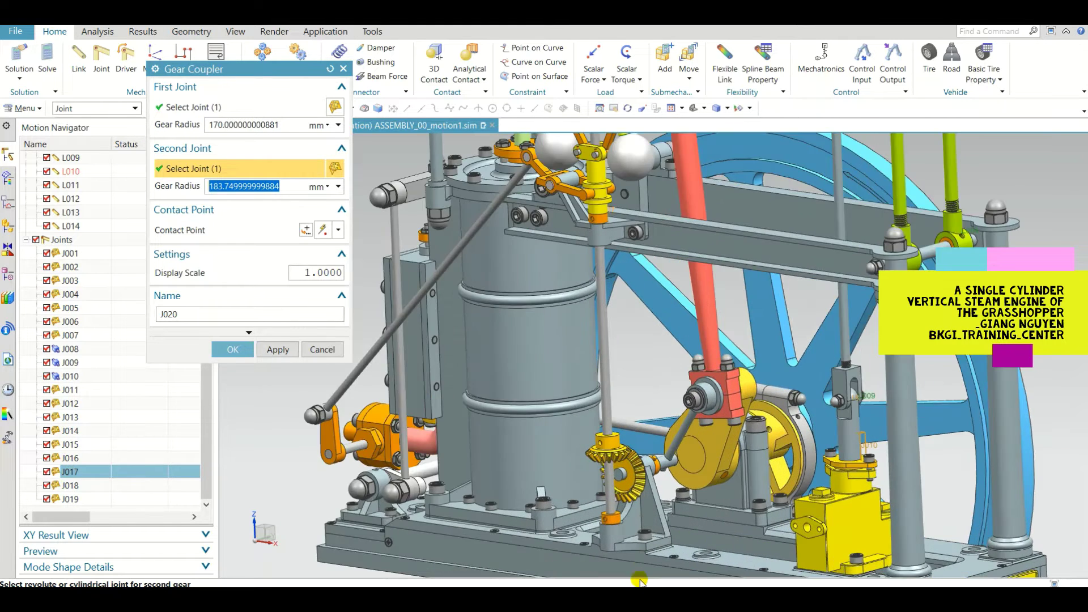
scroll(621, 465, "up", 3)
left_click(321, 350)
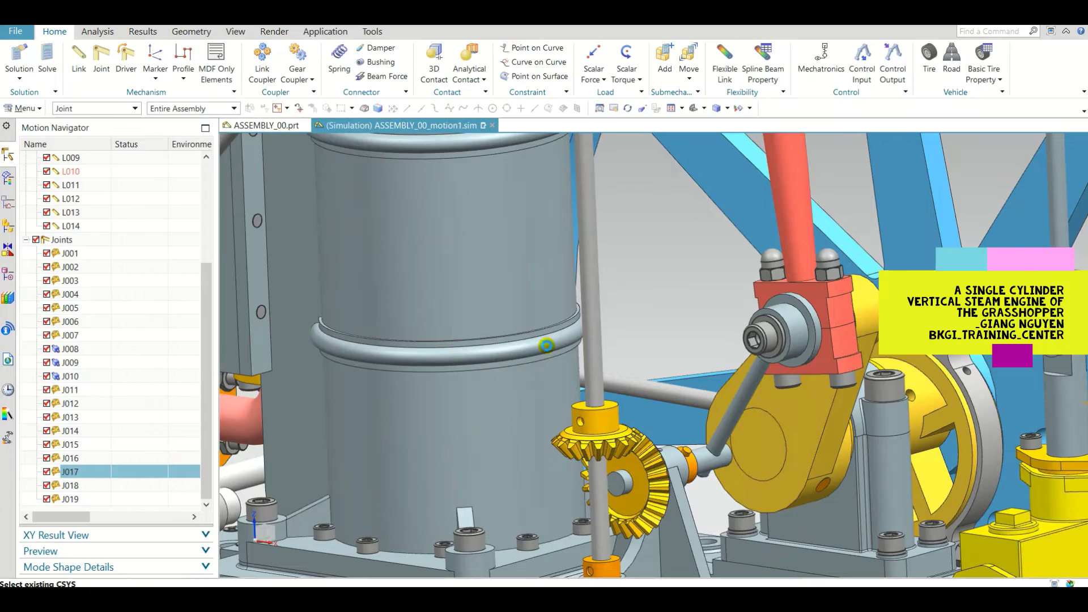
- Examine the bevel gears and governor shaft, highlighting joints J017 and J018 to identify which links they connect
scroll(584, 368, "down", 5)
scroll(601, 373, "up", 5)
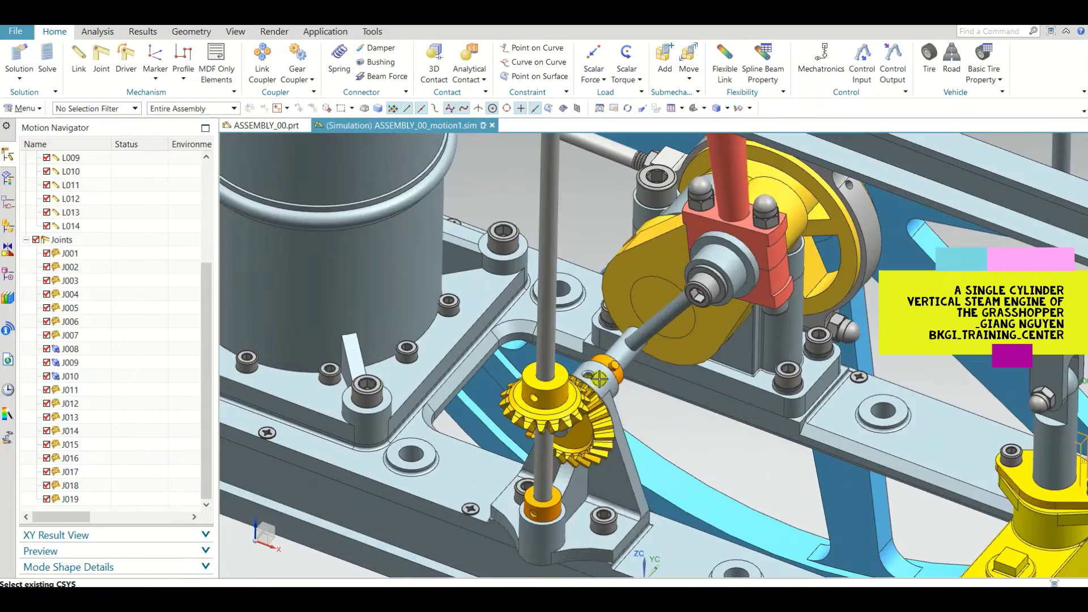
scroll(602, 373, "down", 3)
middle_click_drag(656, 444, 671, 445)
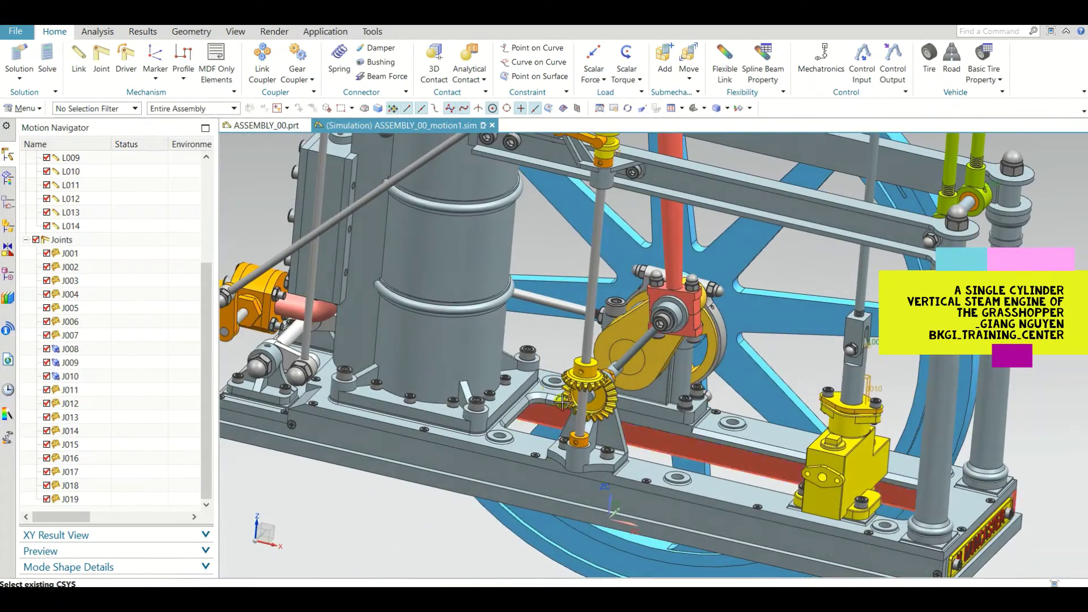
scroll(554, 395, "up", 3)
left_click(64, 456)
left_click(72, 472)
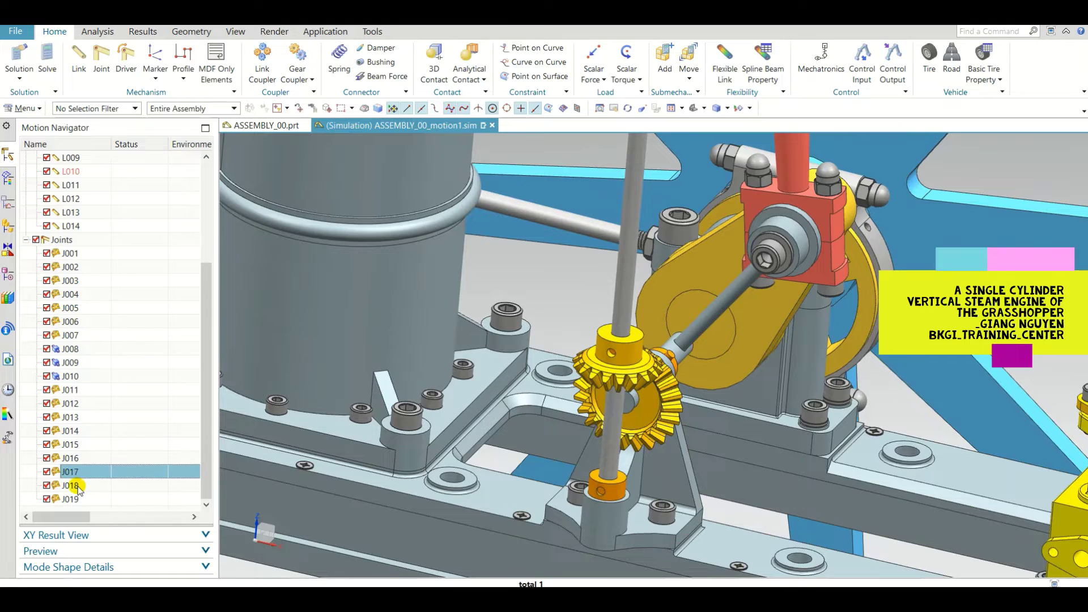
left_click(74, 485)
scroll(491, 288, "down", 5)
scroll(491, 288, "up", 5)
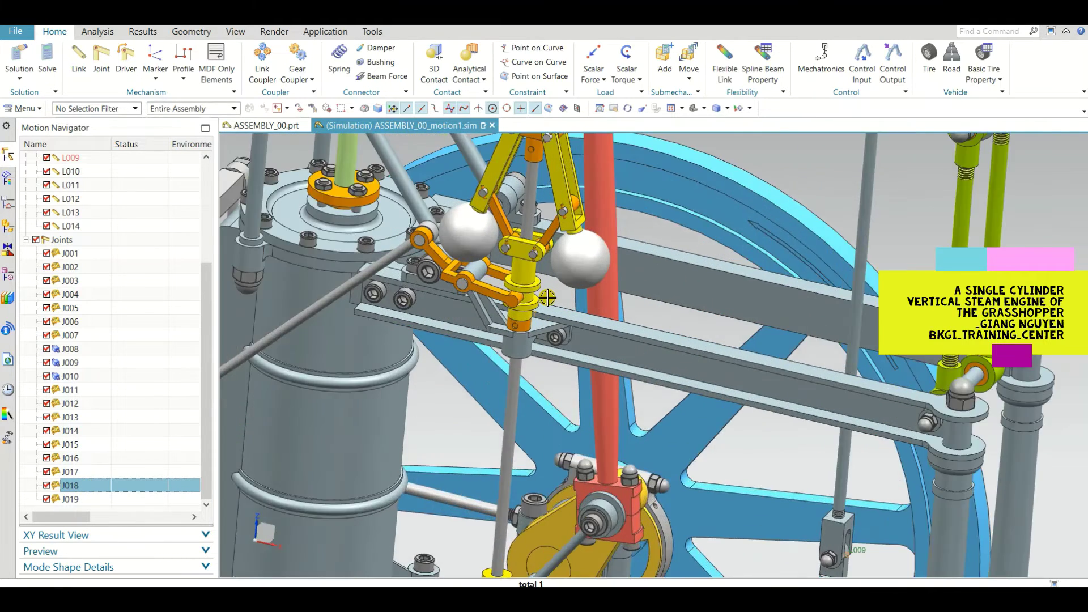
- Check the definition of revolute joint J017 on the governor shaft and leave it unmodified
left_click(72, 472)
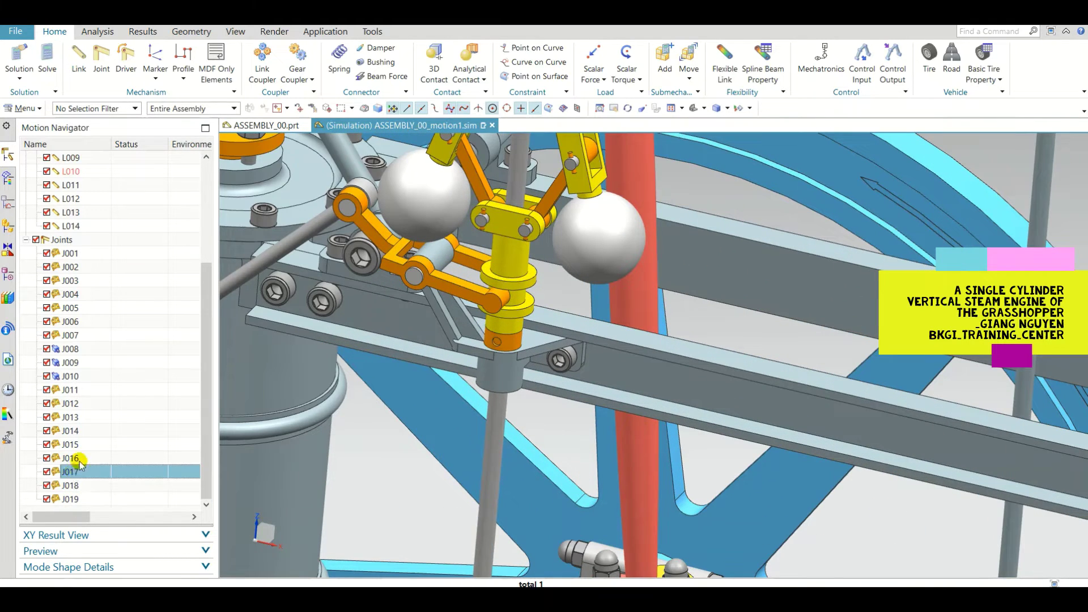
left_click(74, 473)
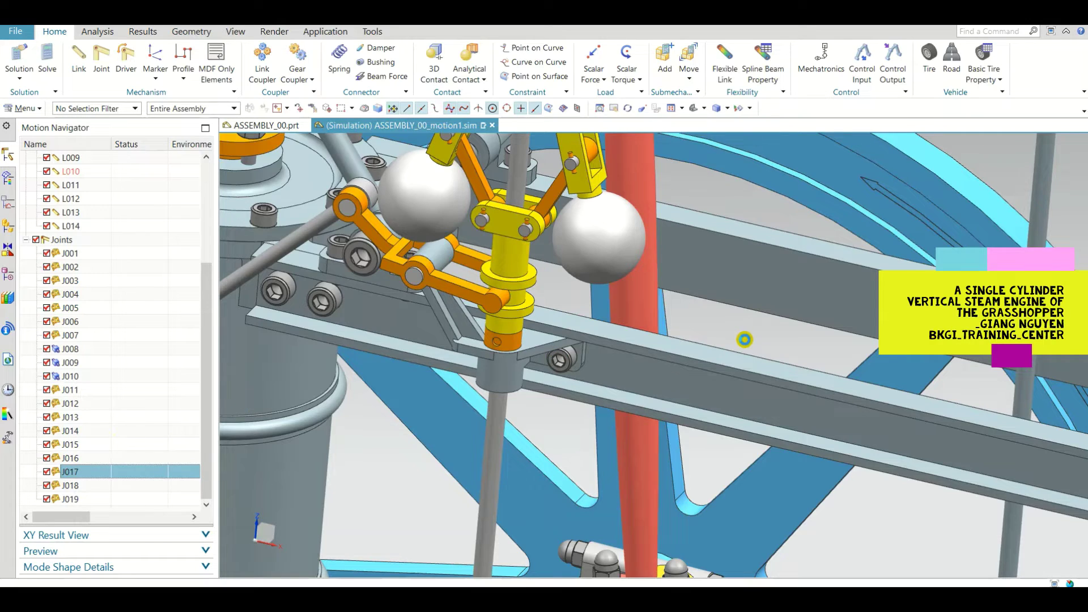
scroll(744, 340, "down", 5)
scroll(682, 361, "up", 4)
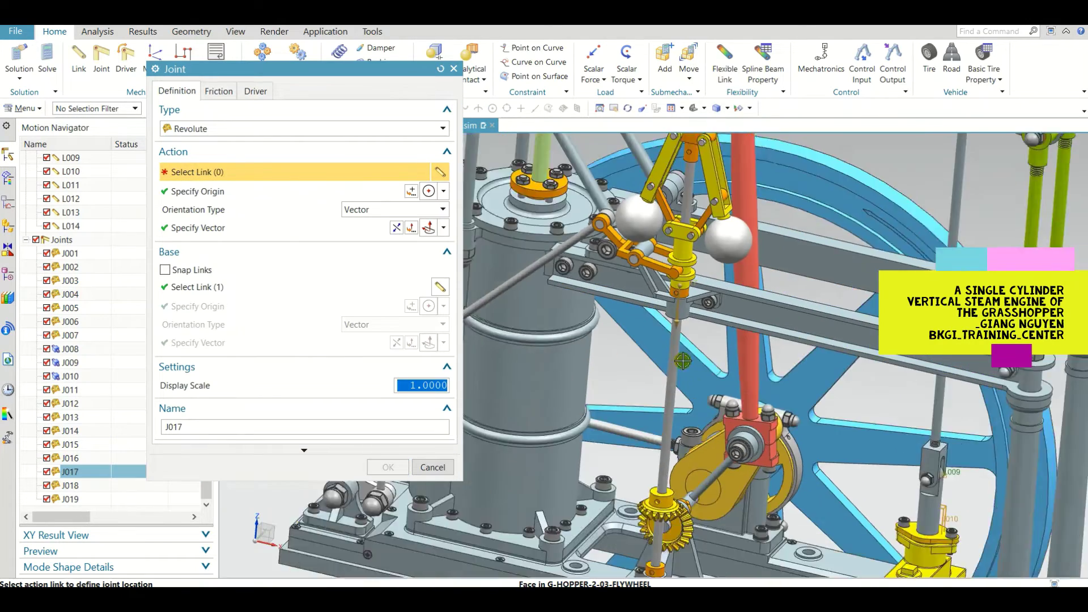
scroll(682, 360, "up", 2)
scroll(682, 360, "down", 3)
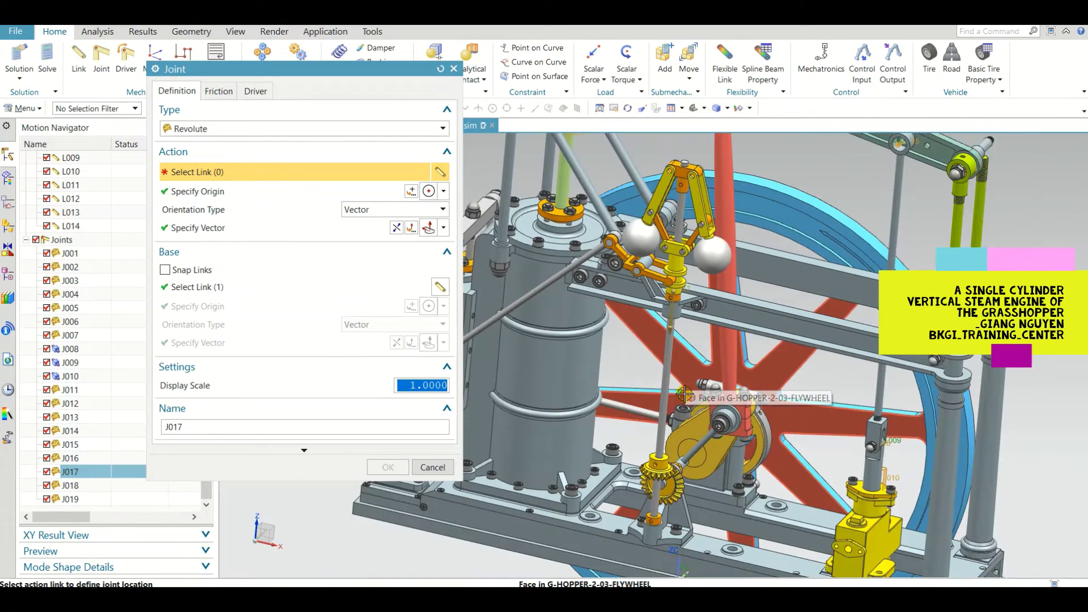
left_click(433, 469)
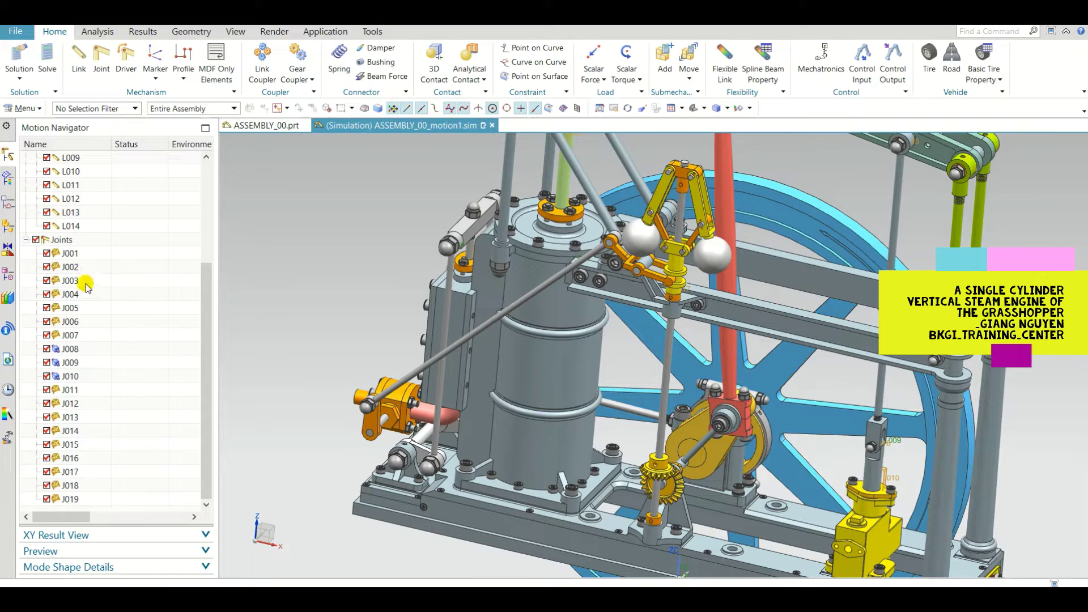
- Check which links revolute joint J001 on the flywheel crankshaft connects
left_click(79, 255)
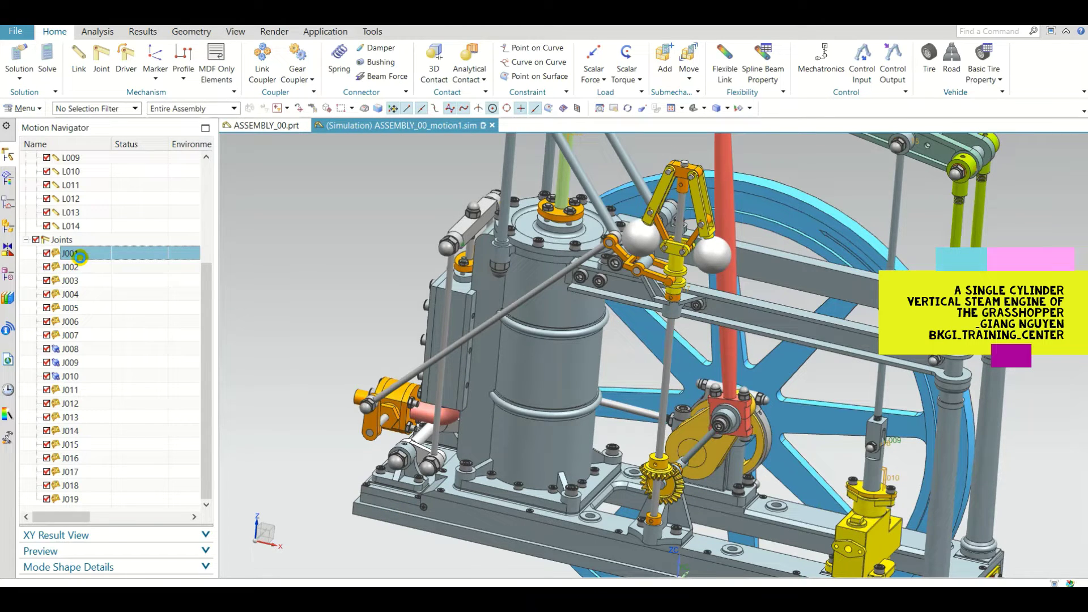
double_click(80, 255)
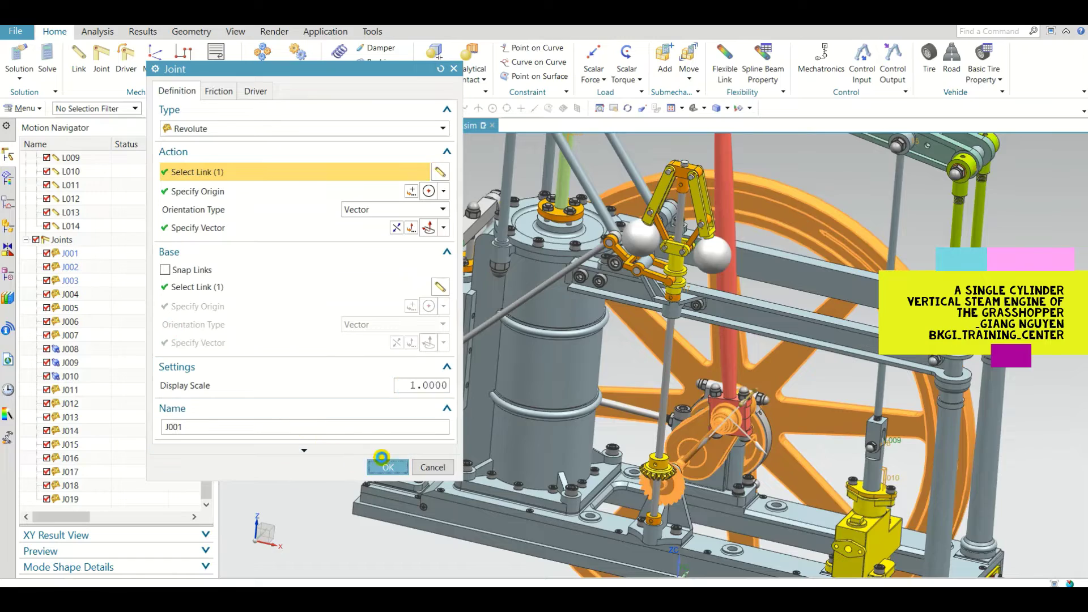
left_click(384, 463)
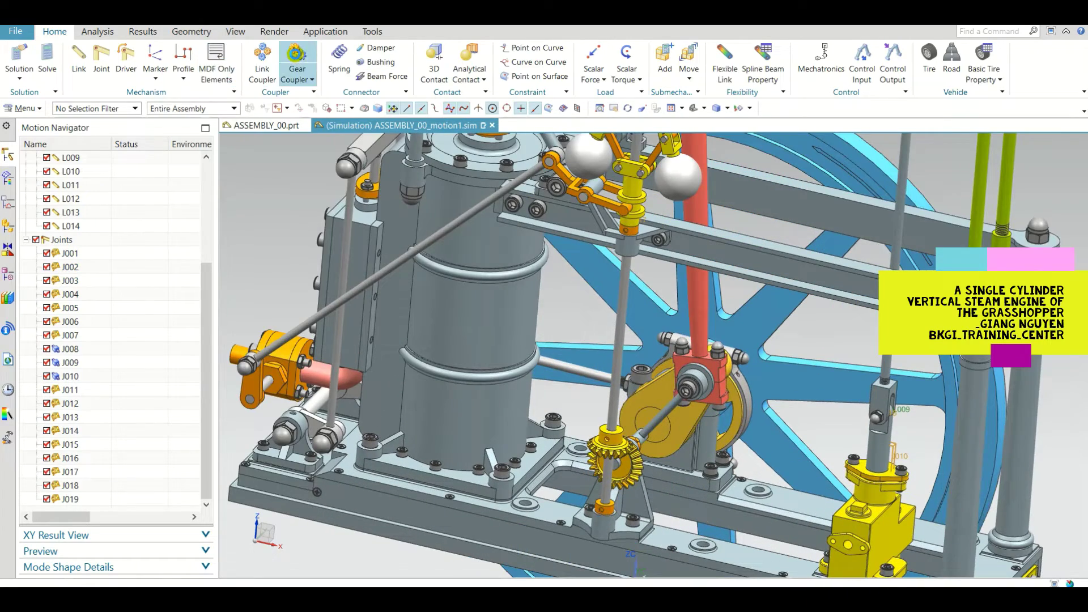
- Start a two-joint 2-3 Joint Coupler and choose flywheel joint J001 as its driver joint
left_click(295, 59)
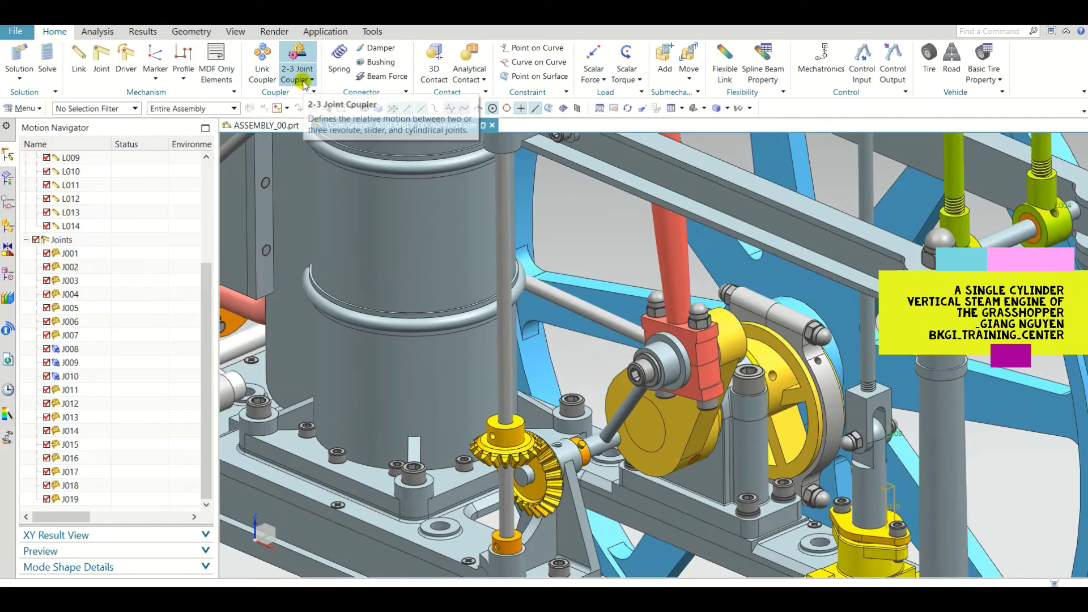
left_click(298, 79)
left_click(311, 135)
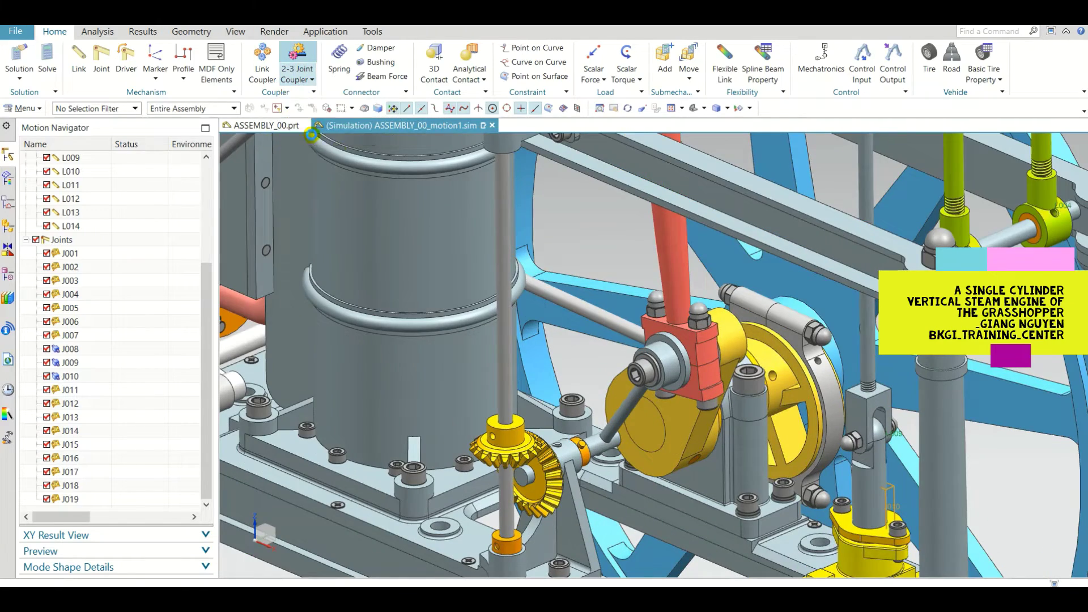
scroll(565, 337, "down", 2)
scroll(606, 354, "down", 2)
scroll(633, 425, "up", 2)
scroll(654, 312, "down", 2)
scroll(640, 300, "up", 3)
scroll(811, 354, "down", 1)
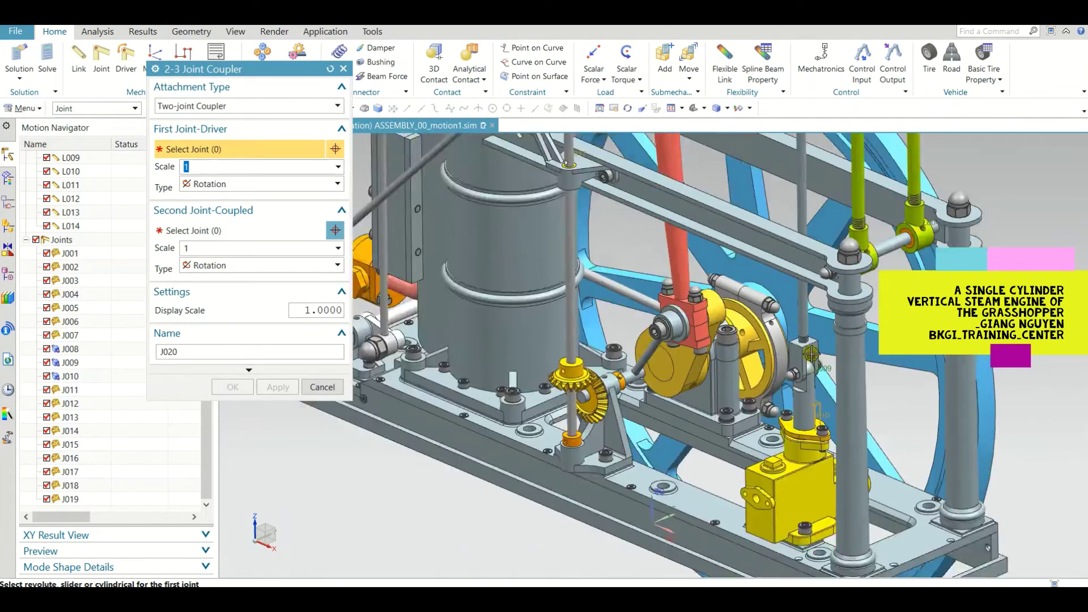
scroll(812, 354, "down", 2)
scroll(636, 286, "up", 3)
scroll(72, 263, "up", 4)
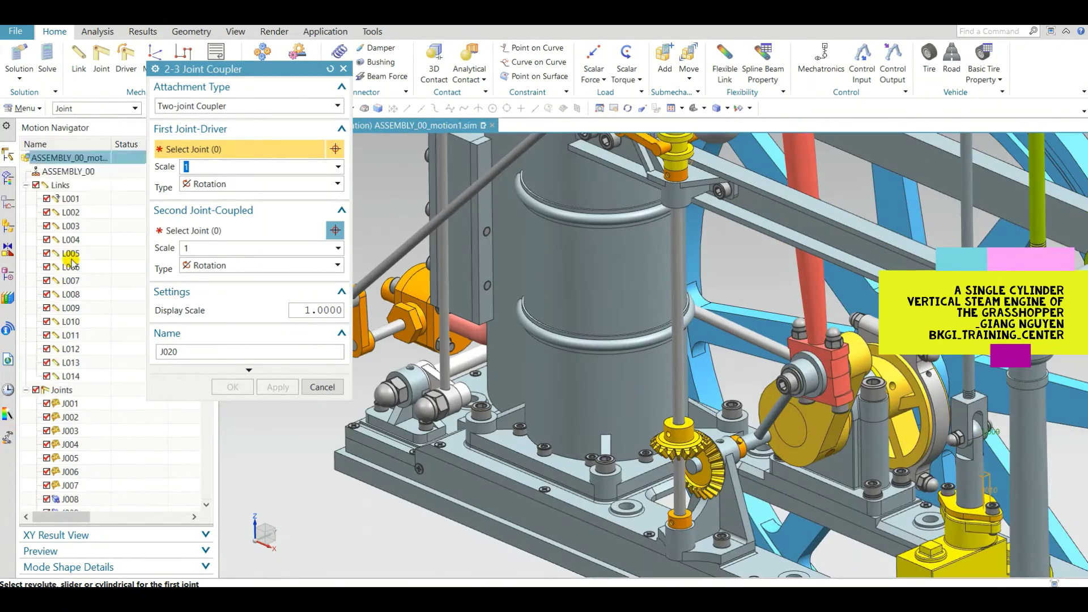
left_click(73, 403)
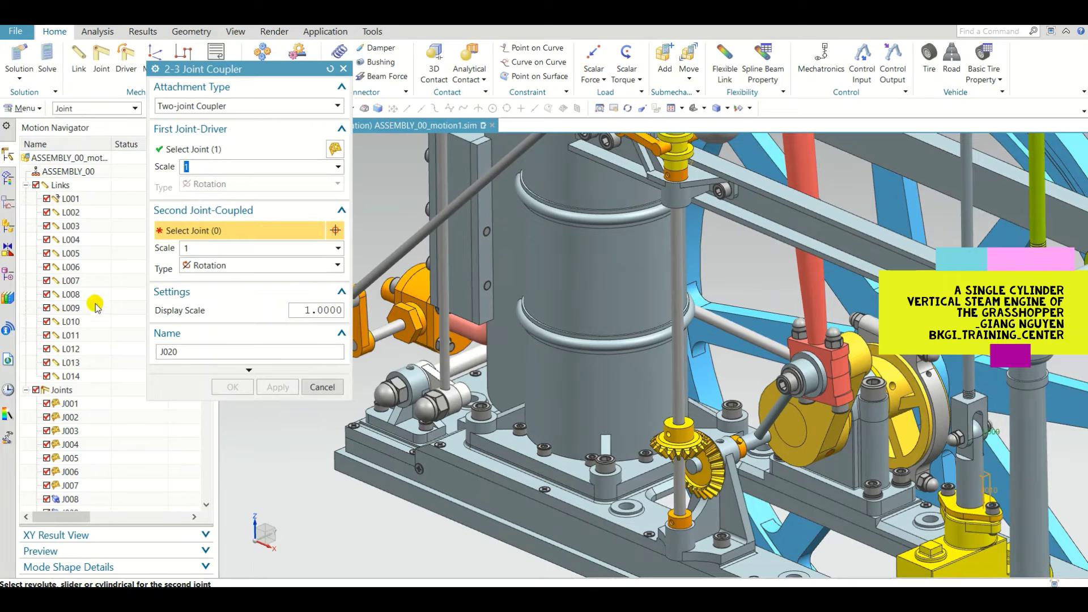
- Choose governor shaft joint J017 as the coupled joint and create the coupler with both scales at 1
scroll(96, 308, "down", 4)
left_click(78, 473)
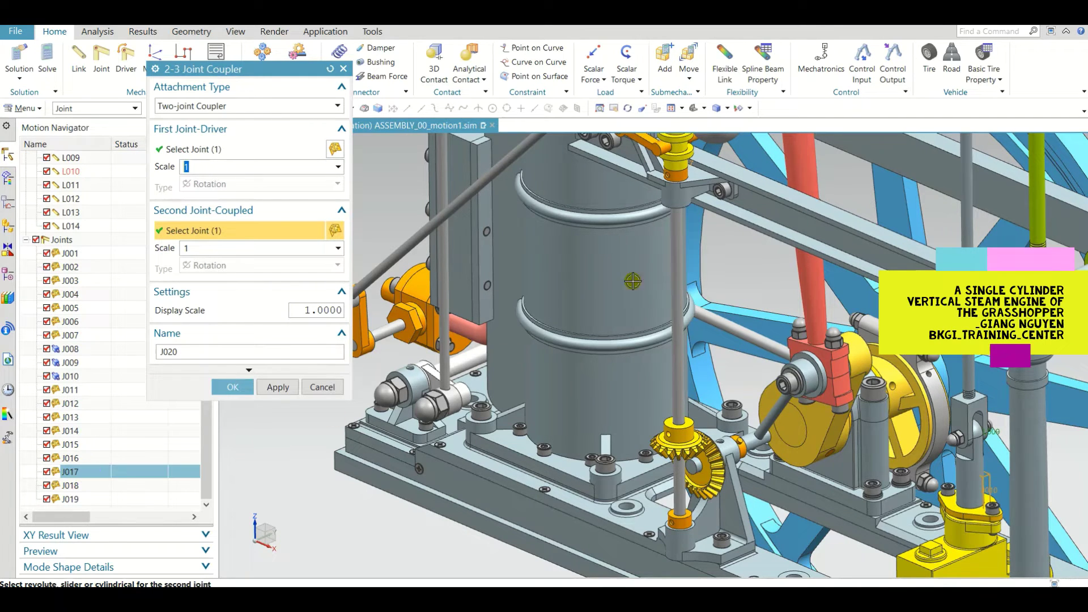
scroll(678, 202, "up", 5)
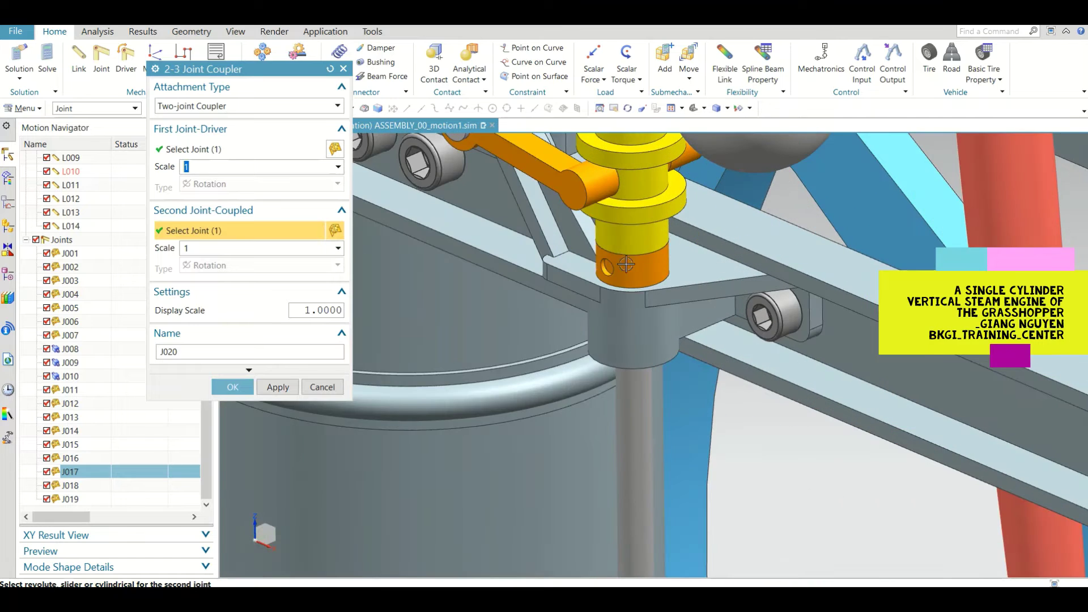
scroll(626, 264, "down", 10)
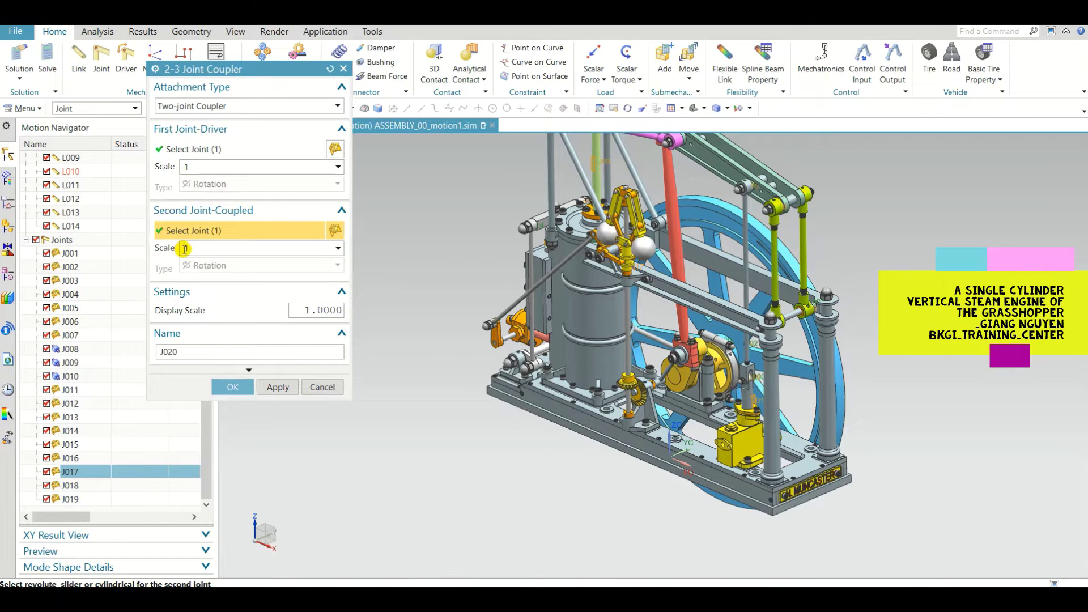
left_click(225, 387)
scroll(582, 442, "down", 3)
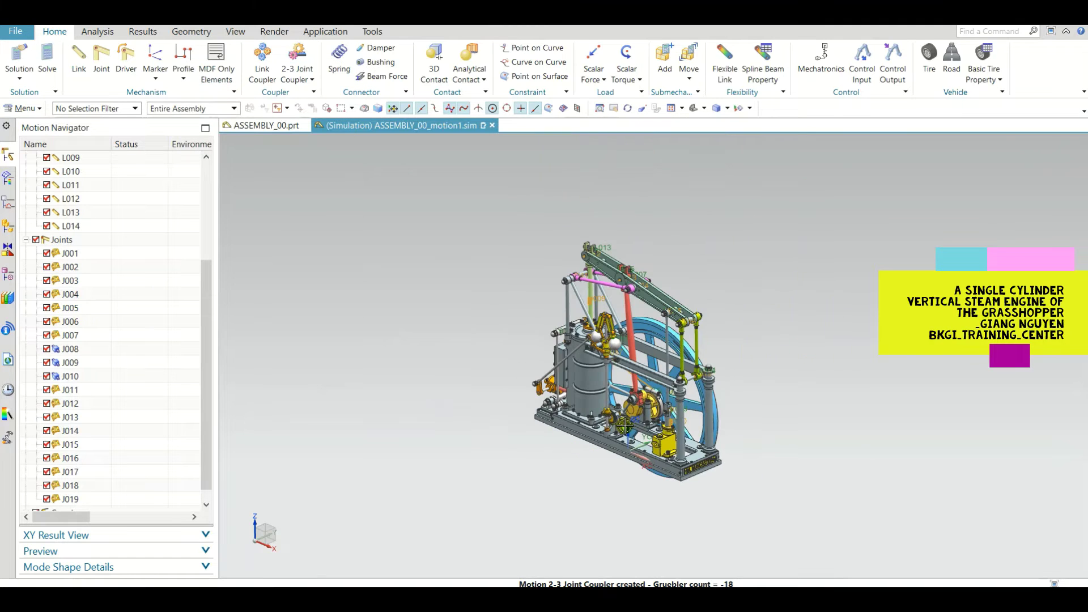
- Give joint J001 a polynomial rotation driver with a velocity of 60 rev/min
scroll(111, 416, "down", 1)
scroll(69, 488, "up", 4)
scroll(68, 489, "down", 4)
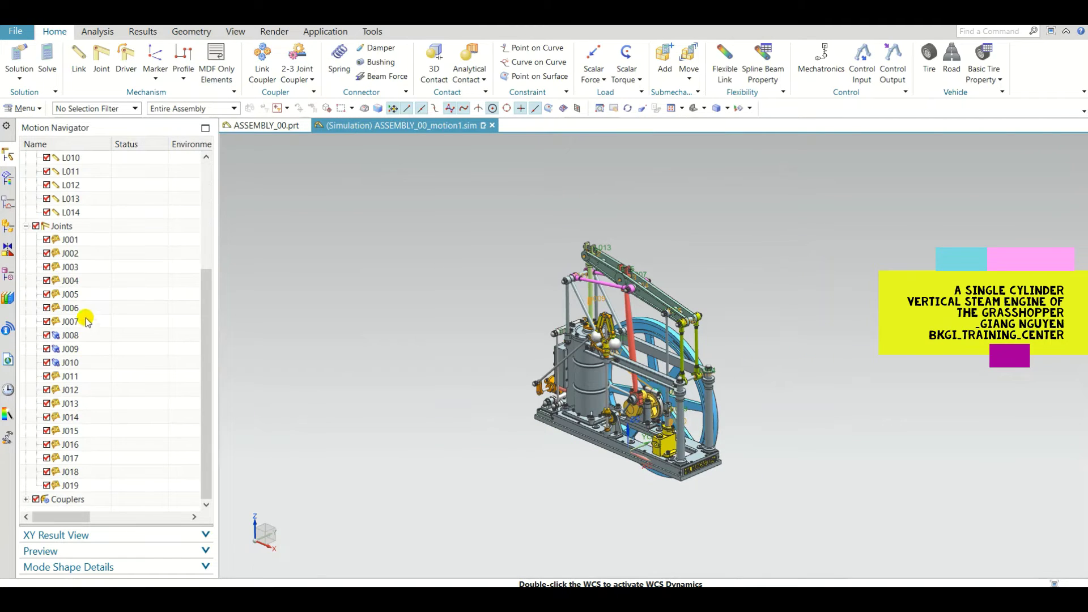
right_click(73, 241)
left_click(99, 245)
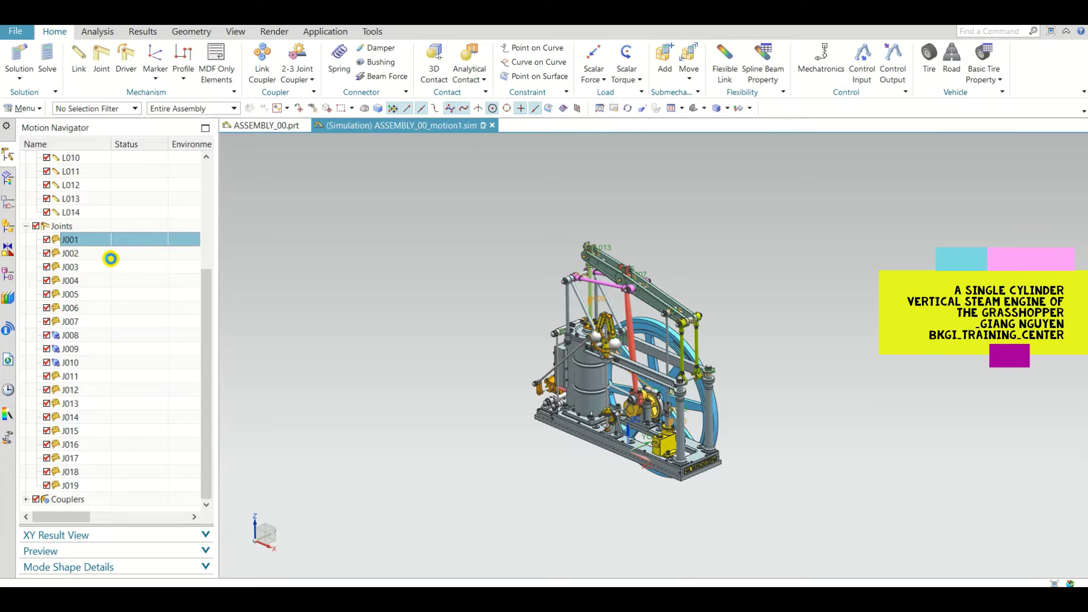
left_click(255, 90)
left_click(253, 128)
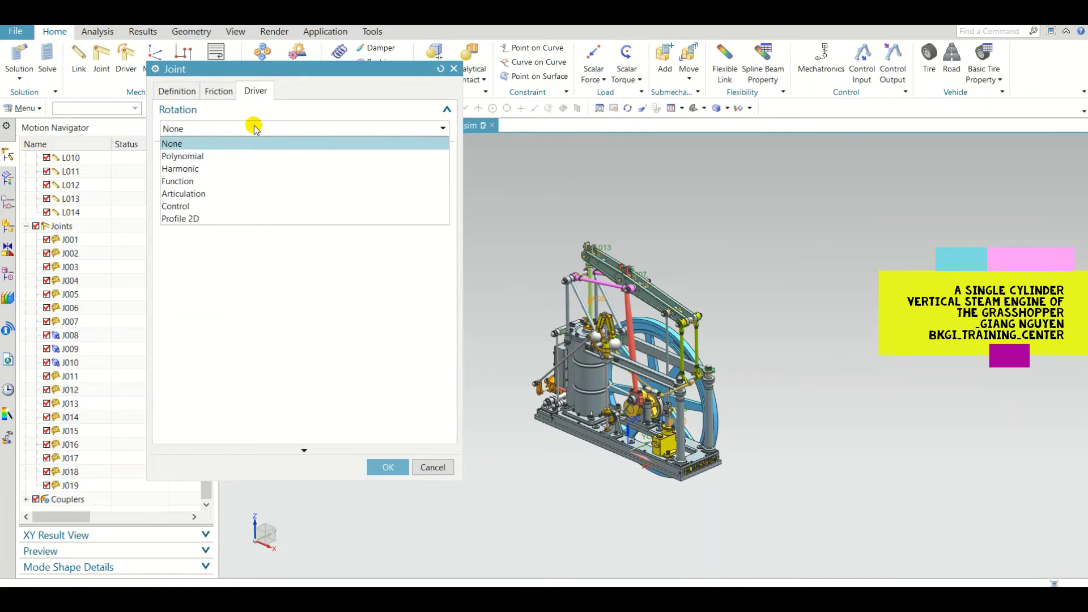
left_click(253, 156)
left_click(399, 163)
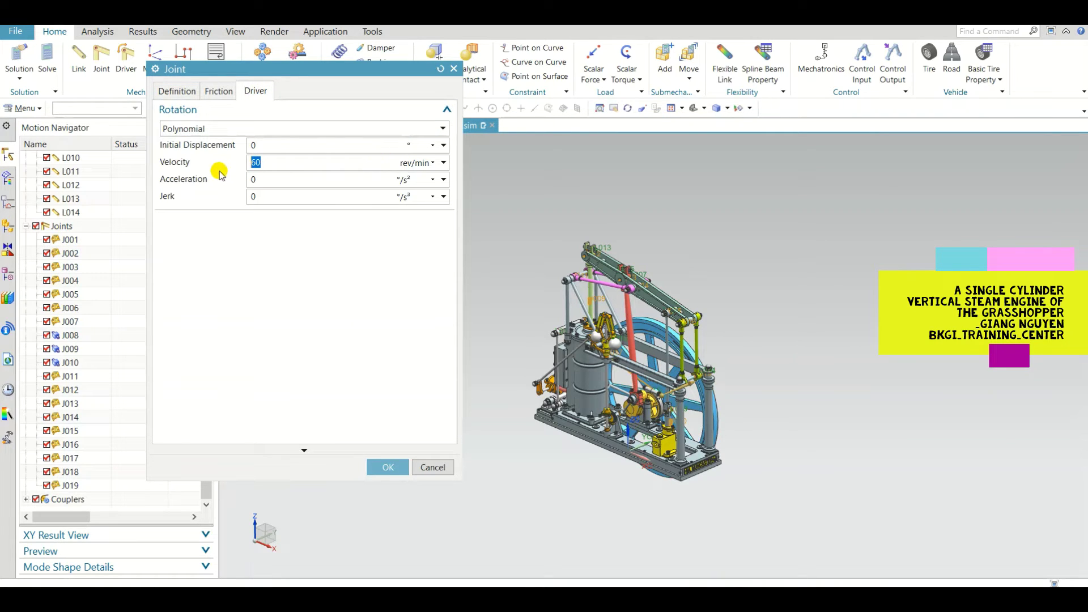
left_click(391, 468)
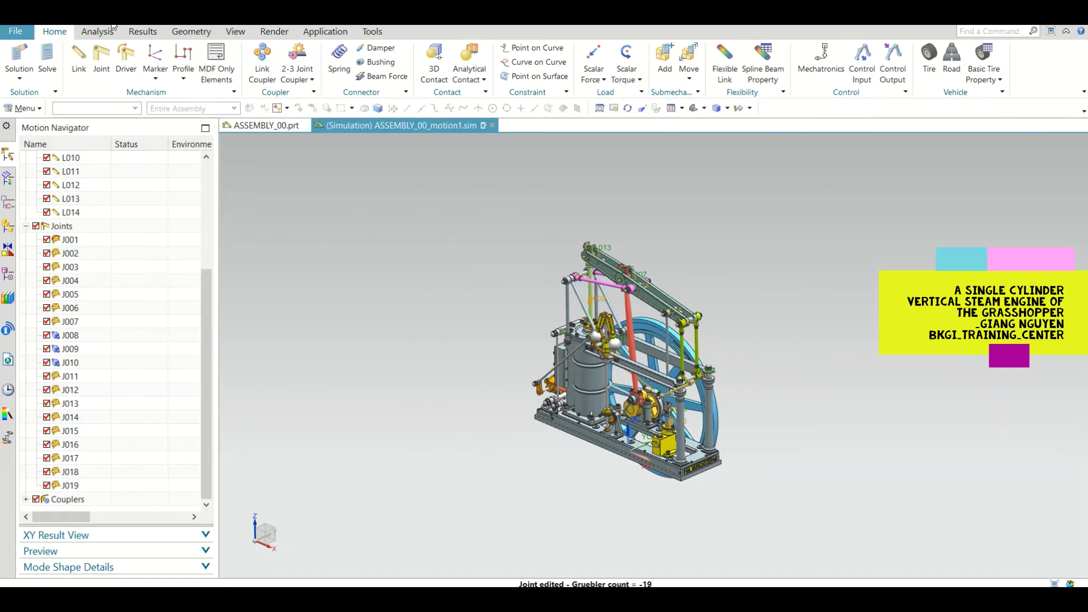
- Create and solve a Normal Run Kinematics/Dynamics solution with a time of 3 s, 180 steps and Solve with OK enabled
scroll(86, 198, "up", 4)
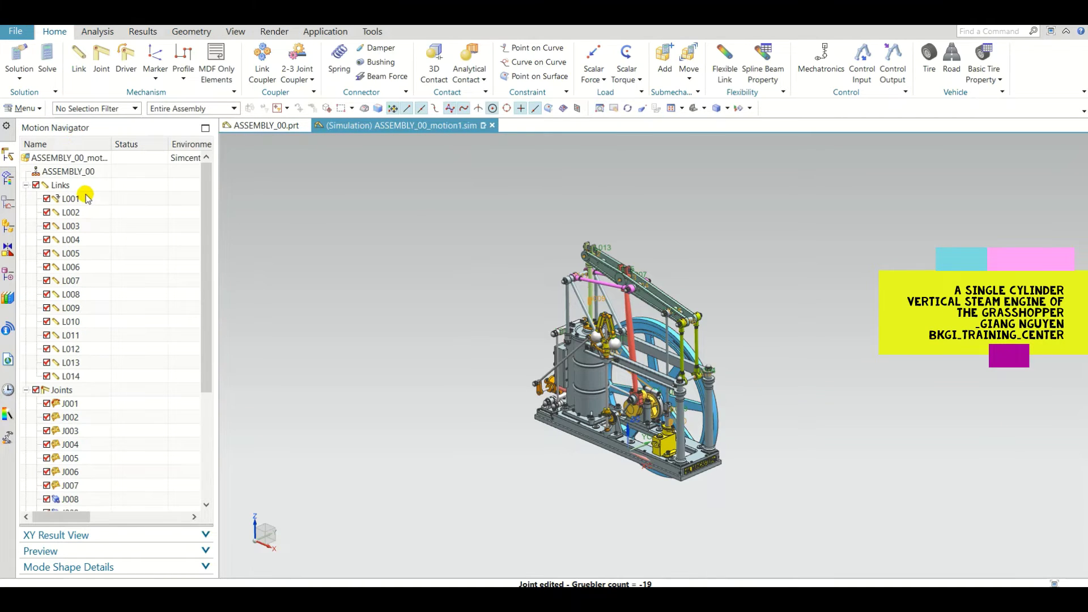
right_click(81, 155)
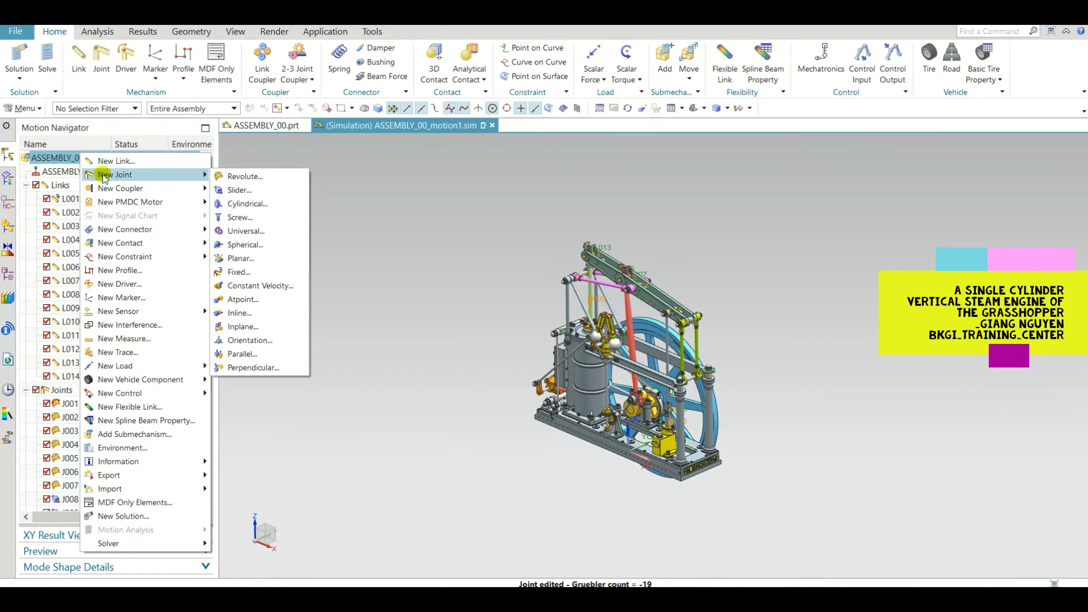
left_click(110, 516)
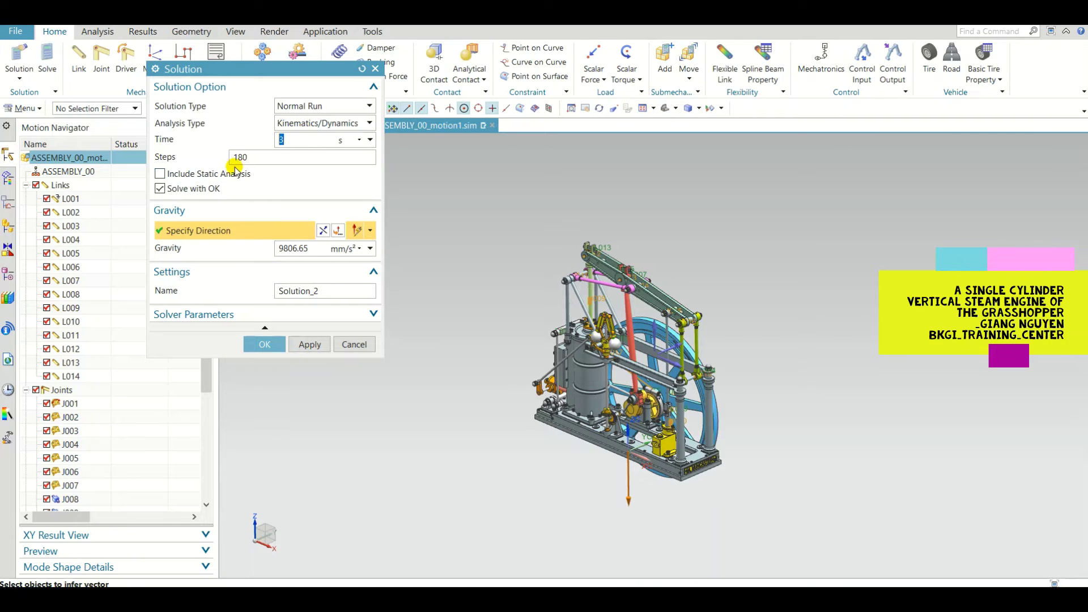
type("180")
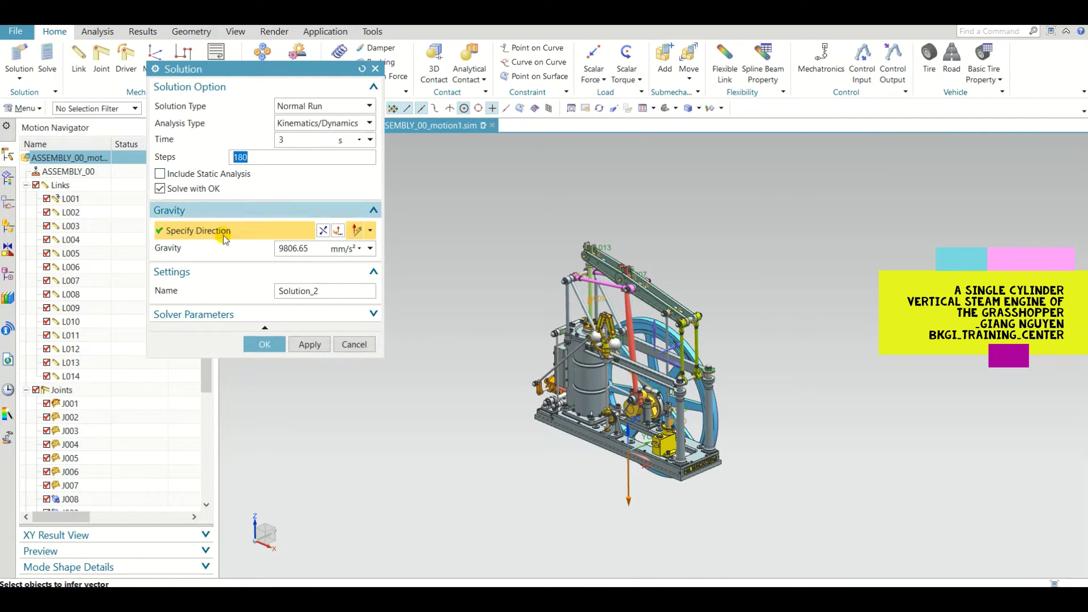
left_click(205, 188)
left_click(265, 344)
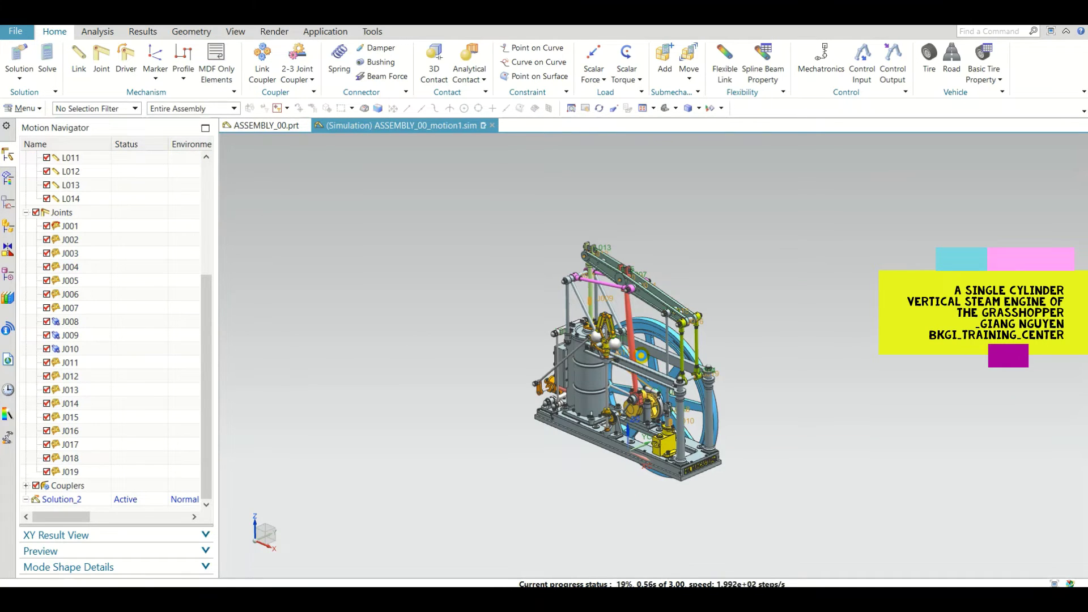
left_click(1024, 141)
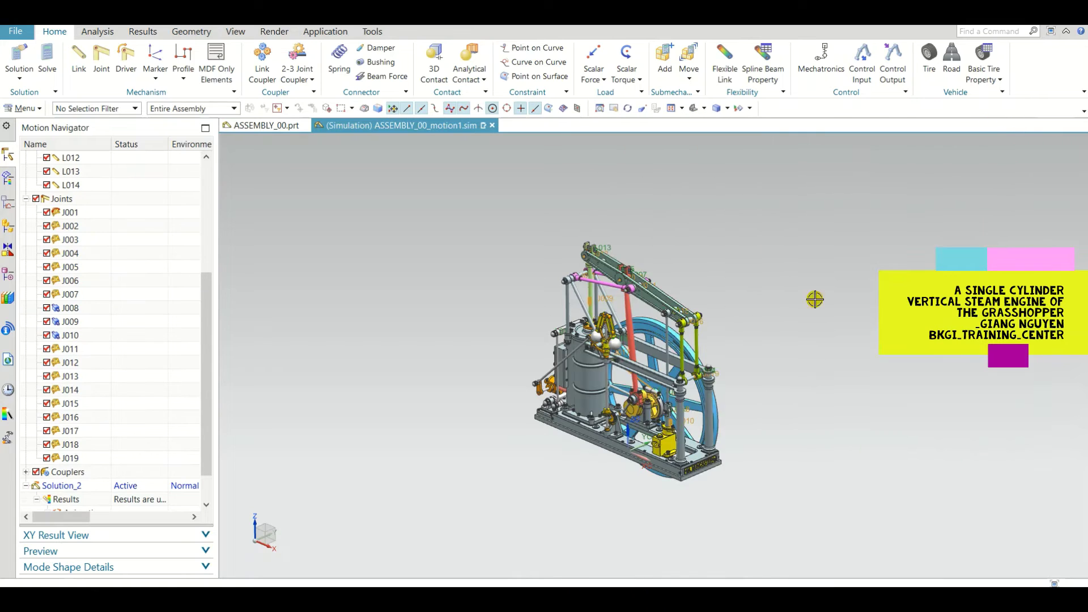
- Play the animation of the solved engine motion
scroll(695, 342, "up", 3)
scroll(695, 342, "down", 3)
scroll(65, 431, "down", 1)
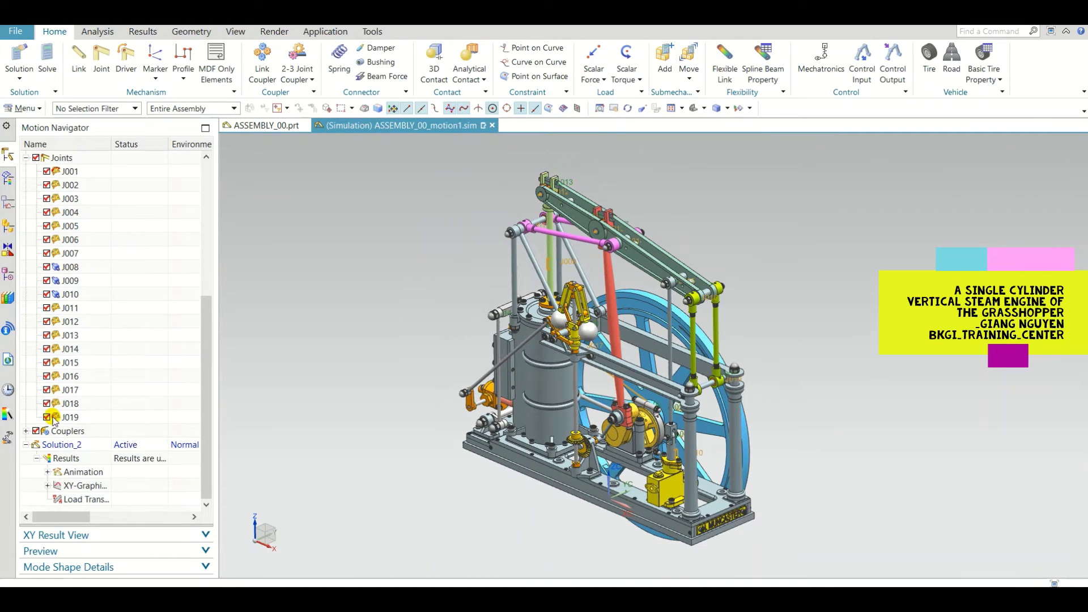
scroll(89, 182, "up", 6)
left_click(104, 34)
left_click(151, 55)
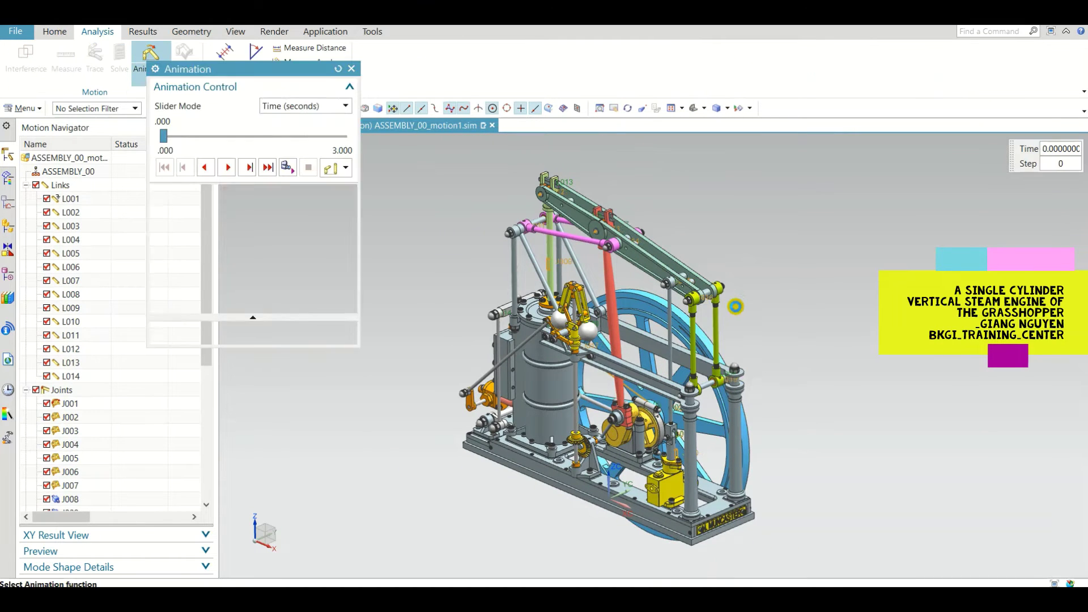
left_click(227, 167)
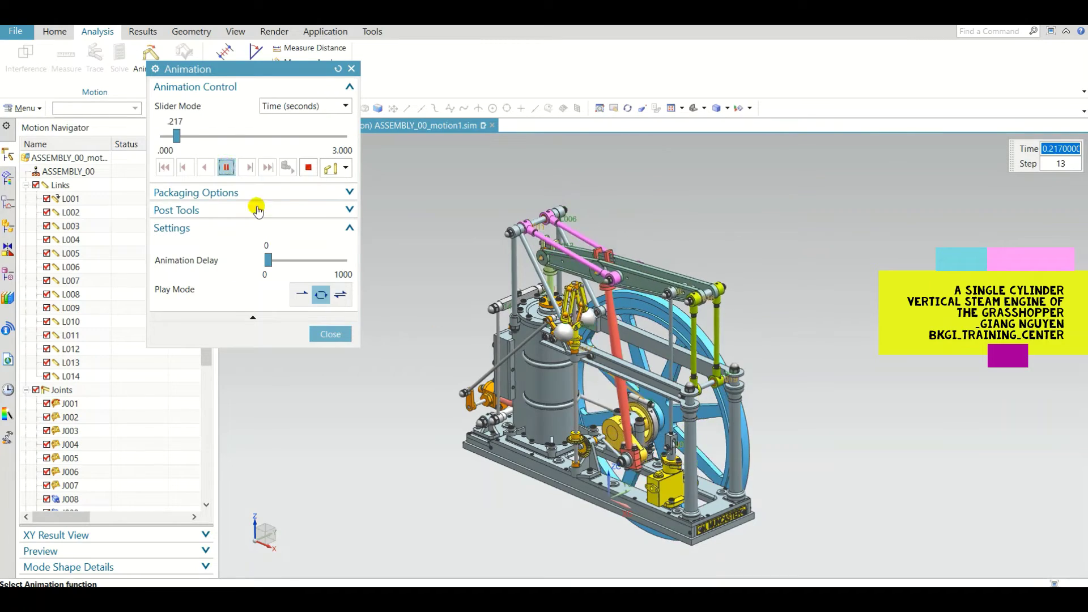
- Examine the running engine's bevel gears, governor, beam linkage and pump during the animation
scroll(563, 457, "up", 5)
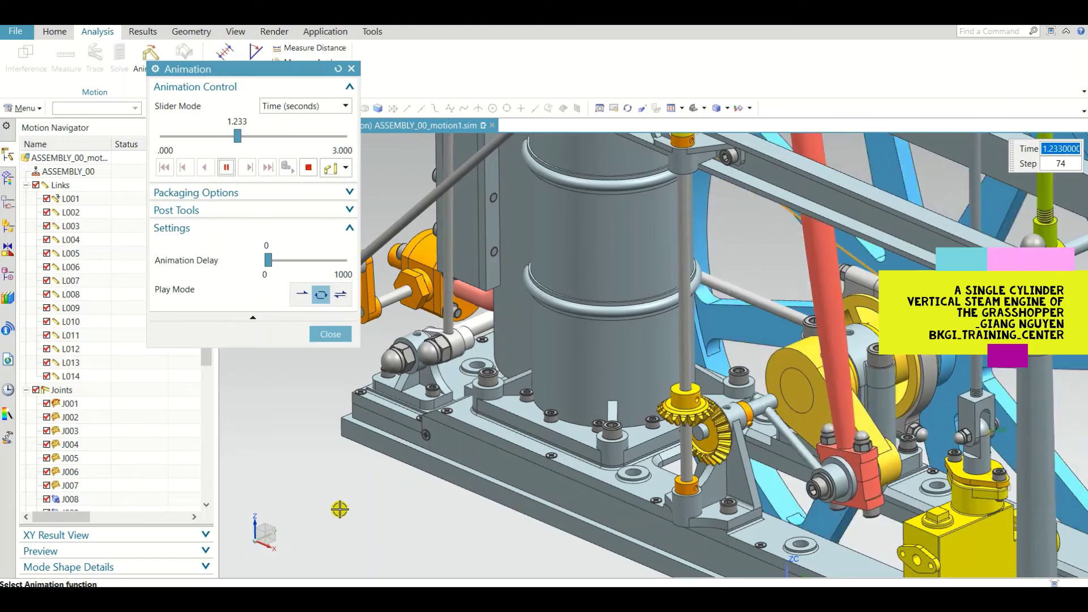
scroll(332, 499, "down", 8)
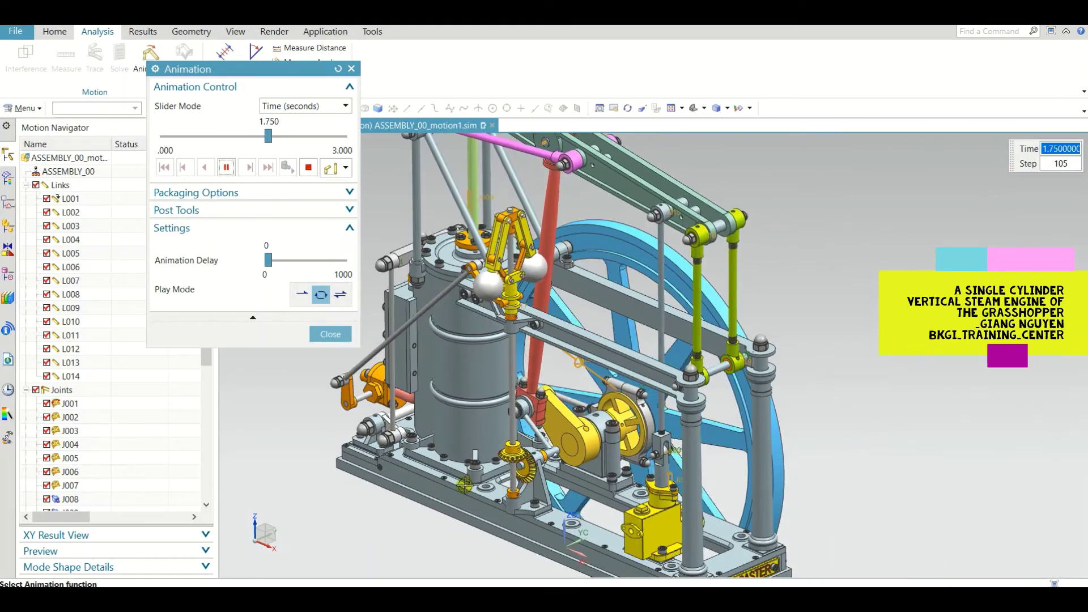
scroll(629, 183, "up", 5)
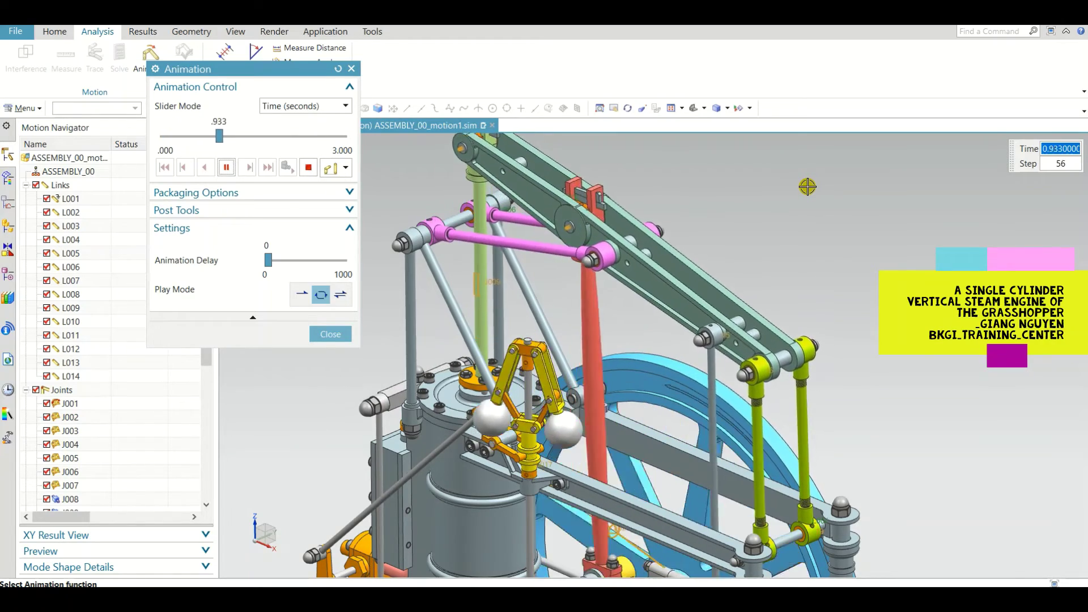
scroll(807, 187, "down", 5)
scroll(792, 423, "up", 4)
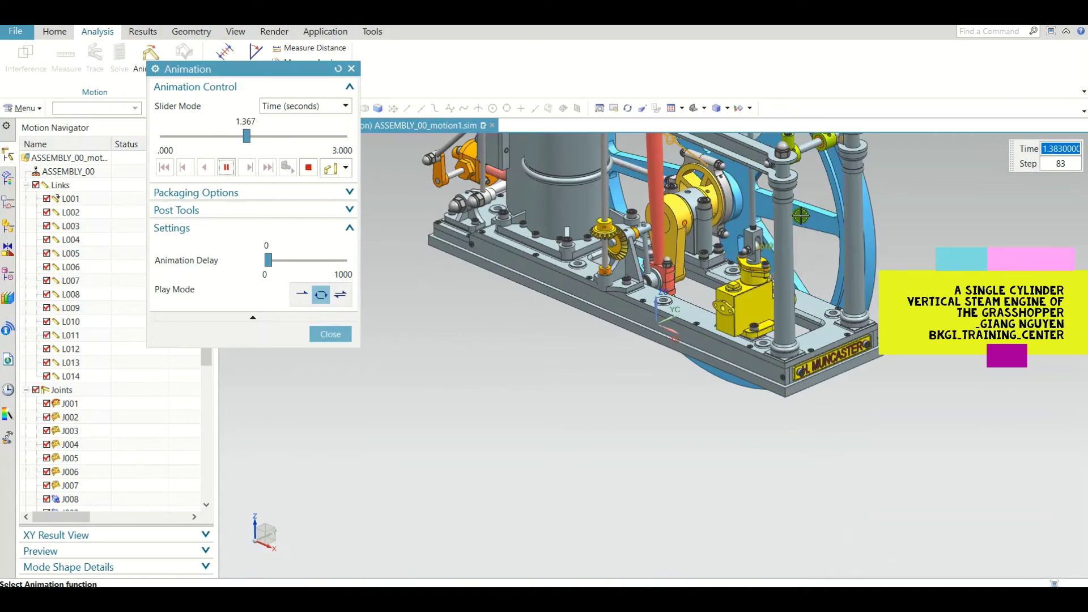
- Examine the running engine from the bevel gear side and the flywheel side, and end the animation
scroll(749, 210, "down", 1)
scroll(750, 210, "up", 2)
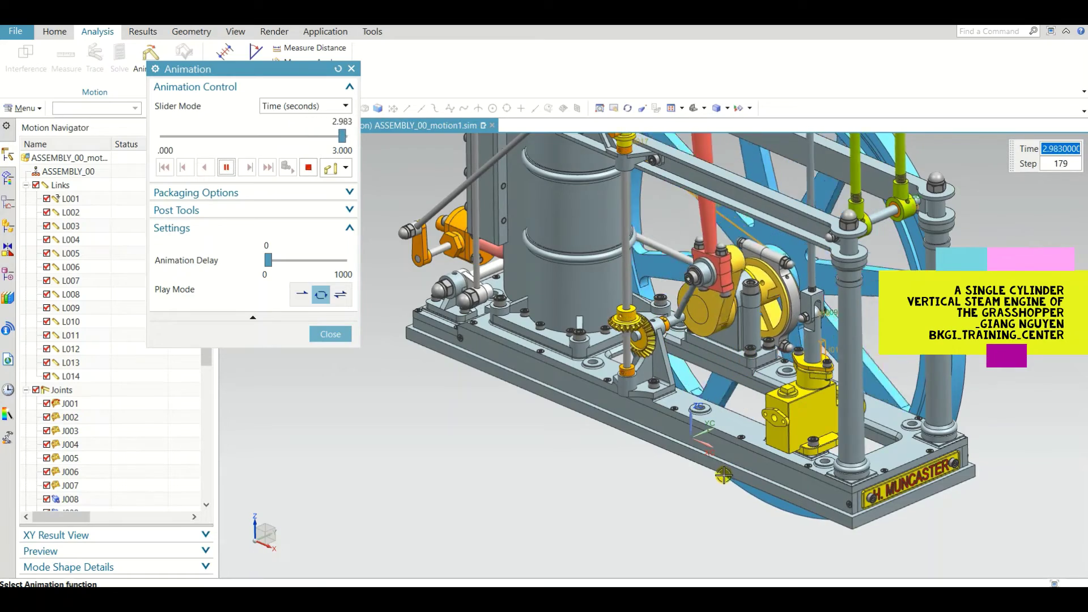
scroll(717, 493, "down", 2)
middle_click_drag(752, 274, 729, 358)
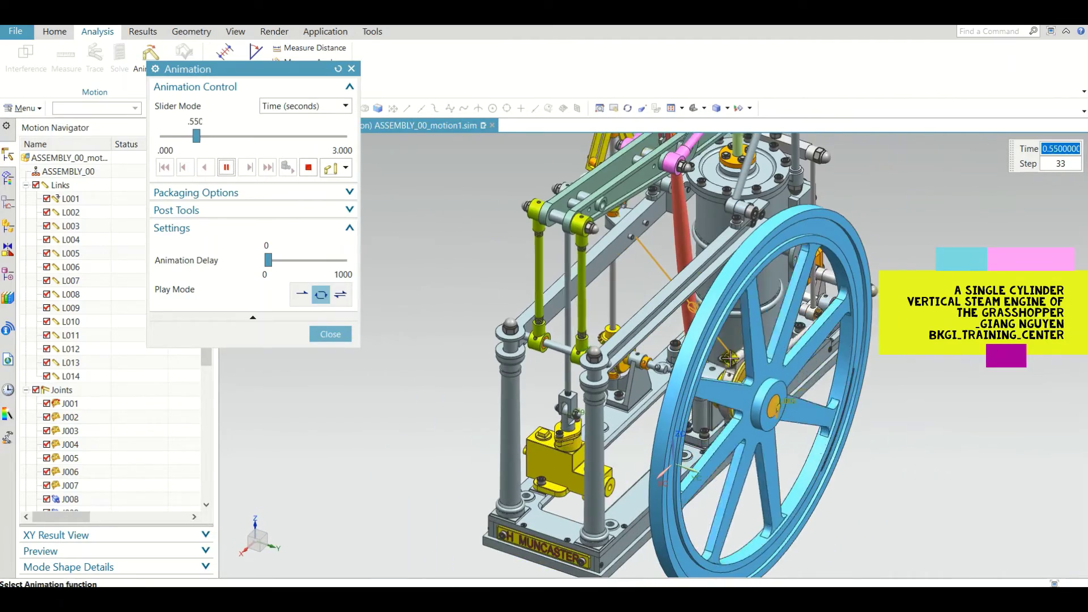
middle_click_drag(836, 481, 894, 481)
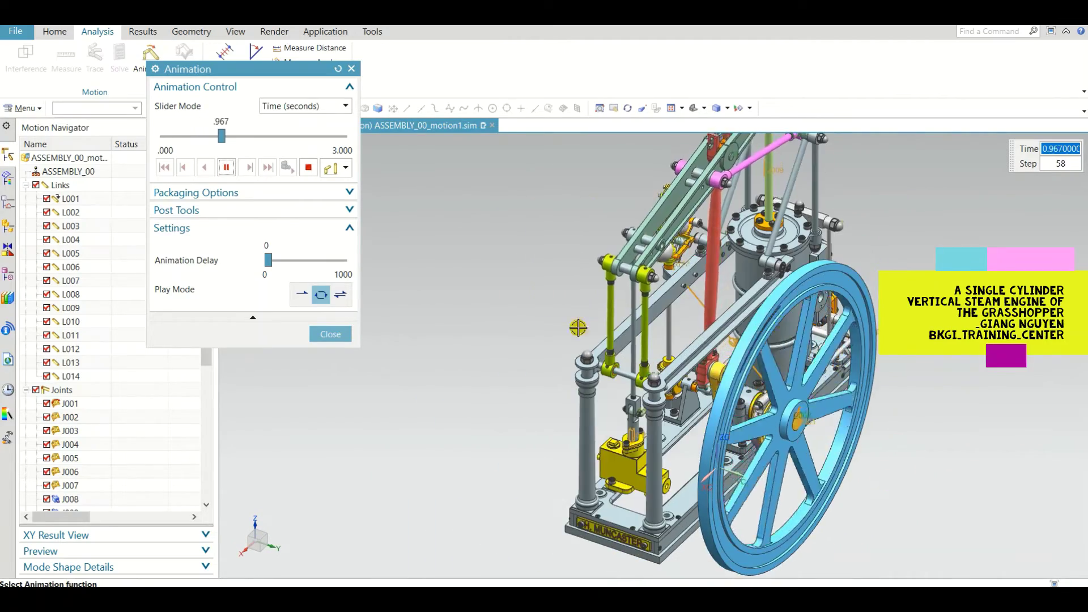
middle_click_drag(578, 327, 858, 315)
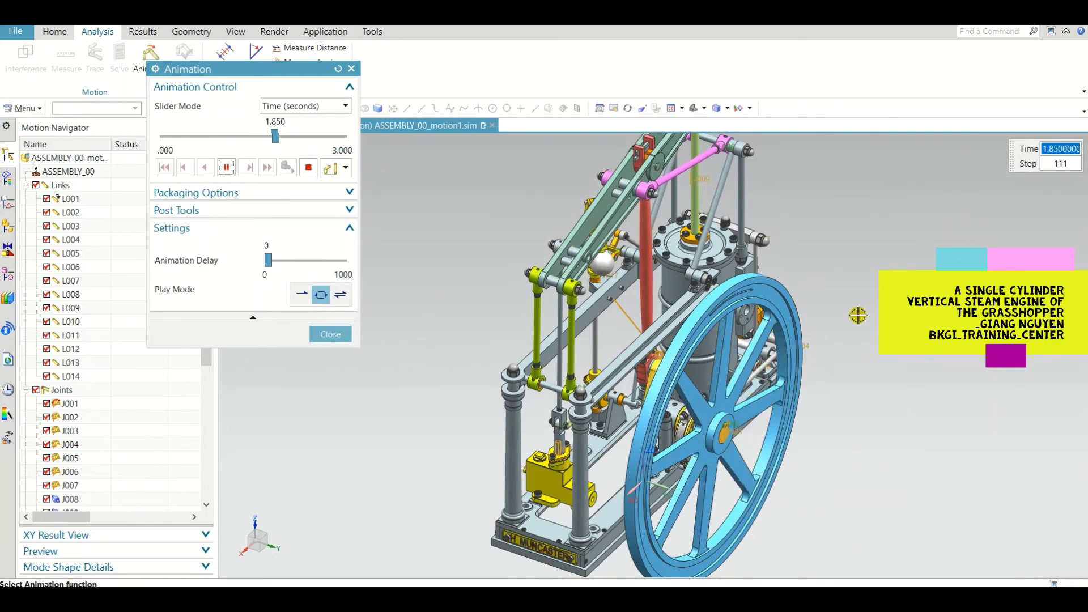
scroll(858, 316, "down", 2)
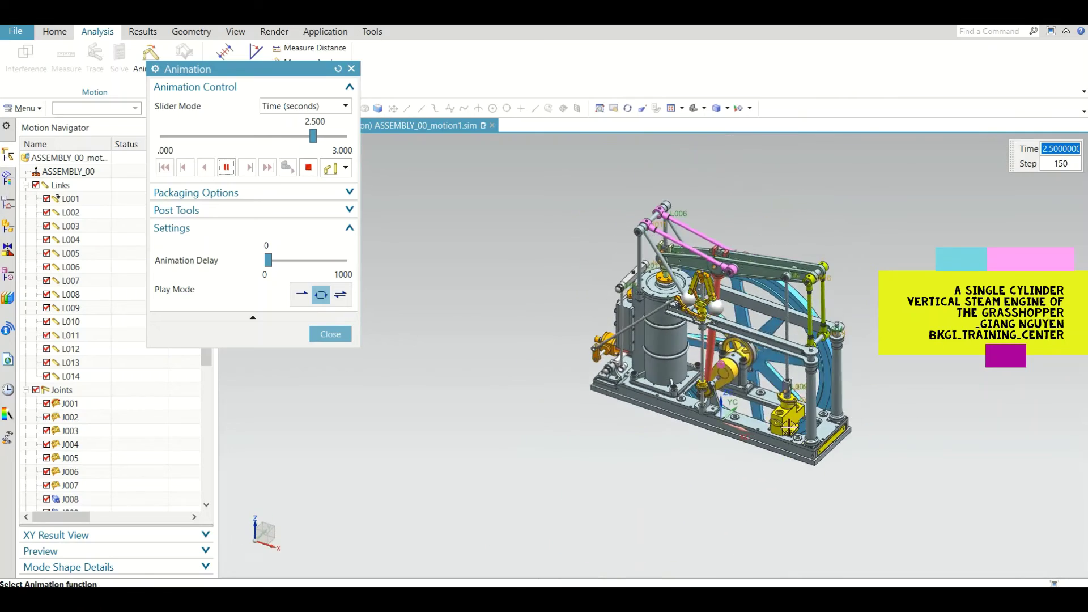
scroll(789, 426, "up", 4)
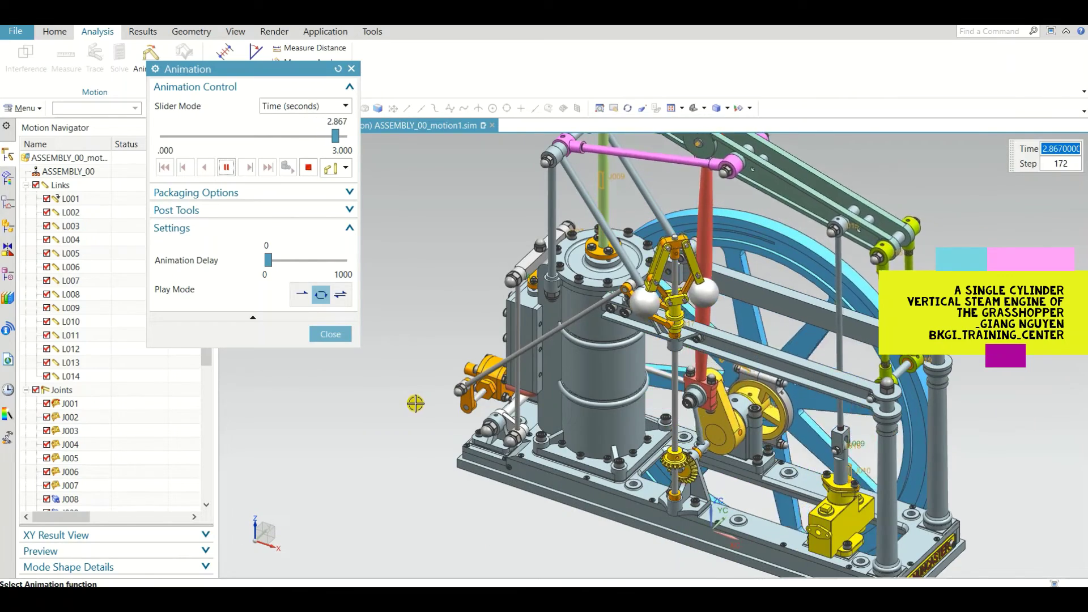
middle_click_drag(416, 403, 306, 422, "shift")
left_click(330, 334)
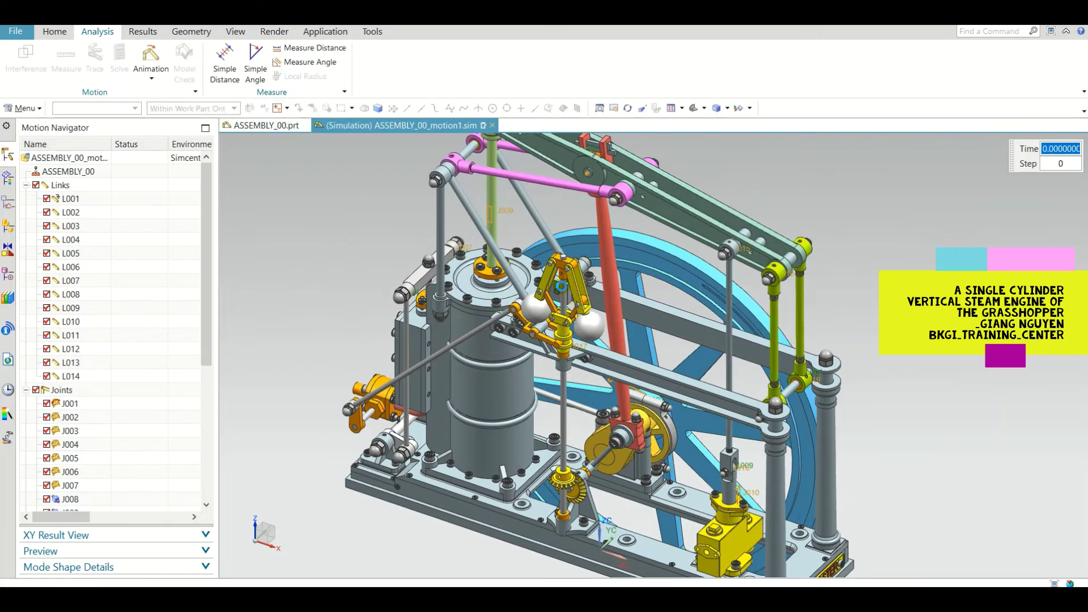
- Set the translucency of the cylinder top cover, cylinder base, port block, valve chest and their adjoining cylinder parts to 50
scroll(462, 297, "up", 5)
left_click(453, 306)
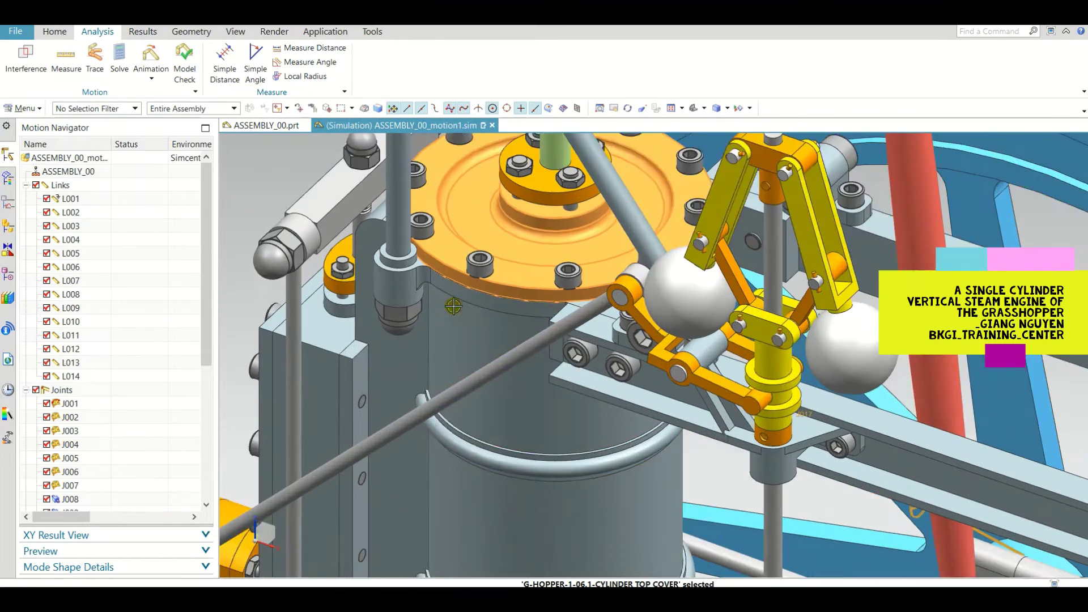
scroll(453, 306, "up", 1)
left_click(450, 294)
left_click(441, 337)
left_click(333, 367)
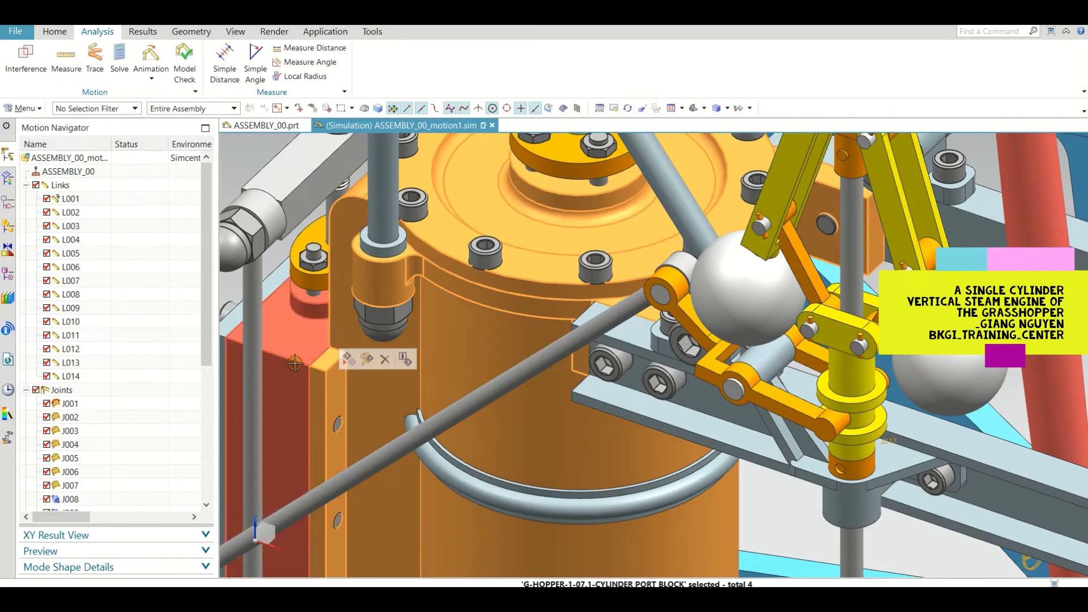
left_click(294, 362)
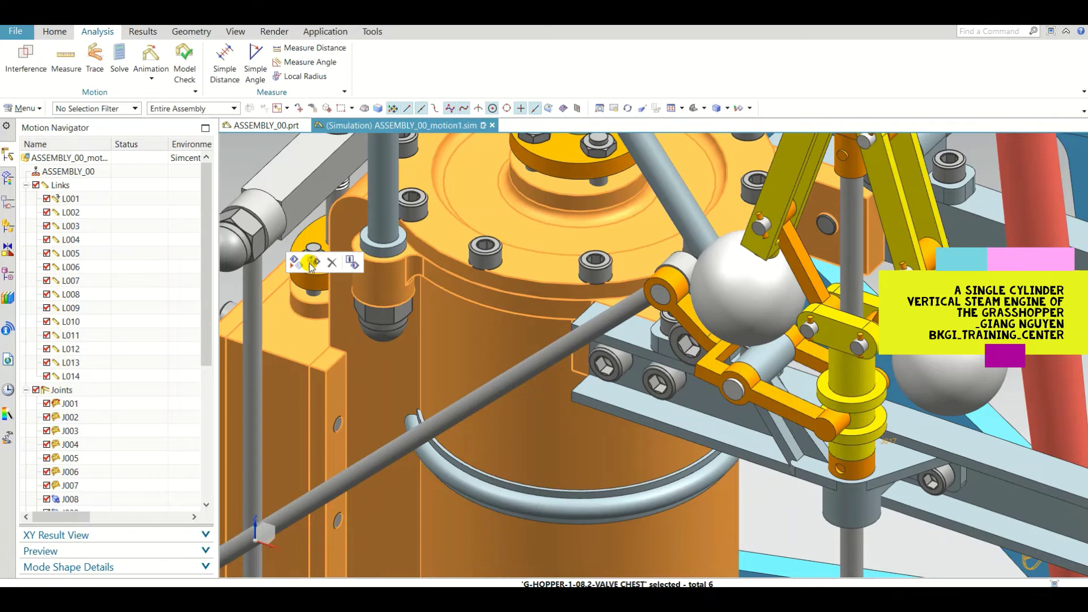
scroll(470, 470, "up", 2)
left_click(470, 472)
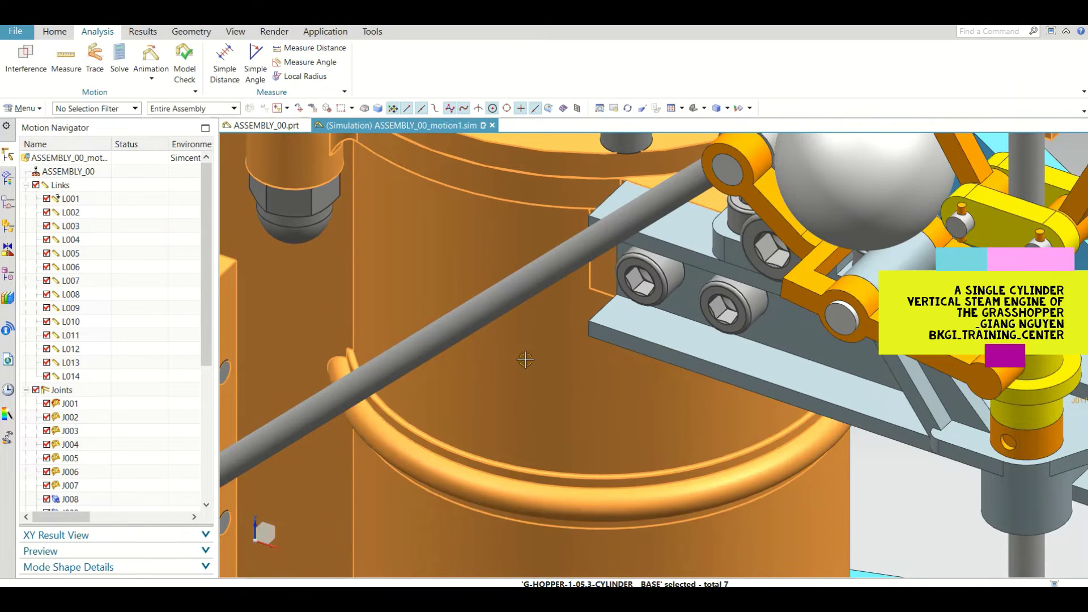
scroll(525, 359, "down", 1)
scroll(525, 381, "down", 2)
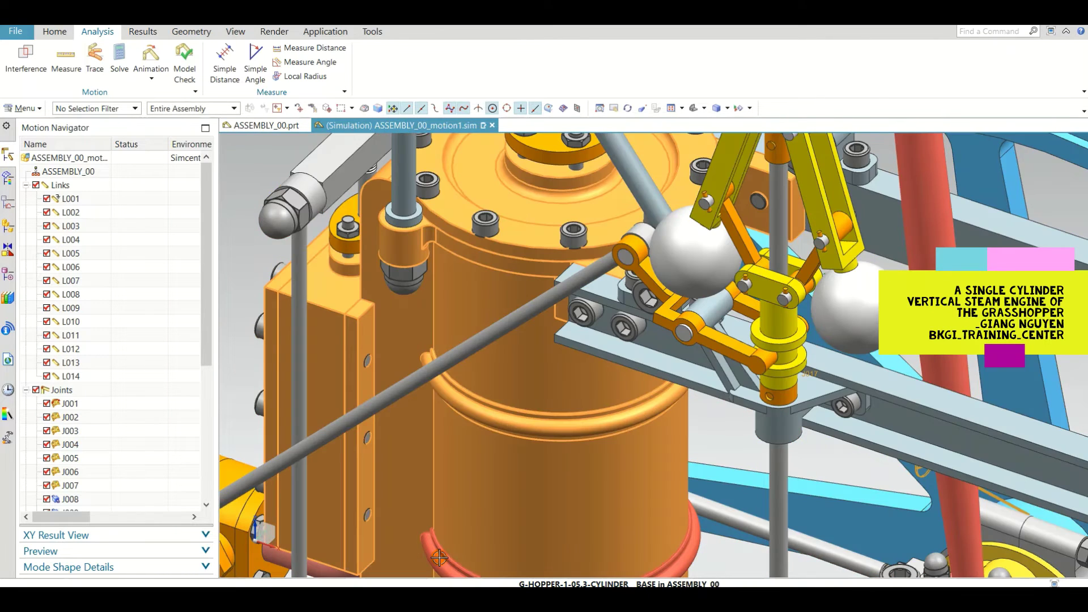
left_click(442, 553)
scroll(446, 550, "down", 3)
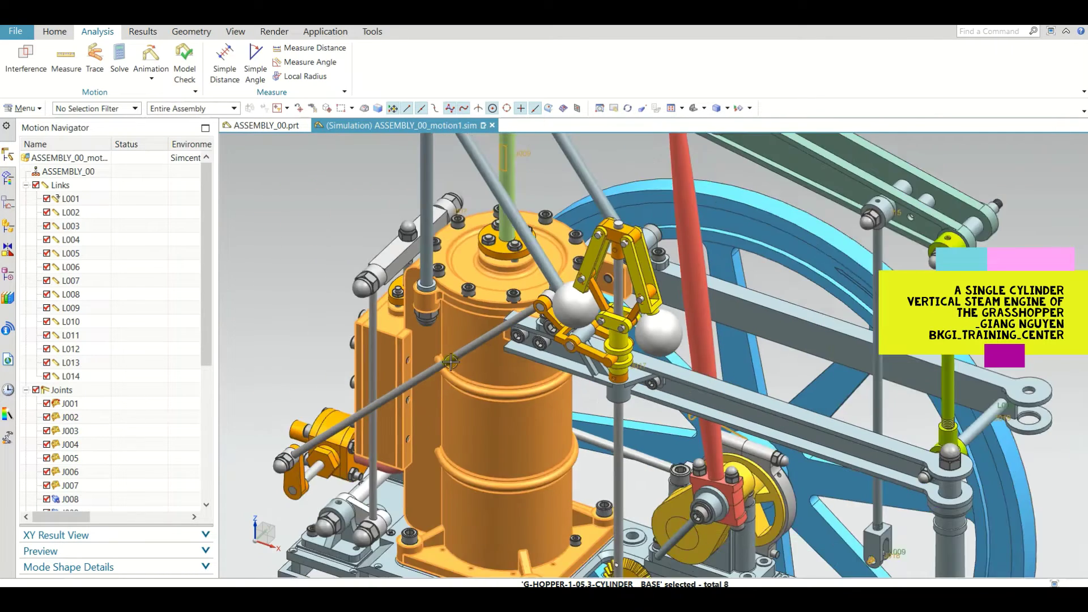
key("ctrl+j")
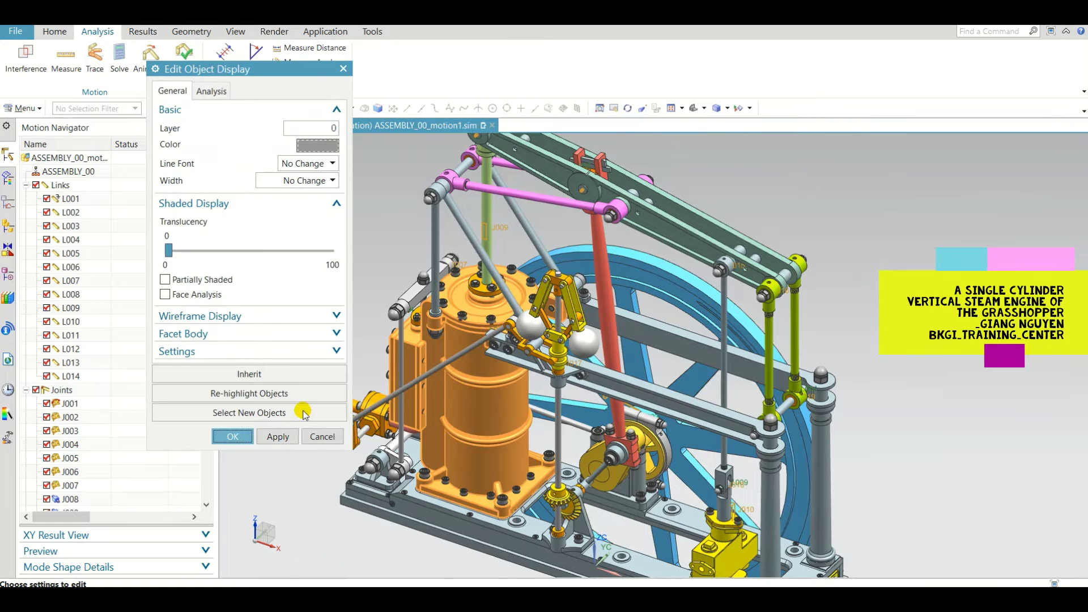
left_click(236, 253)
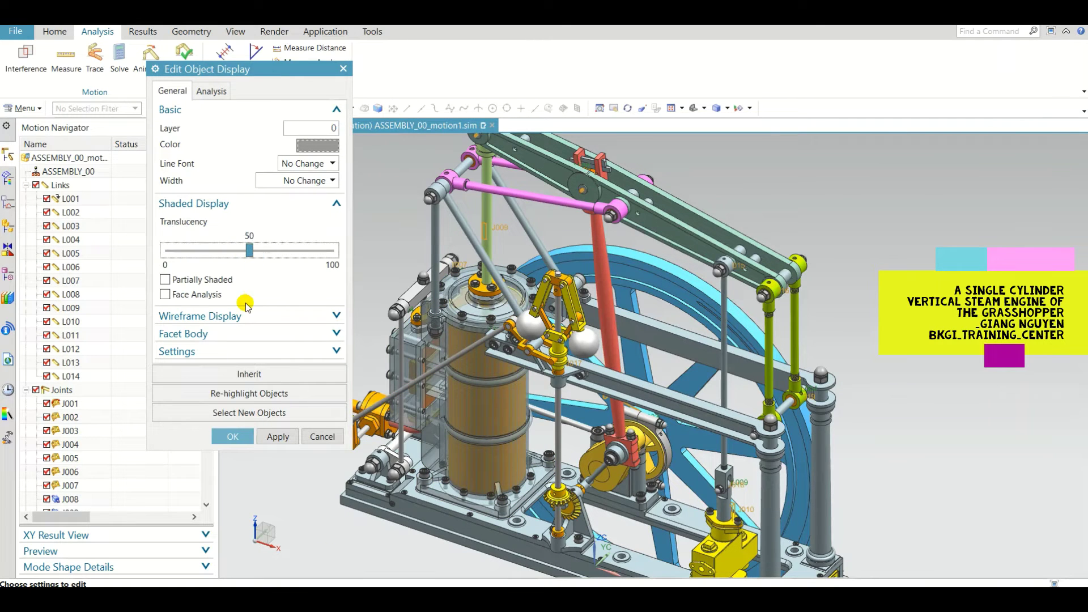
left_click(230, 437)
scroll(459, 378, "up", 3)
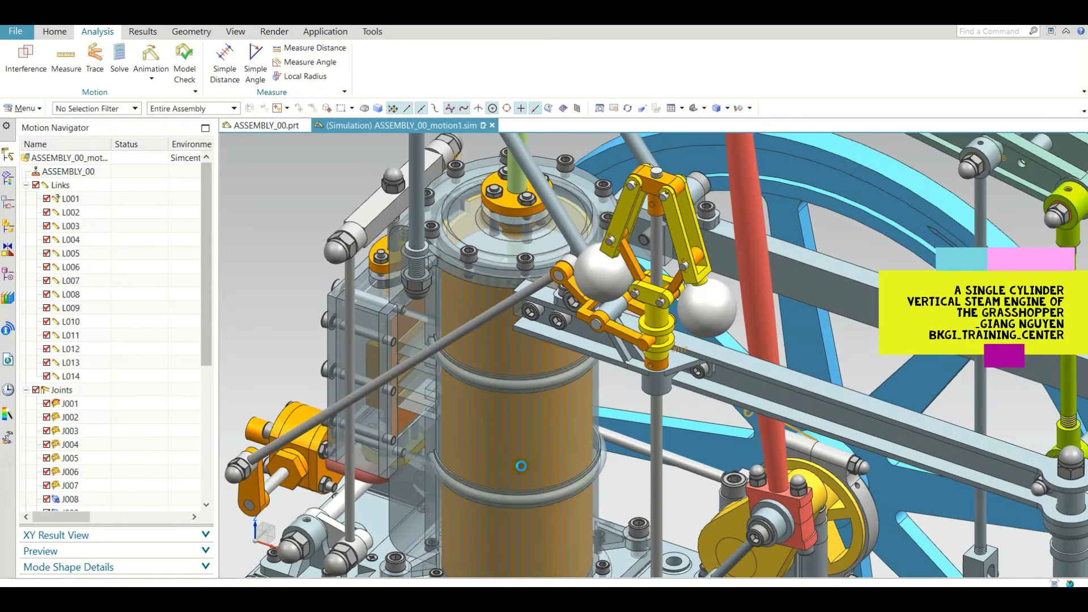
left_click(519, 465)
key("ctrl+j")
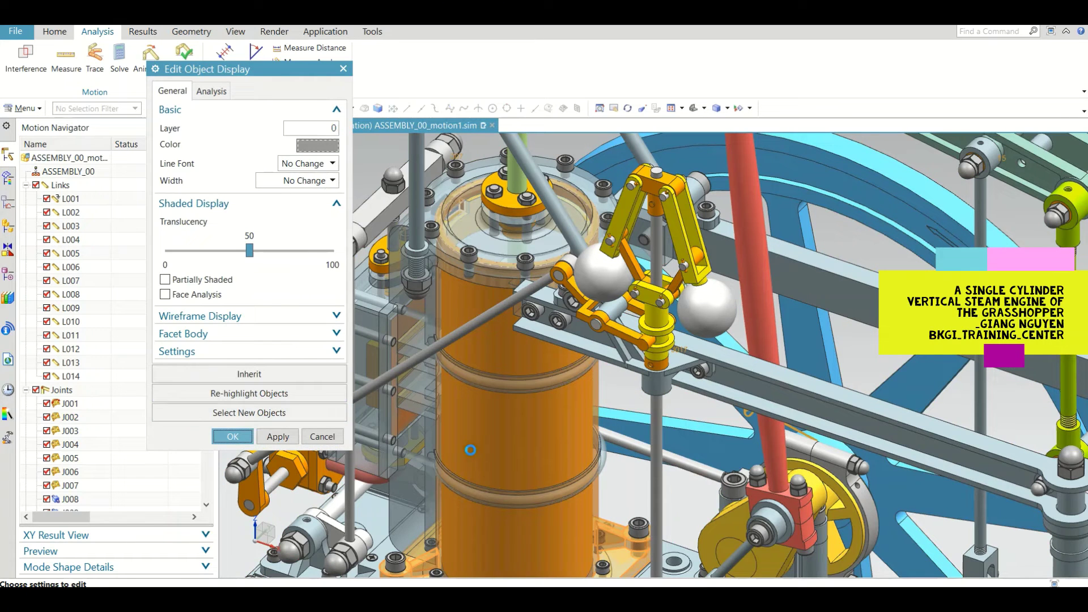
key("Escape")
- Set the translucency of the orange inner cylinder body to 50
left_click(498, 436)
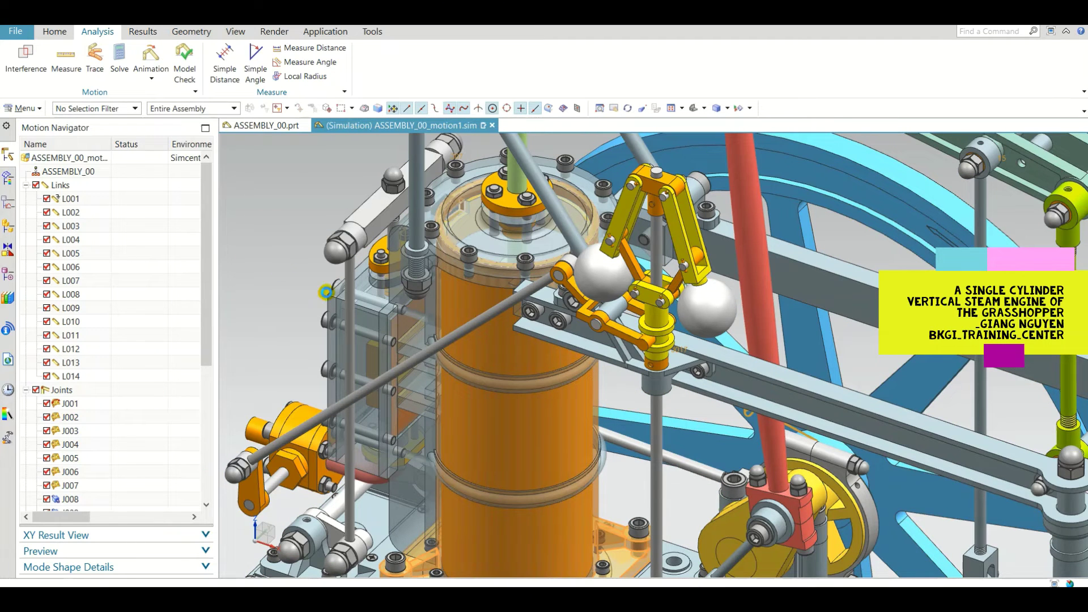
key("ctrl+j")
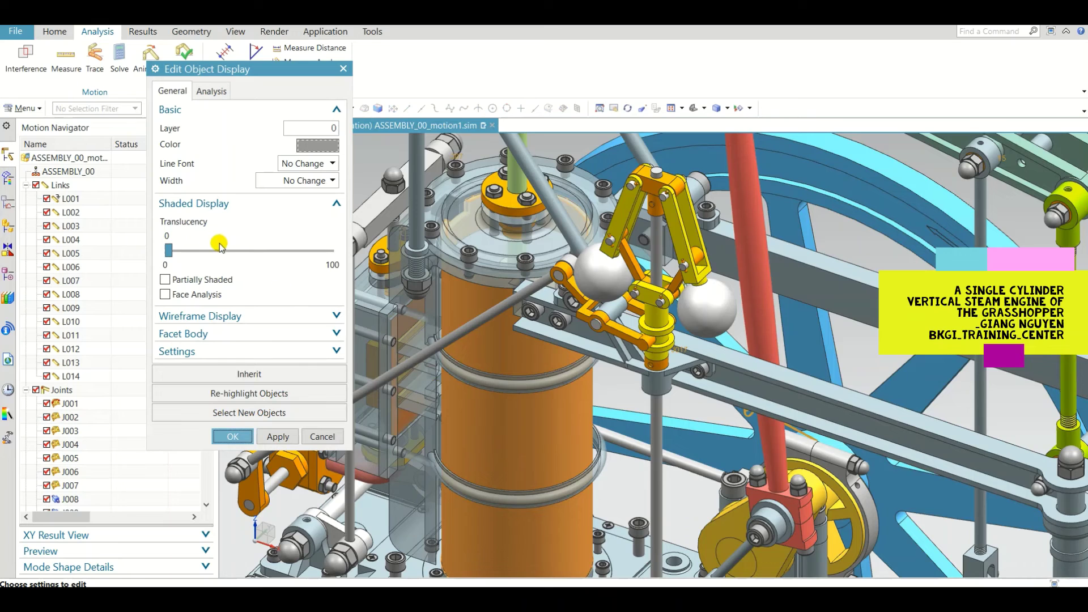
left_click_drag(218, 247, 251, 256)
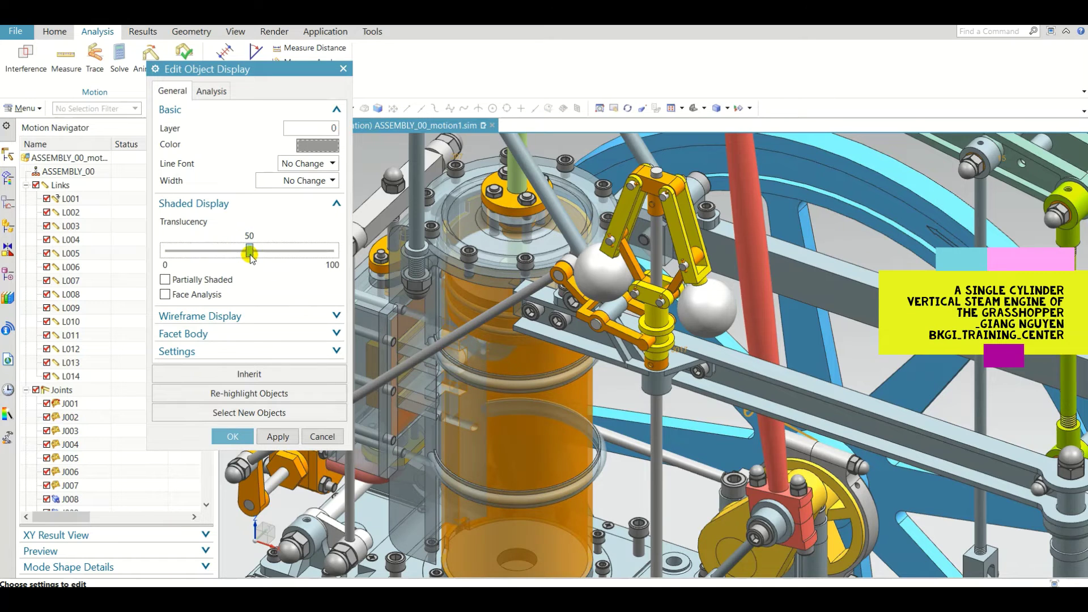
left_click(233, 436)
left_click(46, 198)
left_click(46, 198)
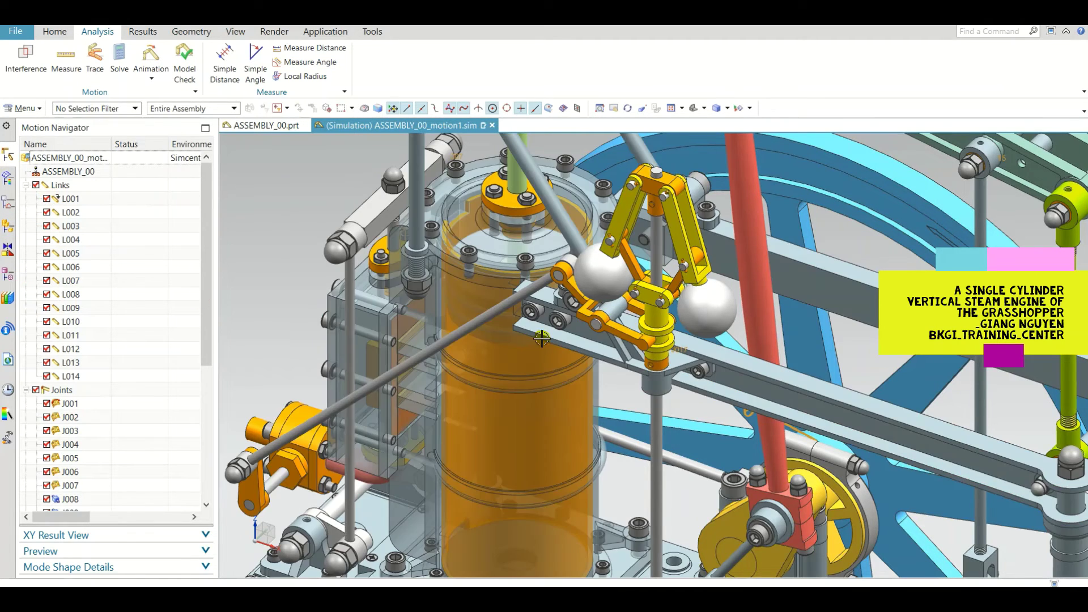
- Play the motion animation again with the whole translucent-cylinder engine in view
scroll(542, 339, "down", 3)
scroll(603, 337, "down", 4)
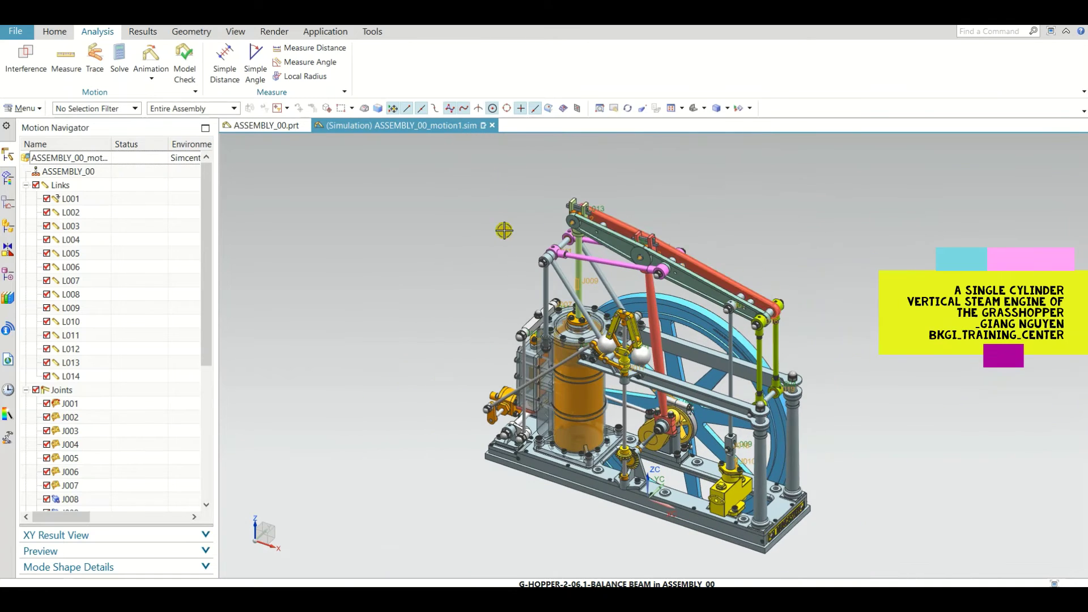
left_click(151, 61)
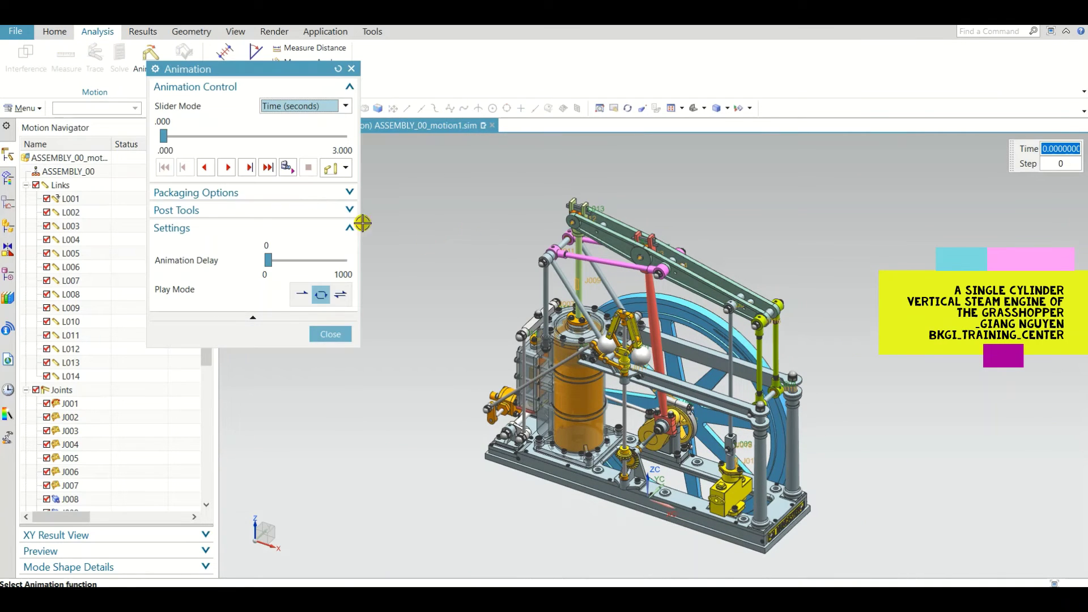
left_click(229, 168)
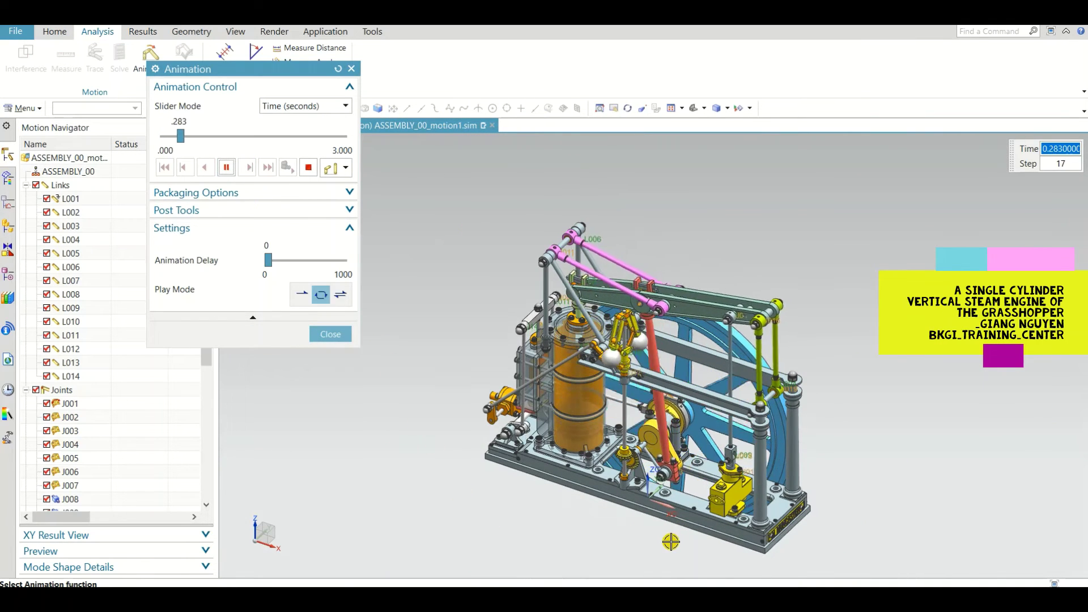
- Examine the piston moving inside the translucent cylinder from the front during the animation
scroll(670, 541, "up", 2)
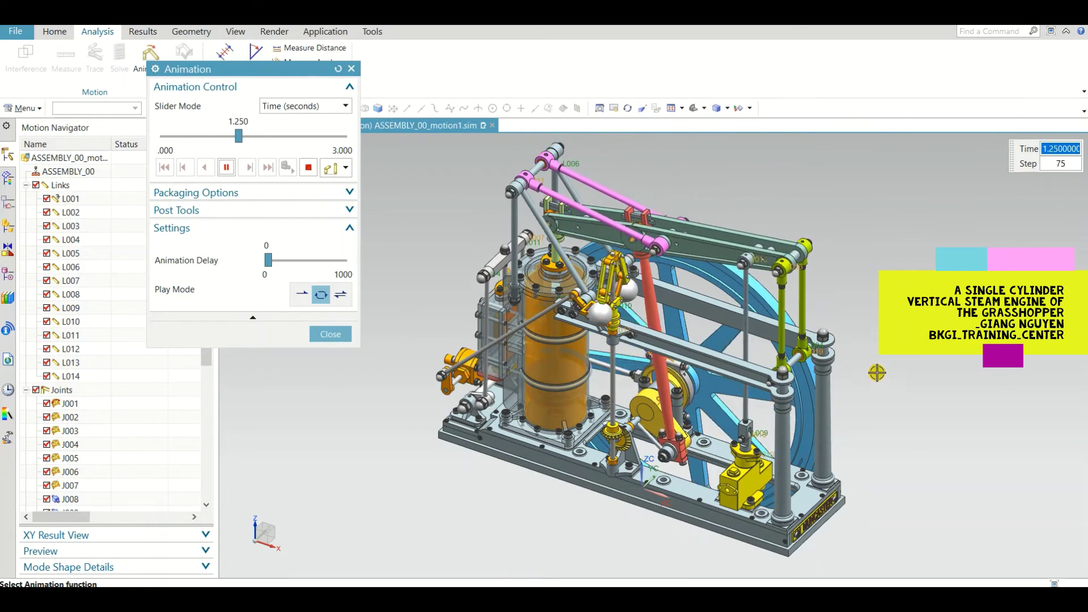
middle_click_drag(646, 433, 741, 396)
key("F8")
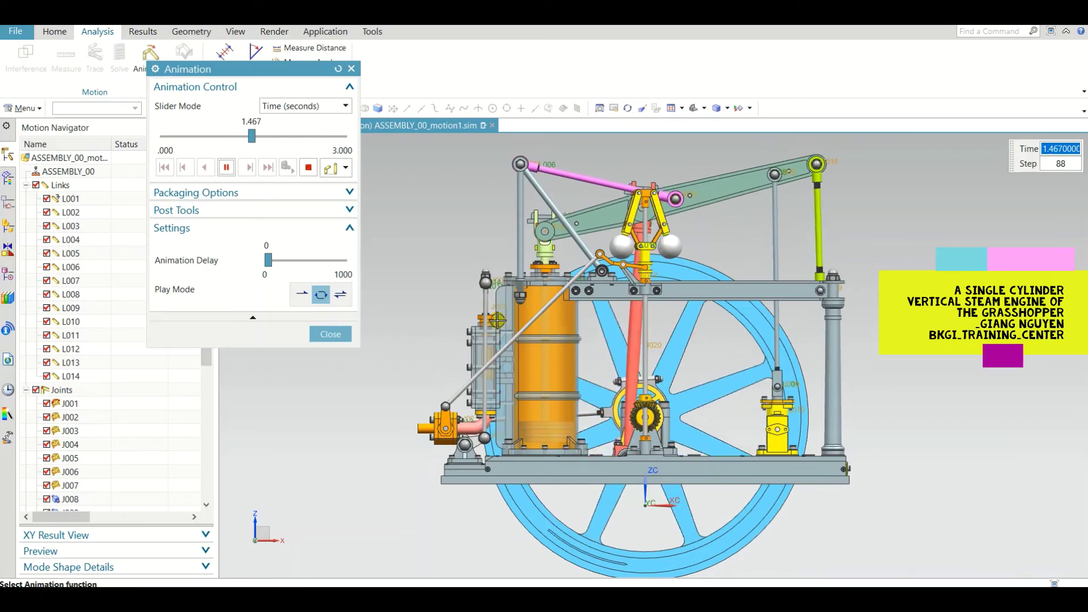
scroll(497, 321, "up", 4)
scroll(512, 351, "down", 2)
scroll(527, 384, "up", 4)
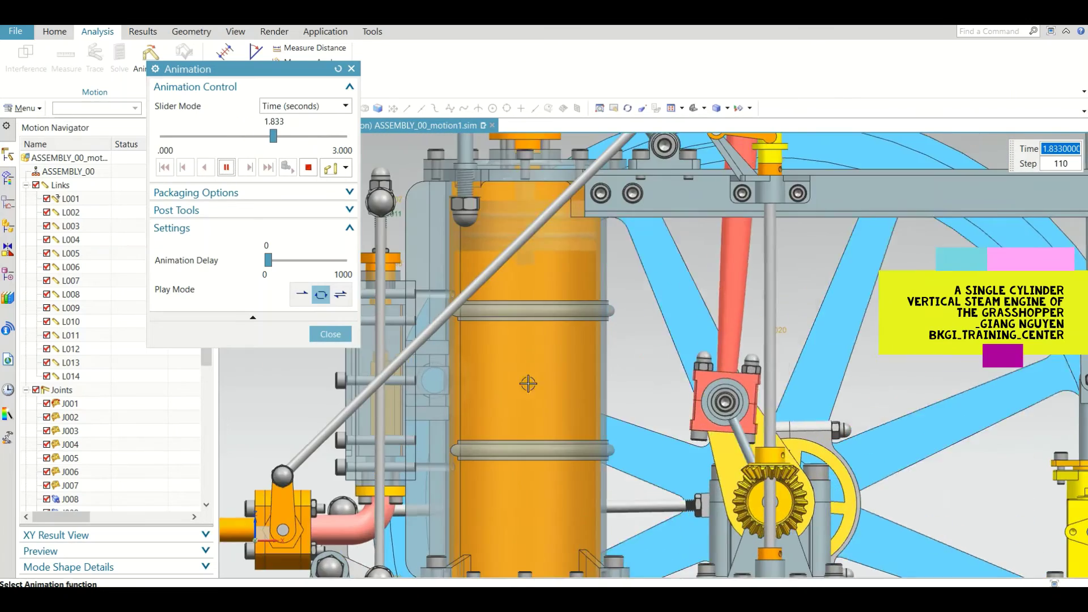
scroll(527, 384, "down", 3)
scroll(698, 329, "up", 1)
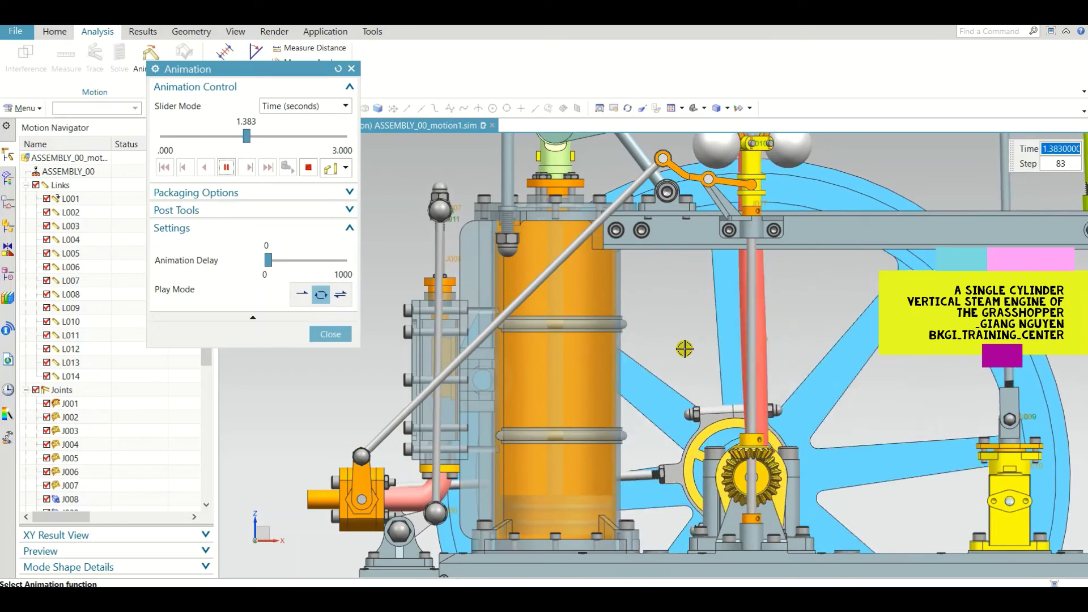
scroll(684, 347, "down", 1)
scroll(547, 359, "up", 4)
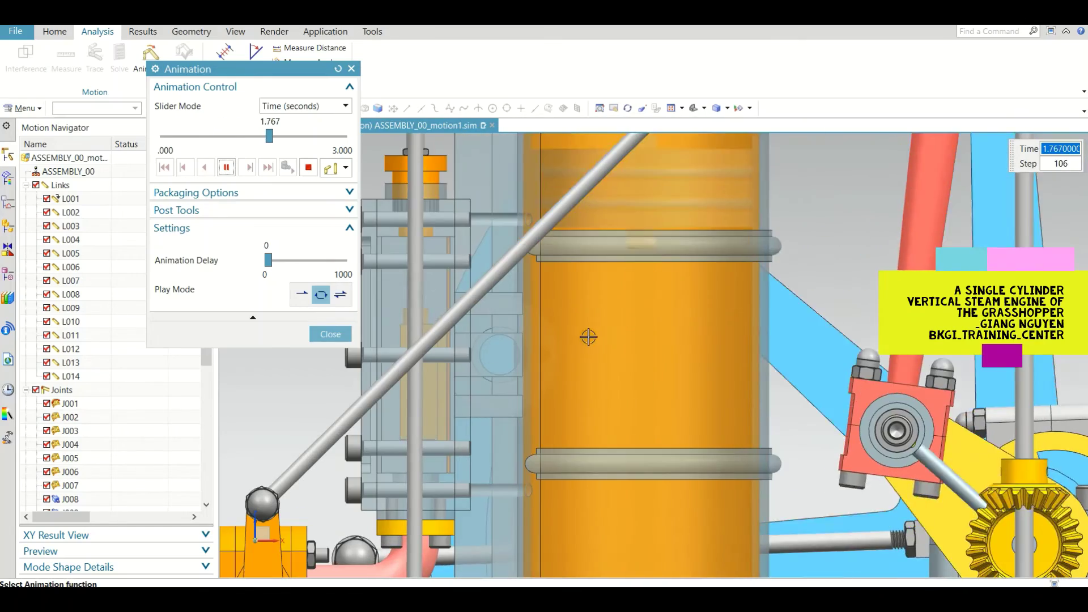
scroll(590, 369, "down", 6)
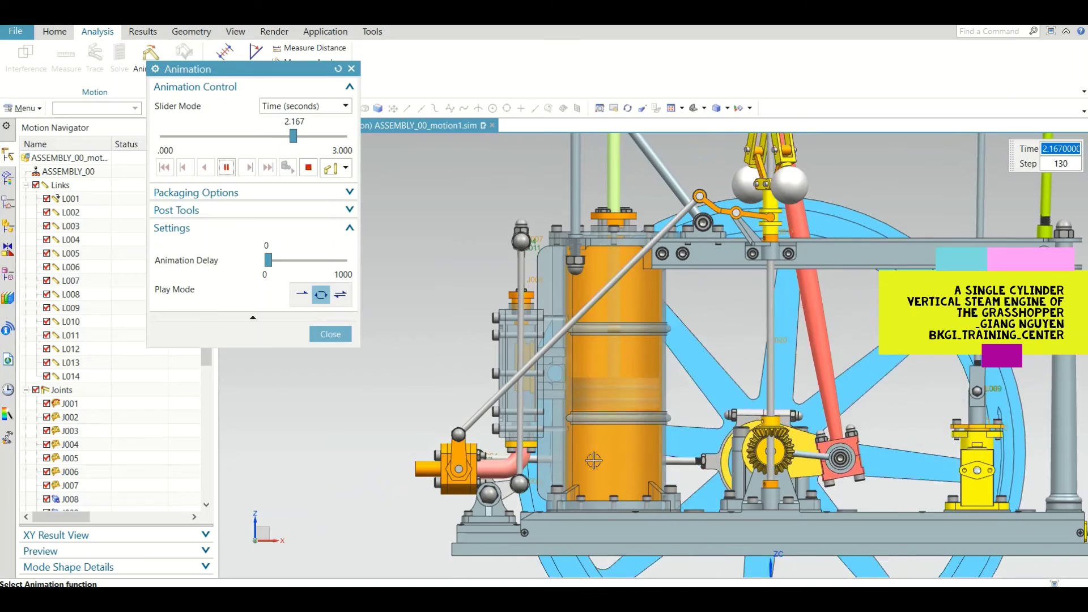
scroll(597, 479, "down", 2)
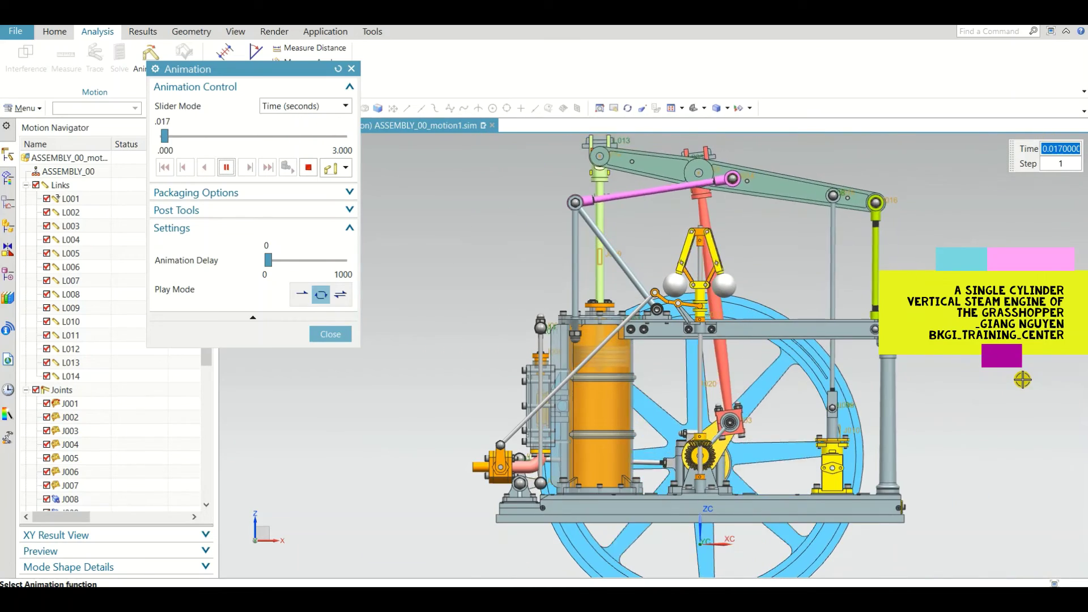
- Examine the slide valve moving inside the translucent valve chest from the cylinder end of the engine
middle_click_drag(586, 471, 688, 471)
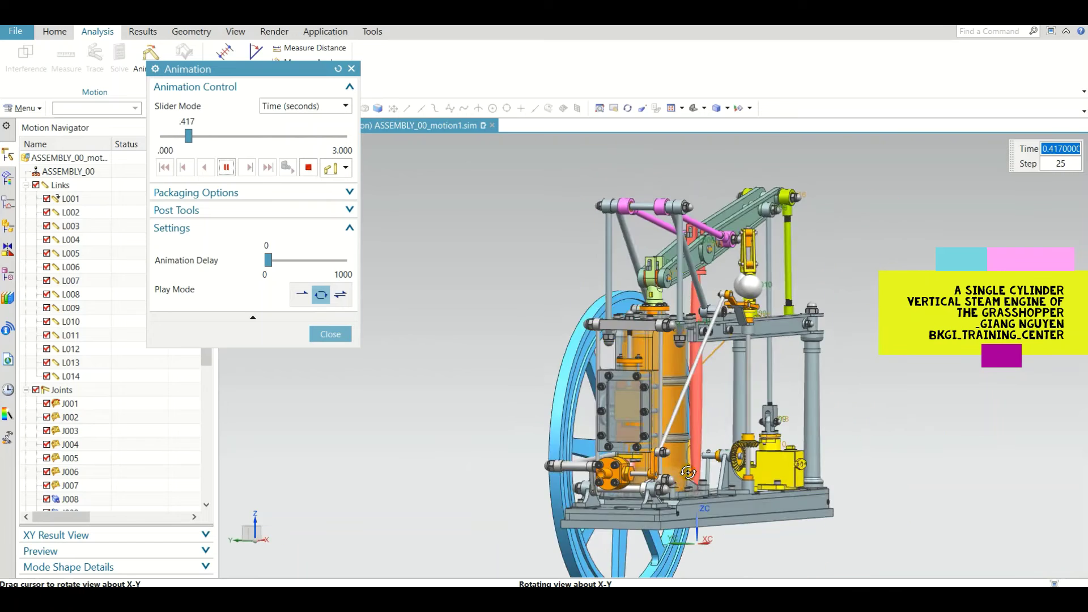
scroll(695, 473, "up", 5)
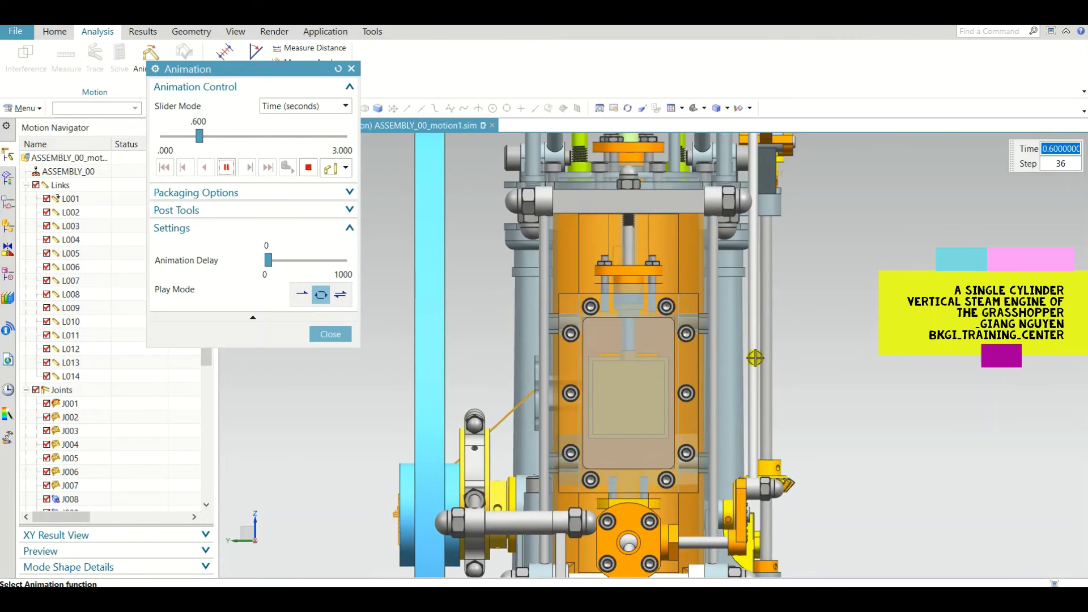
scroll(682, 392, "down", 1)
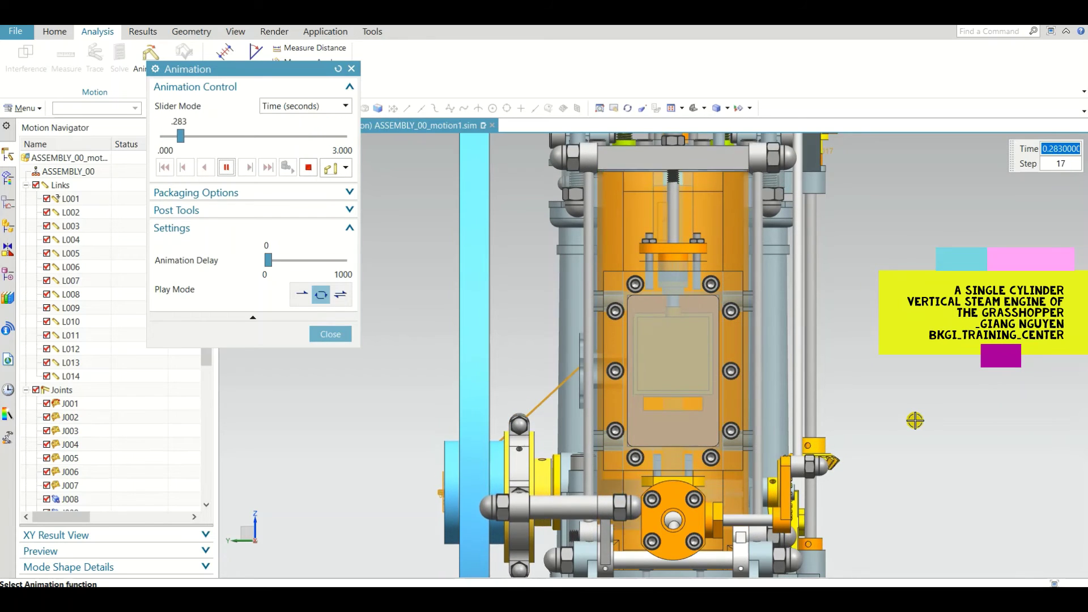
scroll(939, 430, "down", 3)
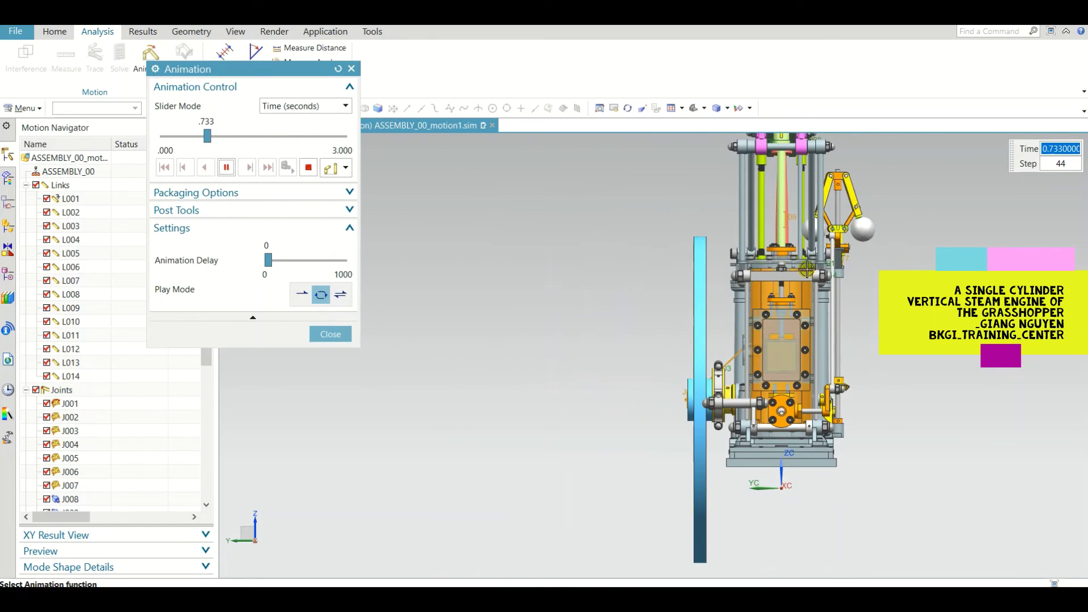
- Examine the whole engine's running linkage from an angled view on the cylinder side, then pause and close the animation
scroll(756, 272, "down", 2)
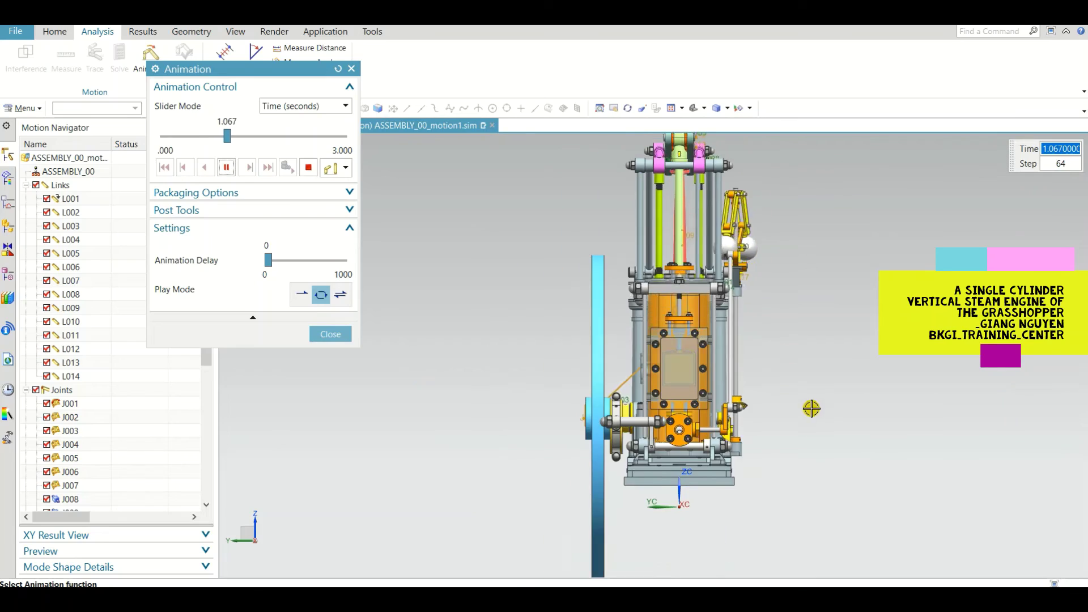
middle_click_drag(812, 408, 704, 407)
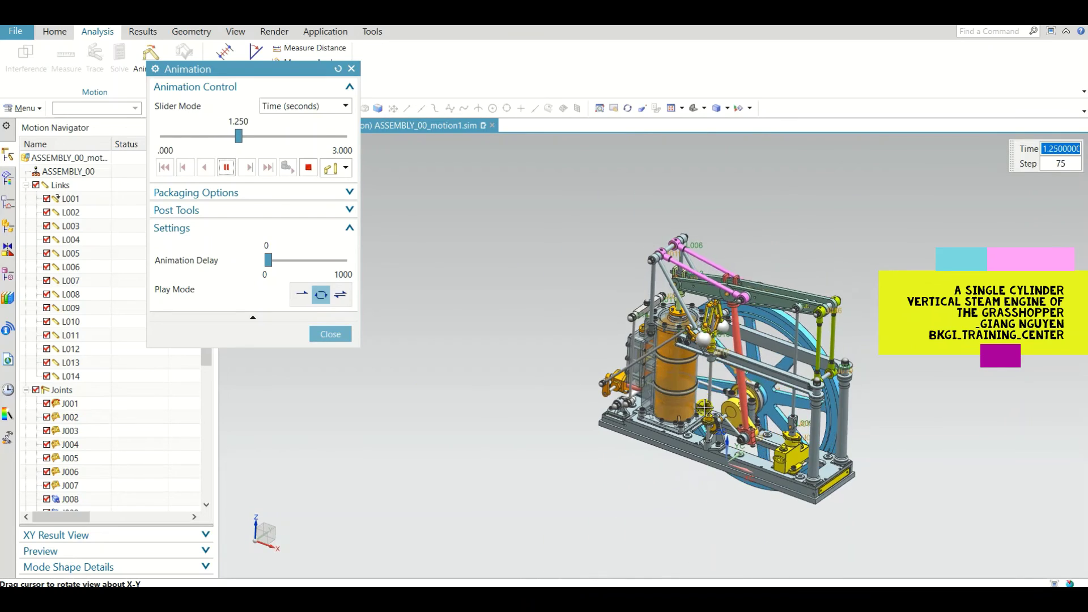
scroll(737, 312, "up", 5)
scroll(738, 311, "down", 3)
scroll(737, 312, "up", 1)
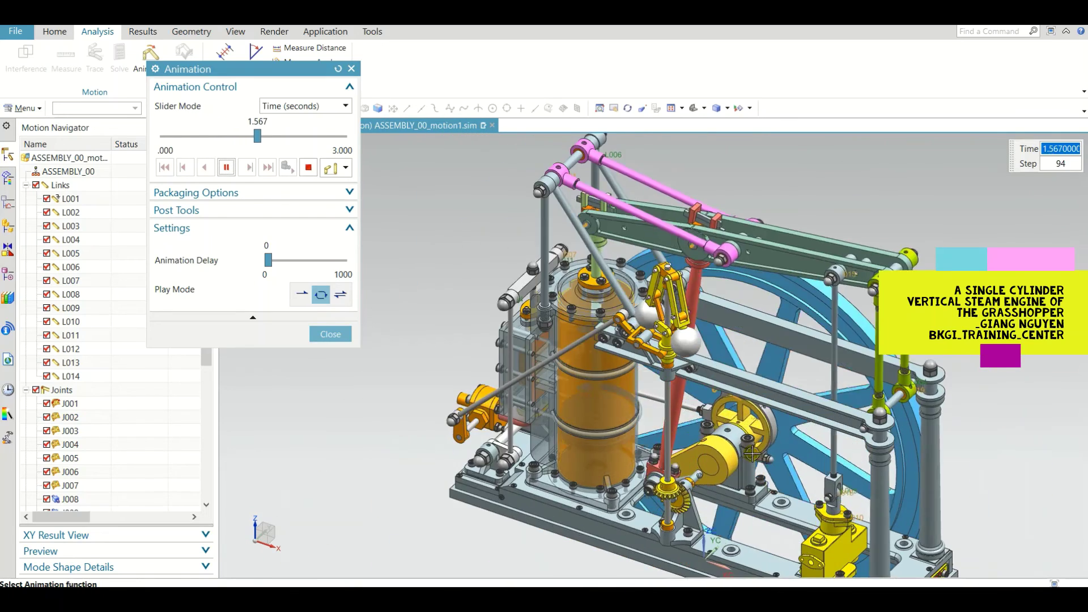
scroll(737, 312, "down", 3)
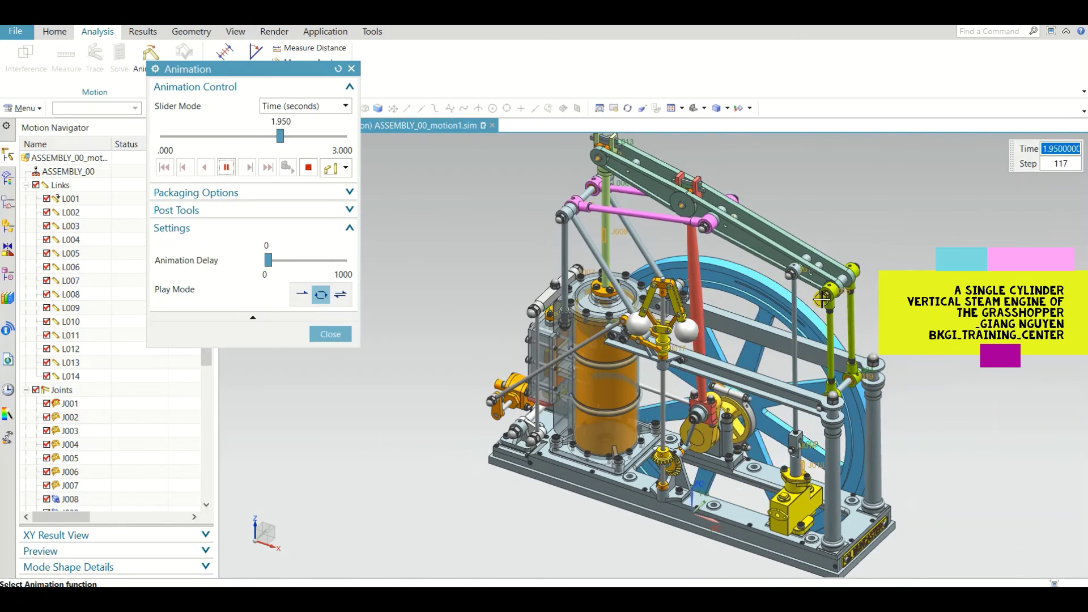
scroll(807, 305, "up", 2)
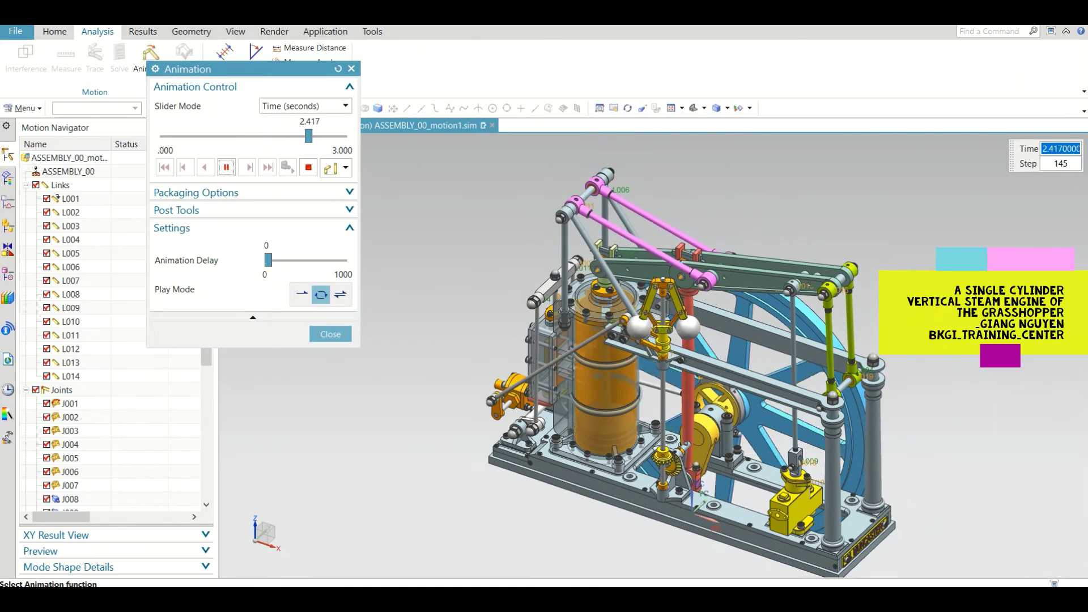
left_click(227, 167)
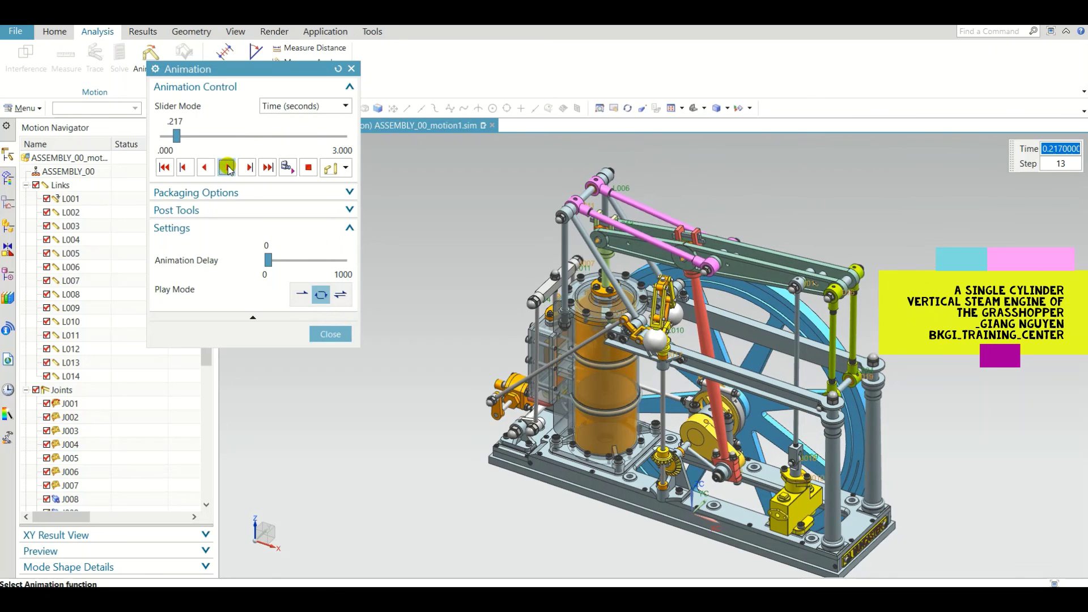
left_click(333, 334)
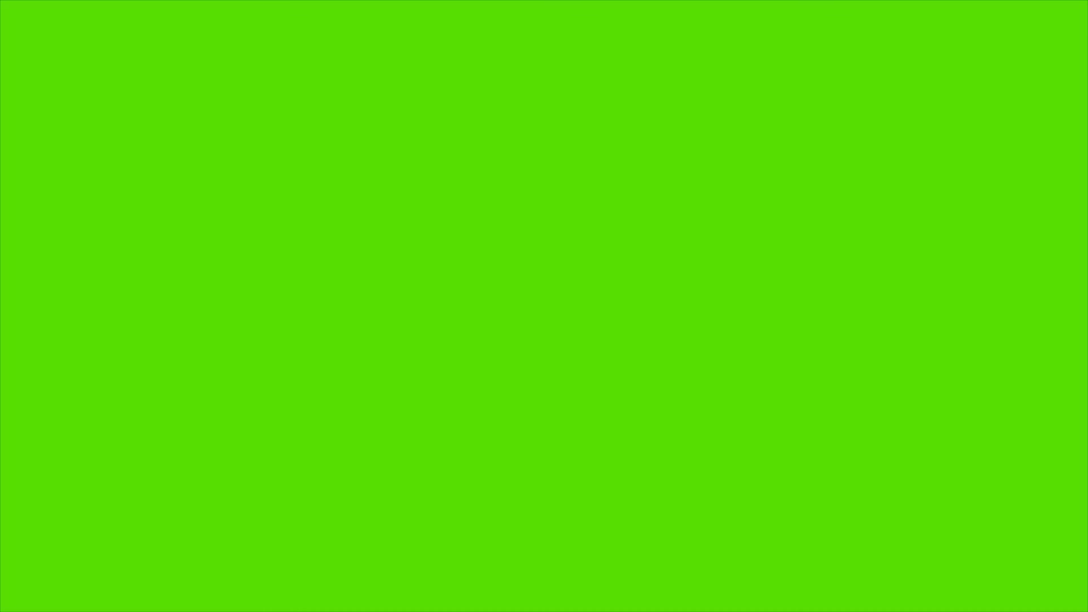